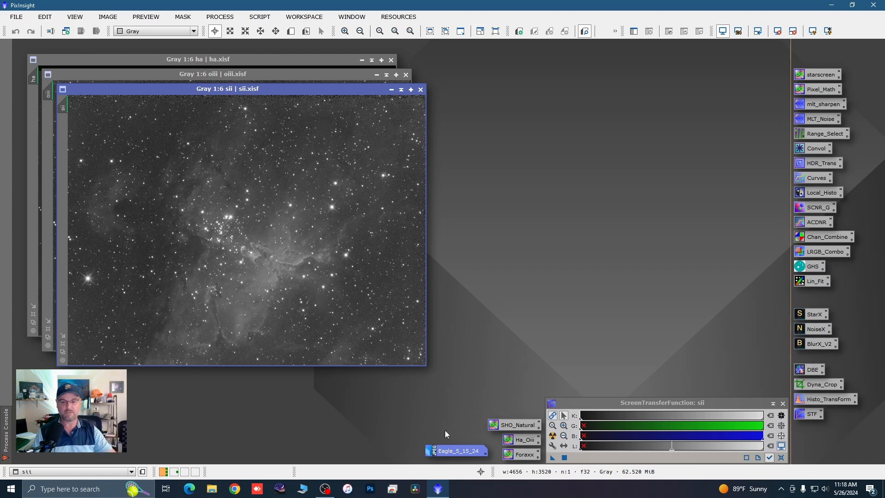
Step: Open the iconized Eagle_5_15_24 reference image, view it over the channel images, and iconize it again
{"action": "double_click", "coordinate": [455, 451]}
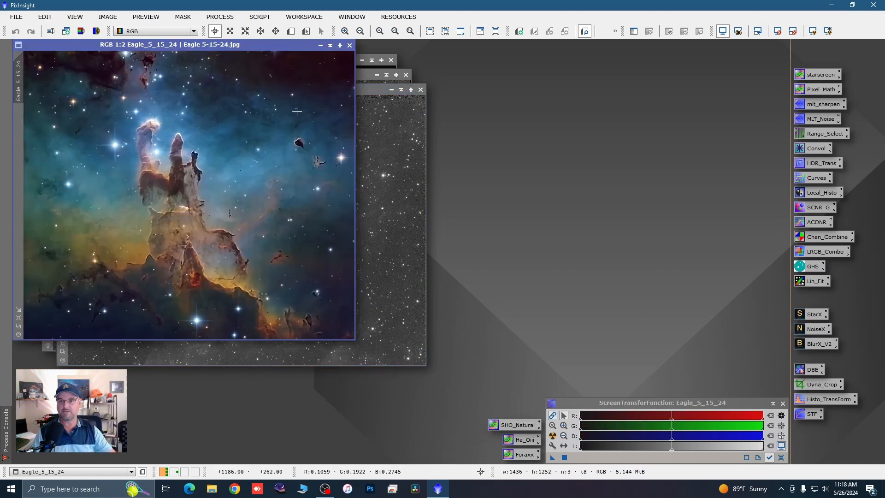
{"action": "left_click_drag", "start_coordinate": [252, 49], "coordinate": [296, 59]}
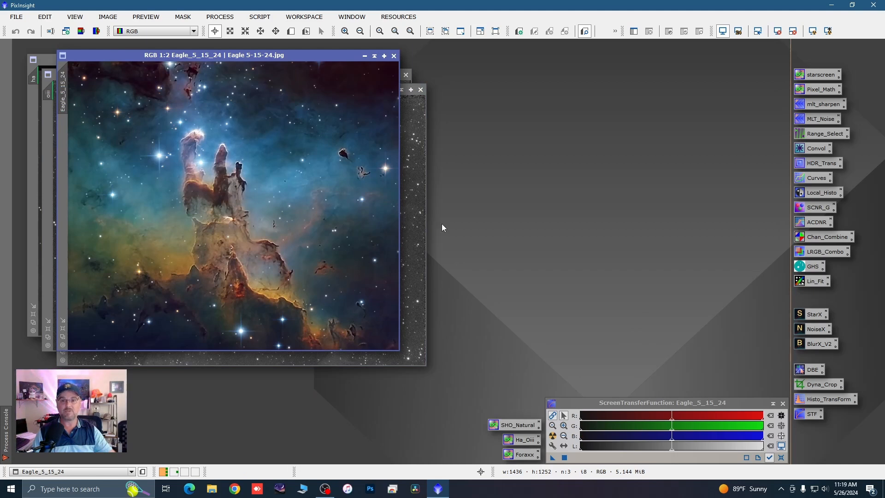
{"action": "left_click", "coordinate": [364, 57]}
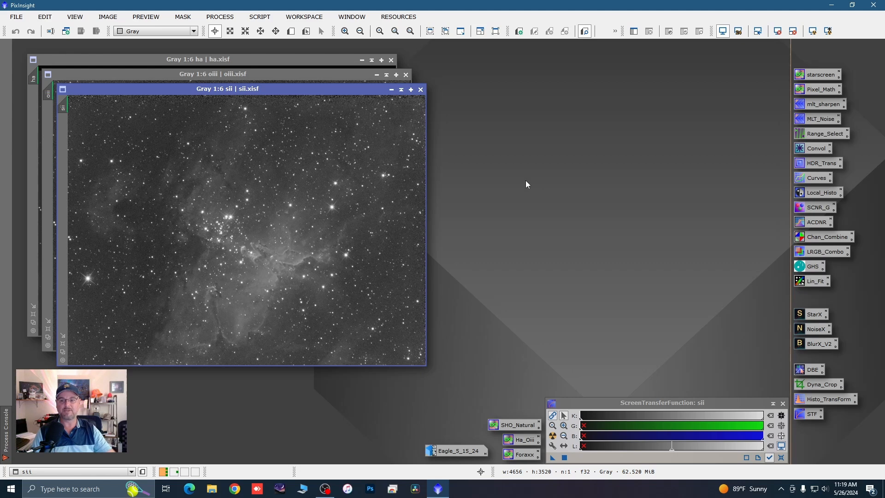
Step: Reposition and enlarge the sii image window and examine the nebula's central pillars
{"action": "scroll", "coordinate": [287, 273], "scroll_direction": "up", "scroll_amount": 1}
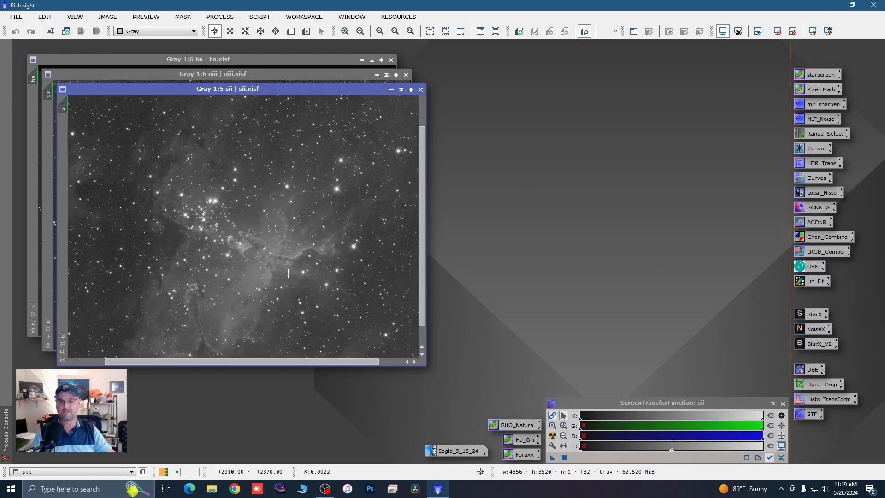
{"action": "left_click_drag", "start_coordinate": [303, 88], "coordinate": [303, 64]}
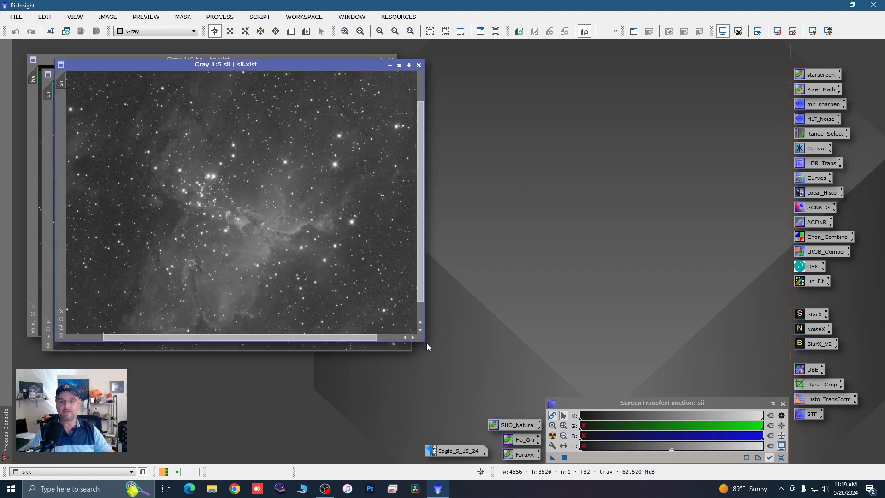
{"action": "left_click_drag", "start_coordinate": [427, 346], "coordinate": [462, 394]}
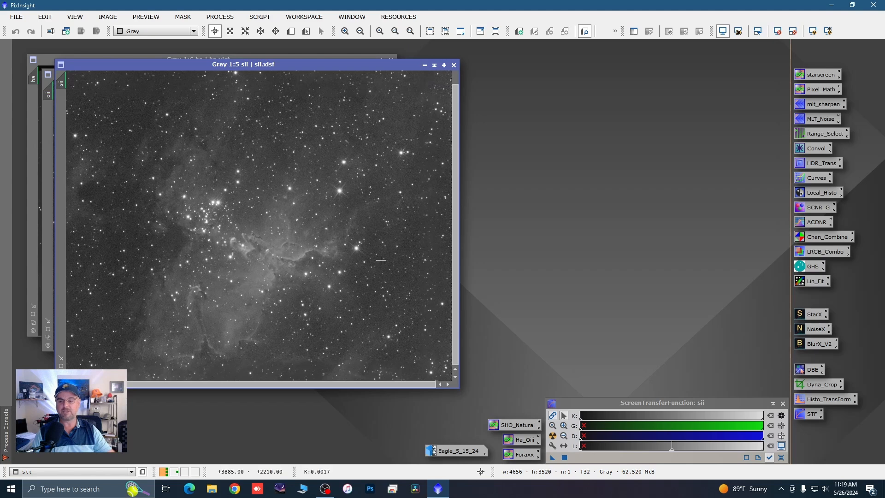
{"action": "scroll", "coordinate": [380, 261], "scroll_direction": "down", "scroll_amount": 1}
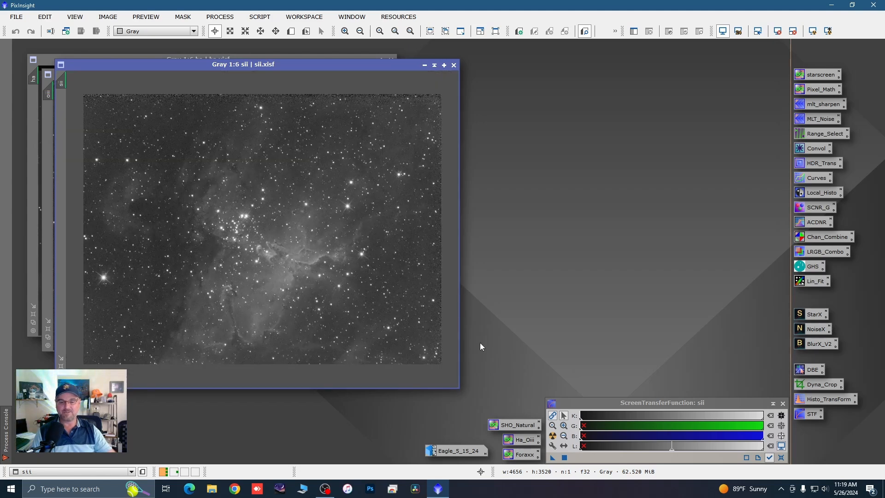
Step: Restore Eagle_5_15_24 beside the sii image to compare their framing, and iconize it again
{"action": "double_click", "coordinate": [446, 450]}
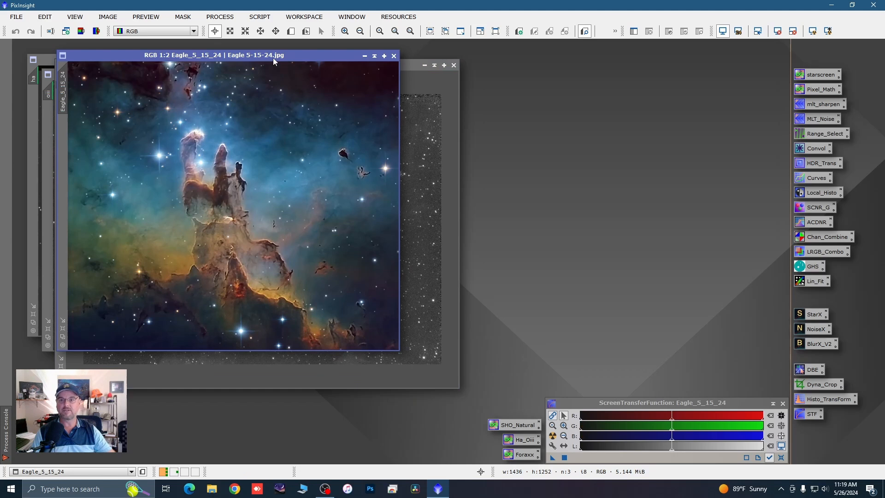
{"action": "left_click_drag", "start_coordinate": [273, 57], "coordinate": [677, 68]}
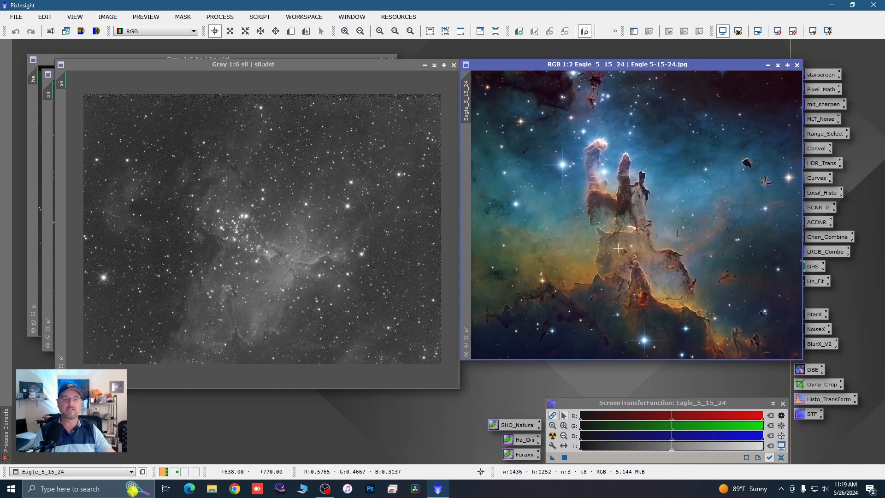
{"action": "left_click", "coordinate": [768, 66]}
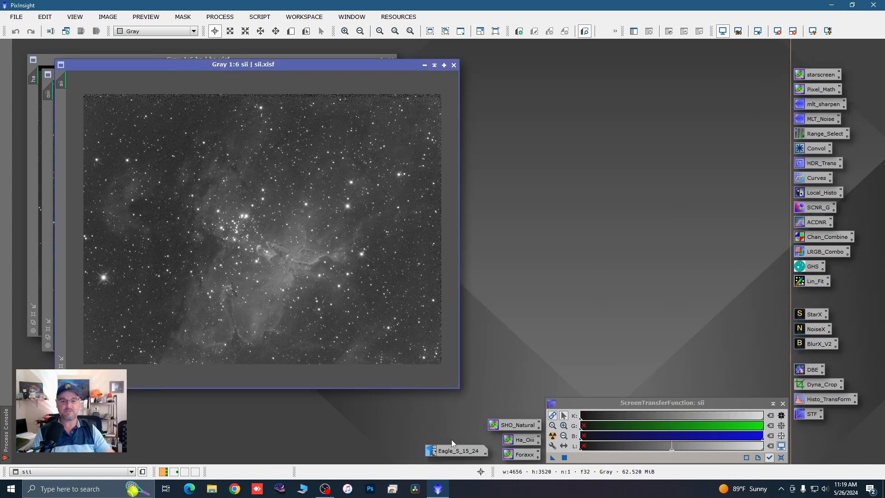
{"action": "left_click_drag", "start_coordinate": [457, 450], "coordinate": [465, 450]}
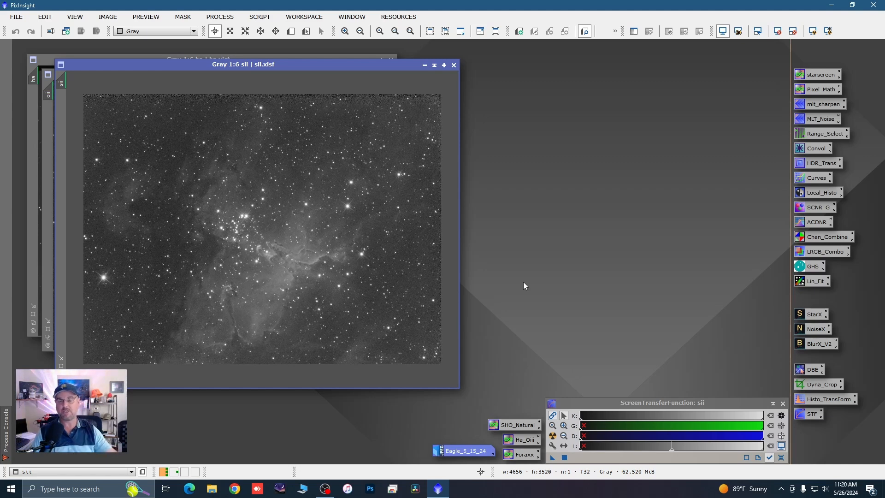
Step: Iconize the sii and oiii images and park their icons near the Eagle_5_15_24 icon, leaving only ha open
{"action": "left_click", "coordinate": [424, 65]}
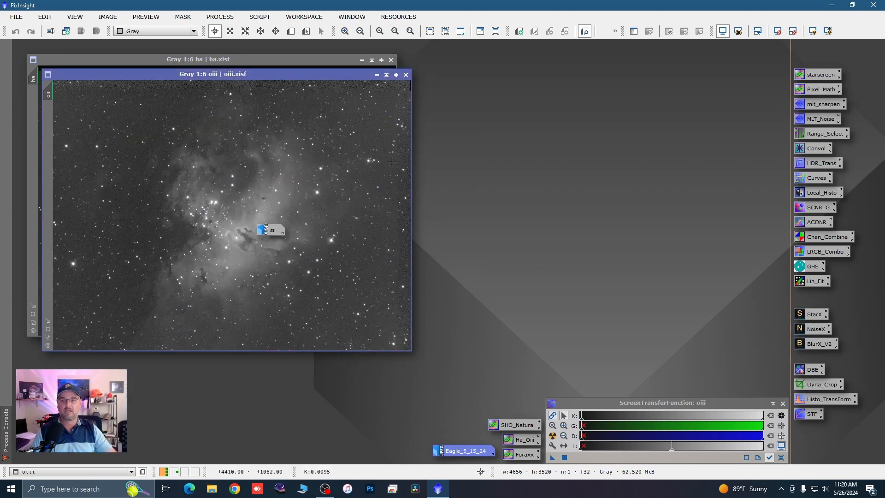
{"action": "left_click_drag", "start_coordinate": [272, 231], "coordinate": [358, 419]}
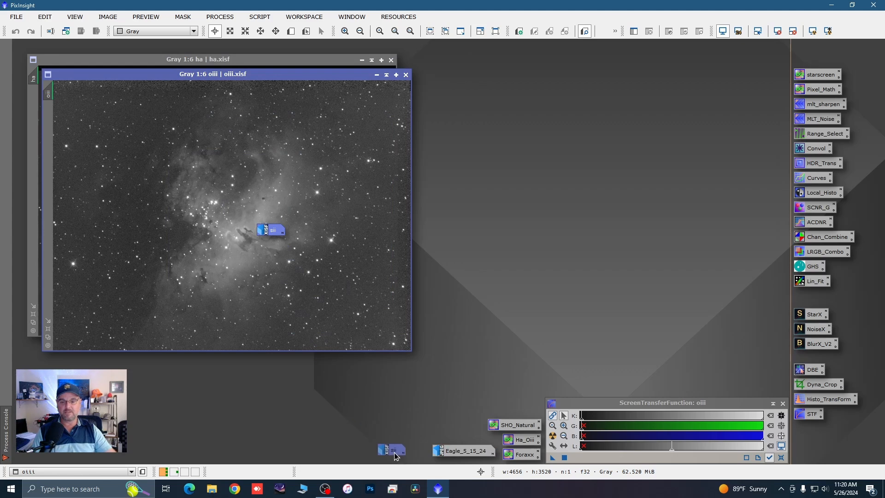
{"action": "left_click_drag", "start_coordinate": [396, 456], "coordinate": [396, 454]}
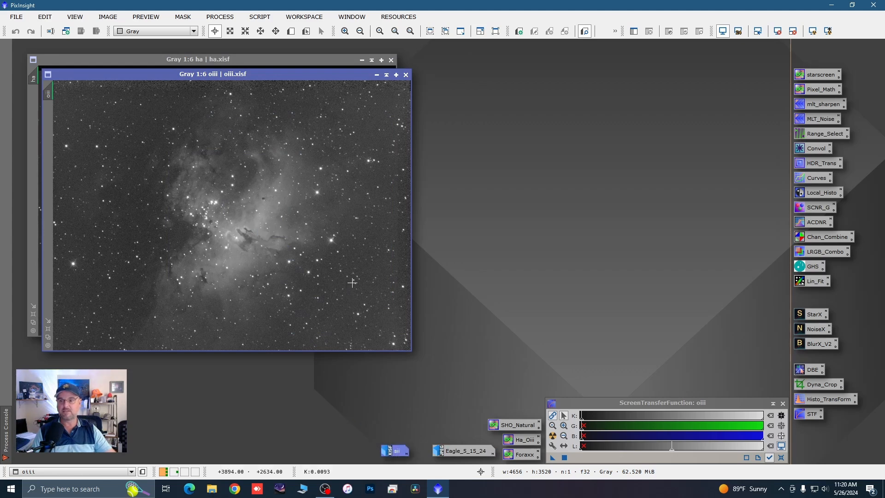
{"action": "left_click", "coordinate": [377, 75]}
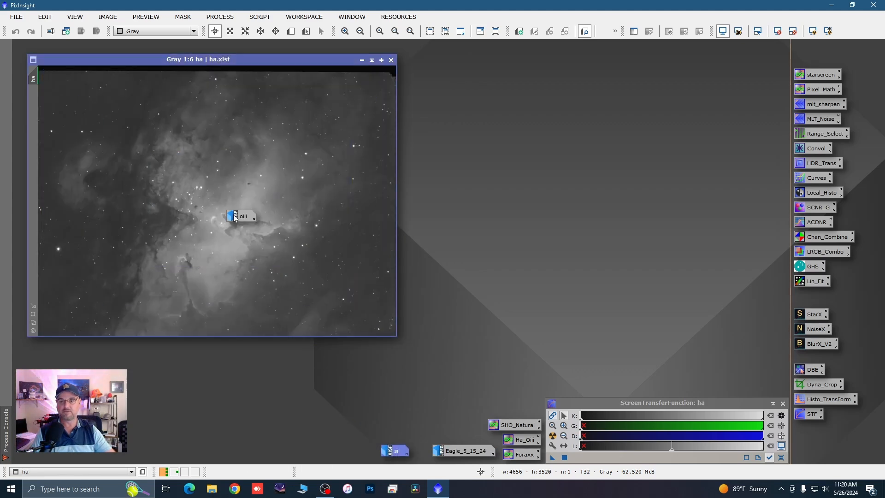
{"action": "left_click_drag", "start_coordinate": [234, 218], "coordinate": [389, 435]}
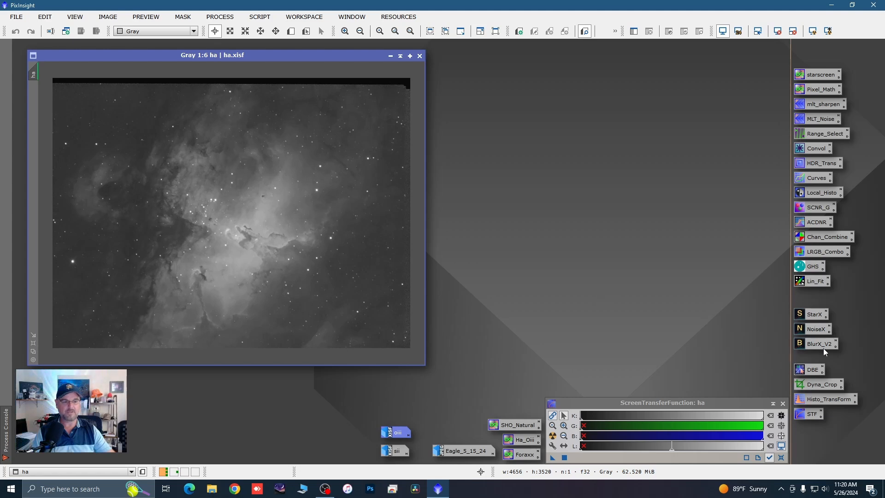
Step: Start a DynamicCrop on the ha image around the pillars, about 2258 × 2038 px and rotated about 19.3°
{"action": "double_click", "coordinate": [812, 384]}
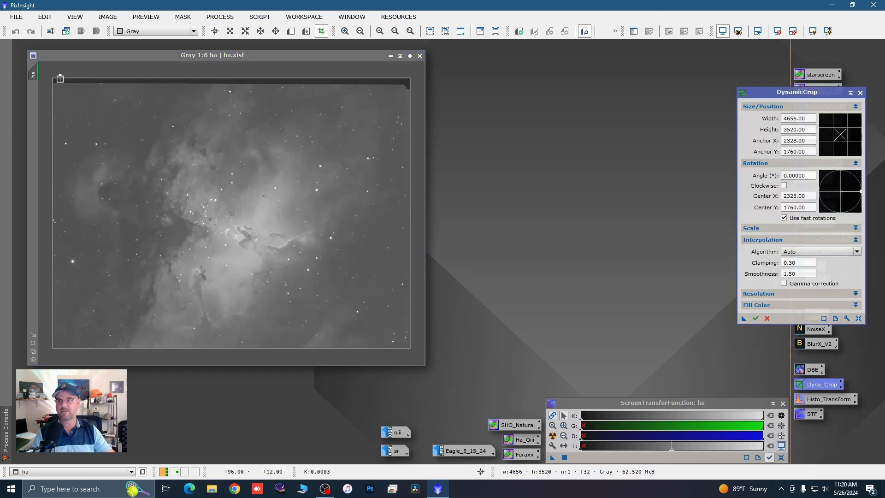
{"action": "left_click_drag", "start_coordinate": [53, 78], "coordinate": [147, 153]}
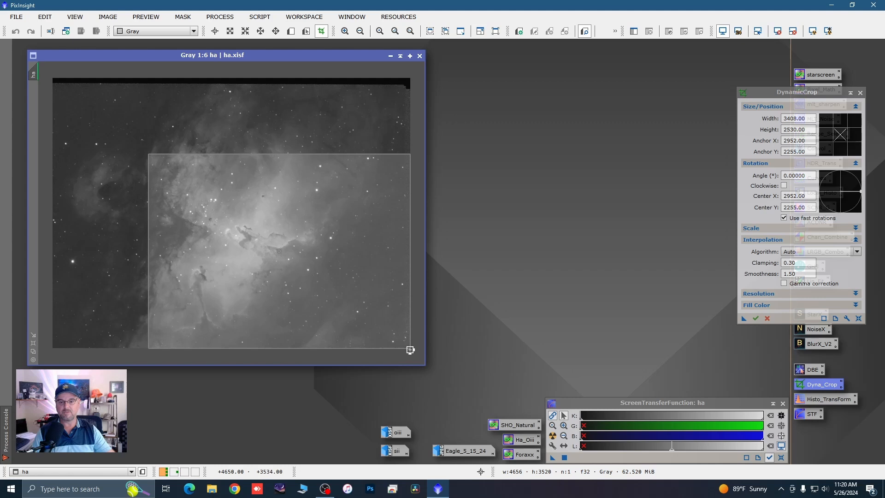
{"action": "left_click_drag", "start_coordinate": [410, 349], "coordinate": [362, 292]}
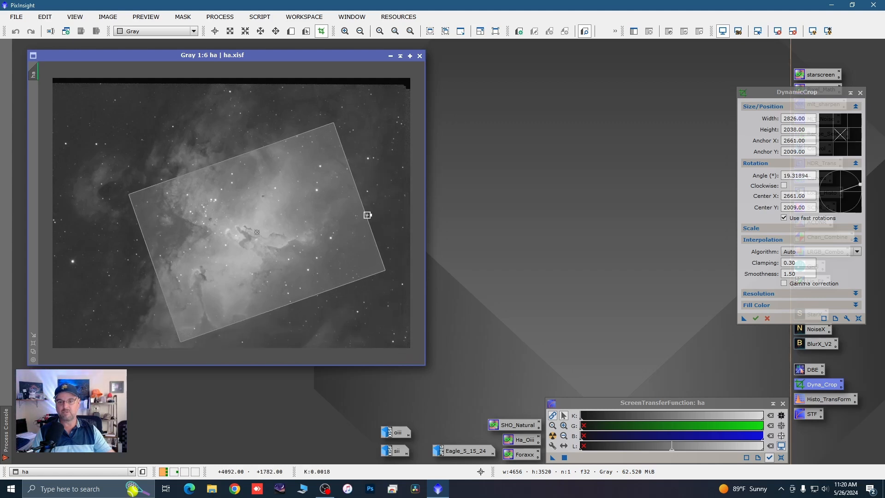
{"action": "left_click_drag", "start_coordinate": [367, 215], "coordinate": [337, 221]}
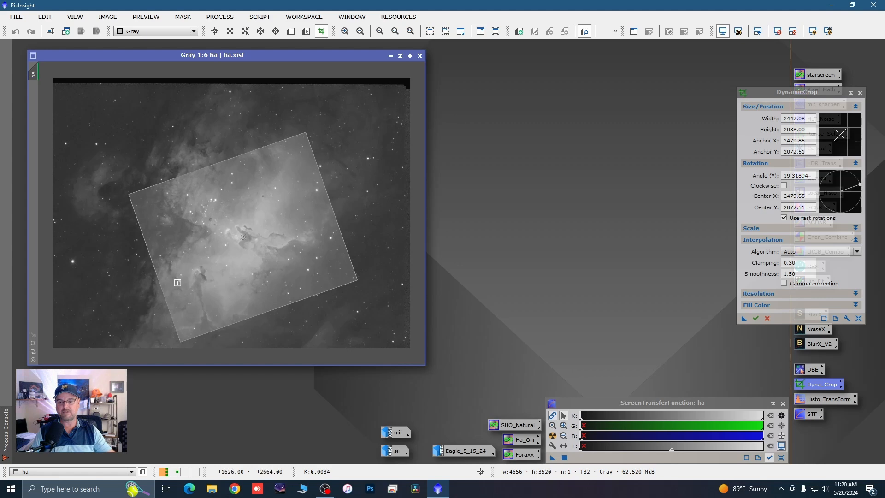
{"action": "left_click_drag", "start_coordinate": [160, 290], "coordinate": [173, 284]}
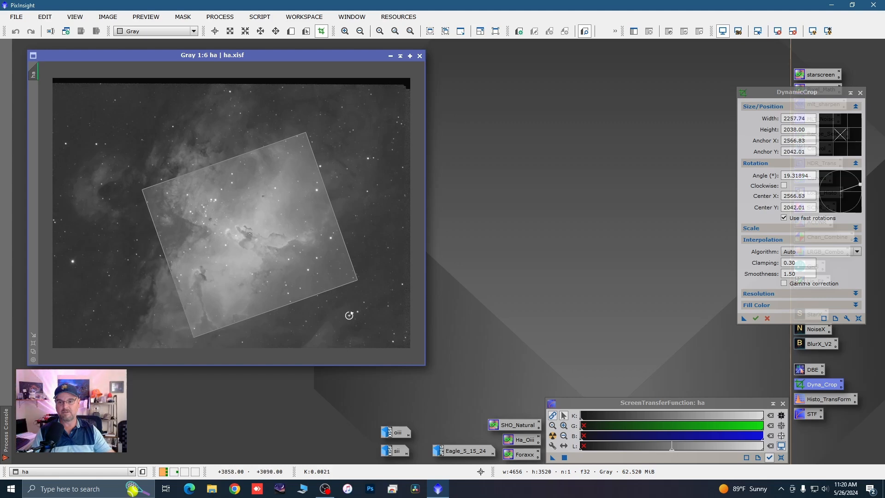
Step: Rotate the crop frame to about 57°, recentre it on the pillars and shrink it to about 1869 × 1865 px
{"action": "left_click_drag", "start_coordinate": [320, 296], "coordinate": [353, 241]}
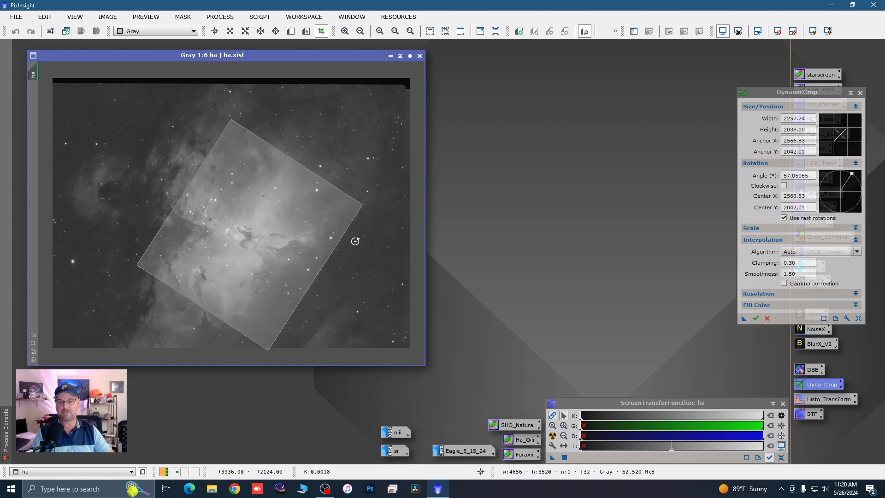
{"action": "left_click_drag", "start_coordinate": [311, 262], "coordinate": [313, 248]}
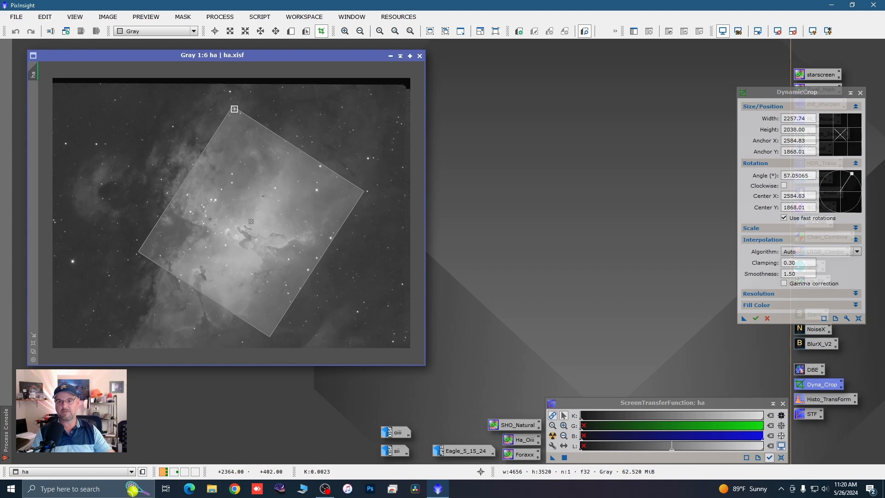
{"action": "left_click_drag", "start_coordinate": [231, 107], "coordinate": [227, 139]}
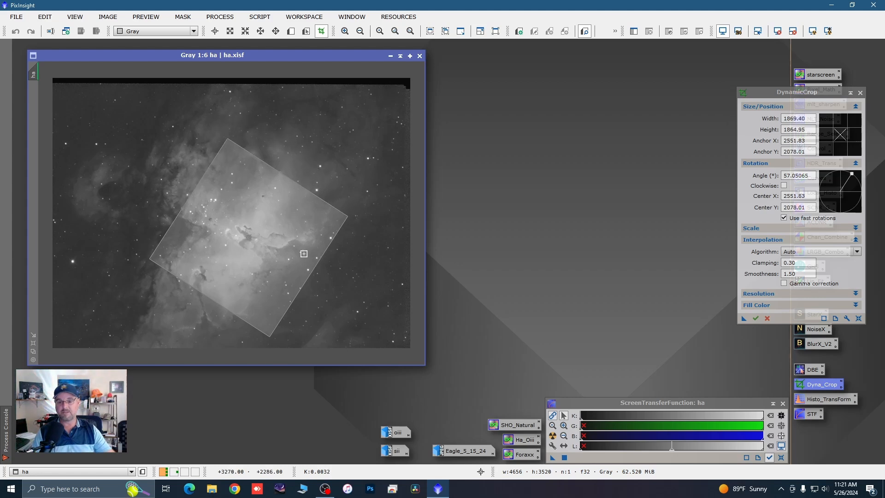
{"action": "left_click_drag", "start_coordinate": [292, 263], "coordinate": [294, 263]}
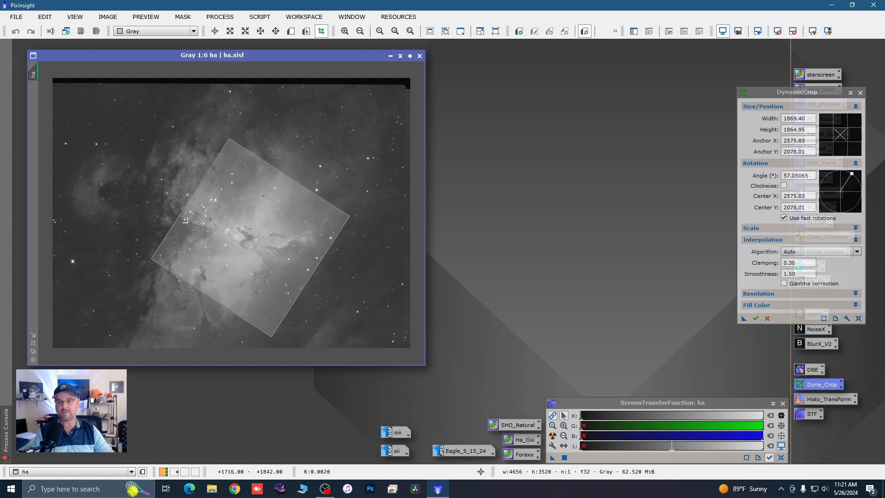
Step: Fine-tune the crop frame's edge and corners around the pillars to about 1795 × 1828 px
{"action": "left_click_drag", "start_coordinate": [176, 212], "coordinate": [174, 212]}
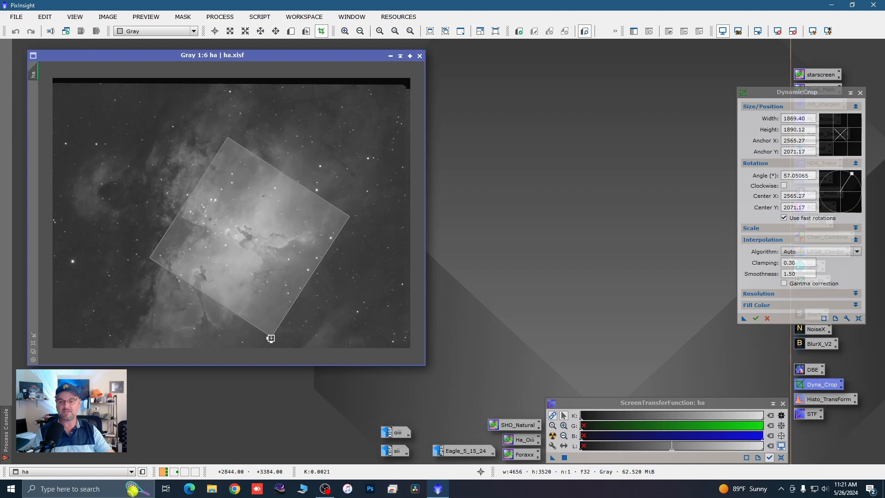
{"action": "left_click_drag", "start_coordinate": [270, 338], "coordinate": [265, 336]}
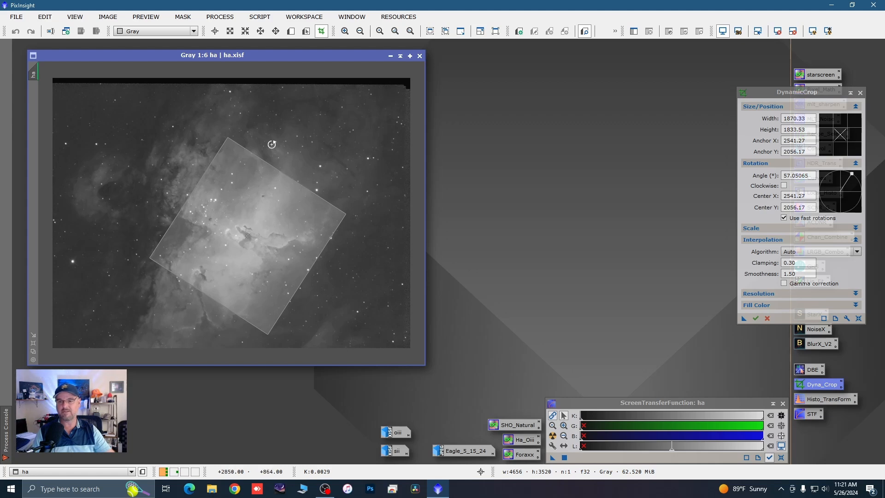
{"action": "left_click_drag", "start_coordinate": [228, 137], "coordinate": [225, 143]}
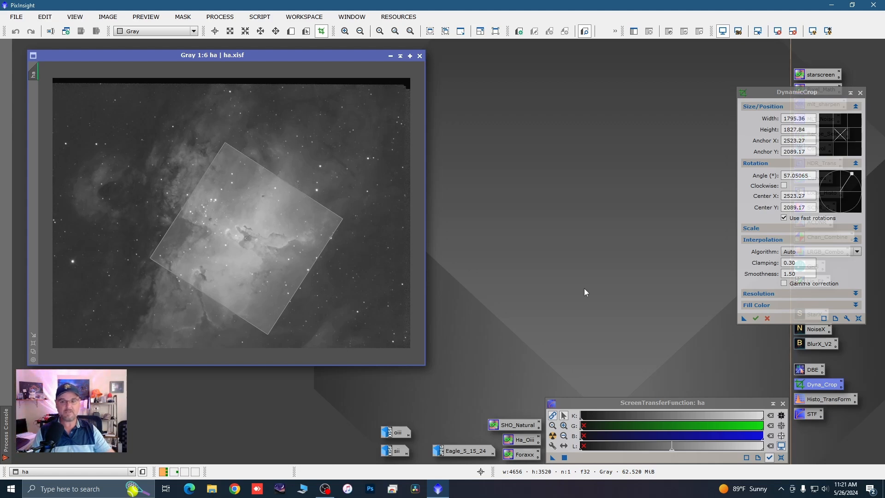
Step: Save the DynamicCrop settings as a process icon on the workspace and cancel the active crop session
{"action": "left_click_drag", "start_coordinate": [739, 321], "coordinate": [655, 325]}
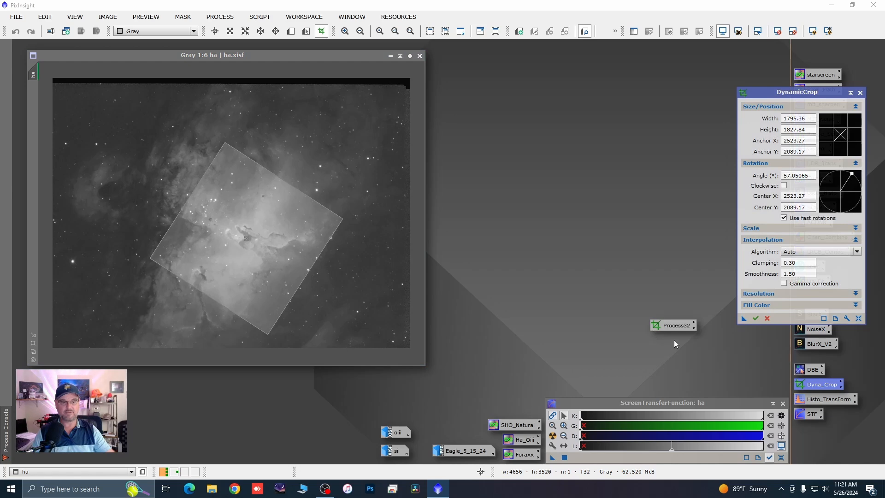
{"action": "left_click", "coordinate": [860, 93]}
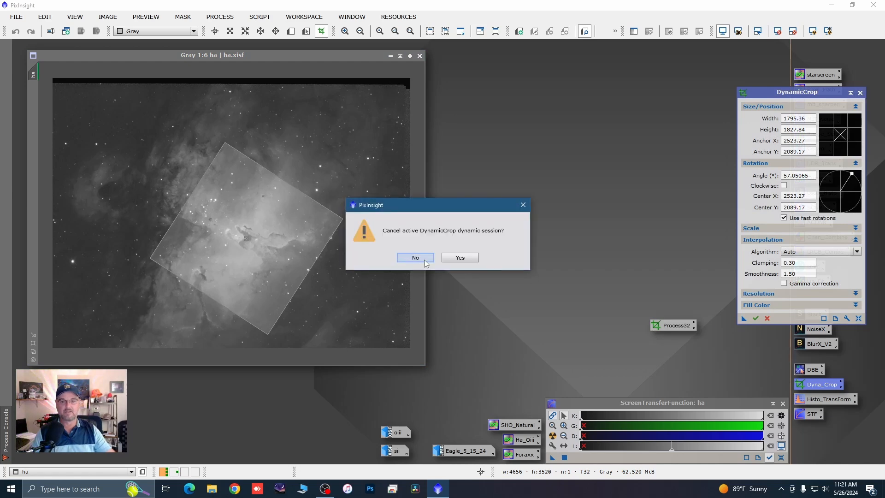
{"action": "left_click", "coordinate": [453, 258]}
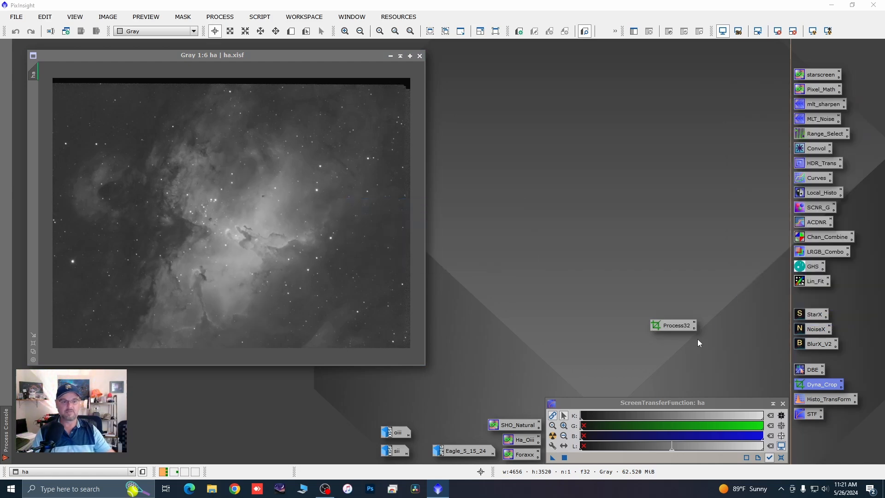
Step: Apply the saved DynamicCrop process icon to the ha image and view the cropped pillars at 1:3
{"action": "left_click_drag", "start_coordinate": [672, 330], "coordinate": [389, 289]}
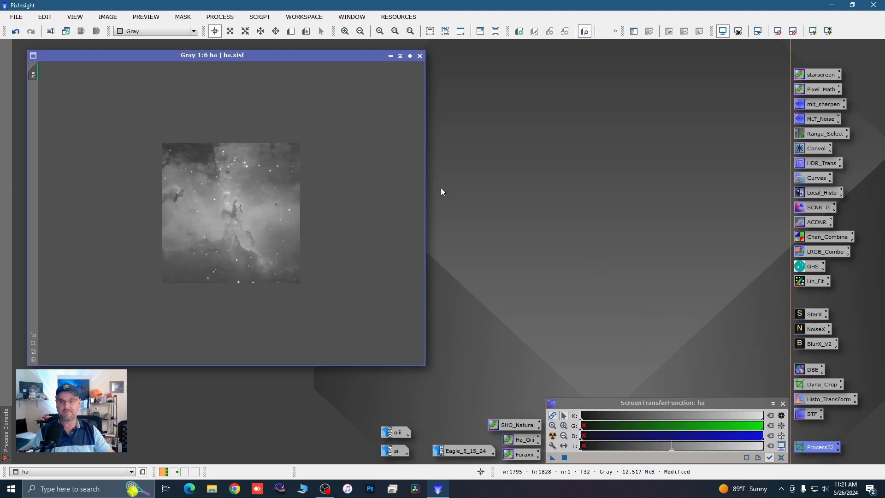
{"action": "scroll", "coordinate": [227, 180], "scroll_direction": "up", "scroll_amount": 5}
{"action": "scroll", "coordinate": [227, 180], "scroll_direction": "down", "scroll_amount": 2}
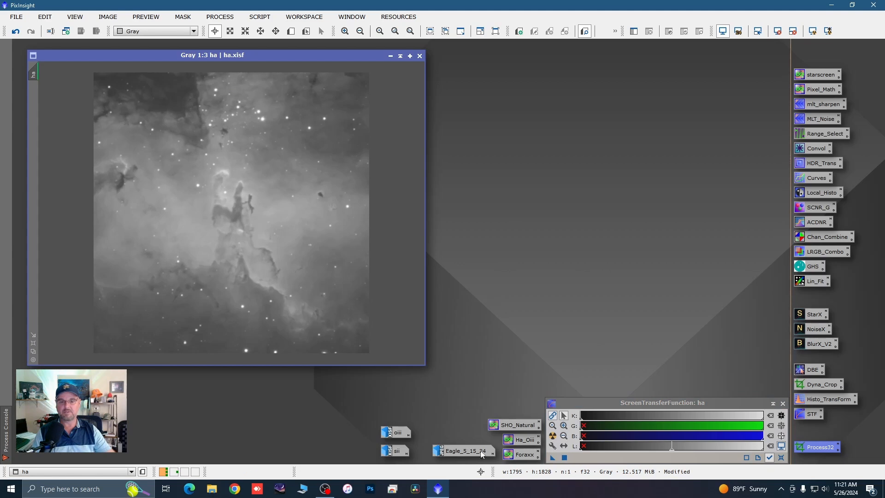
Step: Restore Eagle_5_15_24 and place it beside the cropped ha image to compare their framing
{"action": "double_click", "coordinate": [482, 453]}
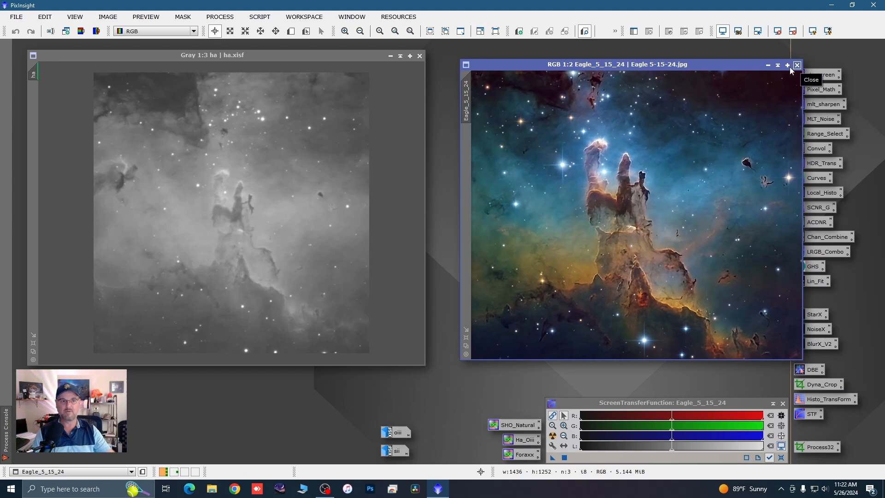
{"action": "left_click_drag", "start_coordinate": [729, 61], "coordinate": [716, 52]}
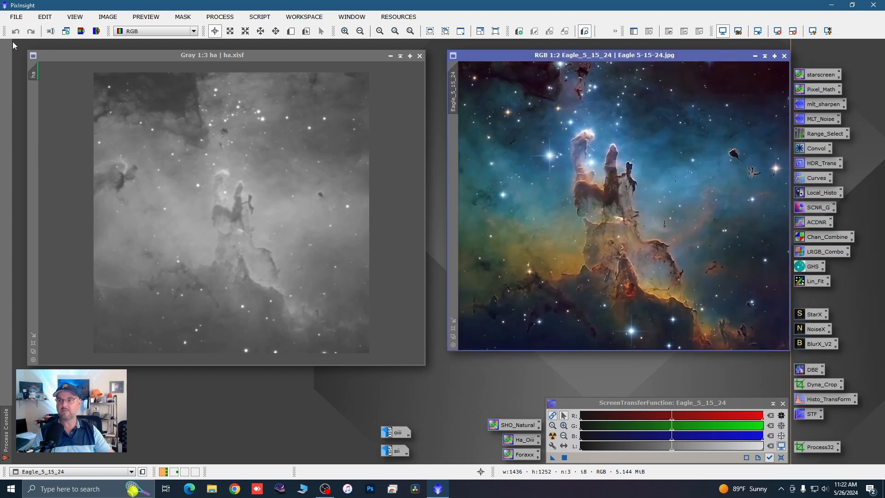
Step: Undo the crop on the ha image and reopen the saved Process32 DynamicCrop settings on the full frame
{"action": "left_click", "coordinate": [163, 60]}
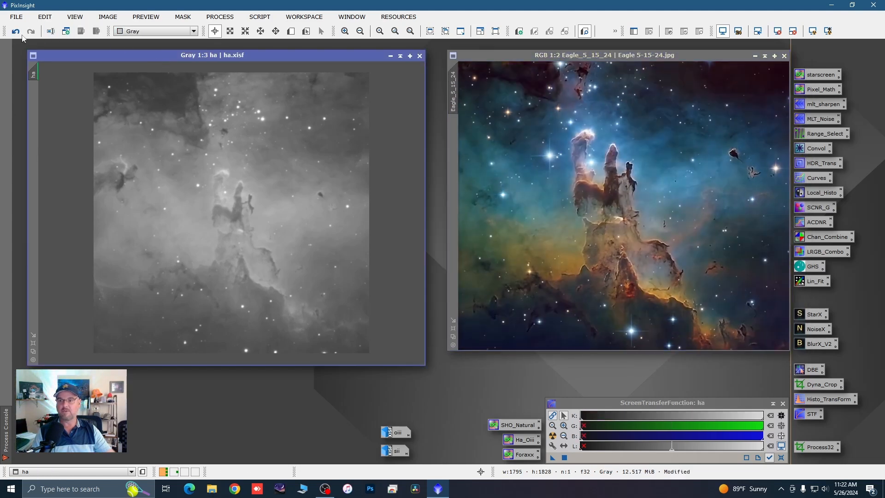
{"action": "scroll", "coordinate": [286, 187], "scroll_direction": "down", "scroll_amount": 4}
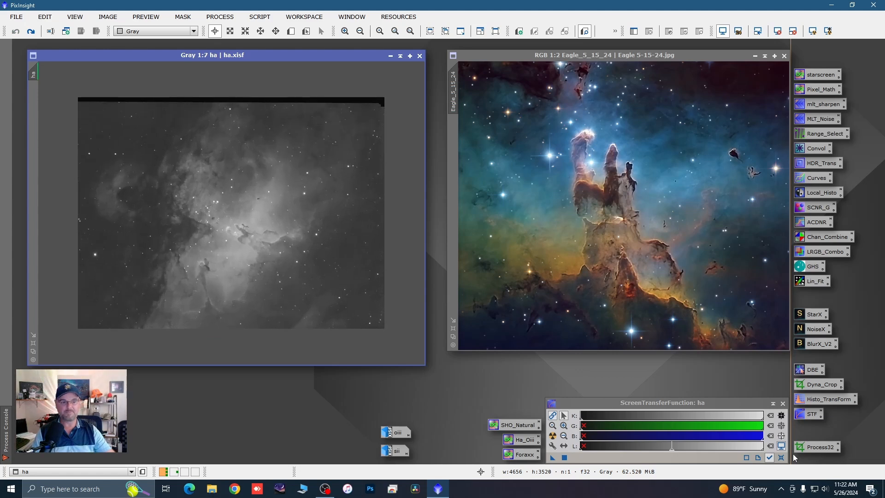
{"action": "double_click", "coordinate": [812, 450]}
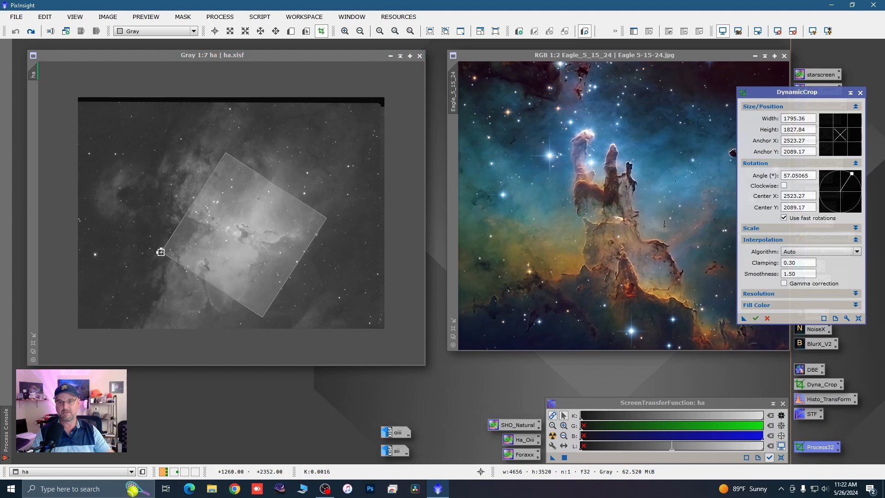
Step: Tighten the rotated crop frame's edges and corners around the pillars to about 1291 × 1440 px
{"action": "left_click_drag", "start_coordinate": [164, 251], "coordinate": [176, 236]}
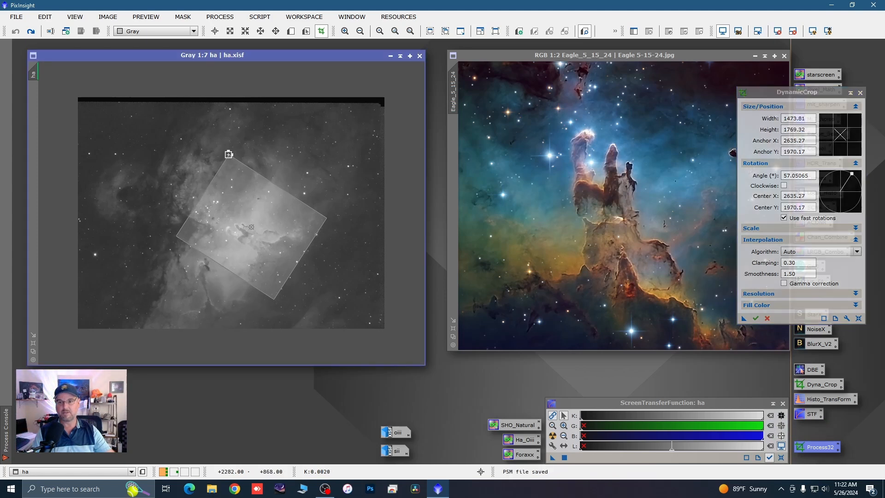
{"action": "left_click_drag", "start_coordinate": [229, 153], "coordinate": [223, 174]}
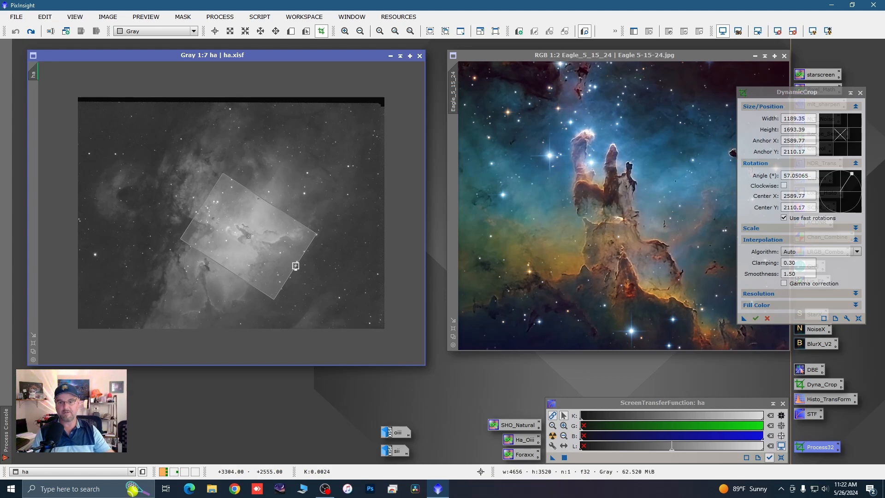
{"action": "left_click_drag", "start_coordinate": [295, 265], "coordinate": [268, 277]}
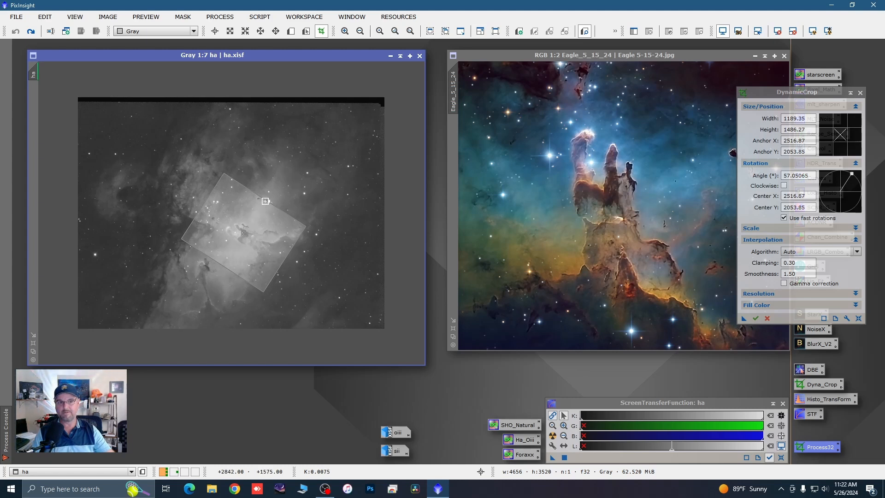
{"action": "left_click", "coordinate": [770, 93]}
{"action": "left_click_drag", "start_coordinate": [770, 93], "coordinate": [805, 93]}
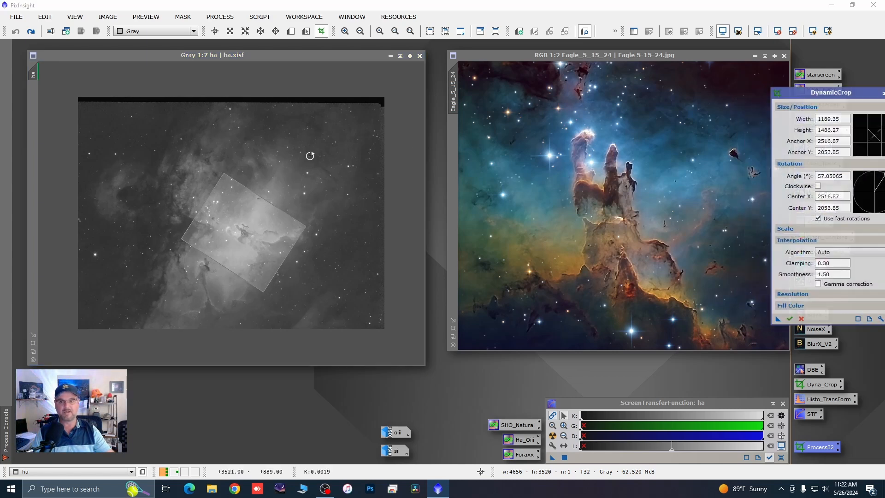
{"action": "left_click_drag", "start_coordinate": [256, 193], "coordinate": [259, 188]}
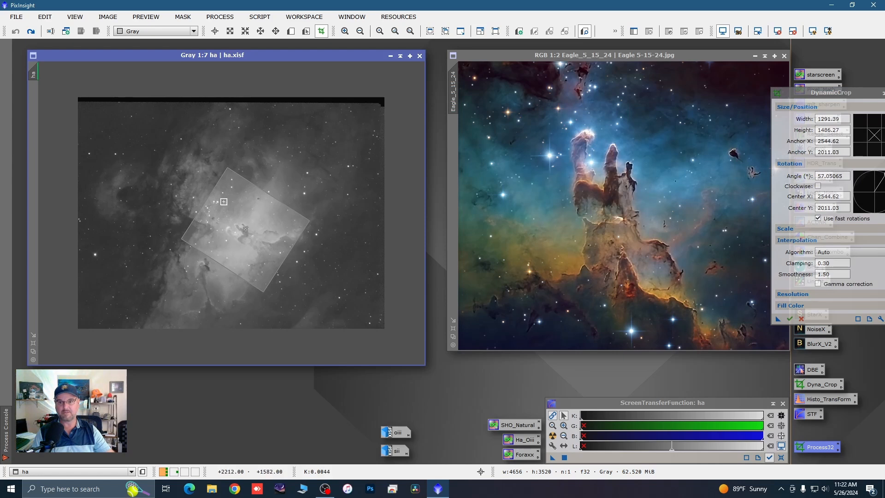
{"action": "left_click_drag", "start_coordinate": [207, 201], "coordinate": [208, 204]}
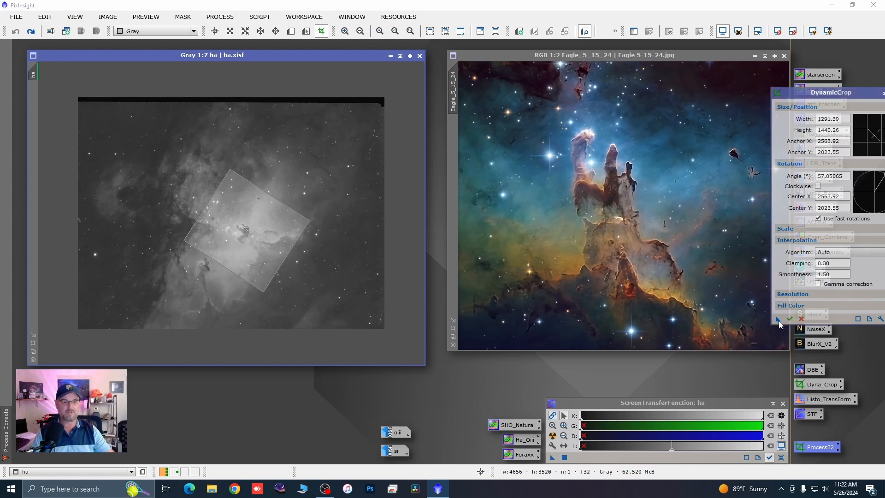
Step: Overwrite the Process32 icon with the tighter DynamicCrop settings and close the active crop session
{"action": "left_click_drag", "start_coordinate": [778, 321], "coordinate": [815, 452]}
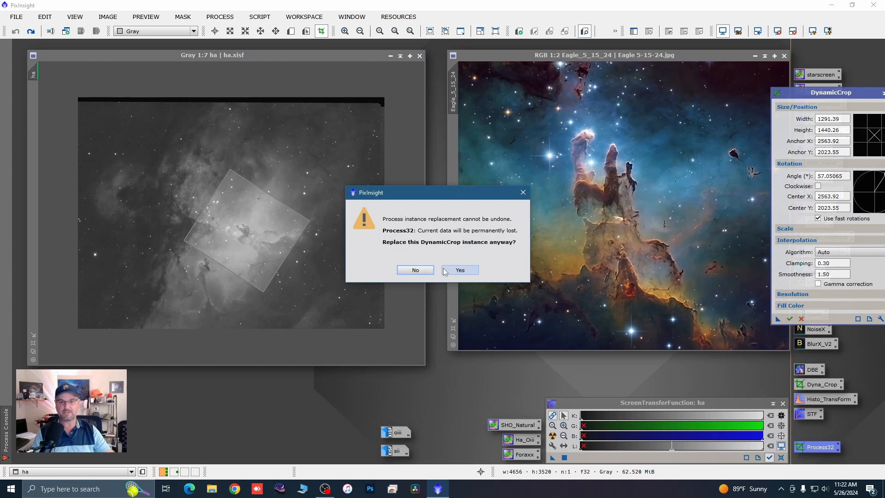
{"action": "left_click", "coordinate": [459, 270]}
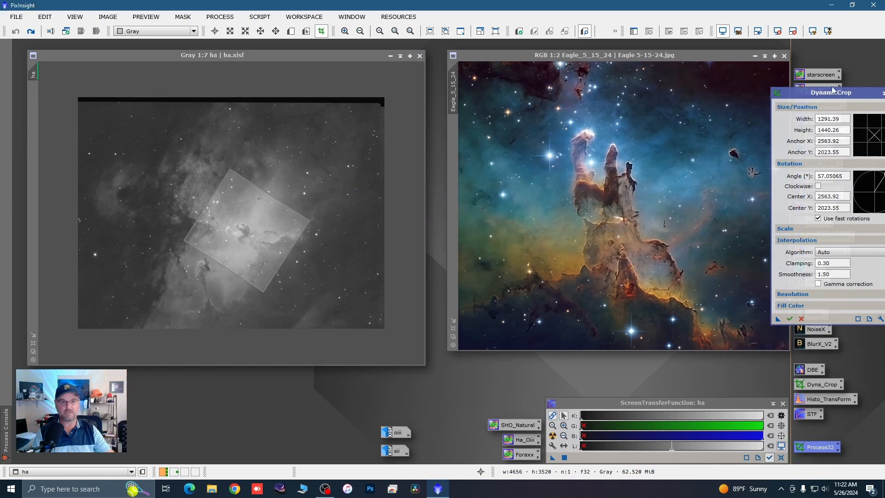
{"action": "left_click", "coordinate": [849, 96]}
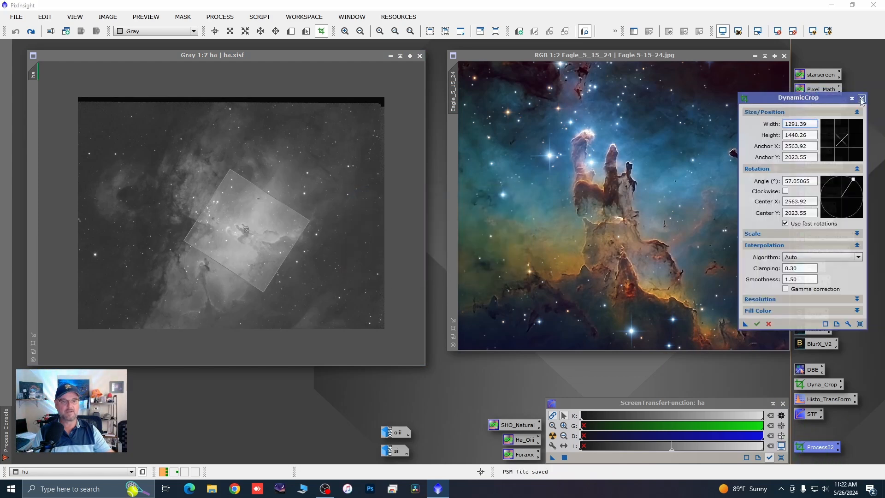
{"action": "left_click", "coordinate": [861, 98]}
{"action": "left_click", "coordinate": [460, 257]}
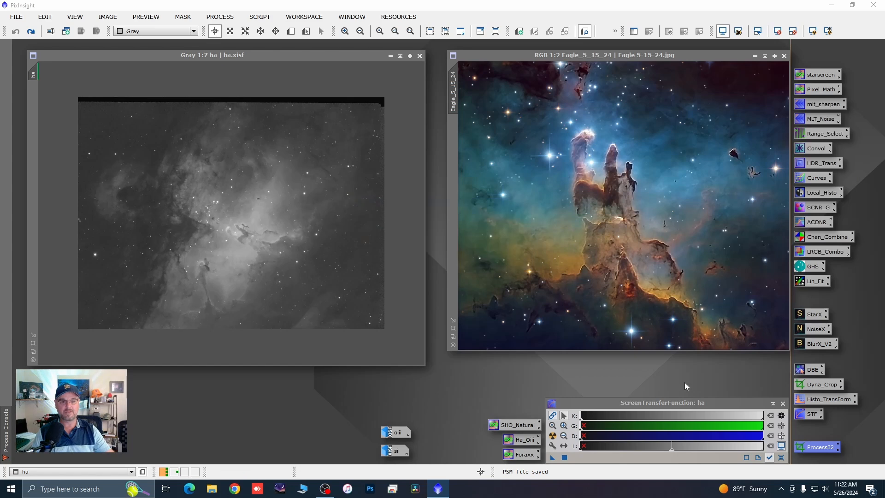
Step: Crop the ha image with Process32, check it at 1:2 and minimize it above the oiii icon
{"action": "left_click_drag", "start_coordinate": [433, 331], "coordinate": [297, 298]}
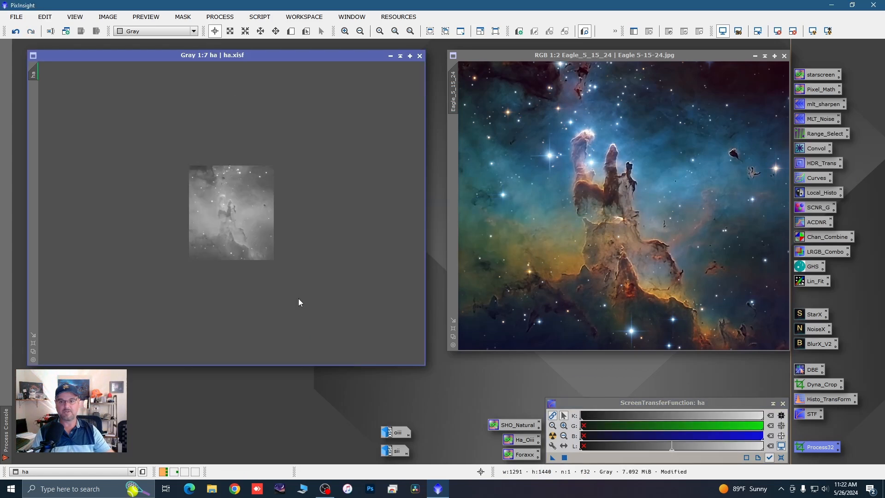
{"action": "scroll", "coordinate": [241, 226], "scroll_direction": "up", "scroll_amount": 4}
{"action": "scroll", "coordinate": [240, 226], "scroll_direction": "up", "scroll_amount": 1}
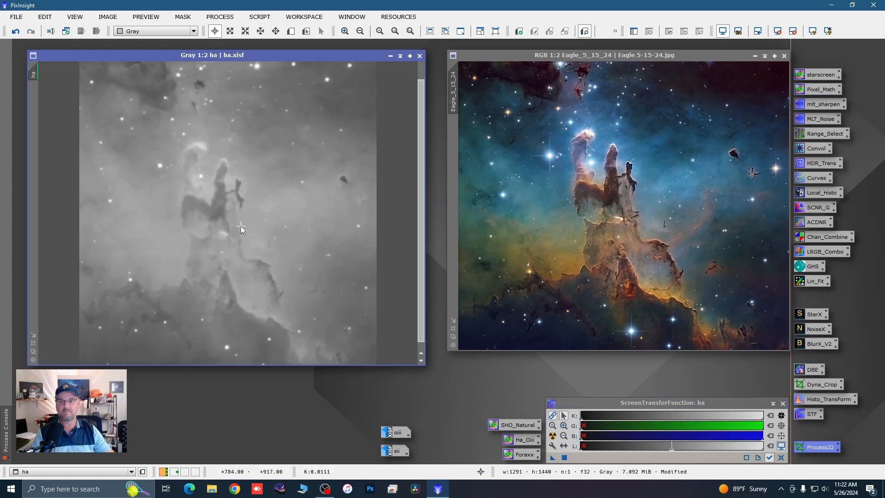
{"action": "left_click", "coordinate": [390, 57]}
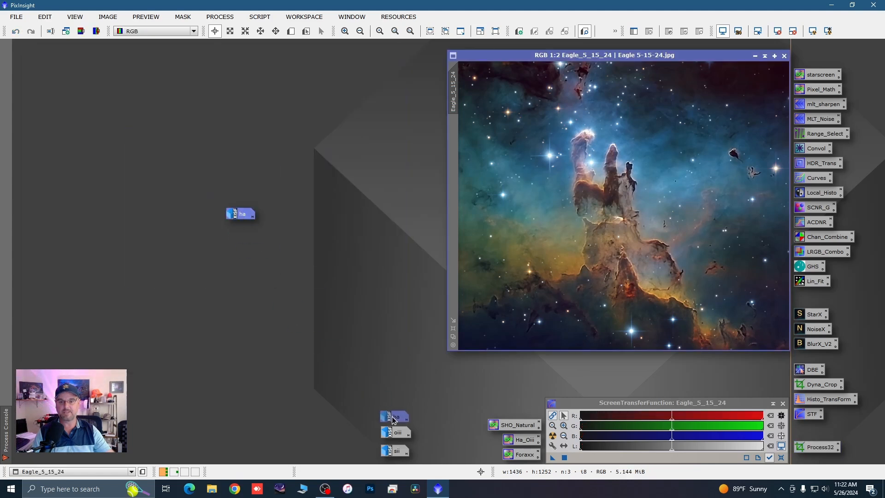
{"action": "left_click_drag", "start_coordinate": [393, 420], "coordinate": [396, 416]}
Step: Restore the oiii image, crop it with the saved Process32 settings and minimize it again
{"action": "double_click", "coordinate": [399, 433]}
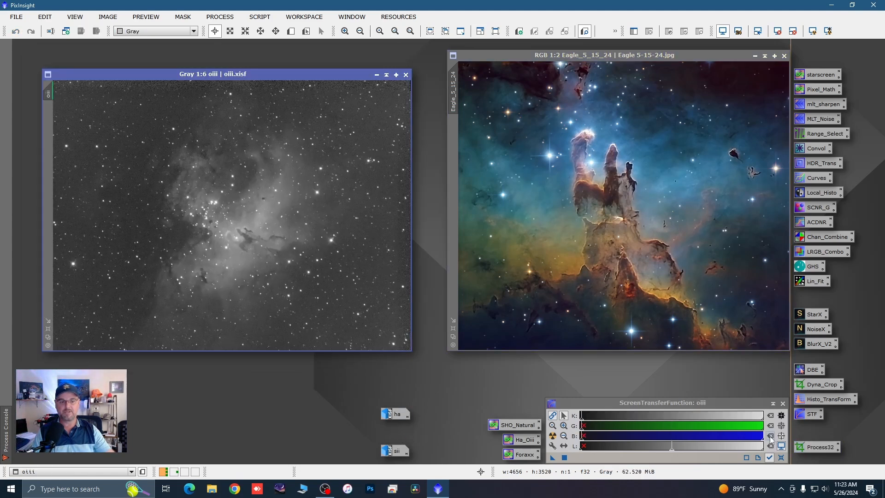
{"action": "left_click_drag", "start_coordinate": [815, 447], "coordinate": [298, 260]}
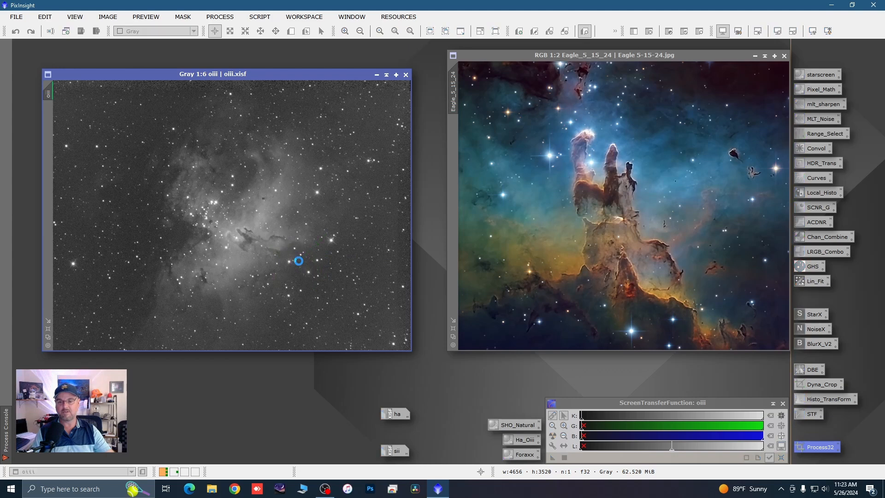
{"action": "left_click", "coordinate": [376, 75]}
Step: Restore the sii image, crop it with the saved Process32 settings and view it at 1:2
{"action": "double_click", "coordinate": [398, 449]}
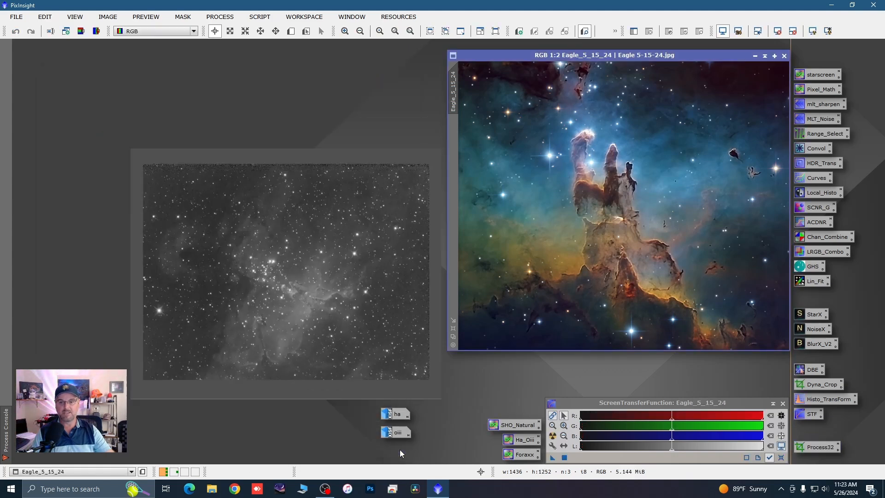
{"action": "left_click_drag", "start_coordinate": [818, 449], "coordinate": [268, 283]}
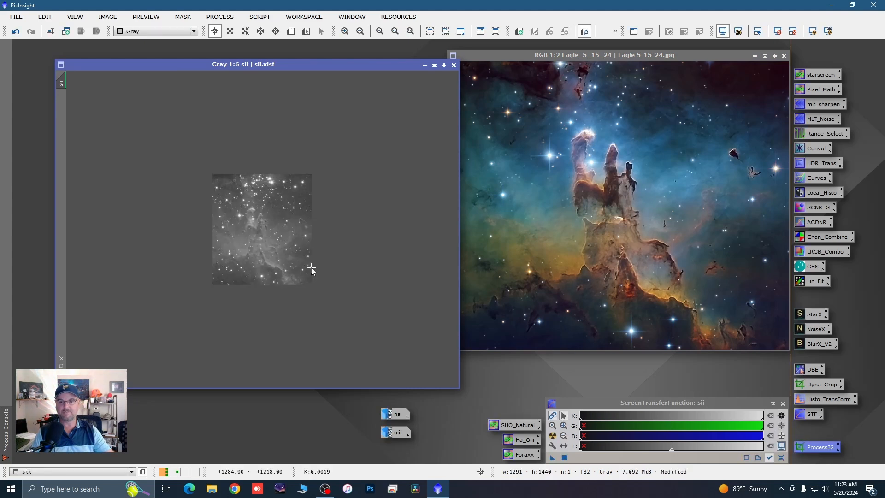
{"action": "scroll", "coordinate": [310, 252], "scroll_direction": "up", "scroll_amount": 4}
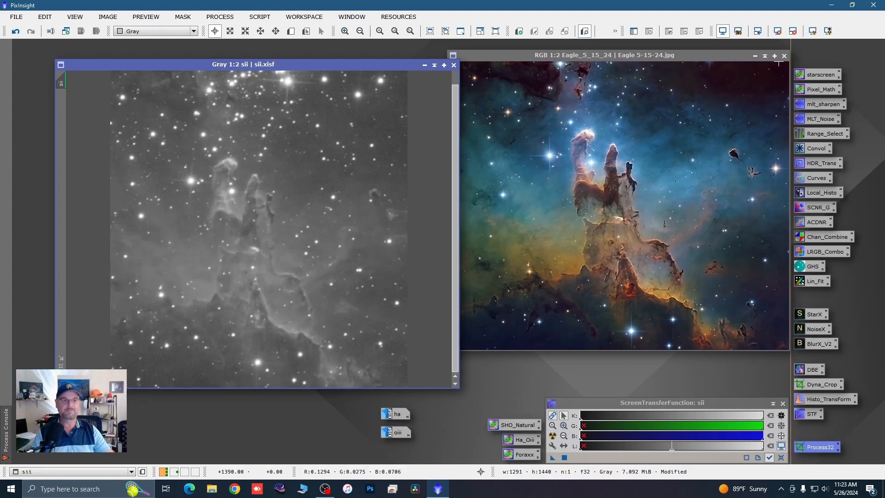
Step: Minimize the Eagle_5_15_24 reference and reposition the cropped sii window on the cleared workspace
{"action": "left_click", "coordinate": [754, 56]}
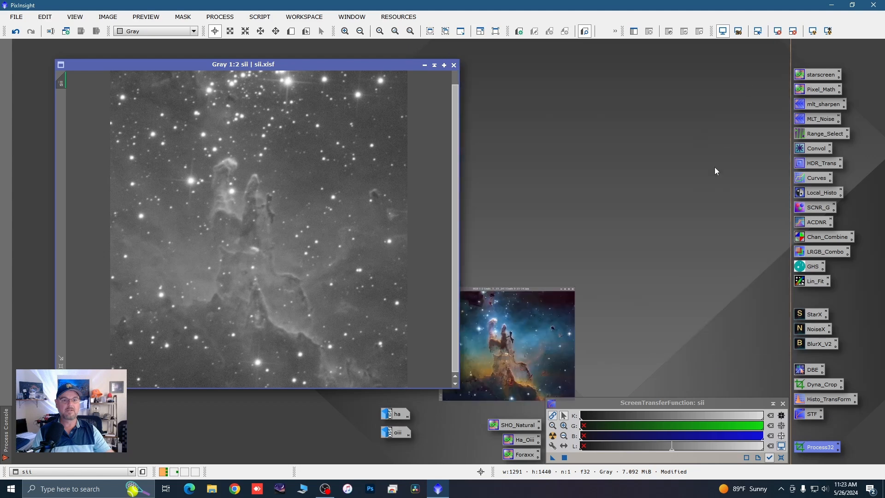
{"action": "left_click", "coordinate": [476, 447]}
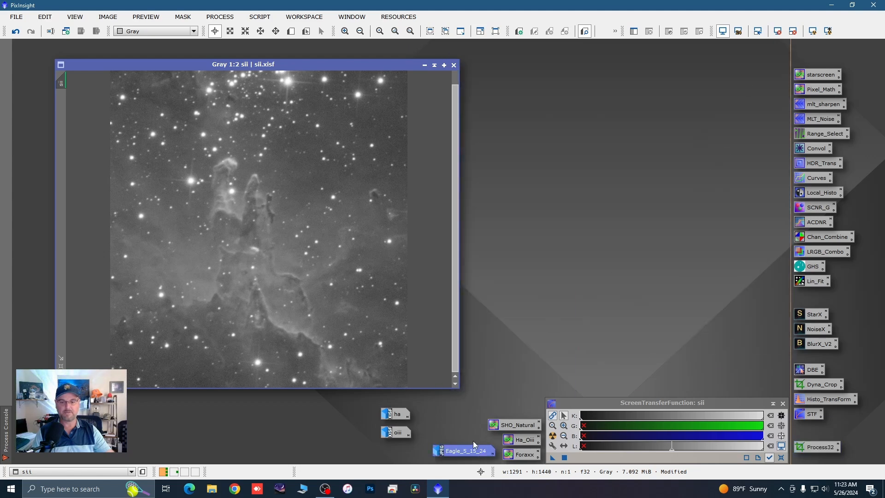
{"action": "left_click_drag", "start_coordinate": [303, 65], "coordinate": [292, 59]}
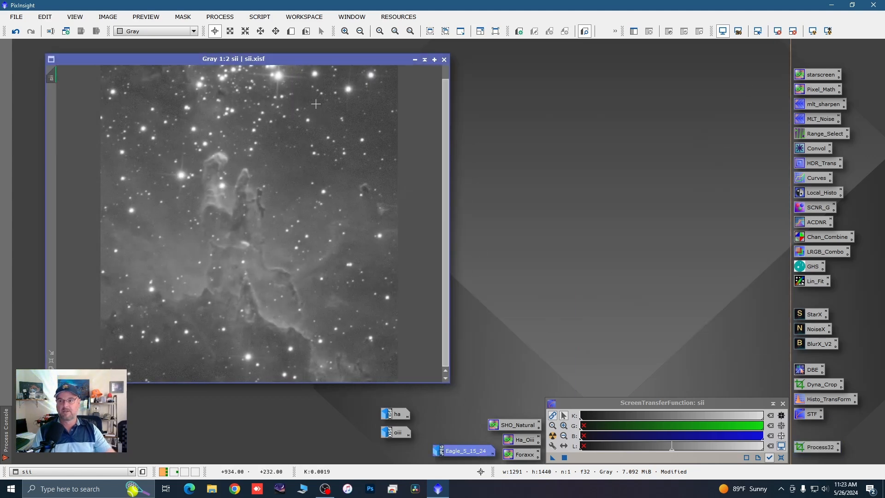
{"action": "scroll", "coordinate": [254, 225], "scroll_direction": "down", "scroll_amount": 1}
{"action": "scroll", "coordinate": [254, 225], "scroll_direction": "up", "scroll_amount": 1}
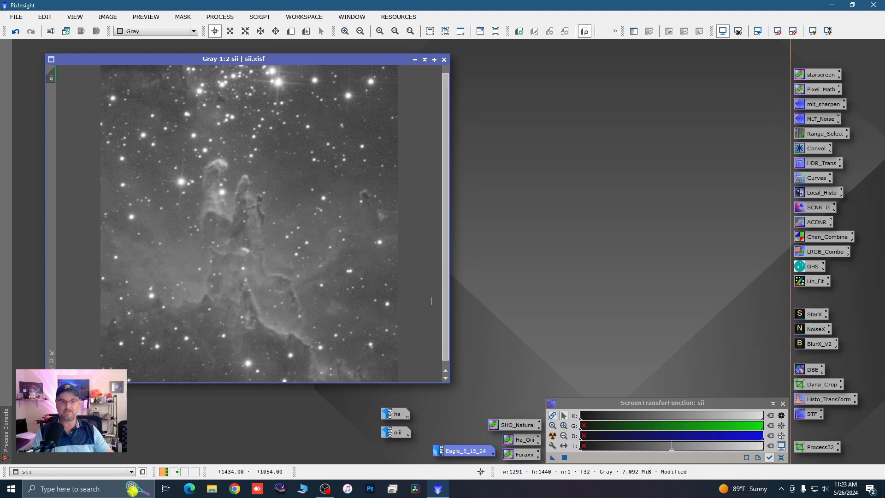
{"action": "double_click", "coordinate": [814, 349]}
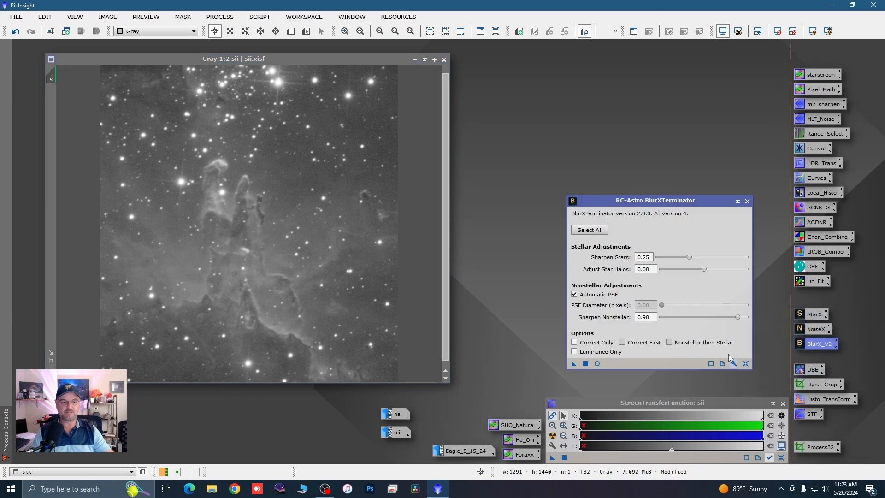
{"action": "left_click_drag", "start_coordinate": [705, 199], "coordinate": [731, 219]}
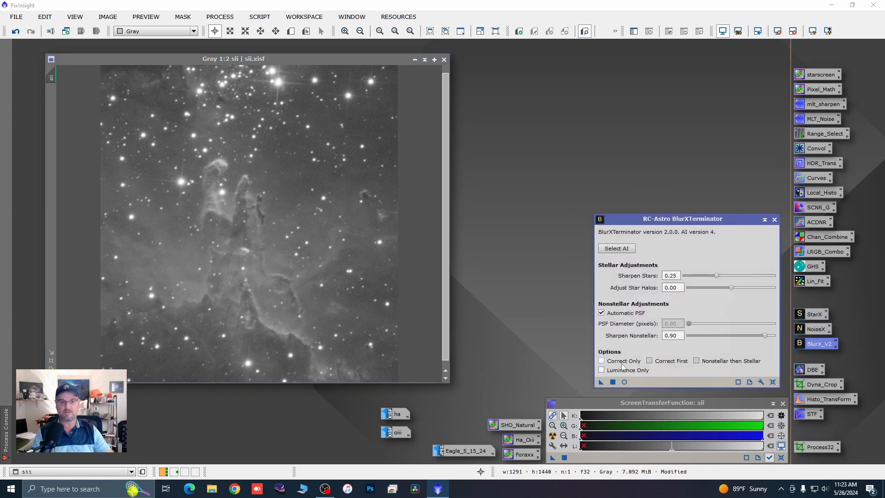
{"action": "left_click", "coordinate": [763, 220]}
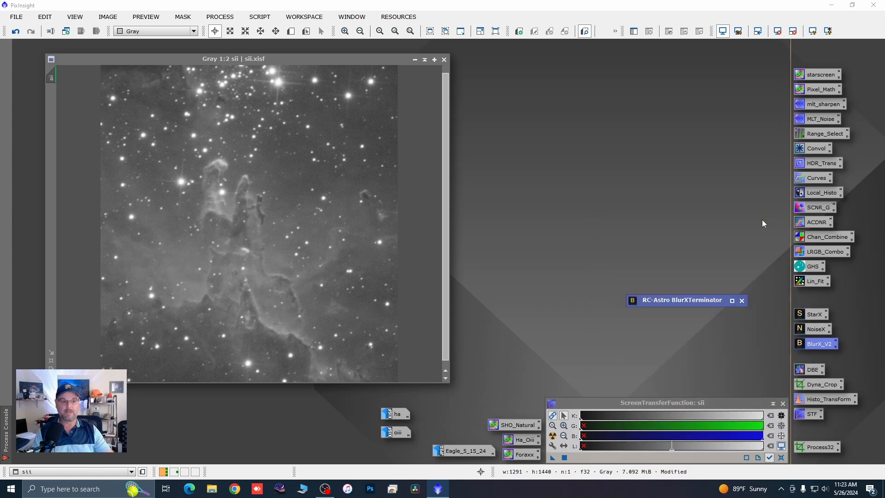
{"action": "left_click", "coordinate": [741, 300]}
Step: Open AutomaticBackgroundExtractor for the sii image and set its interpolation function degree to 1
{"action": "scroll", "coordinate": [379, 159], "scroll_direction": "down", "scroll_amount": 1}
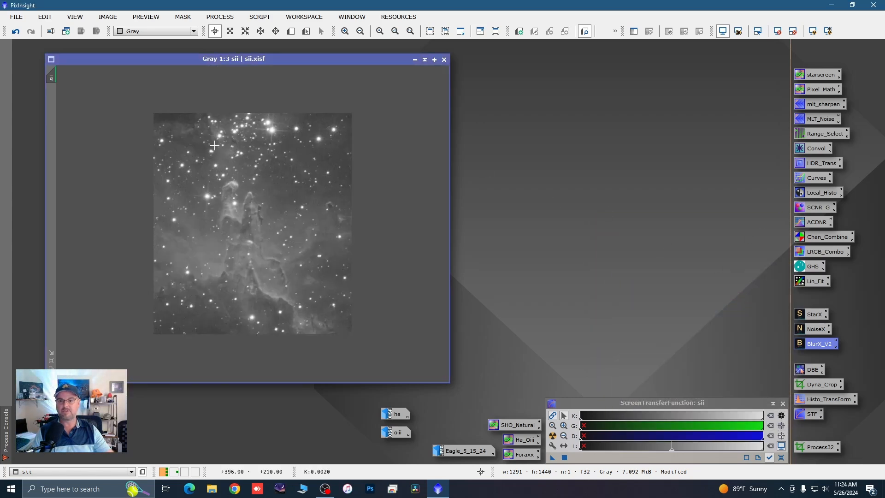
{"action": "left_click", "coordinate": [231, 19]}
{"action": "mouse_move", "coordinate": [289, 26]}
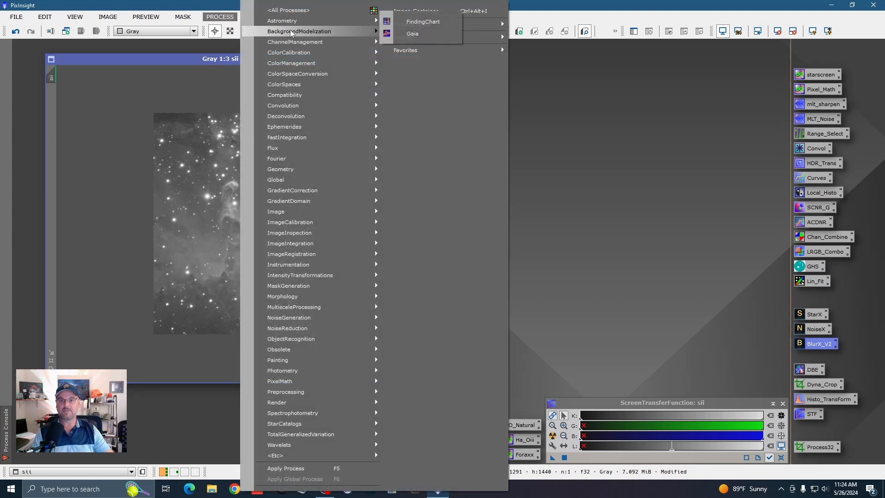
{"action": "left_click", "coordinate": [443, 32]}
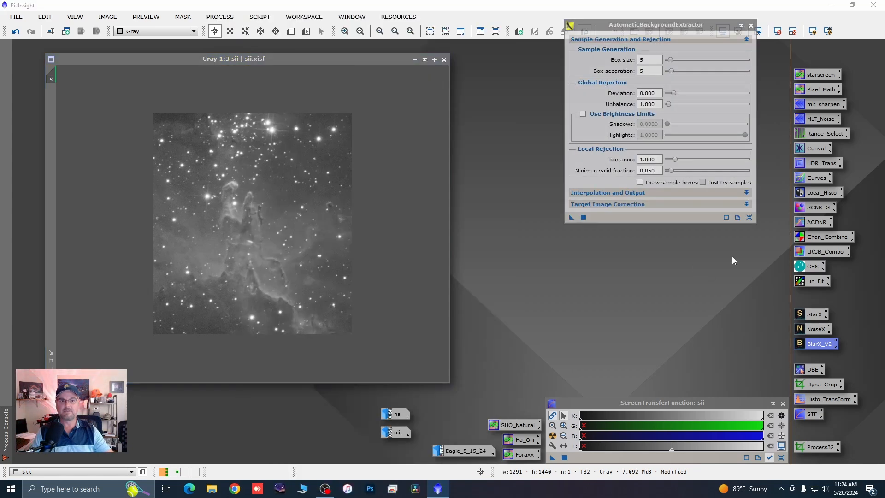
{"action": "left_click", "coordinate": [746, 193]}
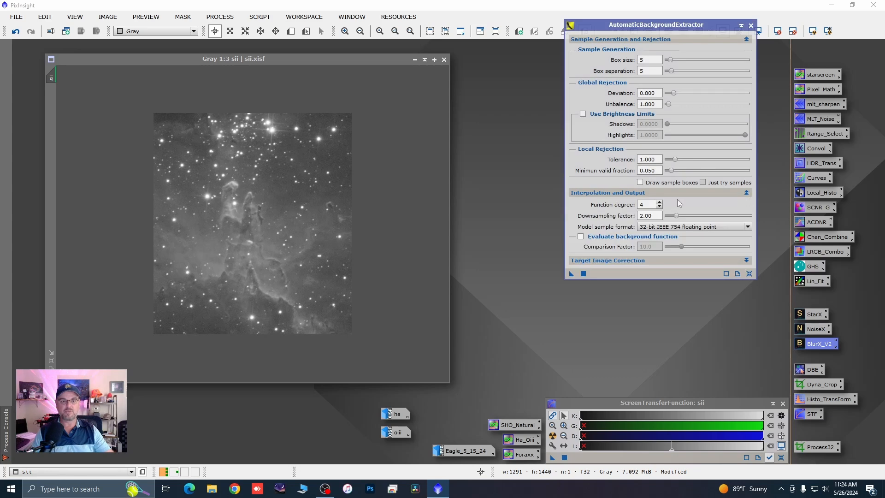
{"action": "key", "text": "BackSpace"}
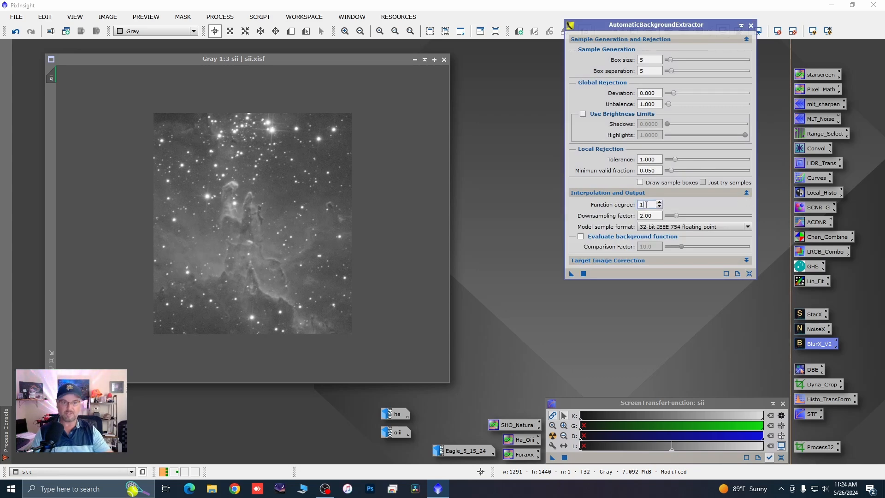
{"action": "type", "text": "1"}
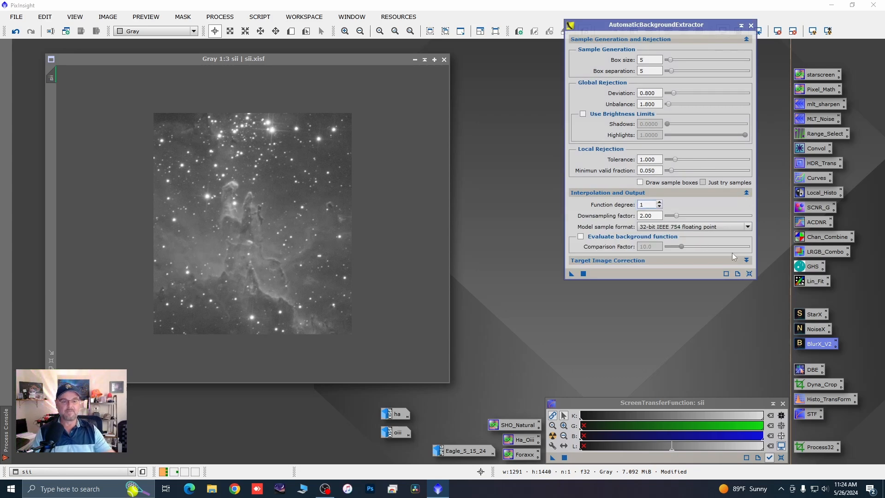
{"action": "left_click", "coordinate": [747, 193]}
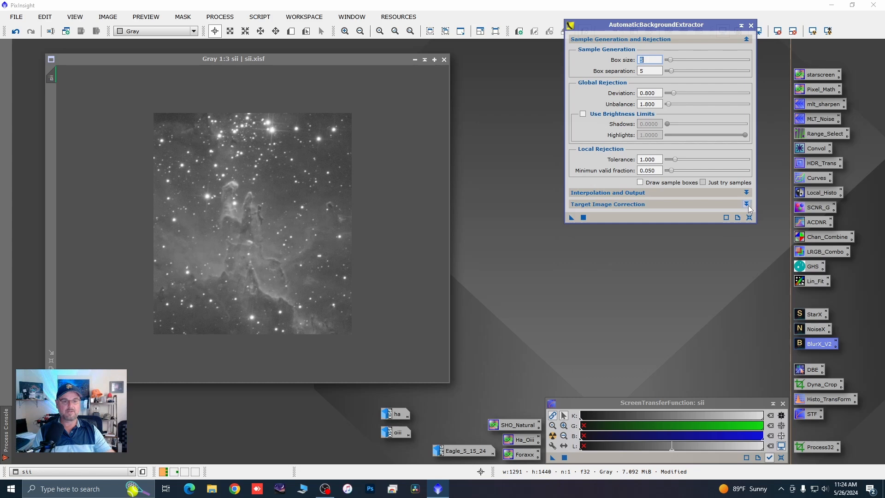
Step: Set the target image correction to Subtraction, discard the background model and set the sample box size to 15
{"action": "left_click", "coordinate": [746, 204]}
{"action": "left_click", "coordinate": [747, 216]}
{"action": "left_click", "coordinate": [645, 232]}
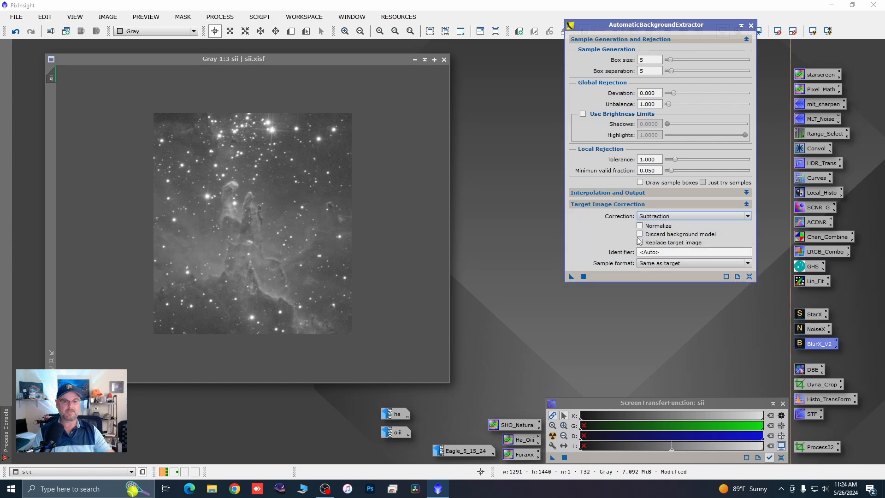
{"action": "left_click", "coordinate": [639, 234]}
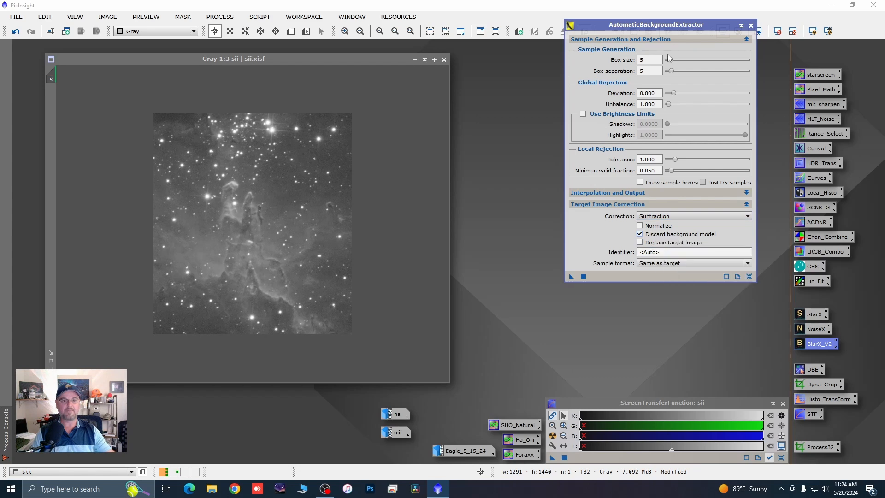
{"action": "left_click_drag", "start_coordinate": [670, 60], "coordinate": [676, 62]}
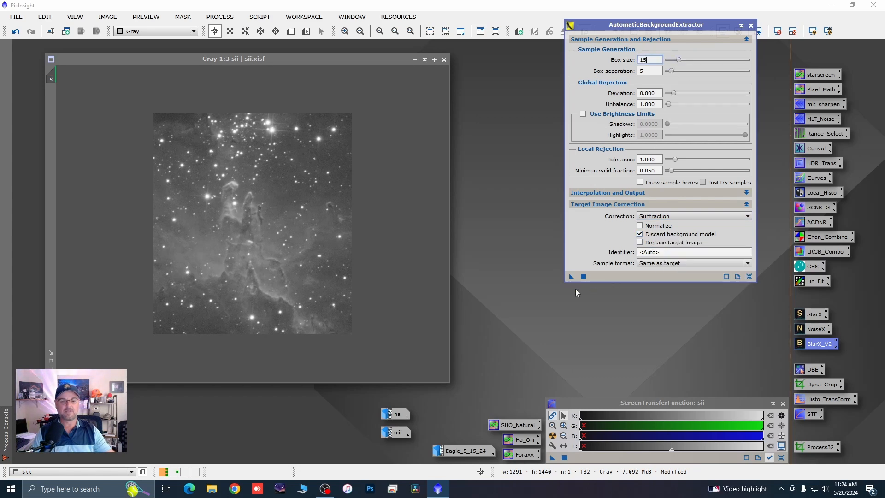
Step: Replace sii with an auto-stretched background-extracted copy, minimizing the copy near the other image icons and closing the original without saving
{"action": "left_click_drag", "start_coordinate": [571, 276], "coordinate": [316, 287]}
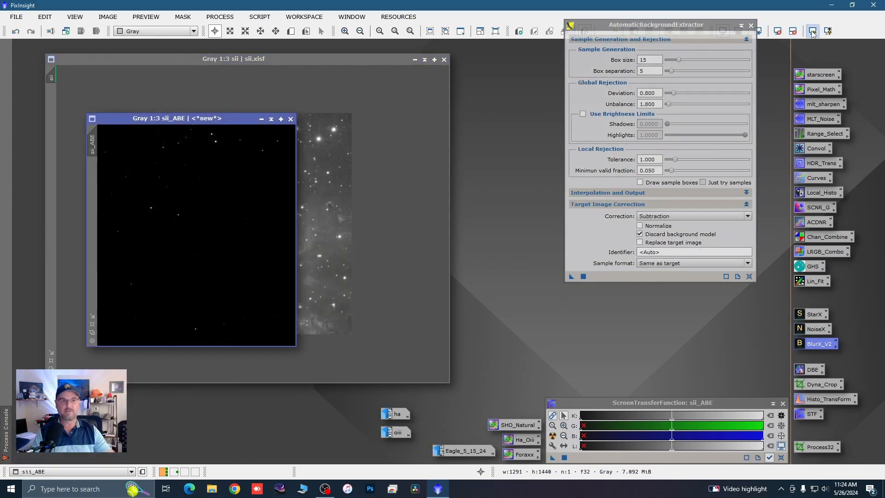
{"action": "left_click", "coordinate": [812, 31]}
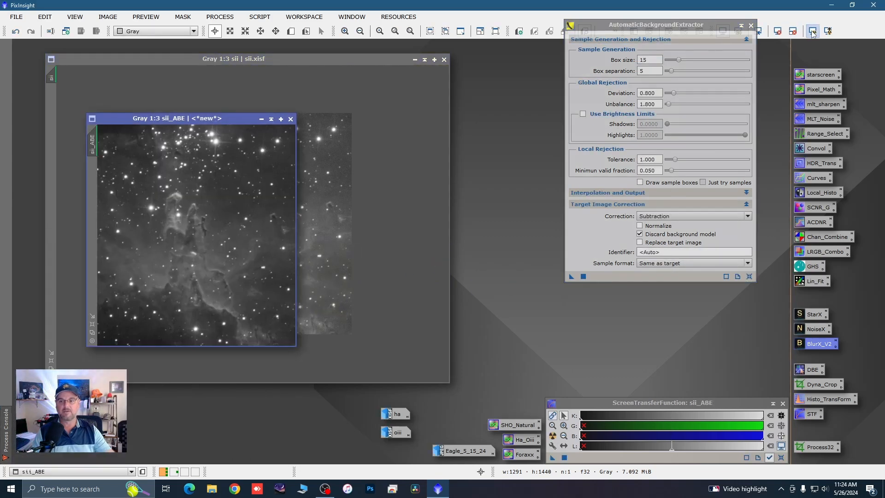
{"action": "left_click", "coordinate": [261, 119]}
{"action": "left_click_drag", "start_coordinate": [212, 235], "coordinate": [351, 430]}
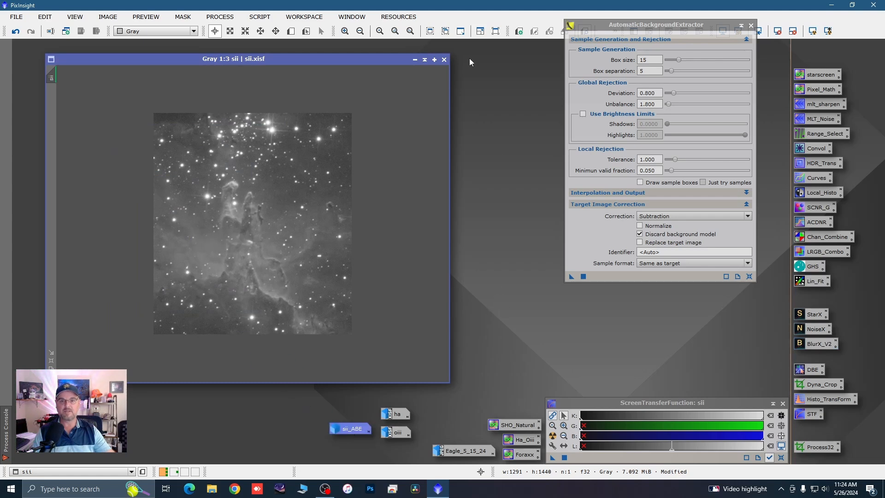
{"action": "left_click", "coordinate": [444, 59]}
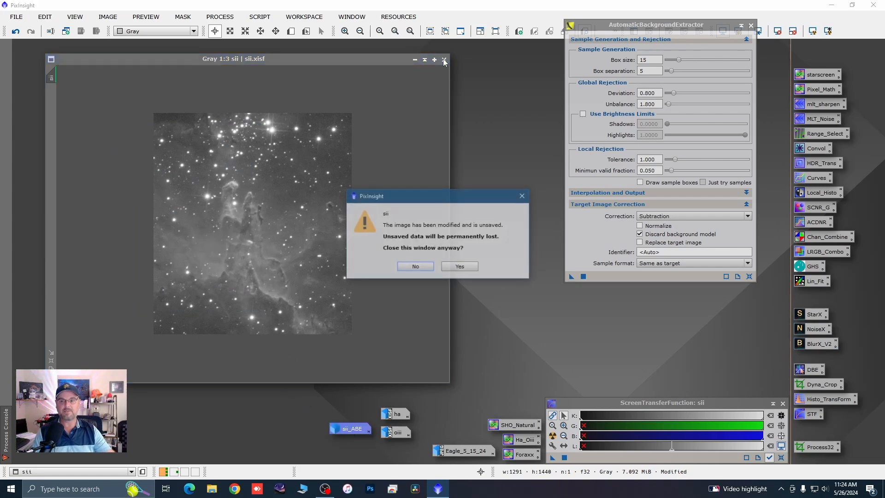
{"action": "left_click", "coordinate": [453, 268]}
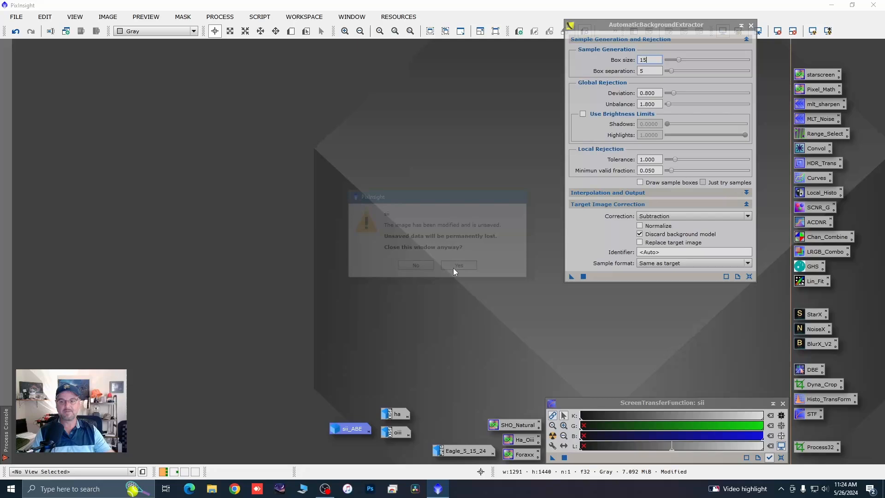
Step: Replace ha with an auto-stretched background-extracted copy using the same settings, minimizing the copy above sii_ABE and closing the original unsaved
{"action": "double_click", "coordinate": [395, 417]}
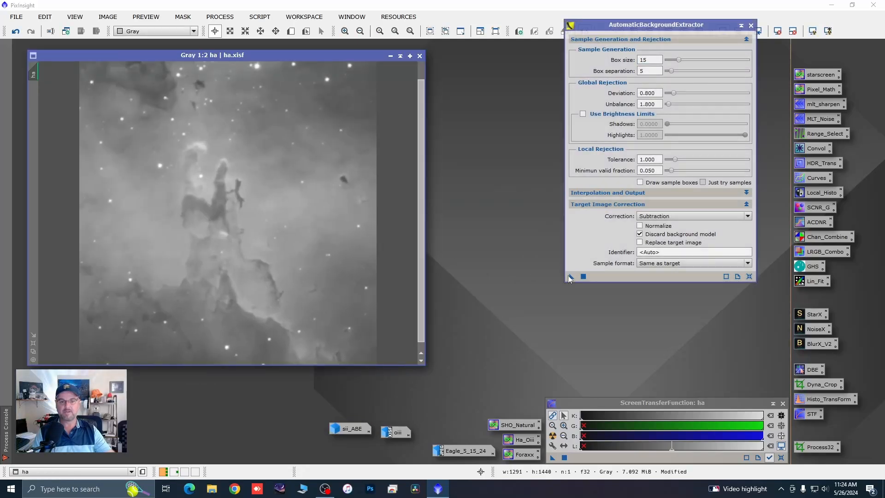
{"action": "left_click_drag", "start_coordinate": [570, 276], "coordinate": [355, 255]}
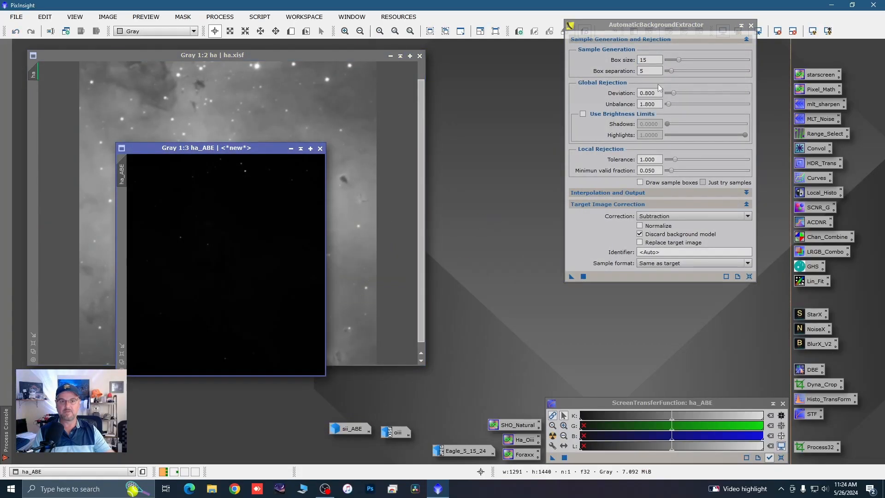
{"action": "left_click", "coordinate": [800, 31]}
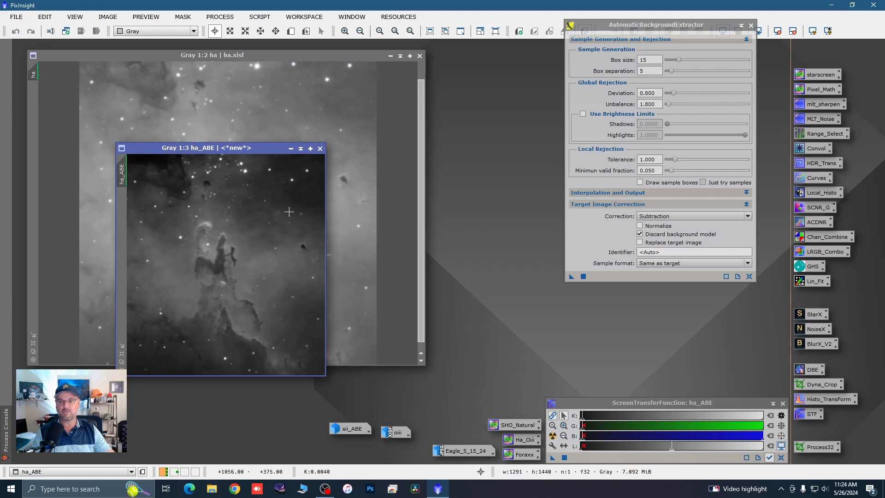
{"action": "left_click", "coordinate": [291, 148]}
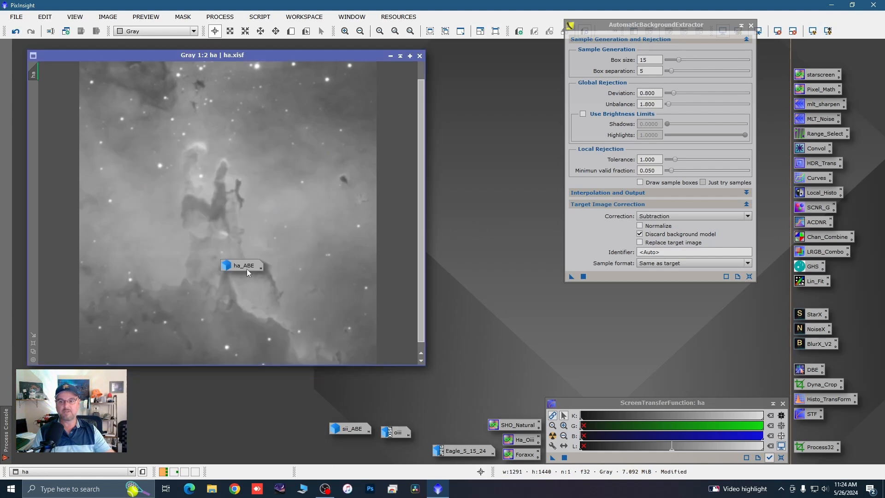
{"action": "left_click_drag", "start_coordinate": [245, 269], "coordinate": [351, 414]}
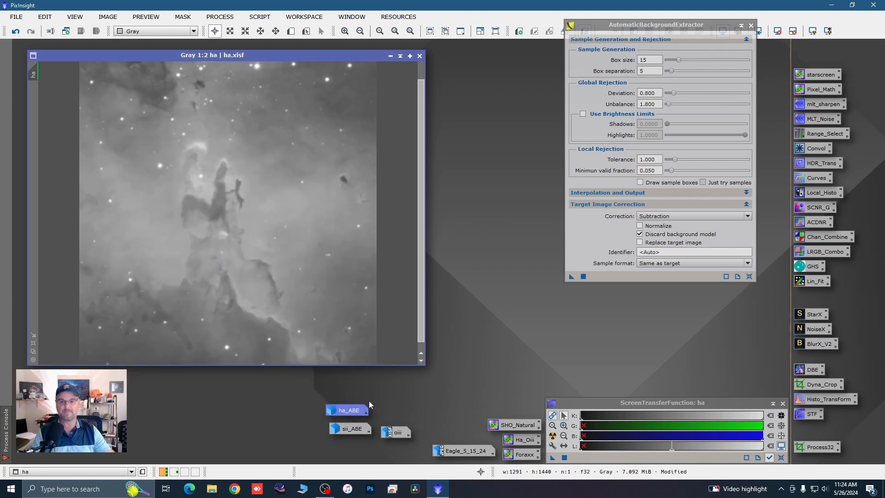
{"action": "left_click", "coordinate": [419, 56]}
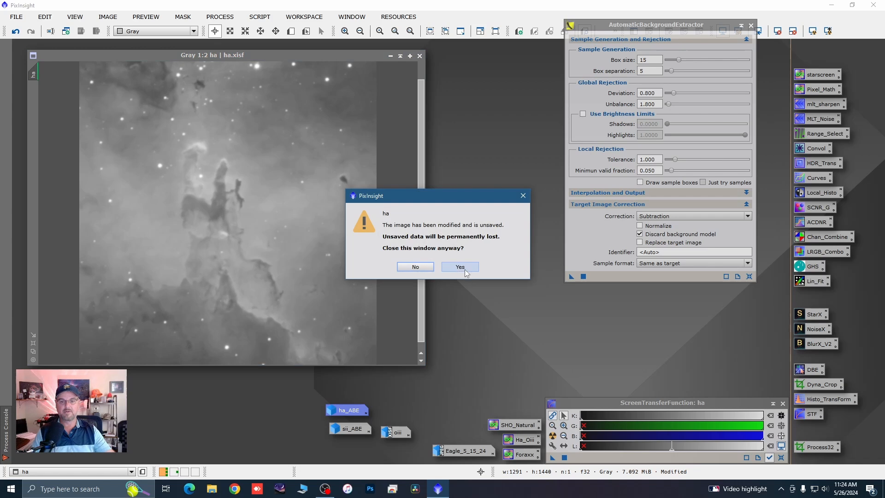
{"action": "left_click", "coordinate": [417, 269]}
Step: Replace oiii with an auto-stretched background-extracted copy minimized below sii_ABE, closing the original unsaved and the AutomaticBackgroundExtractor process
{"action": "double_click", "coordinate": [397, 432]}
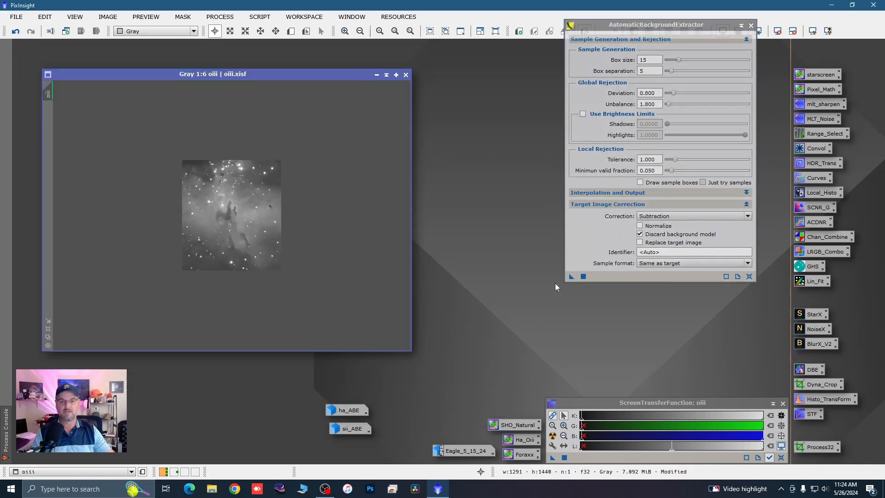
{"action": "left_click_drag", "start_coordinate": [570, 275], "coordinate": [235, 258]}
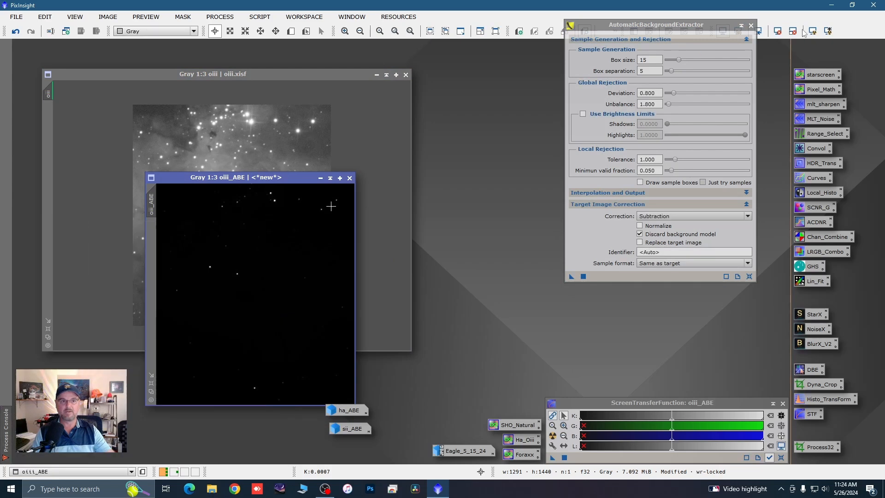
{"action": "left_click", "coordinate": [812, 31]}
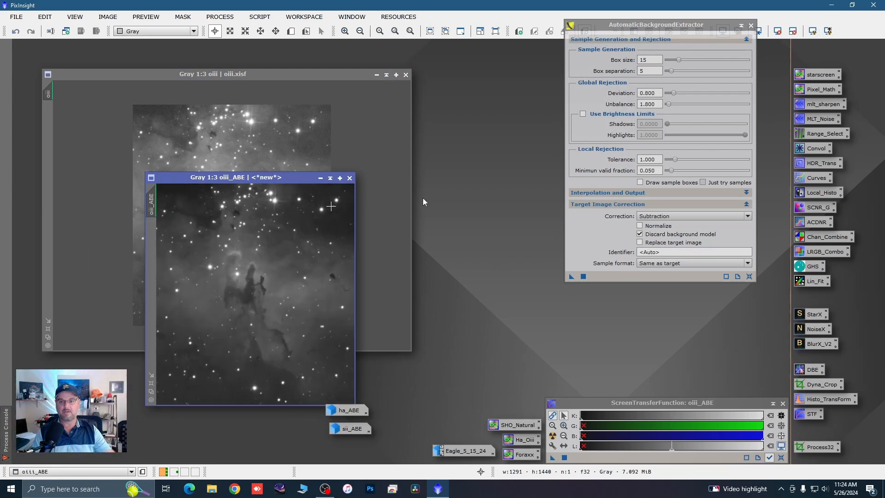
{"action": "left_click", "coordinate": [320, 178]}
{"action": "left_click_drag", "start_coordinate": [271, 296], "coordinate": [353, 450]}
{"action": "left_click", "coordinate": [751, 25]}
{"action": "left_click", "coordinate": [751, 26]}
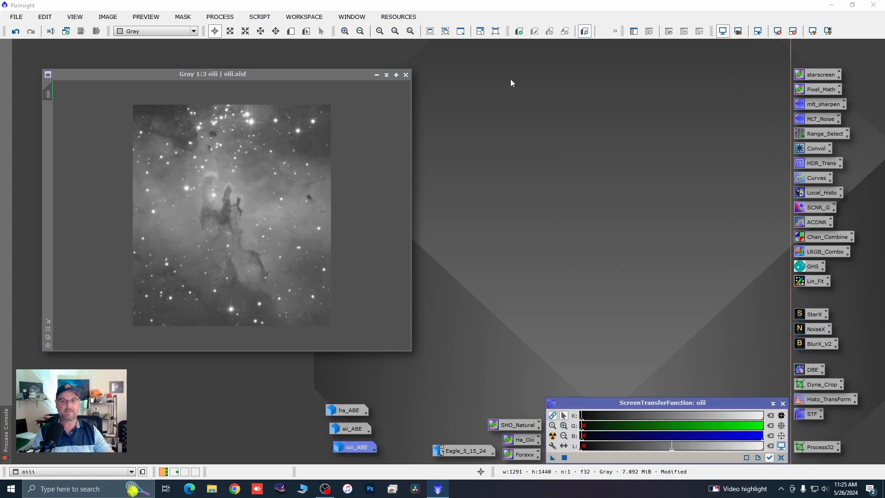
{"action": "left_click", "coordinate": [406, 75]}
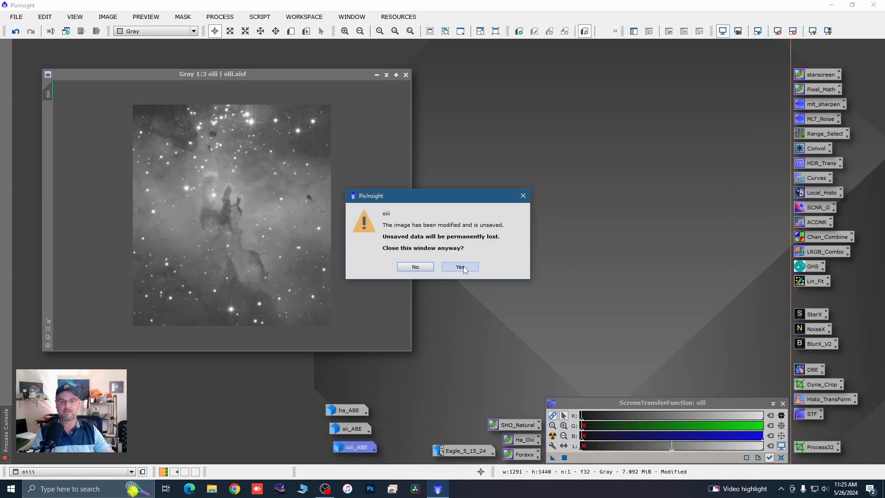
{"action": "left_click", "coordinate": [461, 267]}
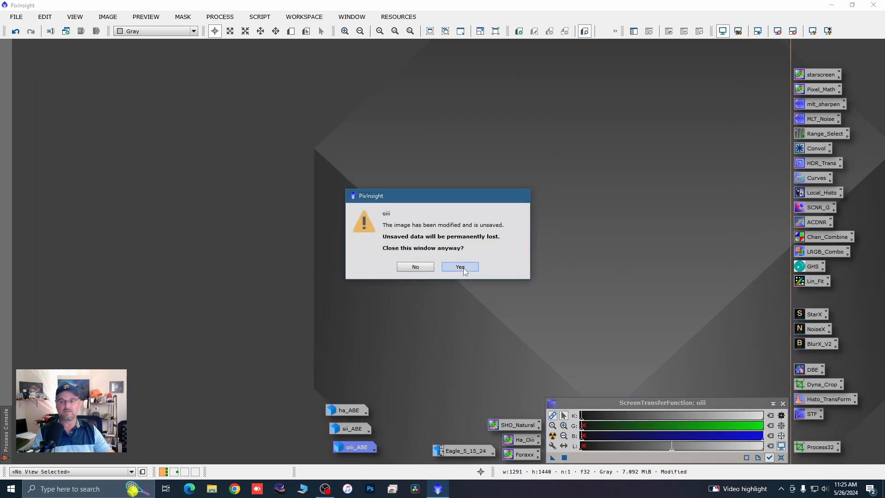
{"action": "double_click", "coordinate": [350, 413]}
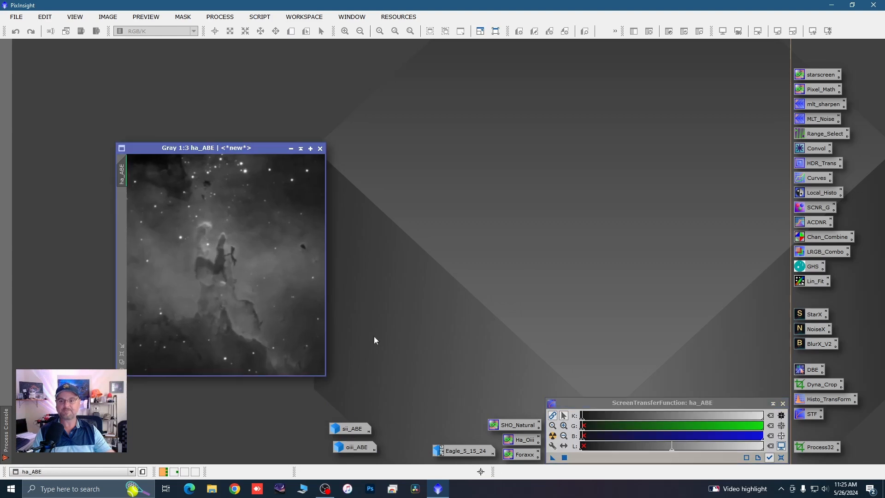
{"action": "left_click_drag", "start_coordinate": [275, 144], "coordinate": [276, 112]}
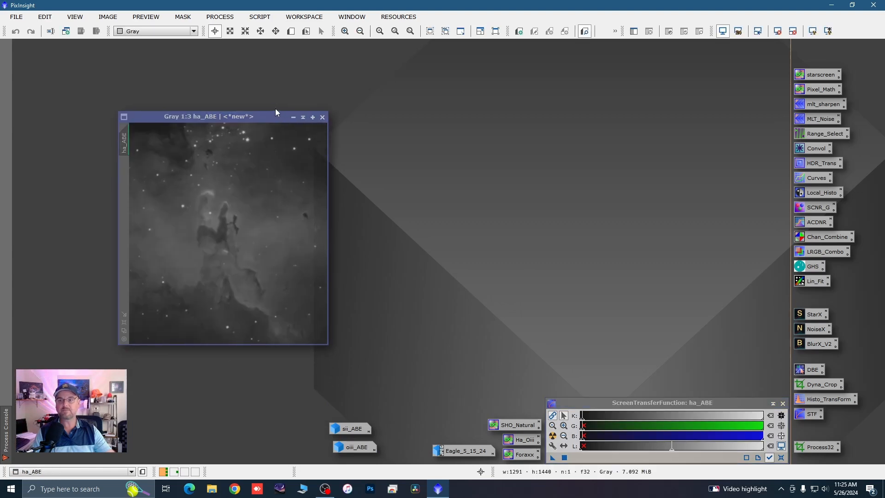
{"action": "left_click", "coordinate": [301, 119]}
Step: Restore sii_ABE, move and enlarge its window, and examine the bright stars and pillars up close
{"action": "double_click", "coordinate": [355, 429]}
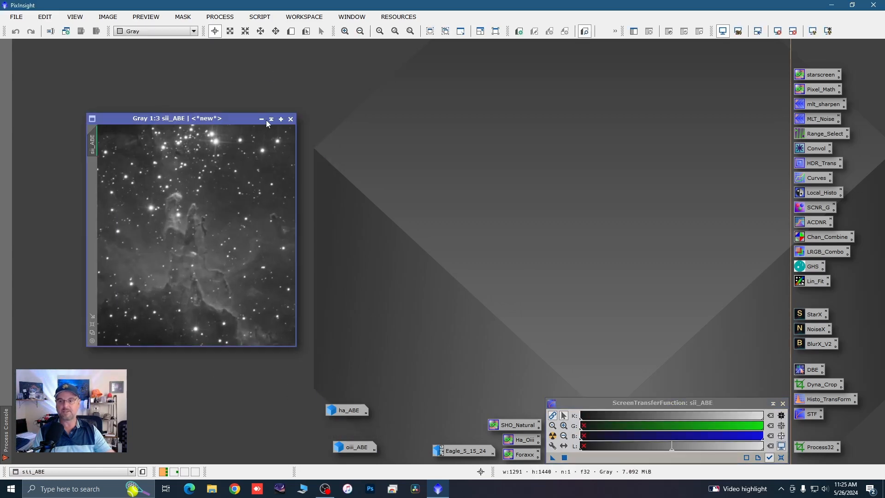
{"action": "left_click_drag", "start_coordinate": [249, 120], "coordinate": [244, 56]}
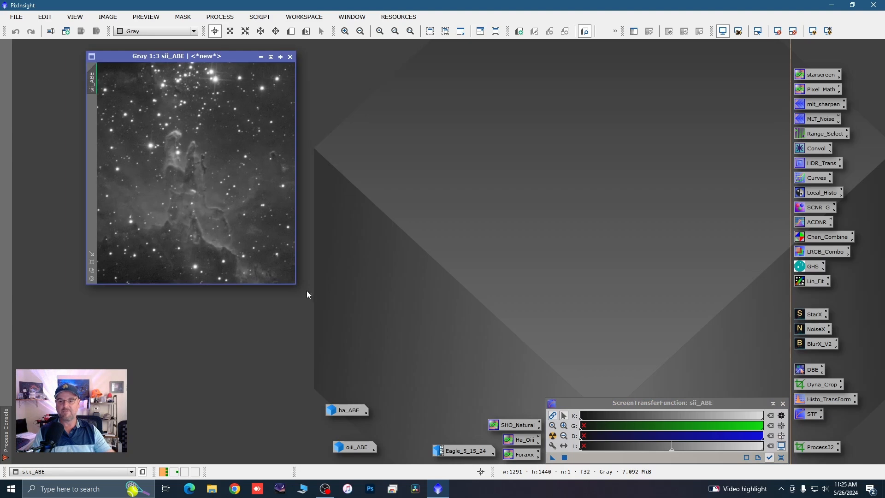
{"action": "left_click_drag", "start_coordinate": [293, 281], "coordinate": [400, 421]}
{"action": "scroll", "coordinate": [205, 203], "scroll_direction": "up", "scroll_amount": 1}
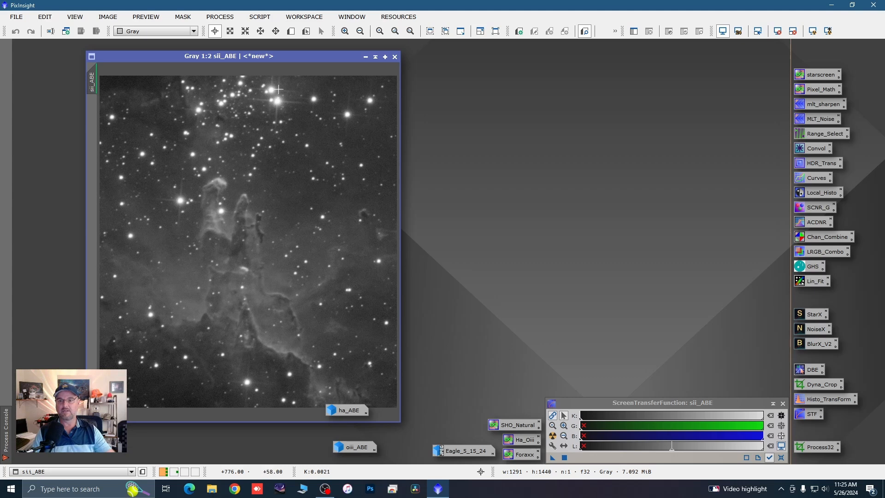
{"action": "scroll", "coordinate": [260, 162], "scroll_direction": "up", "scroll_amount": 2}
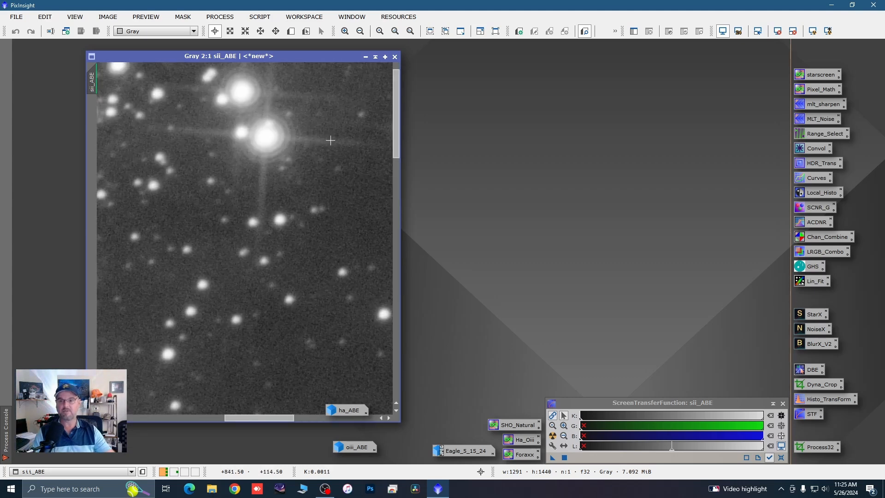
{"action": "scroll", "coordinate": [244, 148], "scroll_direction": "down", "scroll_amount": 3}
{"action": "scroll", "coordinate": [201, 198], "scroll_direction": "up", "scroll_amount": 2}
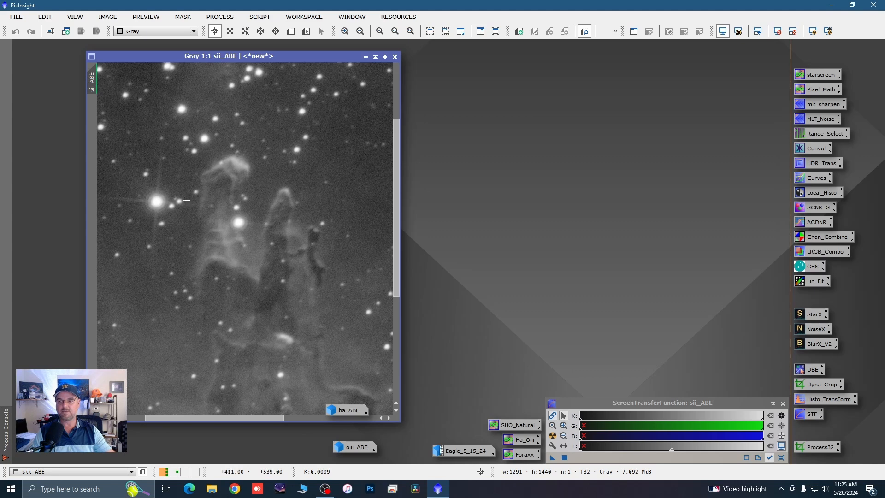
{"action": "scroll", "coordinate": [239, 196], "scroll_direction": "down", "scroll_amount": 2}
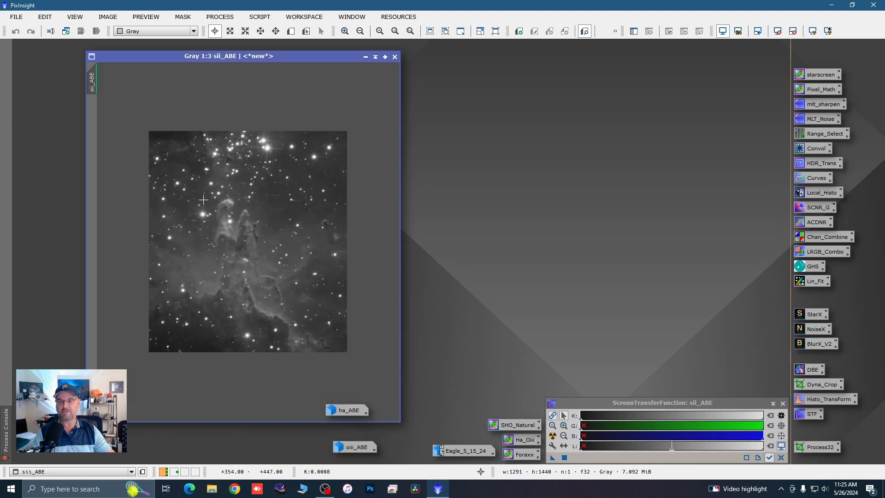
{"action": "scroll", "coordinate": [203, 200], "scroll_direction": "up", "scroll_amount": 1}
{"action": "scroll", "coordinate": [250, 195], "scroll_direction": "down", "scroll_amount": 1}
Step: Create a preview of about 777 × 651 pixels around the upper pillars in sii_ABE and show it at 1:2
{"action": "left_click", "coordinate": [291, 31]}
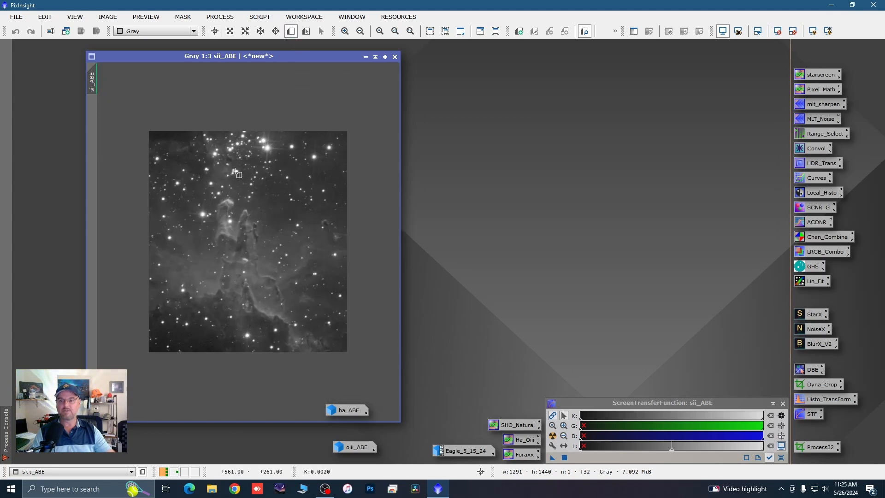
{"action": "left_click_drag", "start_coordinate": [164, 173], "coordinate": [281, 272]}
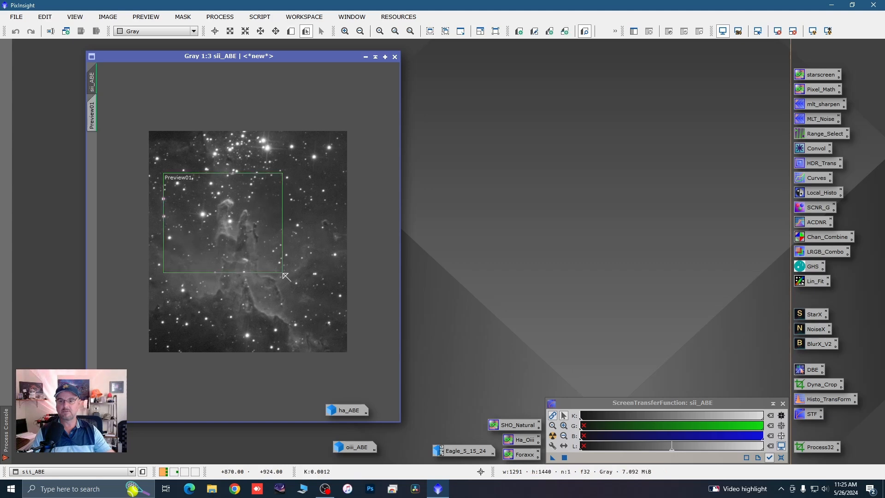
{"action": "left_click", "coordinate": [92, 119]}
{"action": "scroll", "coordinate": [279, 197], "scroll_direction": "down", "scroll_amount": 1}
{"action": "scroll", "coordinate": [279, 197], "scroll_direction": "up", "scroll_amount": 1}
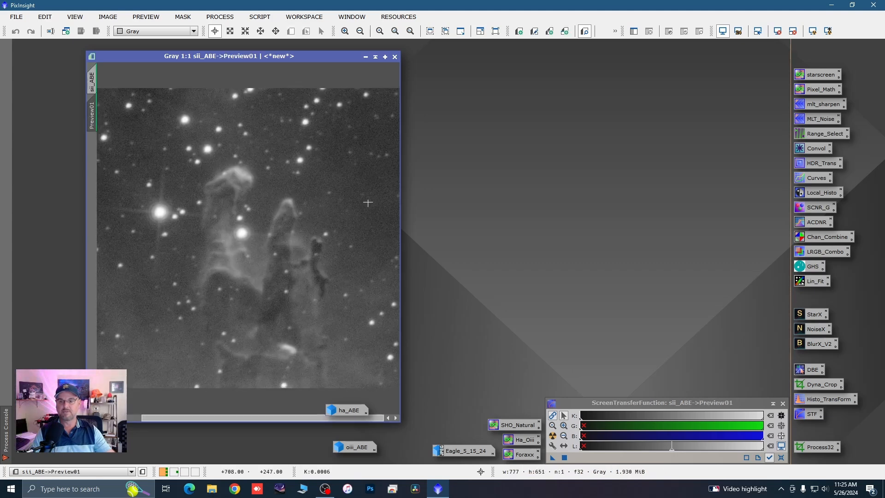
{"action": "scroll", "coordinate": [294, 207], "scroll_direction": "down", "scroll_amount": 1}
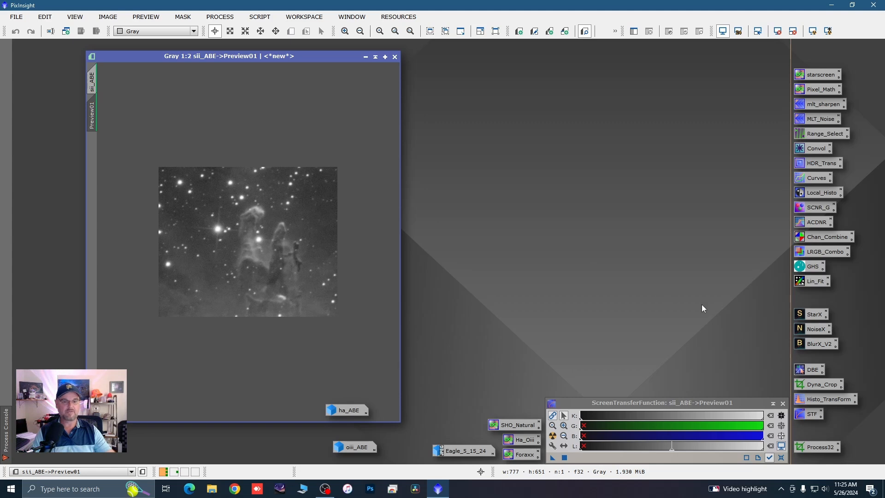
Step: Run BlurXTerminator with Correct Only enabled on the sii_ABE preview
{"action": "double_click", "coordinate": [819, 342]}
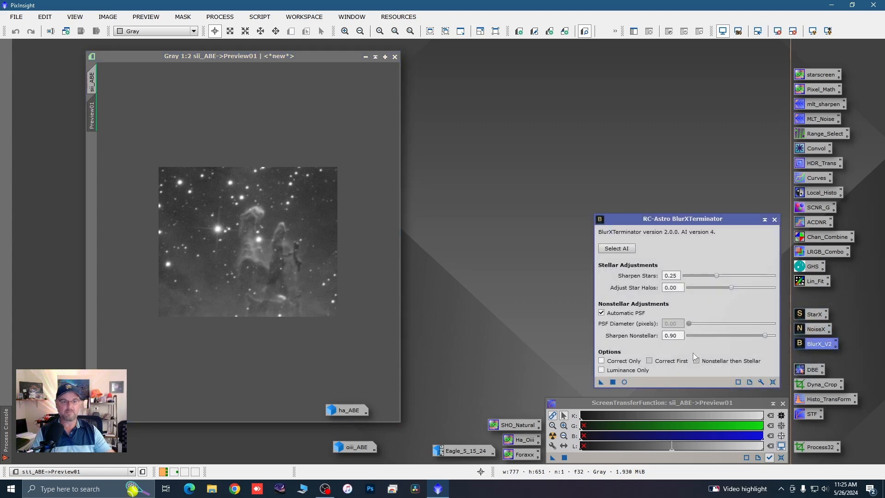
{"action": "left_click", "coordinate": [601, 360]}
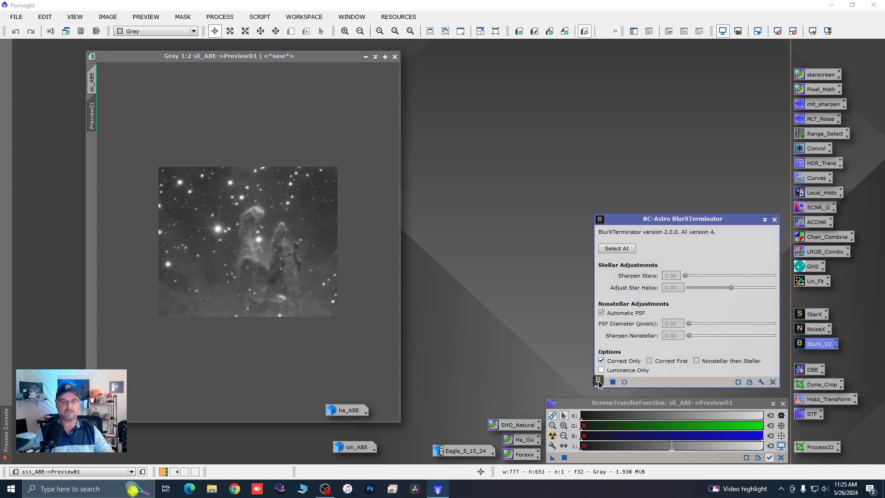
{"action": "left_click_drag", "start_coordinate": [600, 381], "coordinate": [342, 301]}
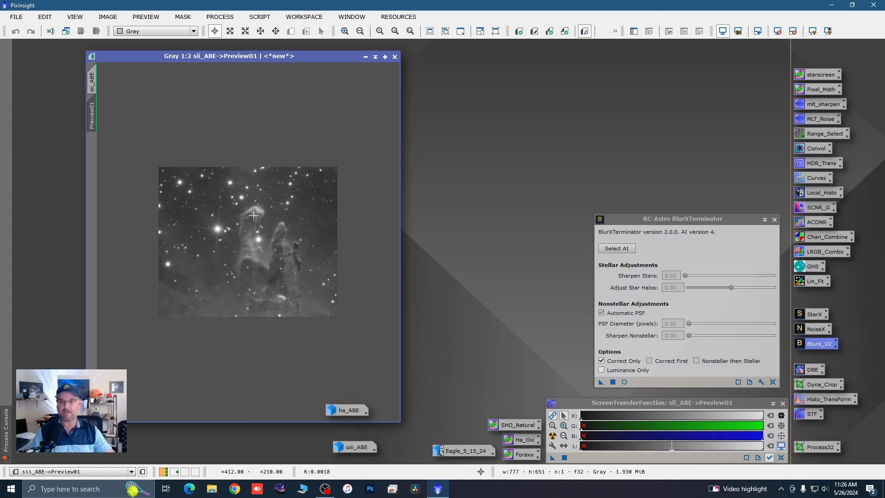
Step: Run BlurXTerminator with Correct Only on the full sii_ABE image, delete its preview and minimize the image
{"action": "scroll", "coordinate": [254, 215], "scroll_direction": "up", "scroll_amount": 1}
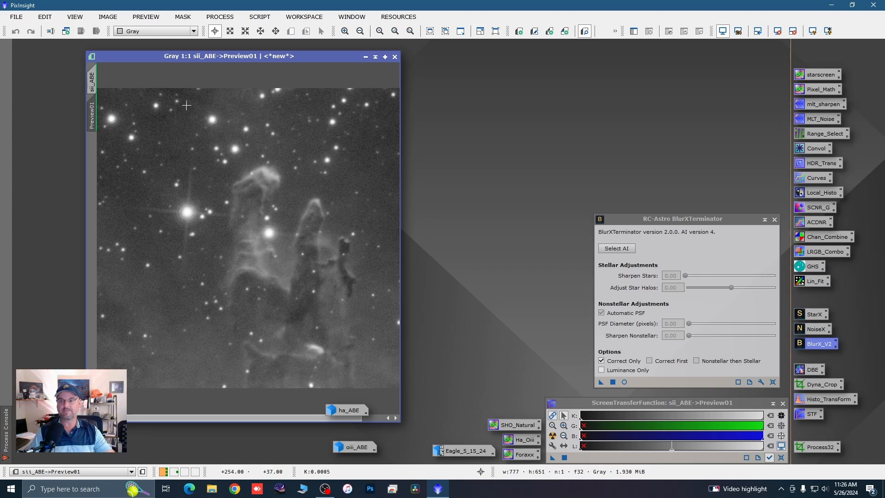
{"action": "left_click", "coordinate": [91, 82]}
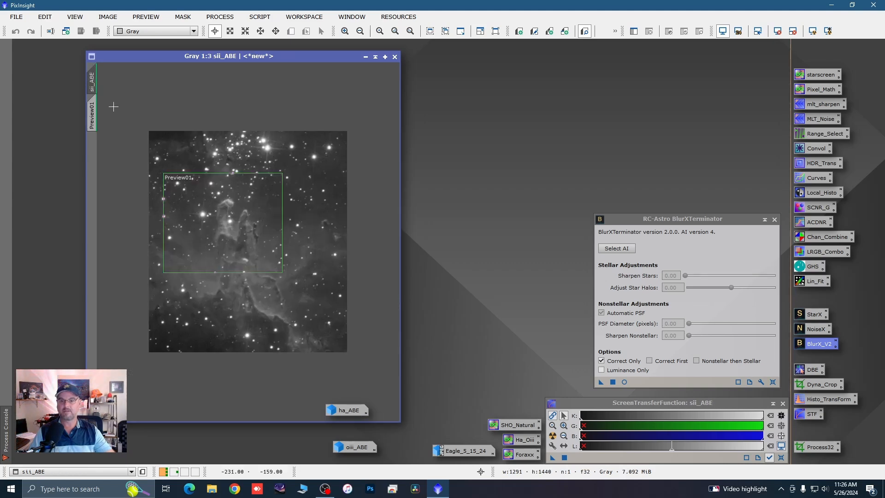
{"action": "left_click", "coordinate": [600, 381]}
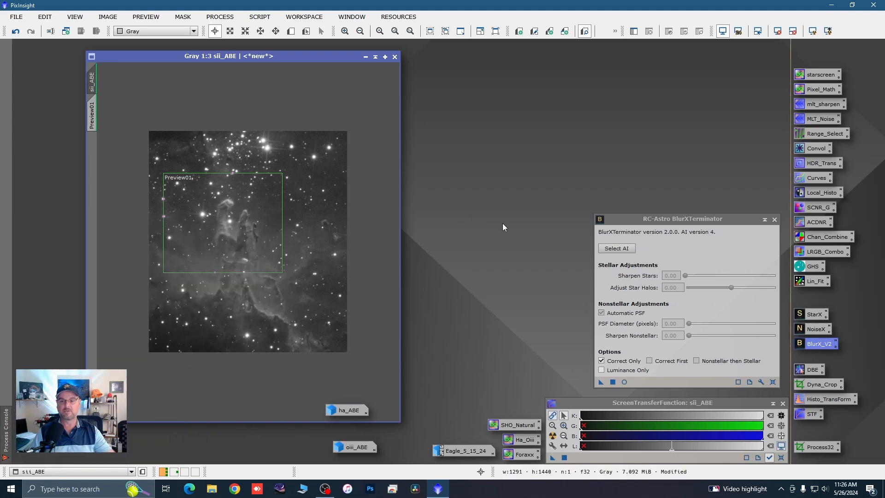
{"action": "right_click", "coordinate": [95, 122]}
{"action": "left_click", "coordinate": [127, 201]}
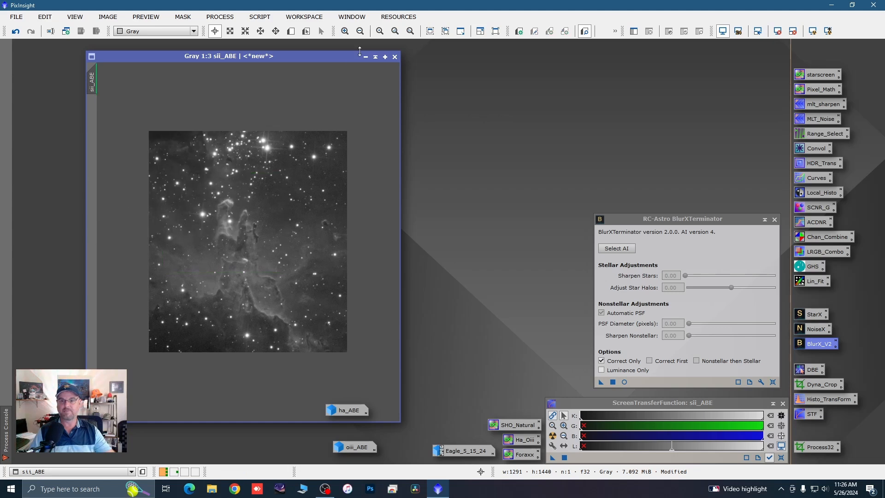
Step: Restore ha_ABE, correct its stars with BlurXTerminator in Correct Only mode, and minimize it again
{"action": "double_click", "coordinate": [350, 410]}
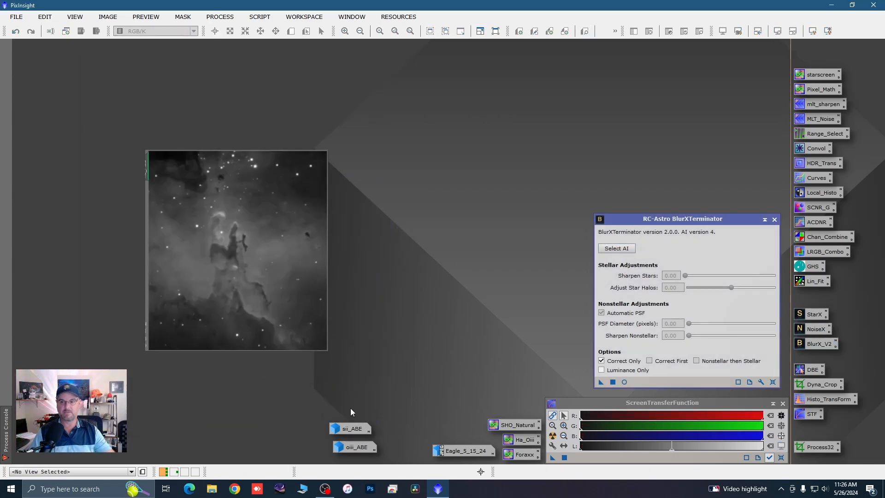
{"action": "scroll", "coordinate": [217, 248], "scroll_direction": "up", "scroll_amount": 1}
{"action": "scroll", "coordinate": [217, 248], "scroll_direction": "down", "scroll_amount": 1}
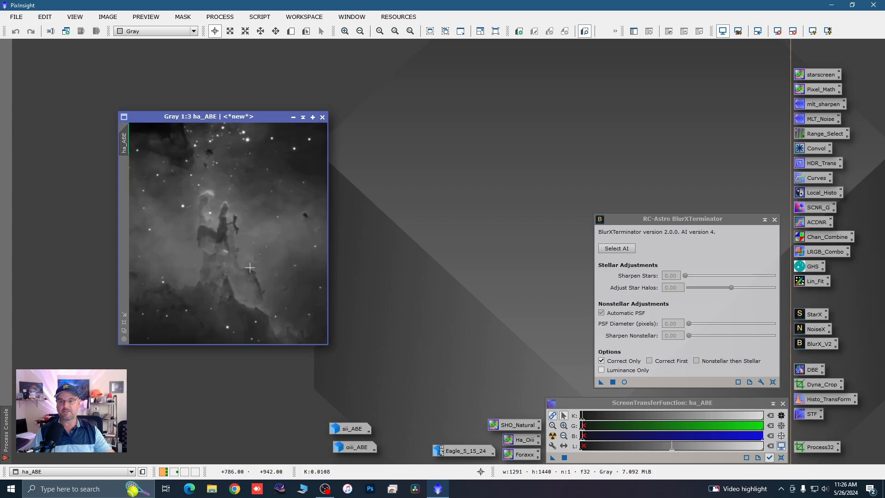
{"action": "left_click", "coordinate": [601, 382]}
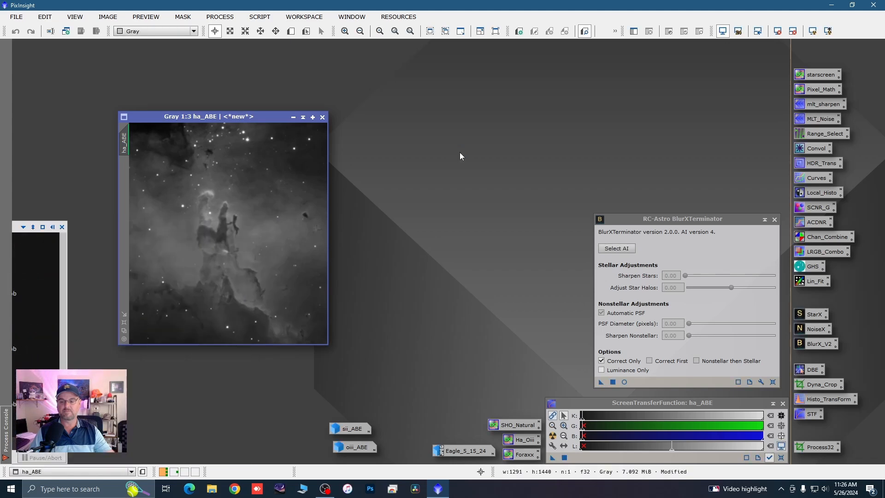
{"action": "scroll", "coordinate": [216, 208], "scroll_direction": "down", "scroll_amount": 2}
{"action": "scroll", "coordinate": [216, 207], "scroll_direction": "up", "scroll_amount": 2}
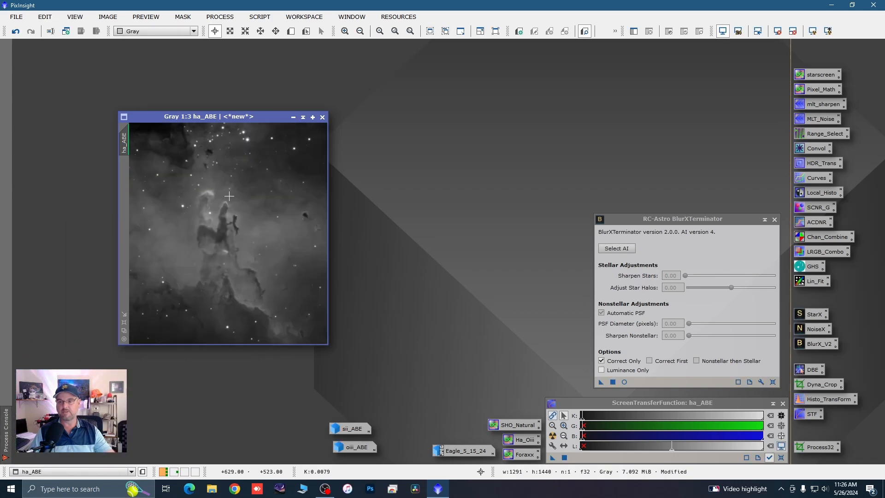
{"action": "left_click", "coordinate": [293, 117]}
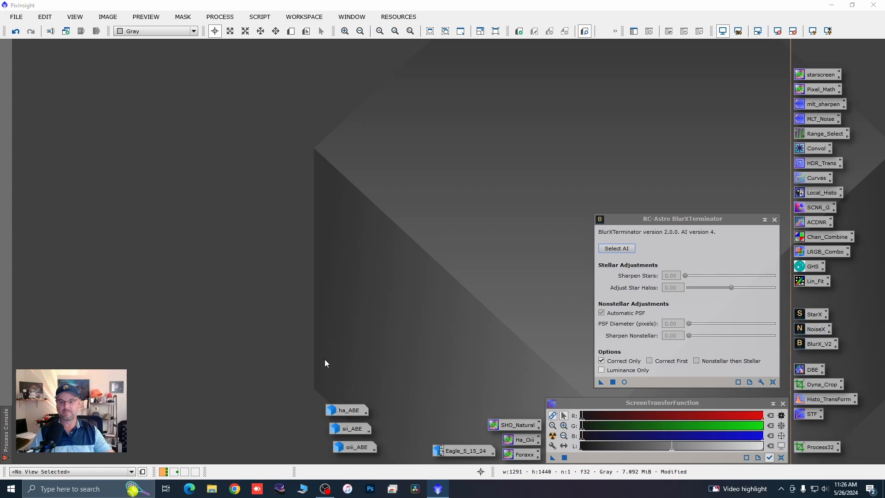
Step: Restore oiii_ABE, run BlurXTerminator with Correct Only on it, and close the BlurXTerminator process
{"action": "double_click", "coordinate": [354, 447]}
{"action": "left_click_drag", "start_coordinate": [600, 381], "coordinate": [308, 317]}
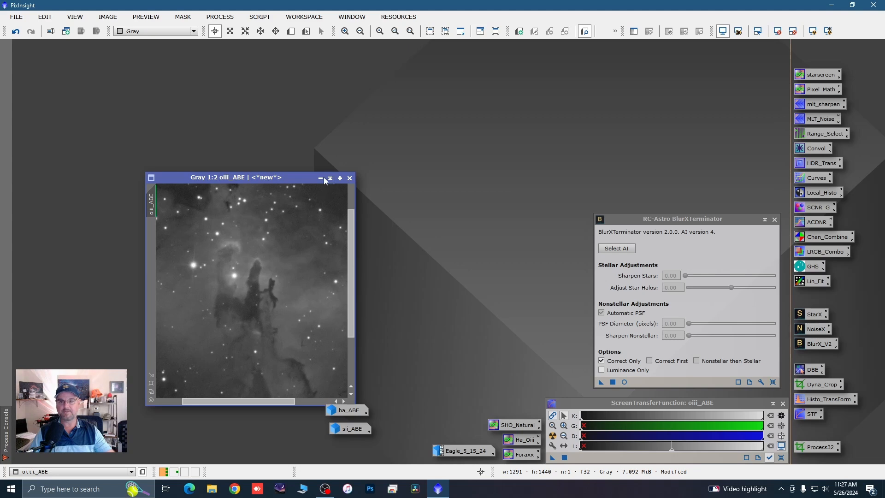
{"action": "left_click", "coordinate": [775, 220]}
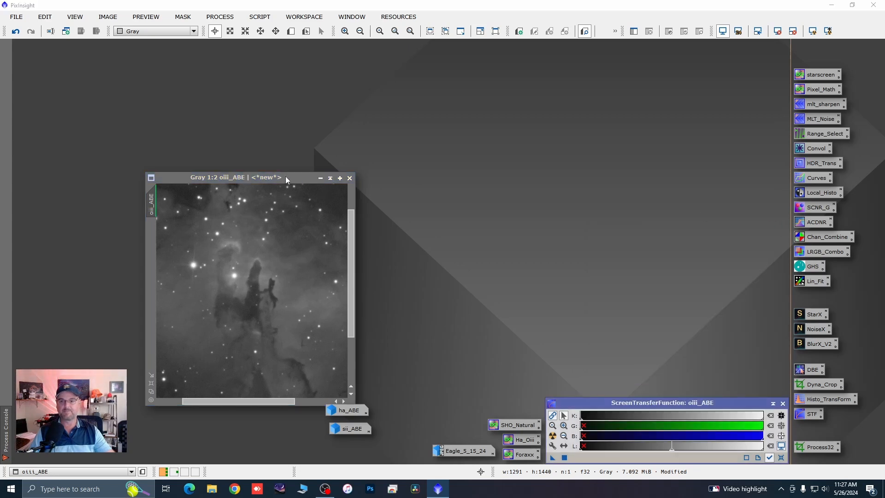
Step: Move and enlarge the oiii_ABE window and view the whole corrected image at 1:3
{"action": "left_click_drag", "start_coordinate": [286, 177], "coordinate": [219, 54]}
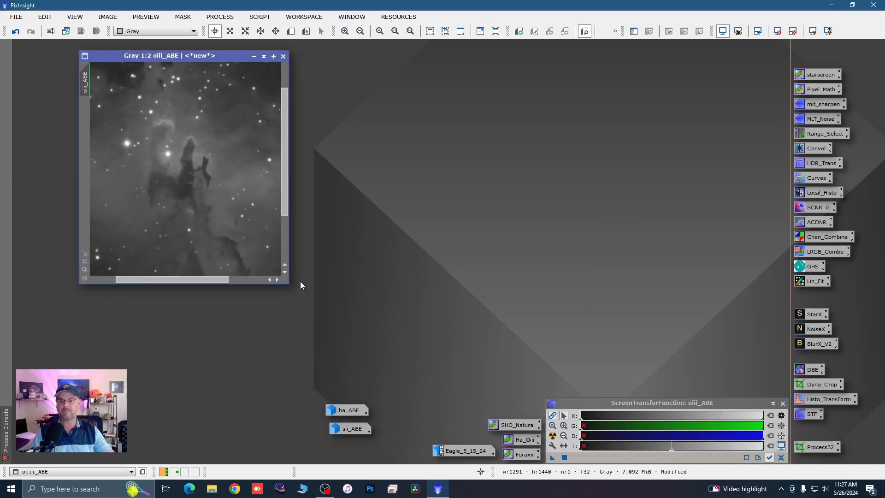
{"action": "left_click_drag", "start_coordinate": [289, 285], "coordinate": [417, 382]}
{"action": "scroll", "coordinate": [214, 178], "scroll_direction": "up", "scroll_amount": 1}
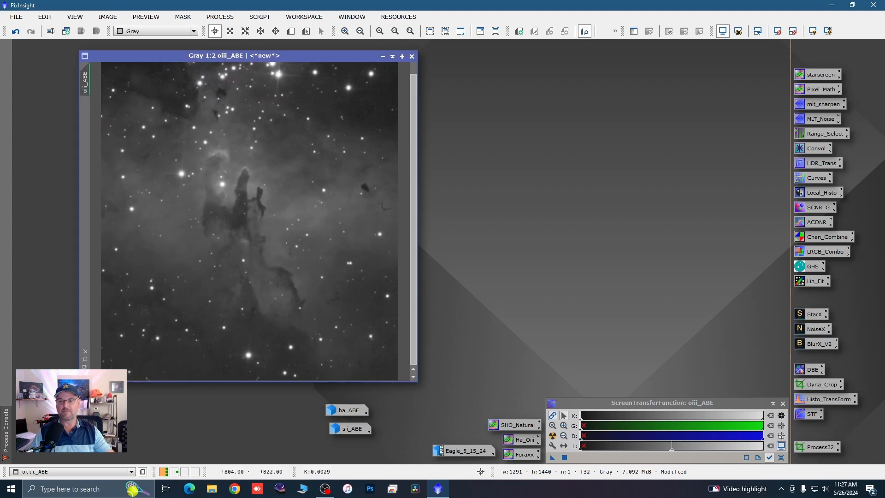
{"action": "scroll", "coordinate": [297, 177], "scroll_direction": "down", "scroll_amount": 2}
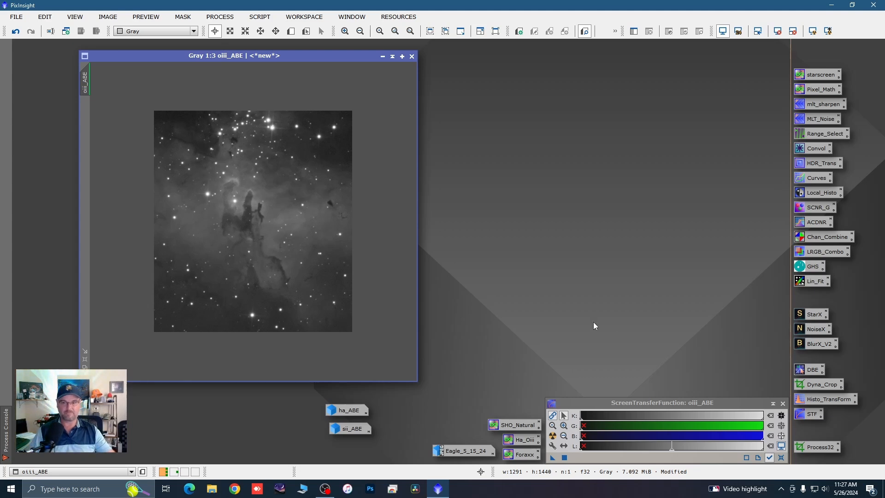
Step: Remove the stars from oiii_ABE using StarXTerminator with Generate Star Image enabled, and minimize both the star and starless images
{"action": "double_click", "coordinate": [807, 315]}
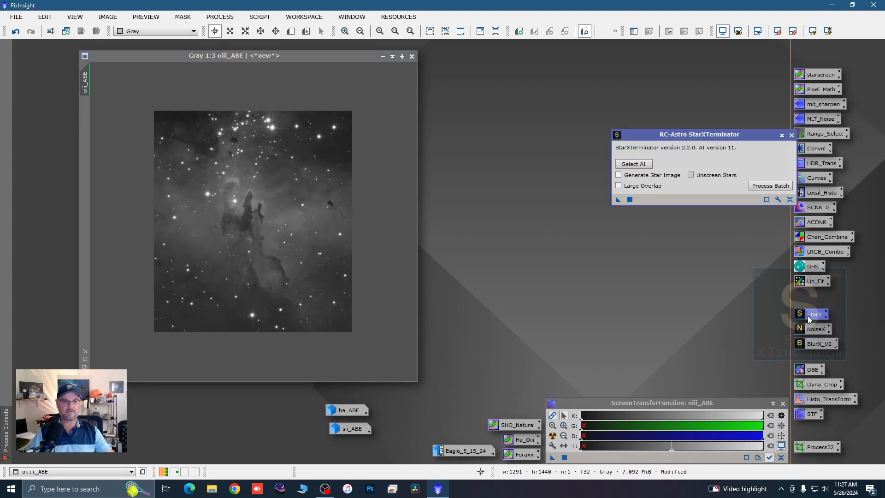
{"action": "left_click", "coordinate": [620, 174]}
{"action": "left_click_drag", "start_coordinate": [597, 218], "coordinate": [347, 248]}
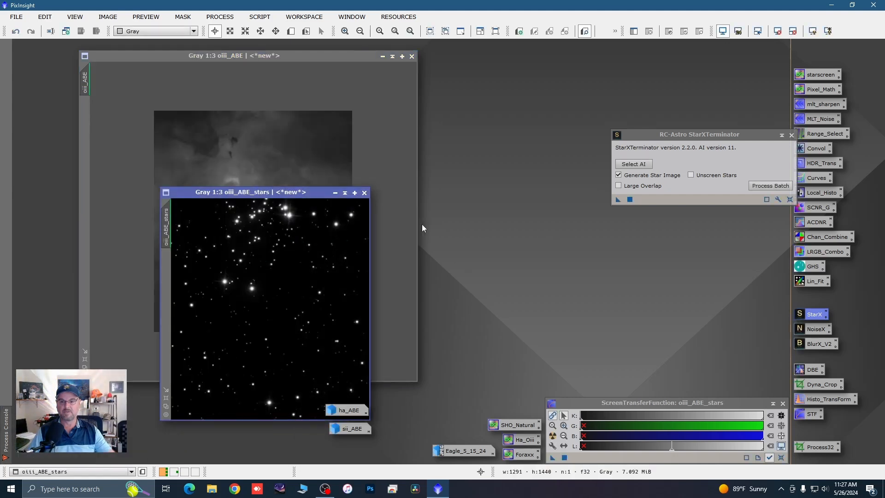
{"action": "left_click", "coordinate": [335, 192]}
{"action": "left_click_drag", "start_coordinate": [285, 309], "coordinate": [278, 429]}
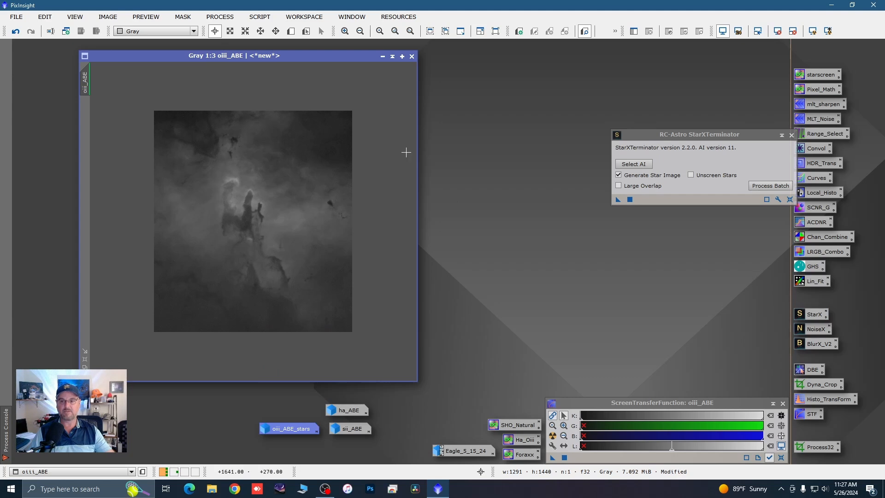
{"action": "left_click", "coordinate": [383, 56]}
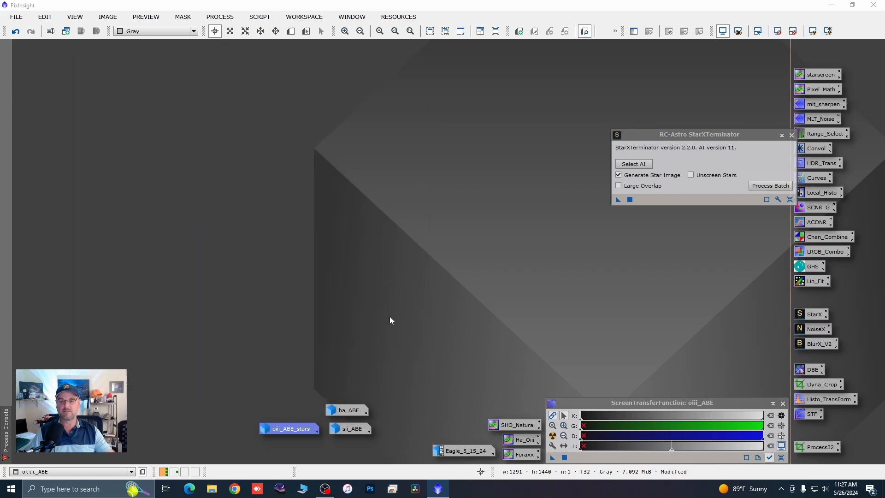
Step: Run StarXTerminator with Generate Star Image on sii_ABE and park its minimized star image below oiii_ABE_stars
{"action": "double_click", "coordinate": [348, 427]}
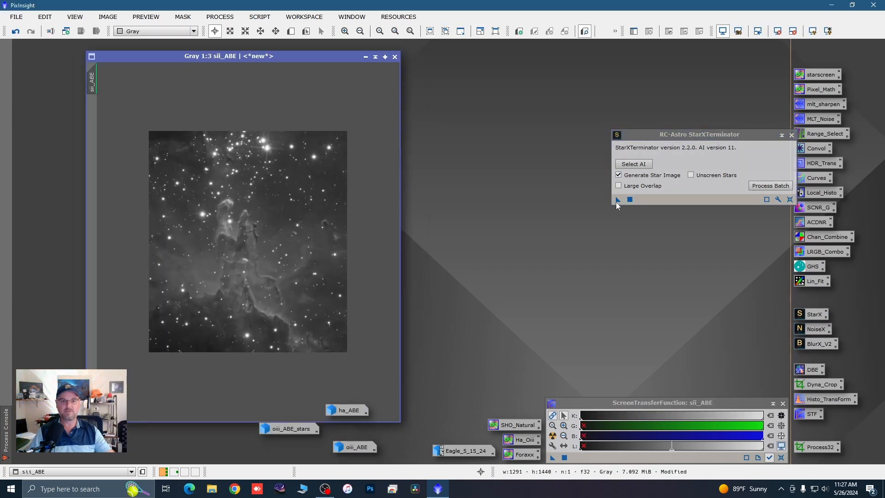
{"action": "left_click_drag", "start_coordinate": [617, 199], "coordinate": [344, 237]}
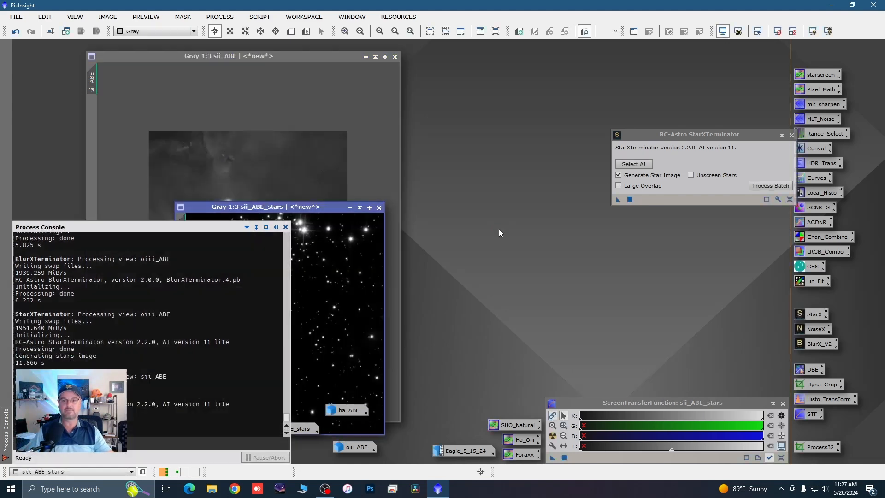
{"action": "left_click", "coordinate": [350, 207]}
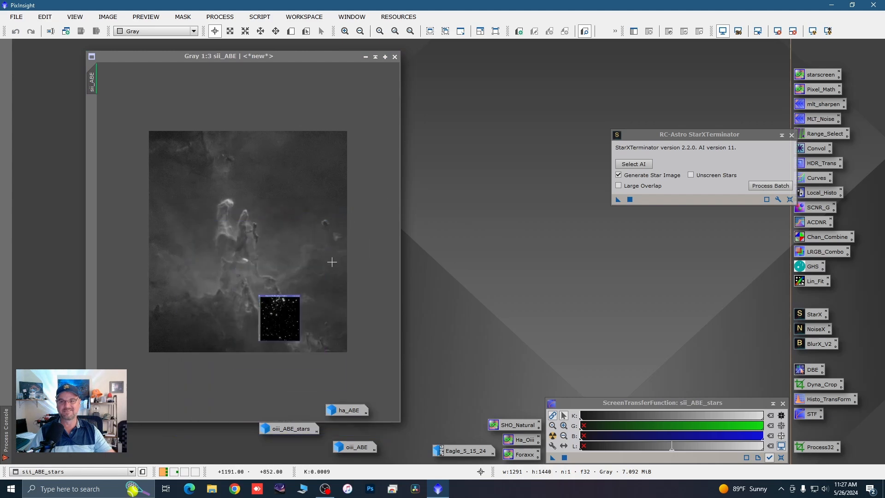
{"action": "left_click_drag", "start_coordinate": [305, 331], "coordinate": [297, 393]}
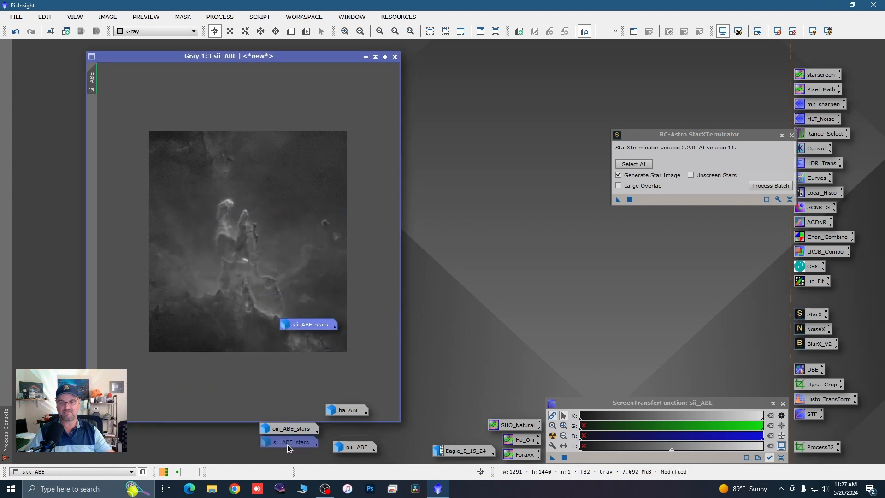
{"action": "left_click_drag", "start_coordinate": [286, 444], "coordinate": [287, 444]}
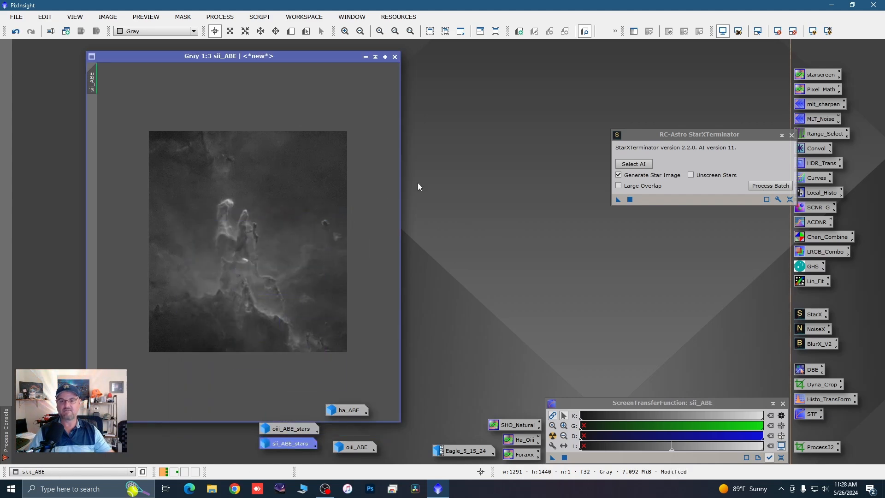
Step: Examine the pillars in the starless sii_ABE up close and minimize the image
{"action": "scroll", "coordinate": [225, 243], "scroll_direction": "up", "scroll_amount": 2}
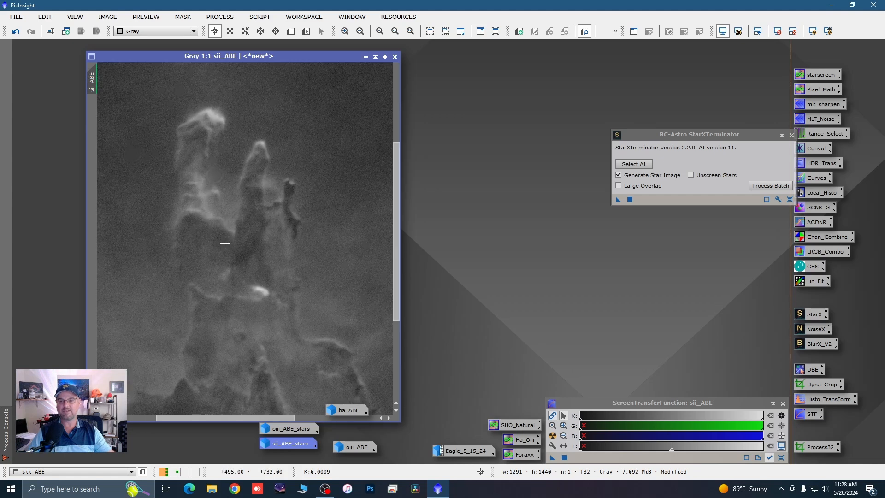
{"action": "scroll", "coordinate": [304, 141], "scroll_direction": "down", "scroll_amount": 1}
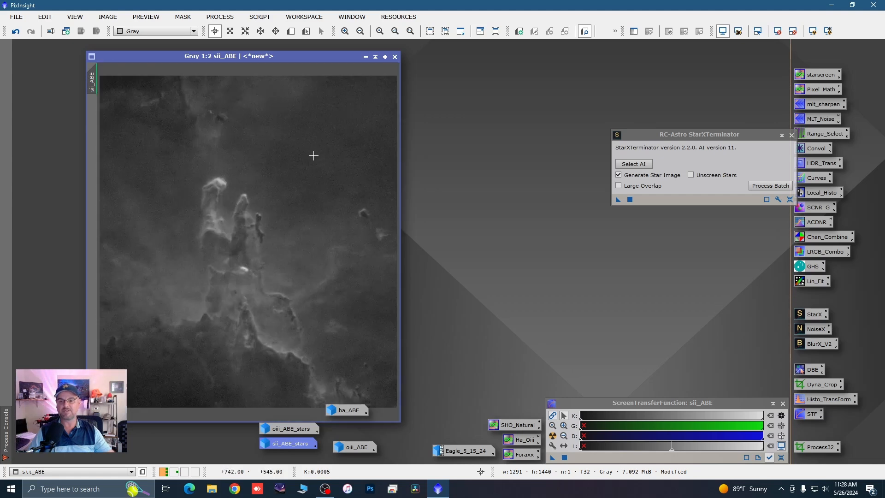
{"action": "left_click", "coordinate": [365, 57]}
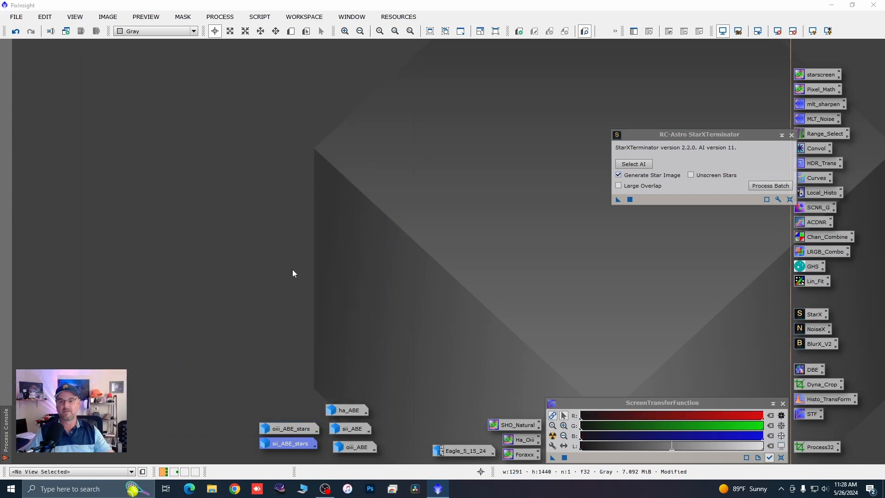
Step: Run StarXTerminator with Generate Star Image on ha_ABE and park its minimized star image above oiii_ABE_stars
{"action": "double_click", "coordinate": [342, 412]}
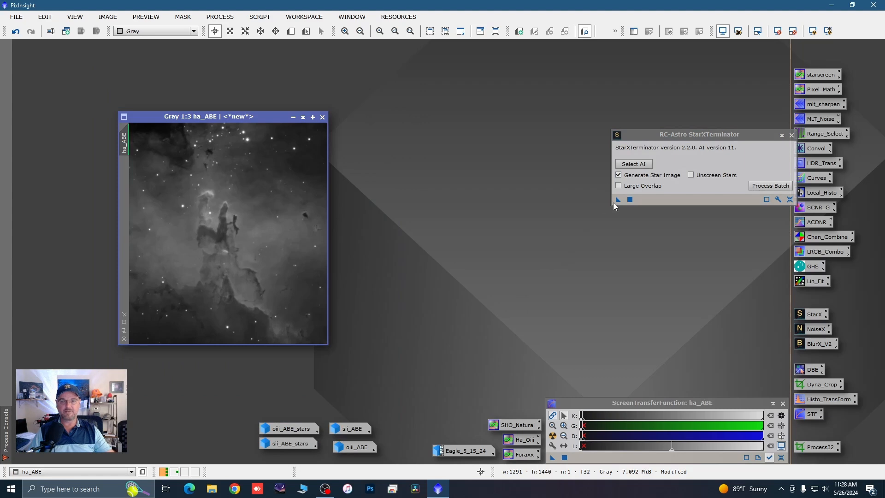
{"action": "left_click_drag", "start_coordinate": [618, 200], "coordinate": [260, 233]}
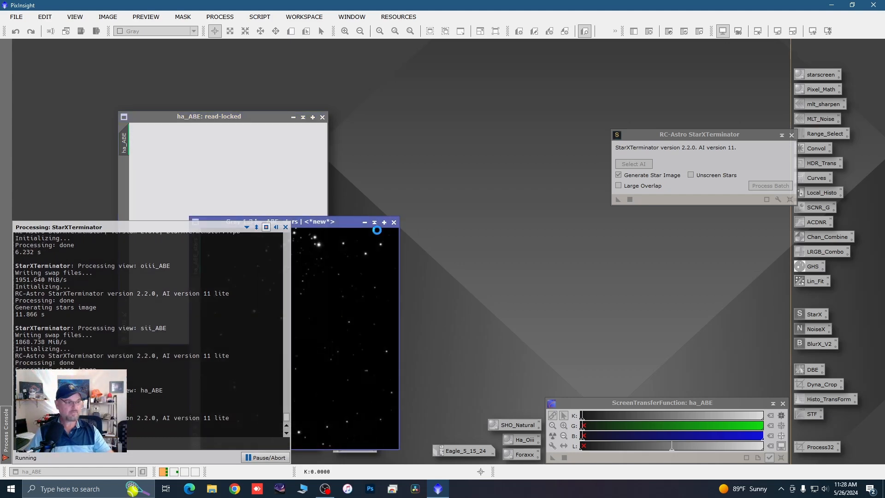
{"action": "left_click", "coordinate": [367, 225]}
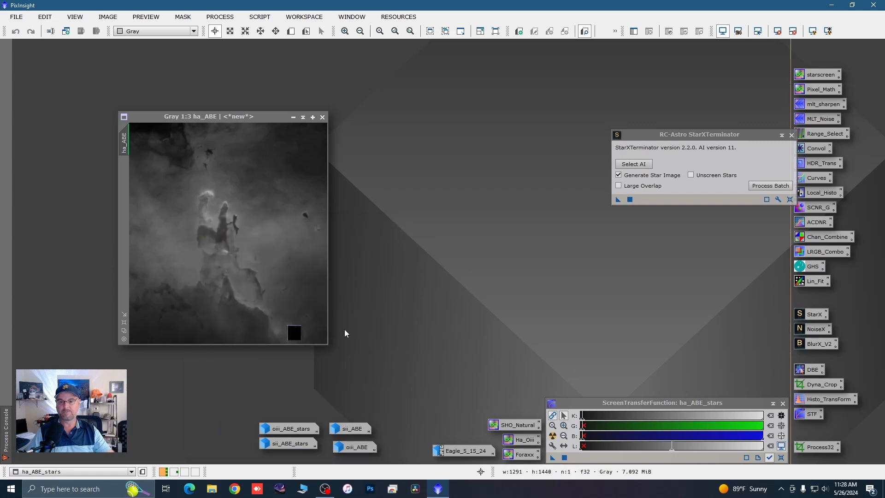
{"action": "left_click_drag", "start_coordinate": [336, 341], "coordinate": [296, 417]}
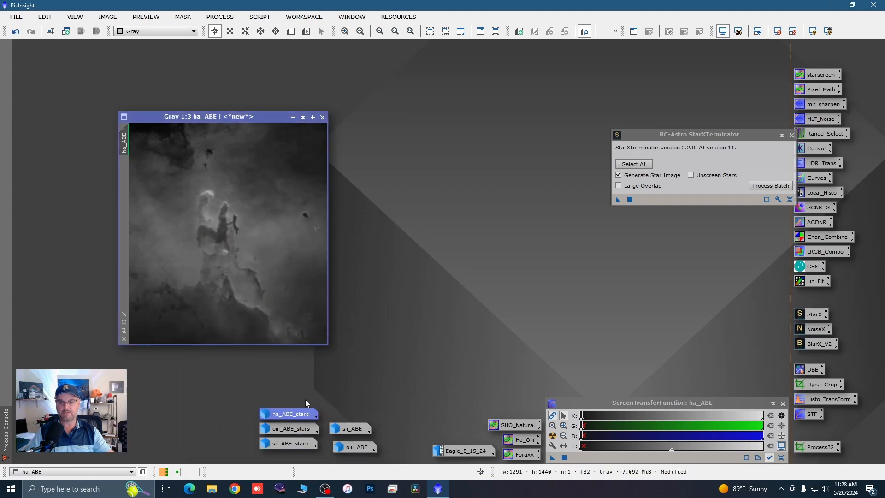
Step: Close StarXTerminator, then enlarge the starless ha_ABE window at 1:2 and remove its screen stretch
{"action": "left_click_drag", "start_coordinate": [247, 116], "coordinate": [191, 72]}
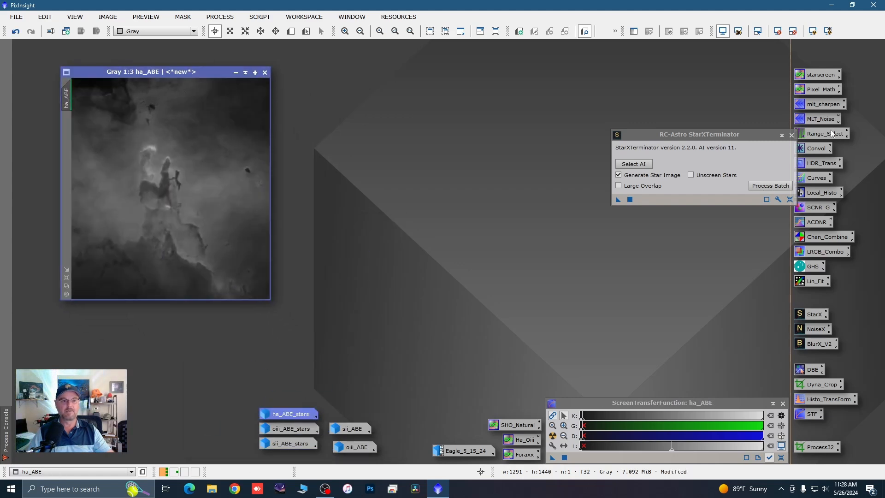
{"action": "left_click", "coordinate": [791, 135]}
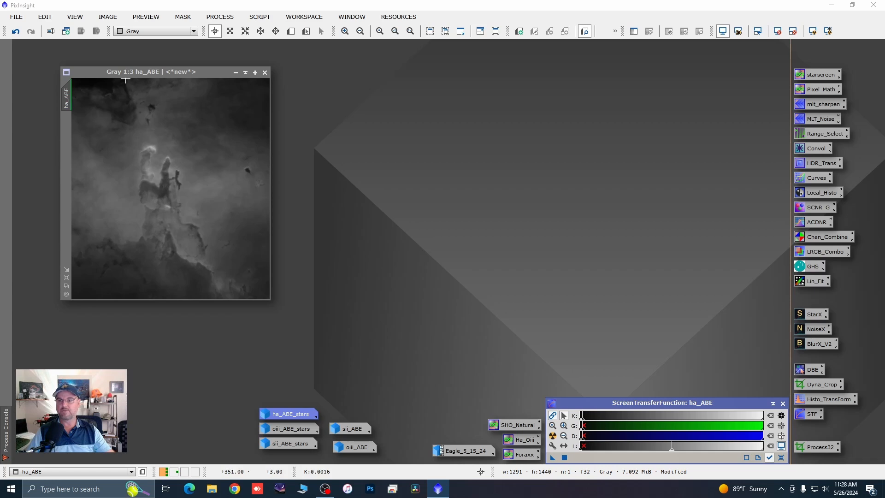
{"action": "left_click_drag", "start_coordinate": [119, 71], "coordinate": [87, 55]}
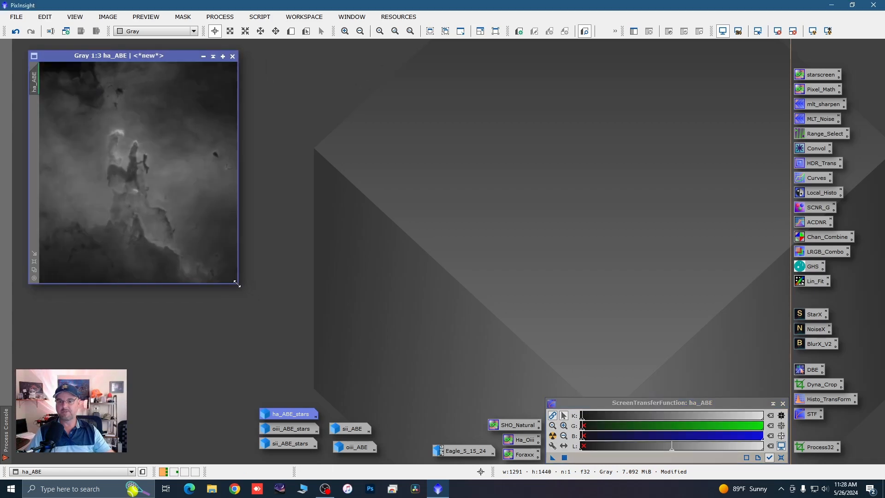
{"action": "left_click_drag", "start_coordinate": [238, 283], "coordinate": [340, 380]}
{"action": "scroll", "coordinate": [270, 338], "scroll_direction": "up", "scroll_amount": 1}
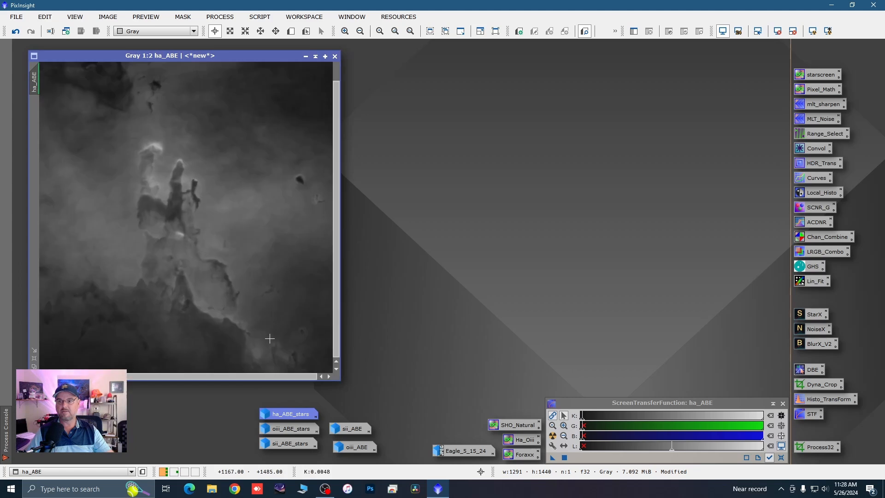
{"action": "key", "text": "F12"}
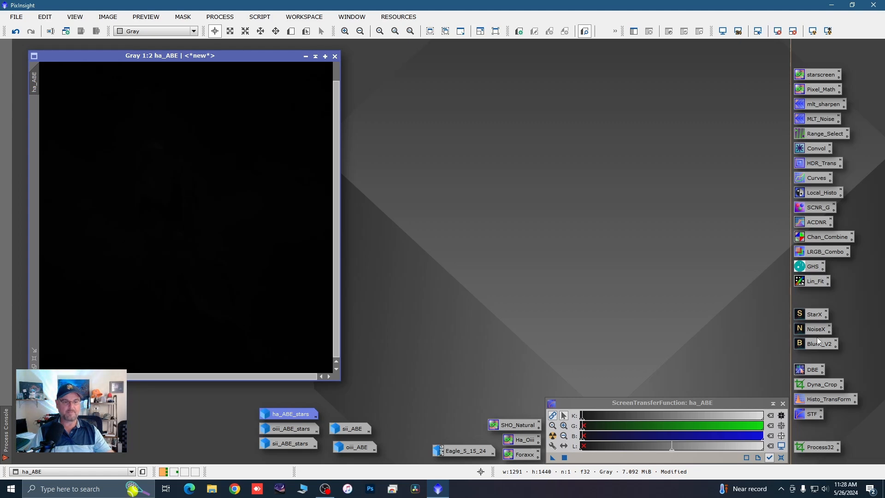
Step: Open HistogramTransformation with a real-time preview and make it track the active ha_ABE view
{"action": "double_click", "coordinate": [818, 400]}
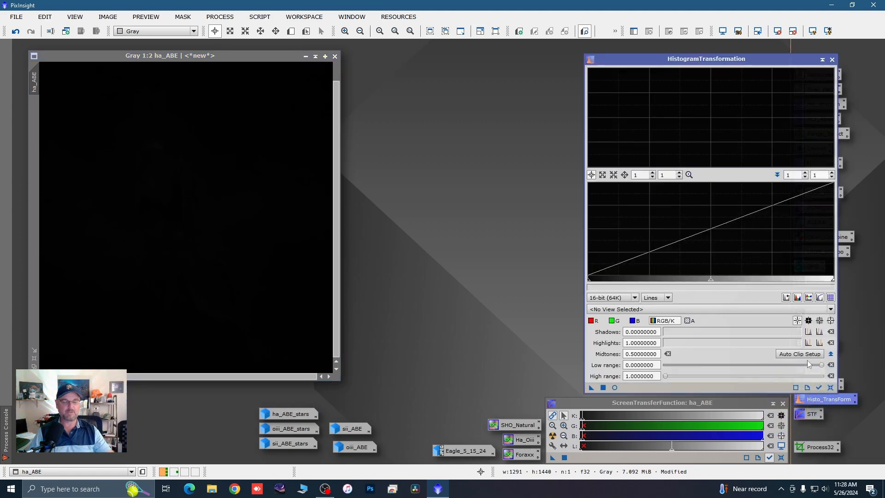
{"action": "left_click_drag", "start_coordinate": [742, 56], "coordinate": [725, 59]}
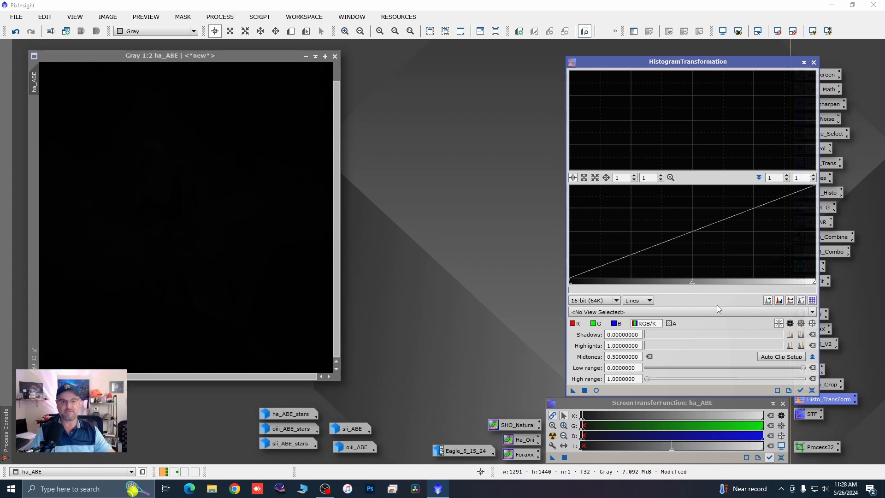
{"action": "left_click", "coordinate": [595, 390]}
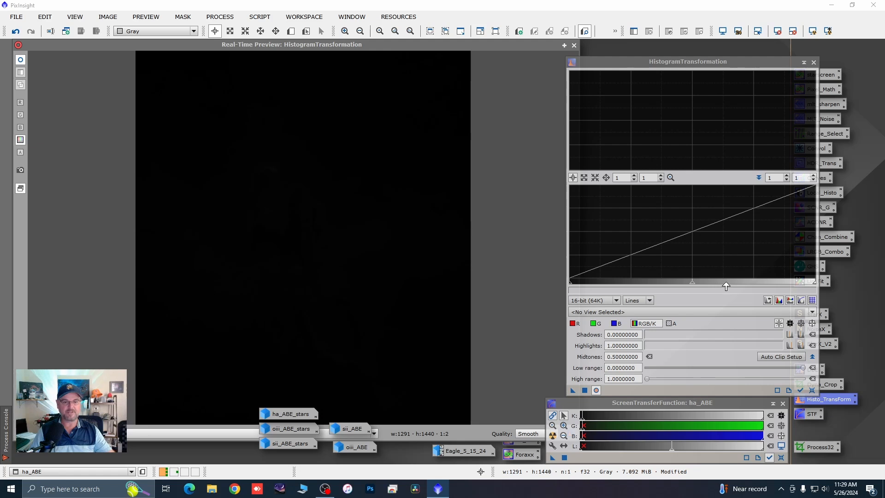
{"action": "left_click", "coordinate": [803, 392]}
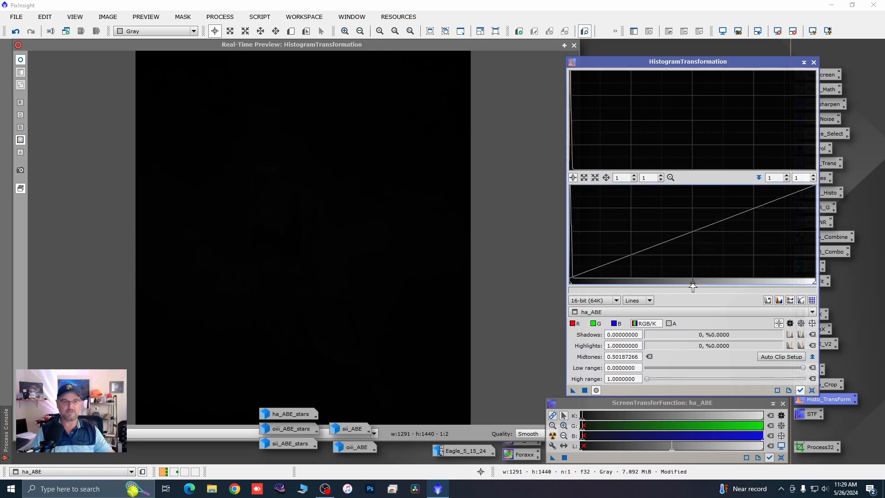
Step: Lower the HistogramTransformation midtones for ha_ABE in two stages, first to about 0.049 and finally to about 0.020
{"action": "left_click_drag", "start_coordinate": [692, 286], "coordinate": [580, 283]}
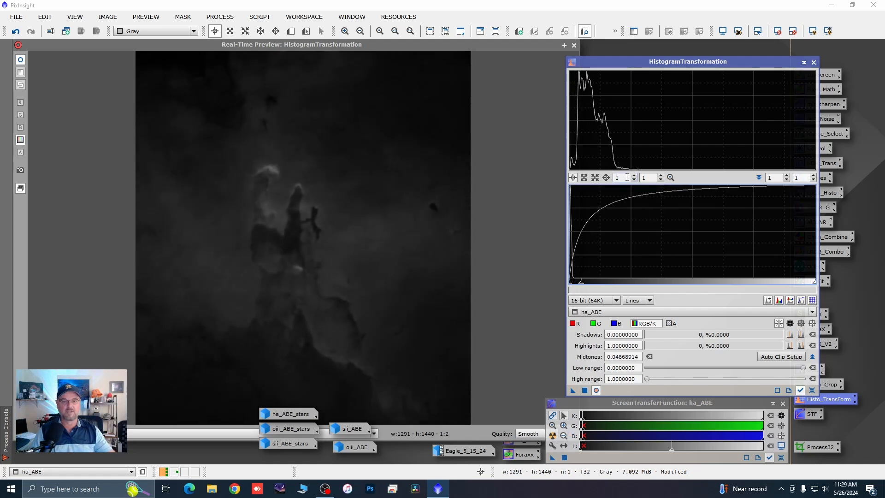
{"action": "scroll", "coordinate": [627, 177], "scroll_direction": "up", "scroll_amount": 1}
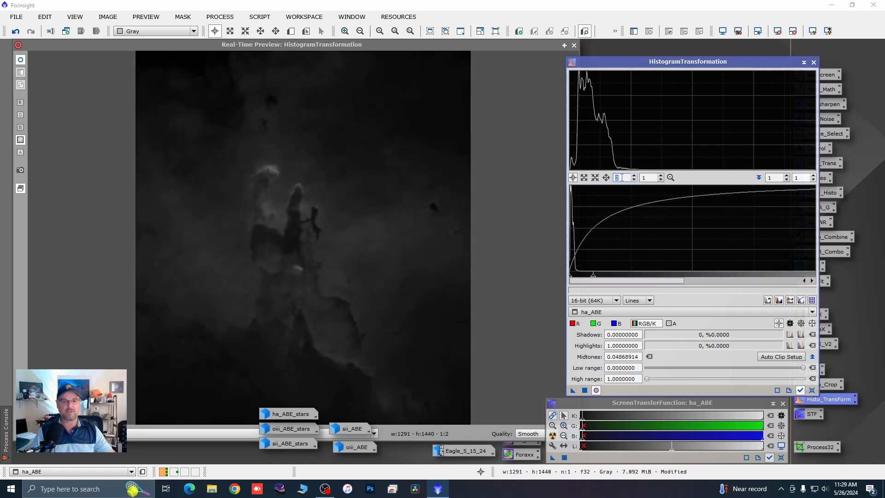
{"action": "scroll", "coordinate": [626, 178], "scroll_direction": "down", "scroll_amount": 1}
{"action": "scroll", "coordinate": [625, 178], "scroll_direction": "up", "scroll_amount": 1}
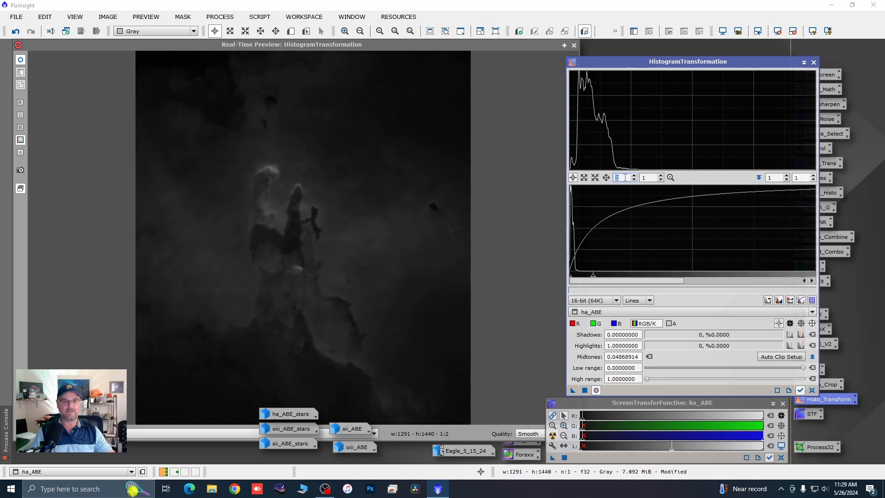
{"action": "scroll", "coordinate": [625, 177], "scroll_direction": "up", "scroll_amount": 1}
{"action": "scroll", "coordinate": [625, 178], "scroll_direction": "up", "scroll_amount": 7}
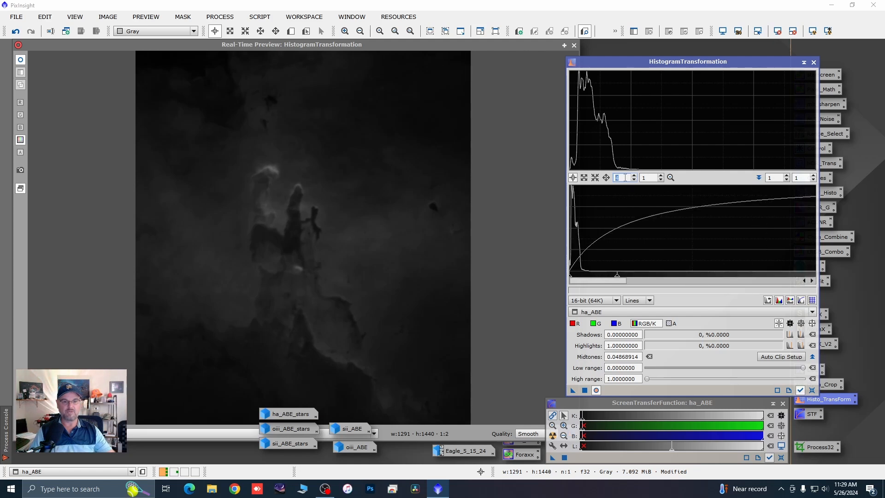
{"action": "scroll", "coordinate": [626, 178], "scroll_direction": "up", "scroll_amount": 5}
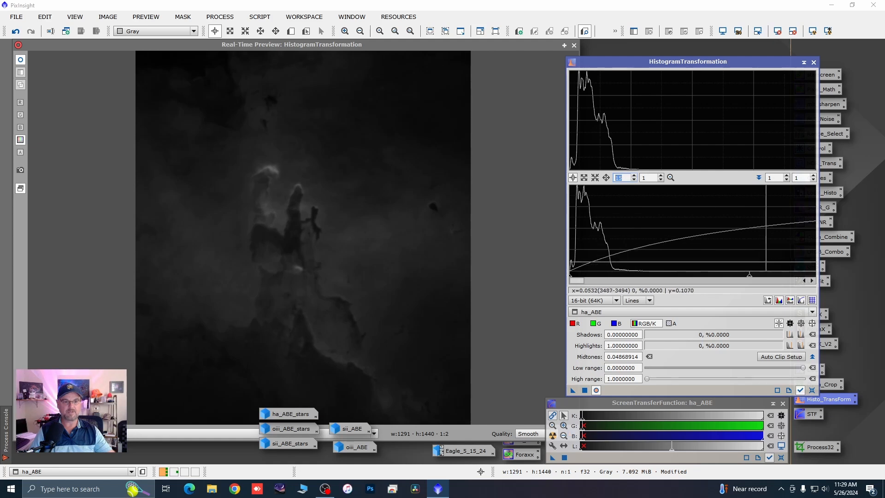
{"action": "left_click_drag", "start_coordinate": [749, 275], "coordinate": [643, 280]}
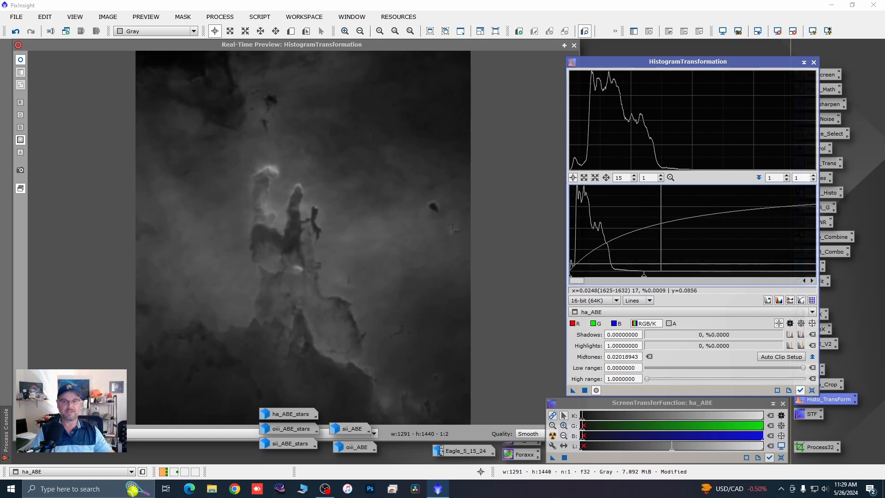
Step: Apply the histogram stretch to ha_ABE, reset HistogramTransformation, and close it together with the real-time preview
{"action": "left_click", "coordinate": [584, 391]}
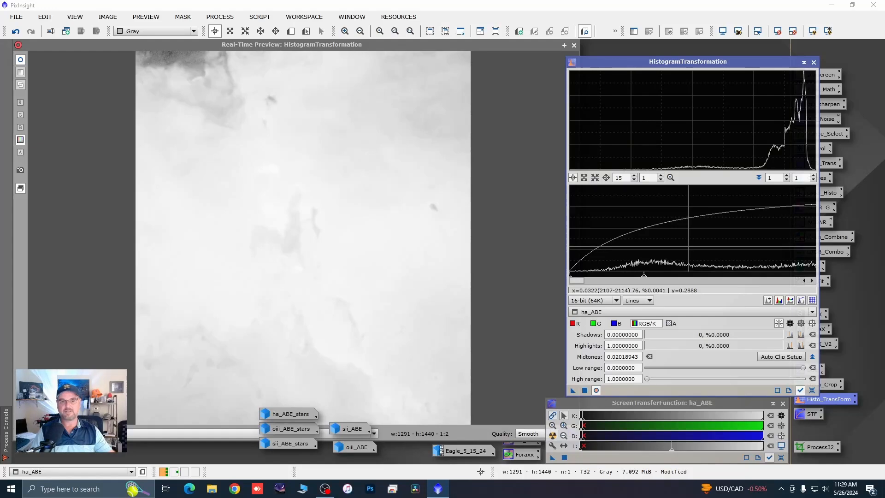
{"action": "left_click", "coordinate": [812, 390]}
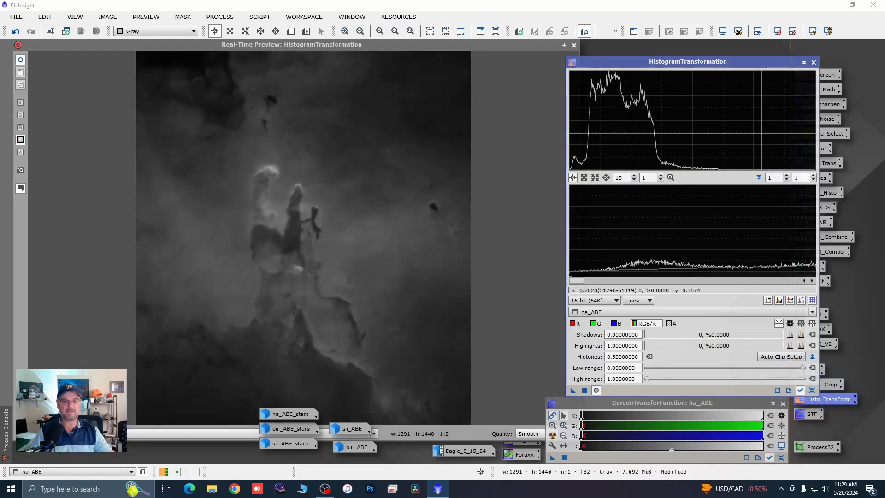
{"action": "left_click", "coordinate": [813, 62]}
{"action": "left_click", "coordinate": [574, 46]}
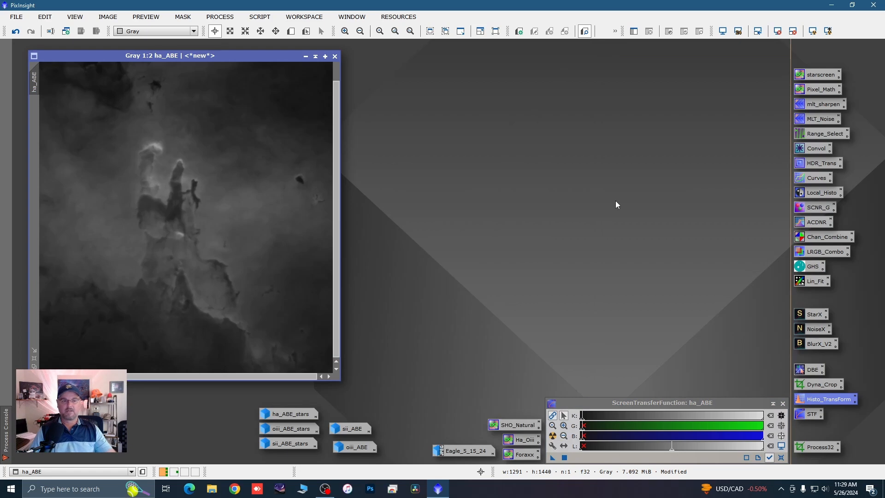
Step: Open CurvesTransformation with a real-time preview of ha_ABE and check the dark area in the nebula's upper-left corner
{"action": "left_click", "coordinate": [810, 181]}
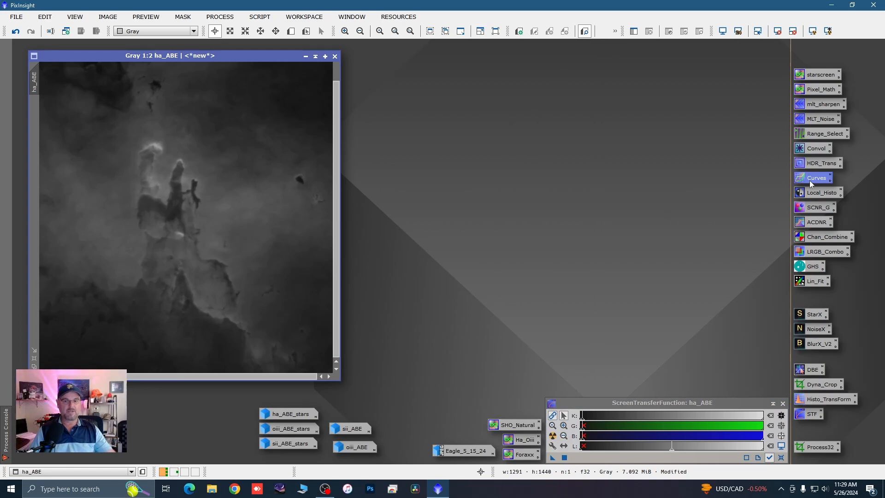
{"action": "double_click", "coordinate": [810, 181]}
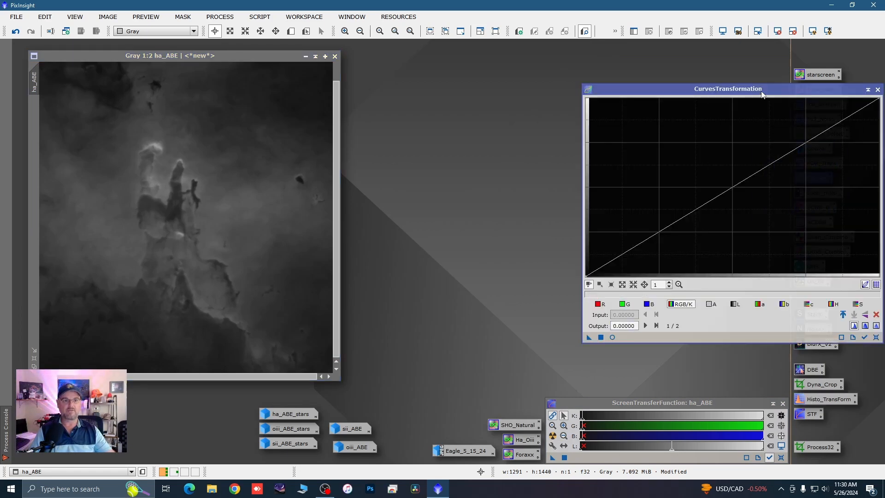
{"action": "left_click_drag", "start_coordinate": [762, 95], "coordinate": [692, 96]}
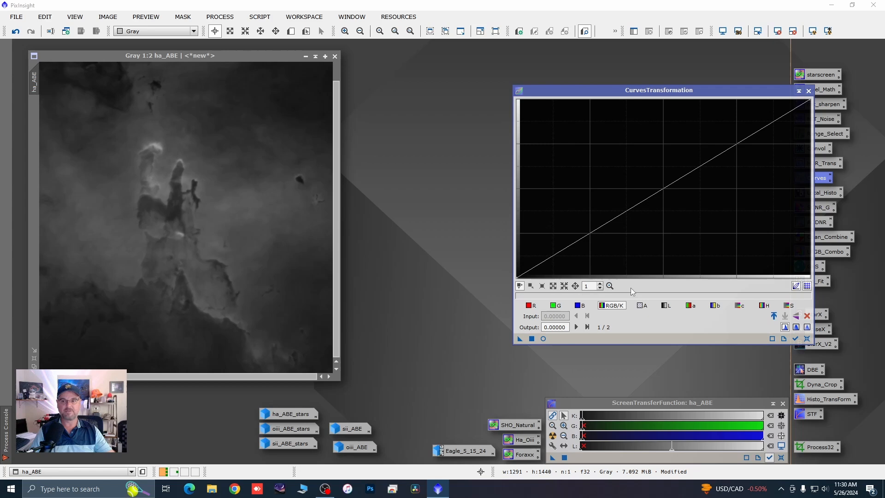
{"action": "left_click", "coordinate": [544, 339]}
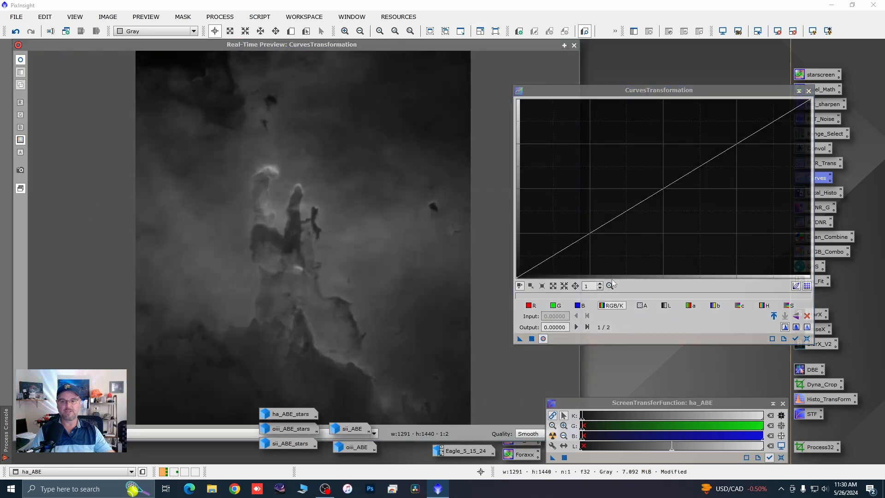
{"action": "left_click", "coordinate": [186, 59]}
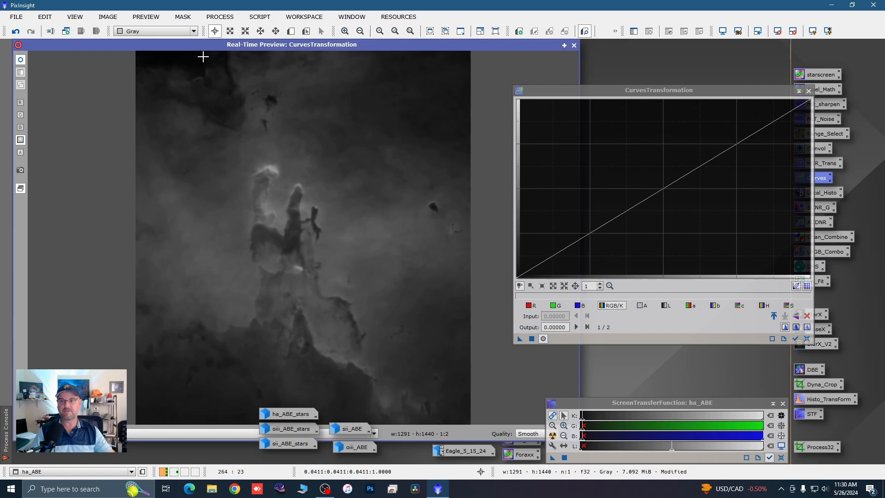
{"action": "left_click_drag", "start_coordinate": [203, 57], "coordinate": [173, 63]}
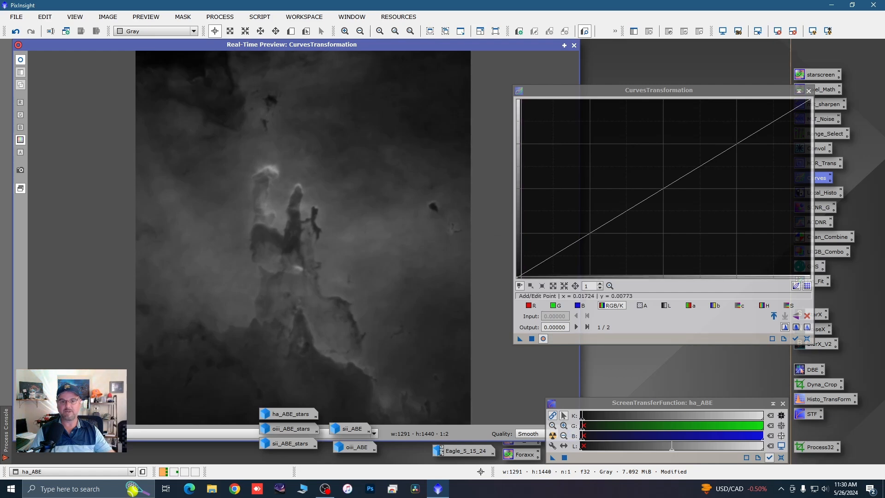
Step: Try a brightening curve on ha_ABE with three added points, the highest near 0.426 input and 0.585 output, and reset and close CurvesTransformation
{"action": "left_click", "coordinate": [531, 268]}
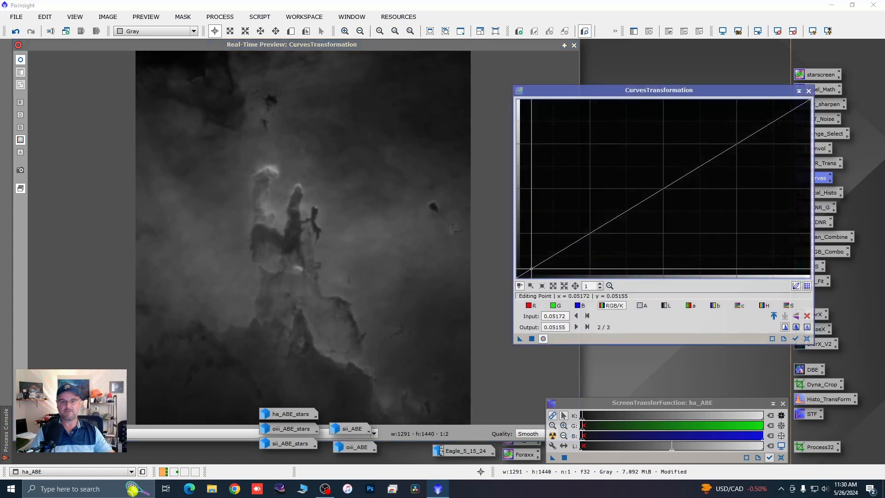
{"action": "left_click_drag", "start_coordinate": [532, 268], "coordinate": [531, 266]}
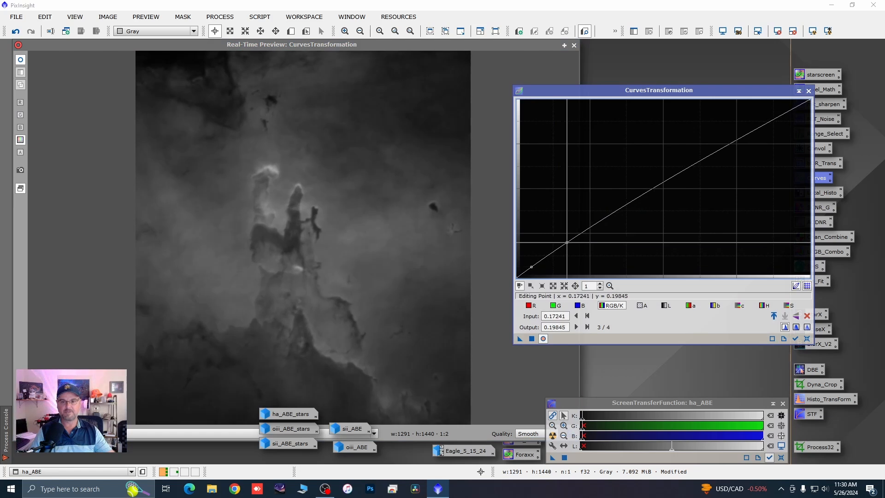
{"action": "left_click_drag", "start_coordinate": [567, 240], "coordinate": [566, 236]}
{"action": "left_click_drag", "start_coordinate": [642, 181], "coordinate": [641, 174]}
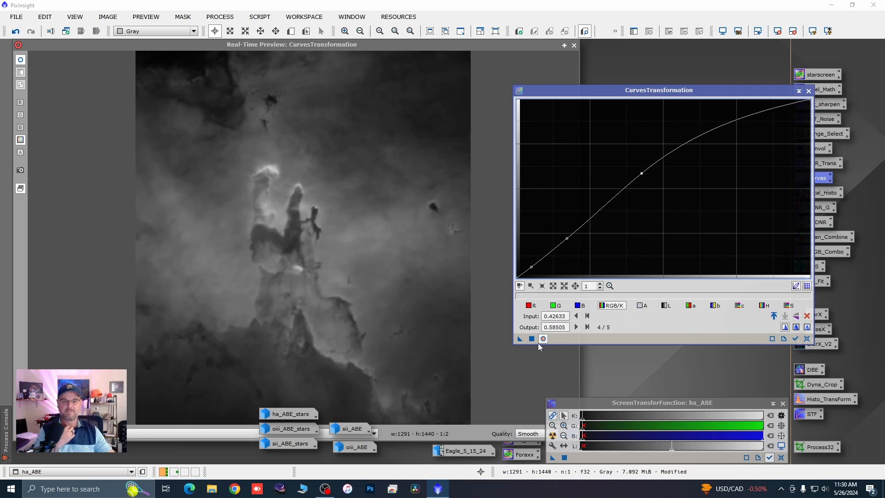
{"action": "left_click", "coordinate": [806, 338]}
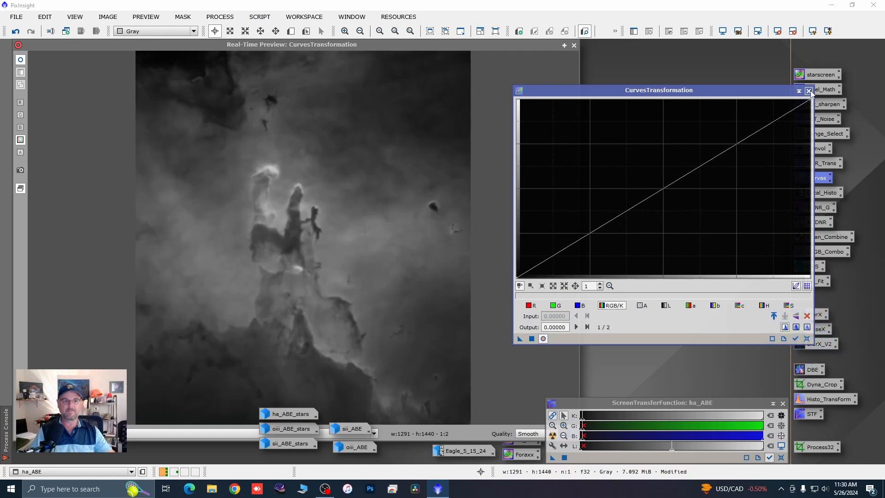
{"action": "left_click", "coordinate": [809, 92]}
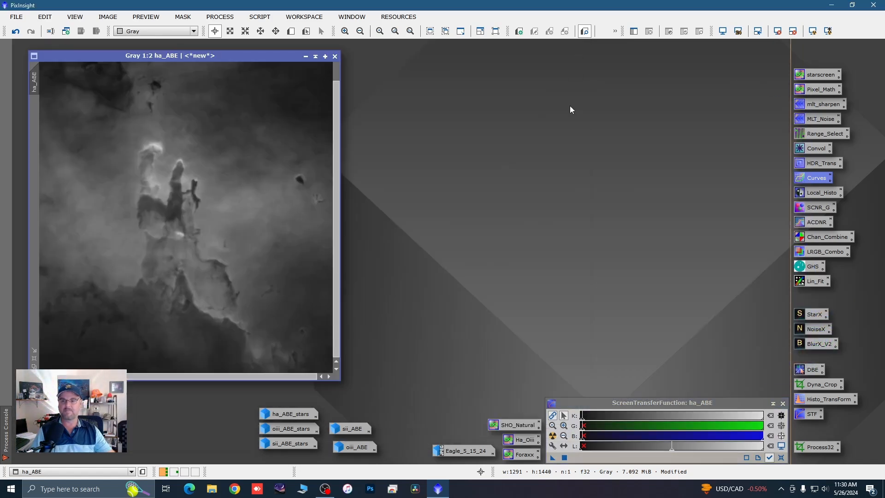
Step: Minimize ha_ABE, restore the starless sii_ABE image, and remove its screen stretch
{"action": "left_click", "coordinate": [305, 56]}
{"action": "double_click", "coordinate": [346, 433]}
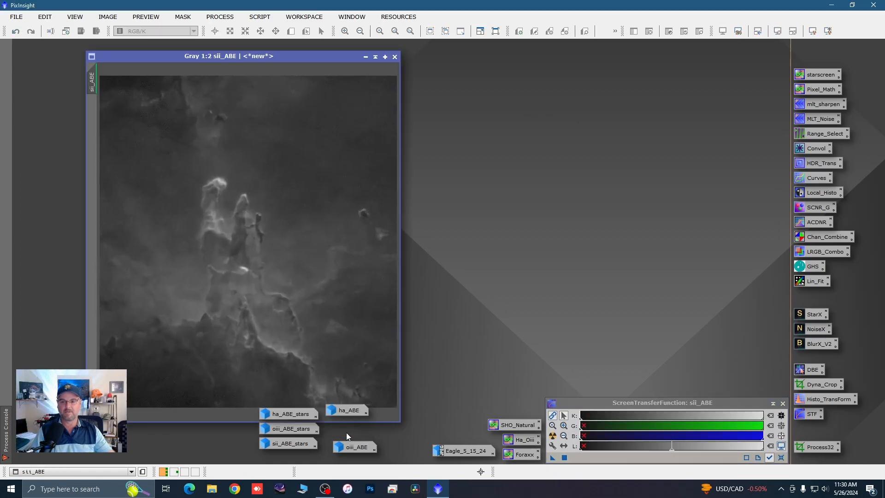
{"action": "left_click_drag", "start_coordinate": [317, 54], "coordinate": [271, 42]}
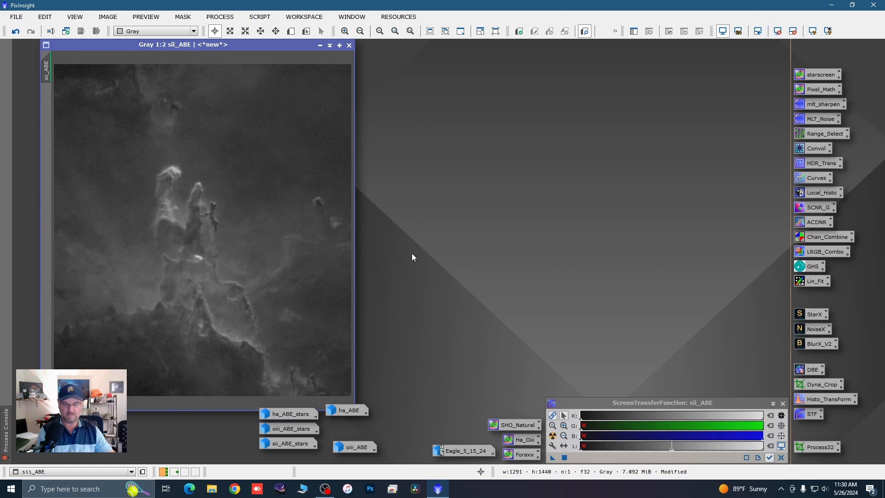
{"action": "key", "text": "ctrl+F12"}
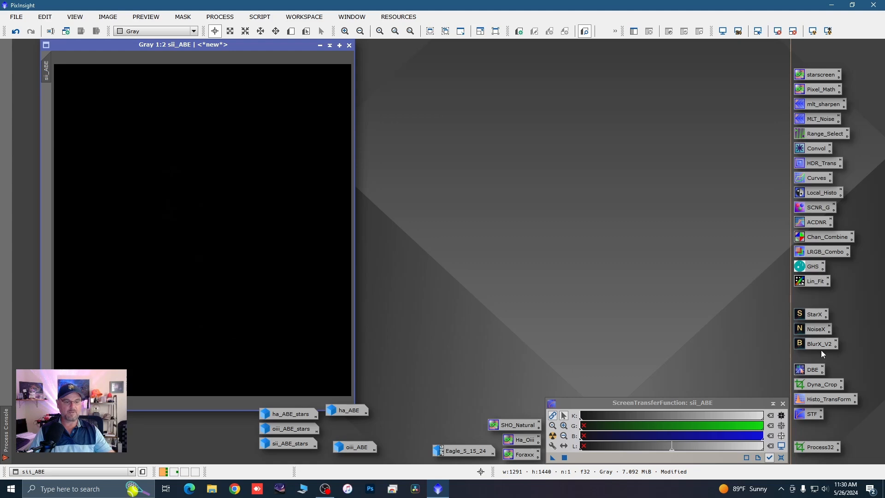
Step: Open HistogramTransformation, select sii_ABE as its view, and return the horizontal histogram zoom to 1
{"action": "double_click", "coordinate": [819, 402]}
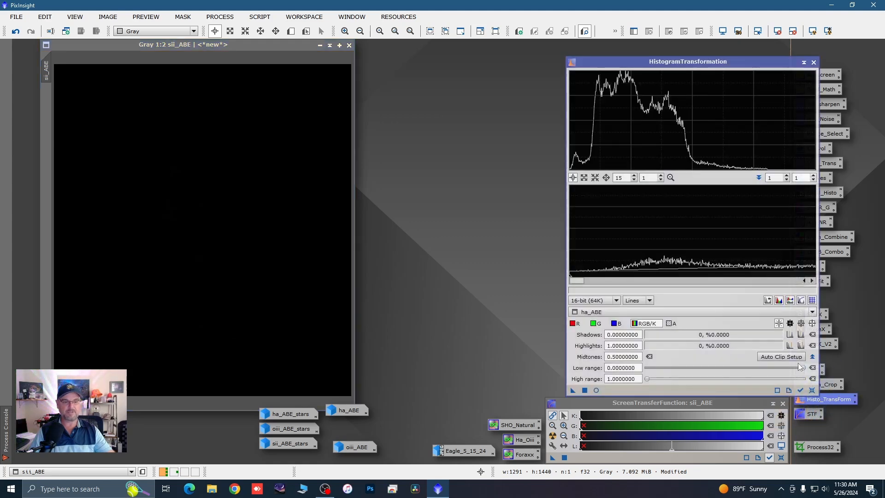
{"action": "left_click", "coordinate": [812, 312]}
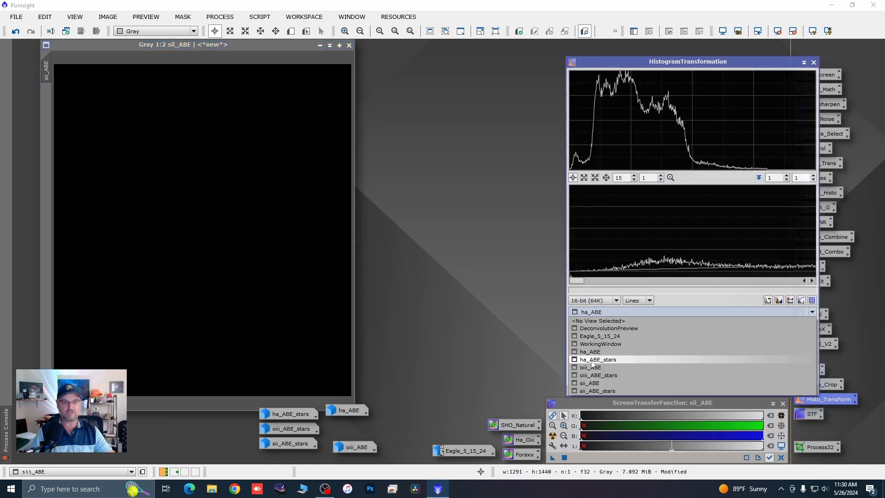
{"action": "left_click", "coordinate": [592, 383]}
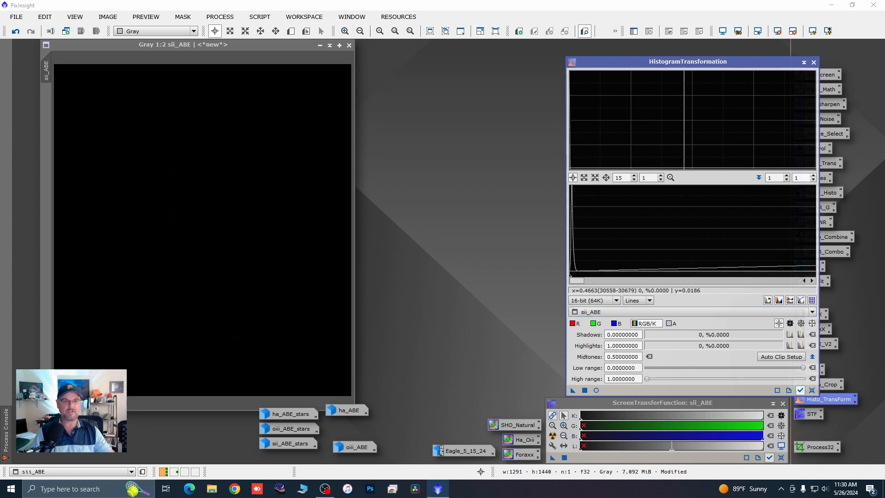
{"action": "scroll", "coordinate": [627, 178], "scroll_direction": "down", "scroll_amount": 14}
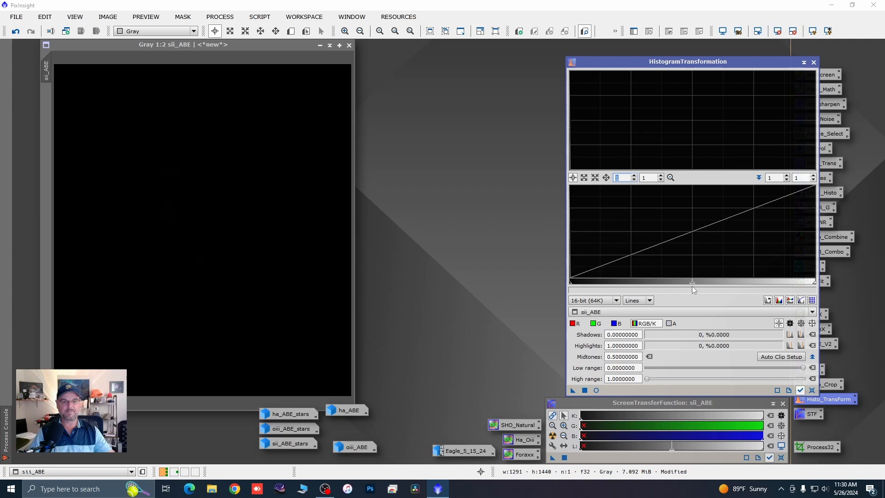
Step: Lower the midtones for sii_ABE to about 0.030 in HistogramTransformation and open the real-time preview
{"action": "left_click", "coordinate": [692, 284]}
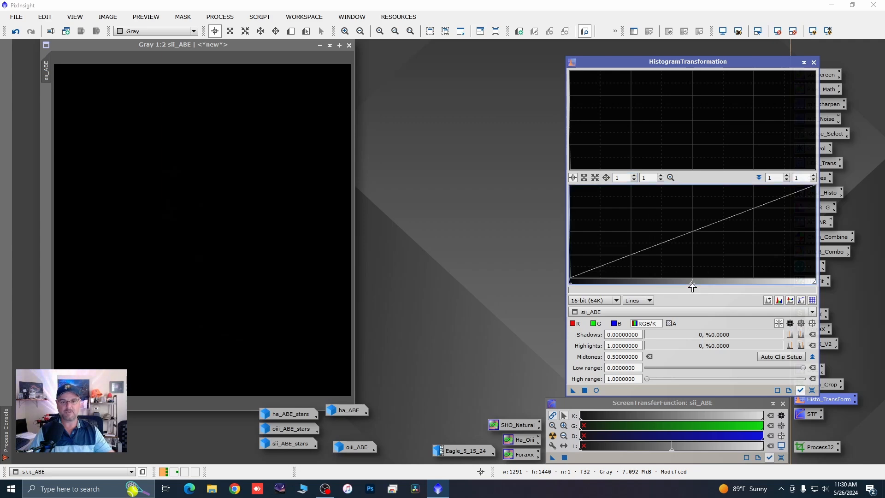
{"action": "left_click_drag", "start_coordinate": [692, 286], "coordinate": [576, 285]}
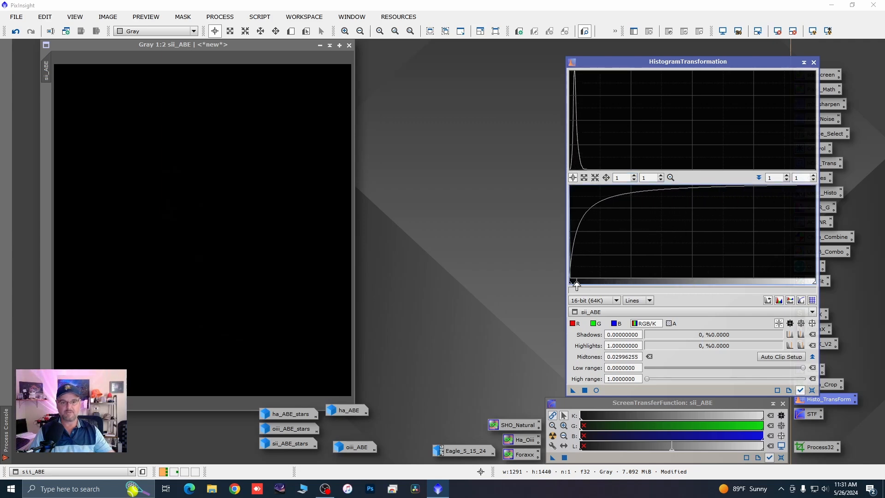
{"action": "left_click", "coordinate": [596, 390]}
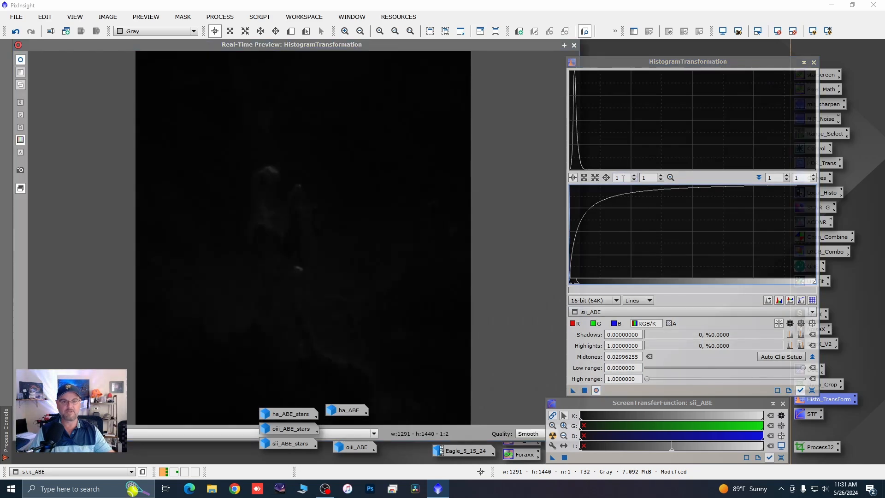
Step: Magnify the sii_ABE histogram for finer control, lower the midtones to 0.00567569, and apply the stretch to sii_ABE
{"action": "scroll", "coordinate": [623, 178], "scroll_direction": "up", "scroll_amount": 1}
{"action": "scroll", "coordinate": [623, 177], "scroll_direction": "up", "scroll_amount": 10}
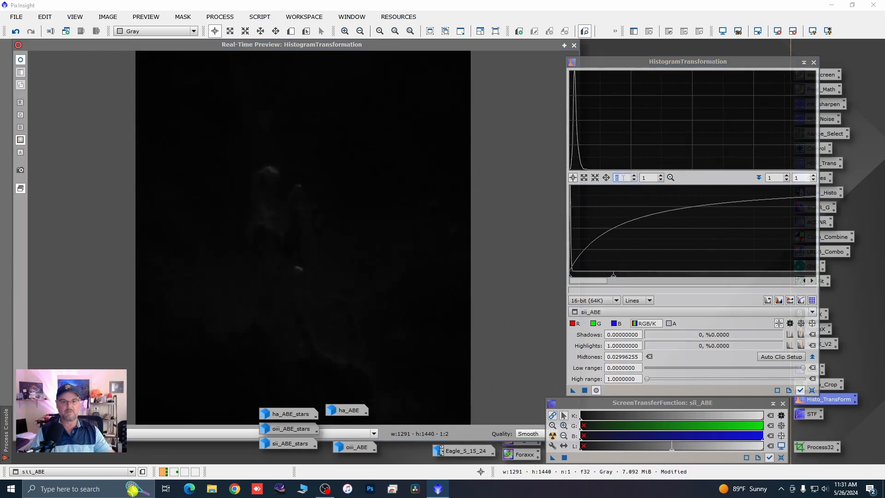
{"action": "scroll", "coordinate": [623, 178], "scroll_direction": "up", "scroll_amount": 8}
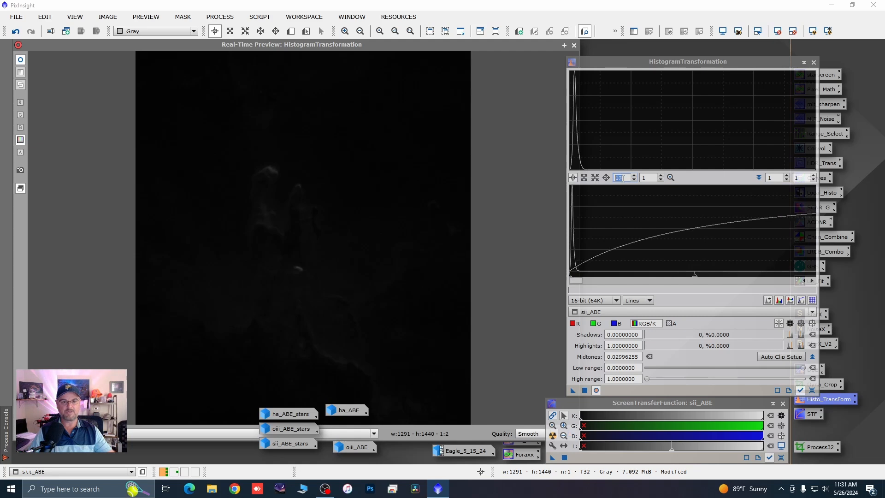
{"action": "scroll", "coordinate": [623, 177], "scroll_direction": "up", "scroll_amount": 3}
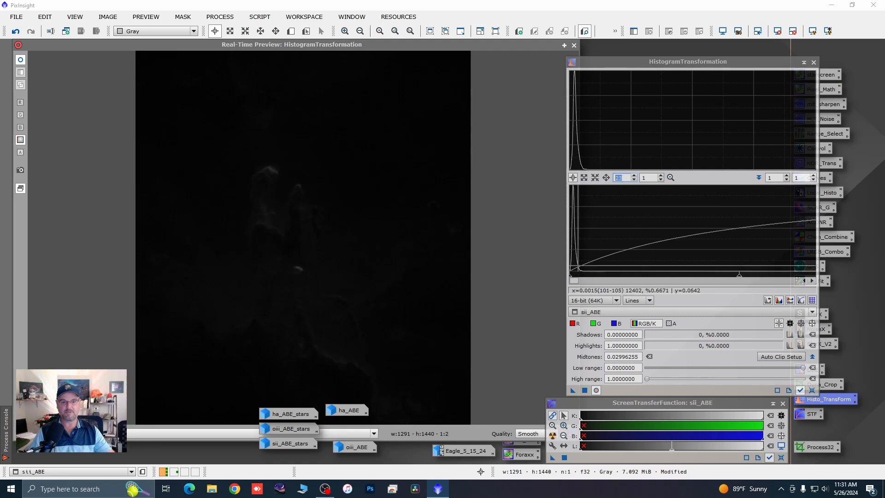
{"action": "scroll", "coordinate": [578, 266], "scroll_direction": "up", "scroll_amount": 4}
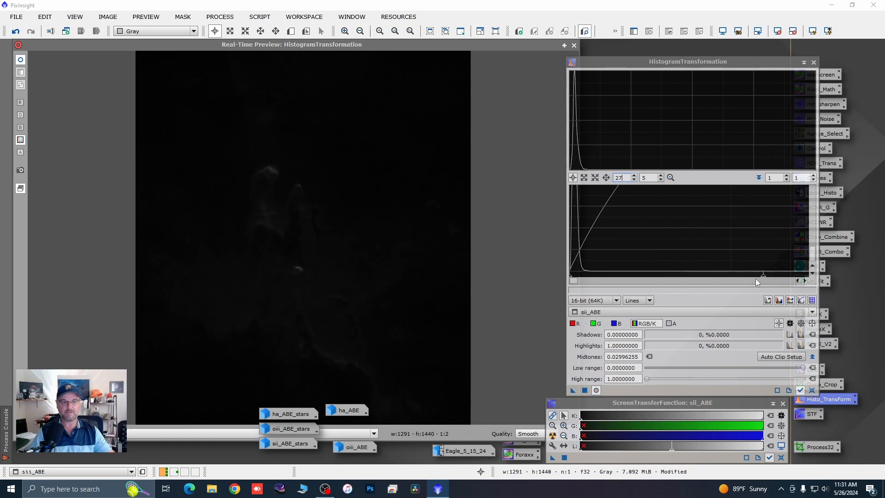
{"action": "left_click_drag", "start_coordinate": [764, 279], "coordinate": [638, 275]}
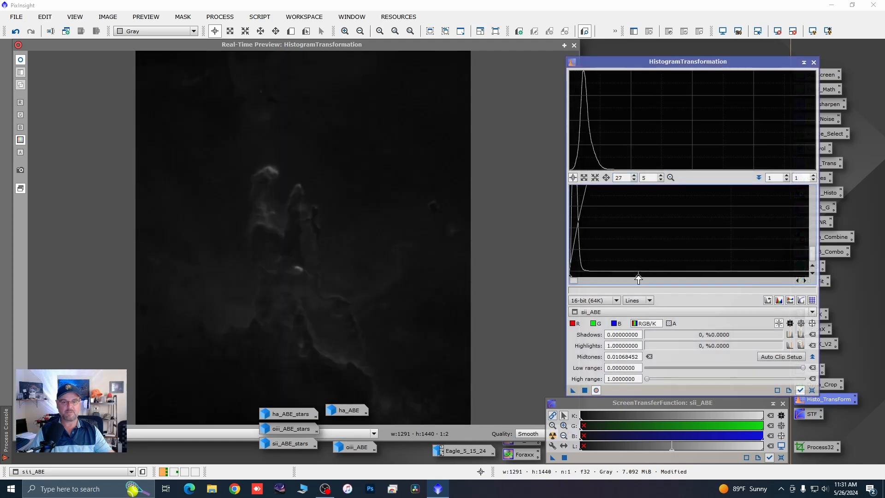
{"action": "scroll", "coordinate": [639, 272], "scroll_direction": "up", "scroll_amount": 14}
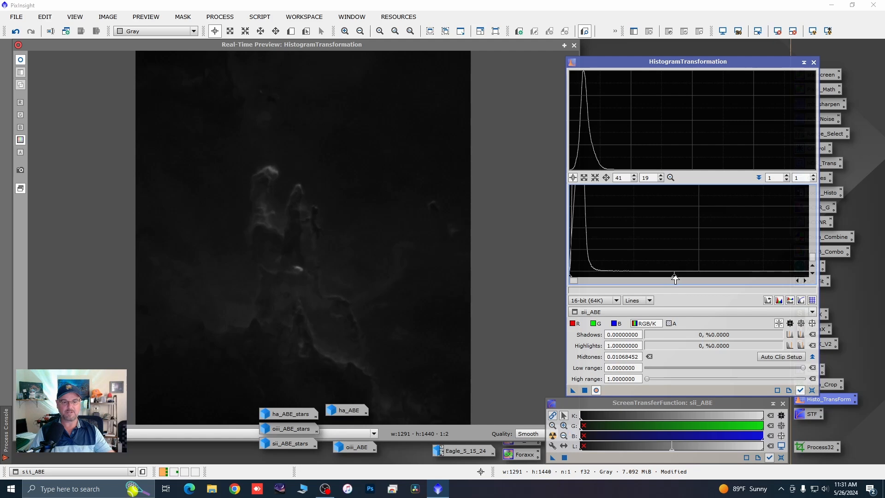
{"action": "left_click_drag", "start_coordinate": [674, 278], "coordinate": [625, 278]}
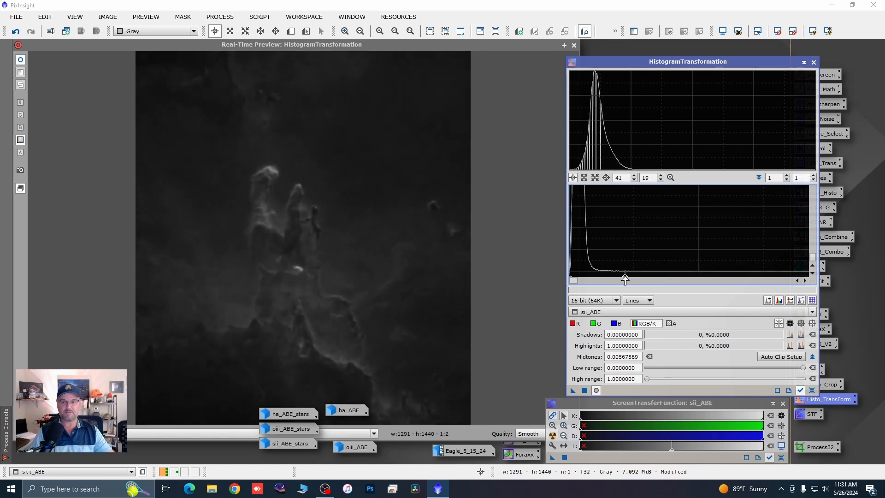
{"action": "left_click", "coordinate": [586, 391]}
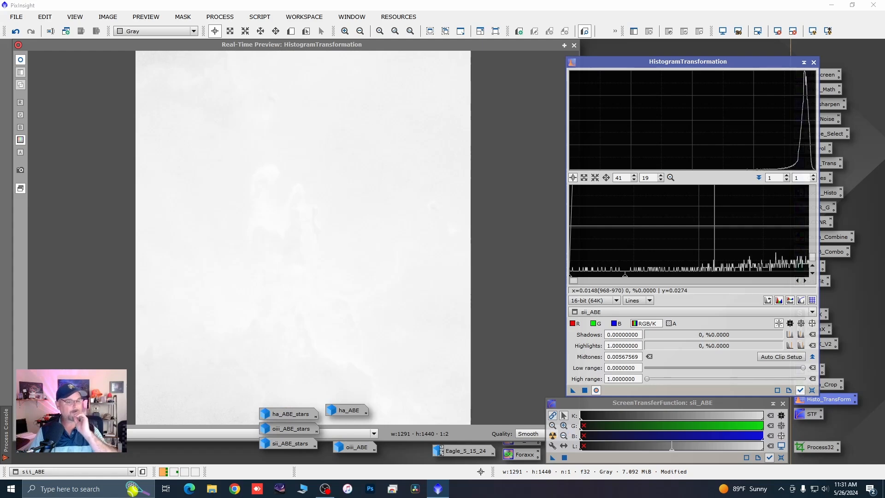
Step: Reset HistogramTransformation, return both histogram zoom factors to 1, and close the process and its real-time preview
{"action": "left_click", "coordinate": [812, 389]}
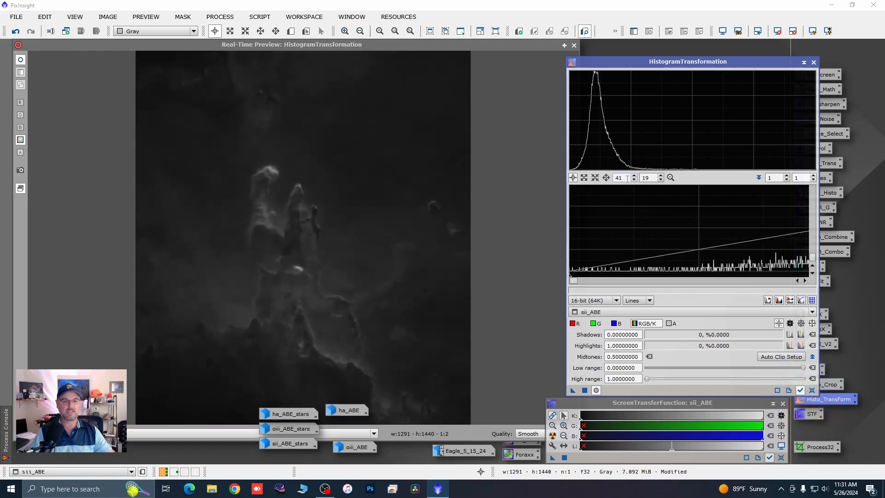
{"action": "key", "text": "BackSpace"}
{"action": "key", "text": "BackSpace"}
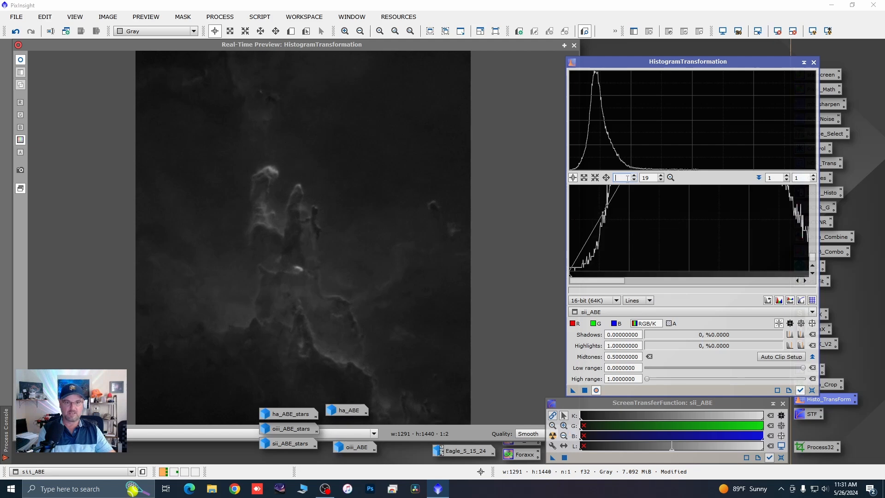
{"action": "type", "text": "1"}
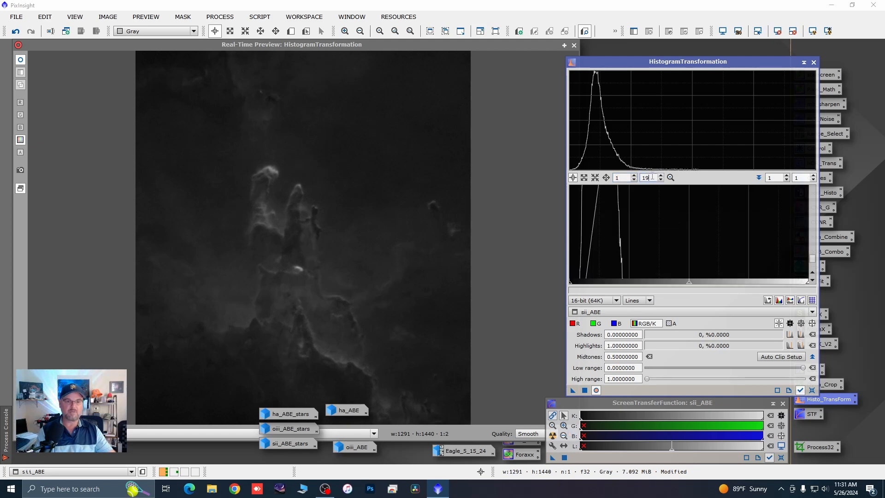
{"action": "key", "text": "BackSpace"}
{"action": "type", "text": "1"}
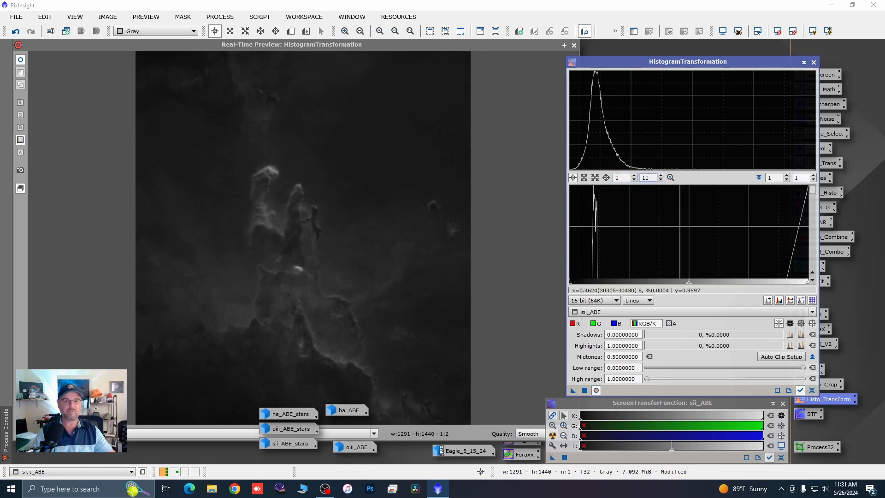
{"action": "key", "text": "BackSpace"}
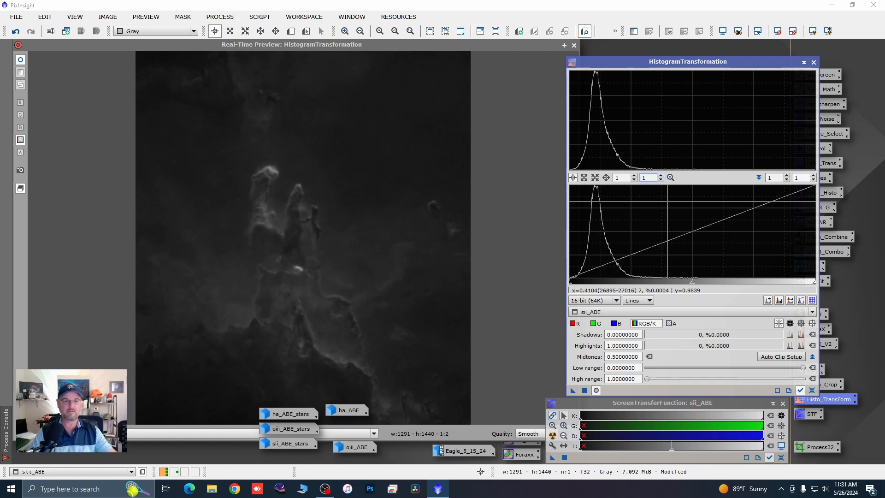
{"action": "left_click", "coordinate": [813, 62]}
{"action": "left_click", "coordinate": [574, 46]}
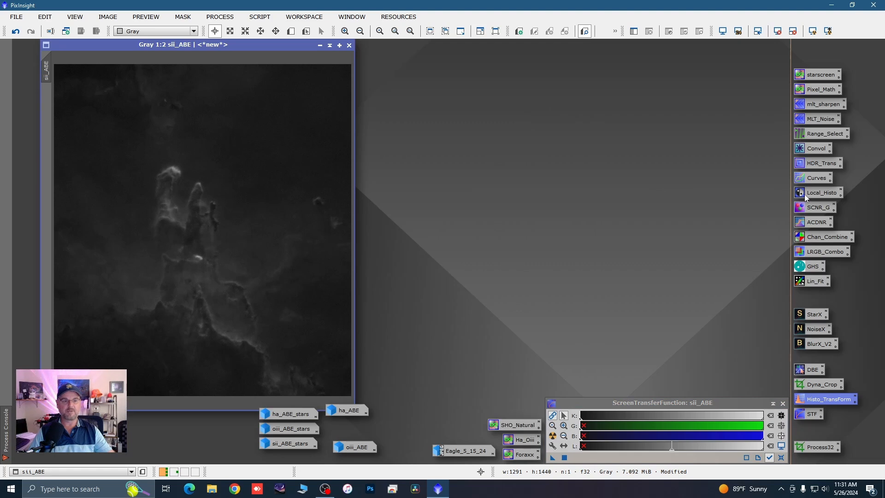
Step: Open CurvesTransformation with a real-time preview of sii_ABE and check the dark area in the image's upper-left corner
{"action": "double_click", "coordinate": [810, 179]}
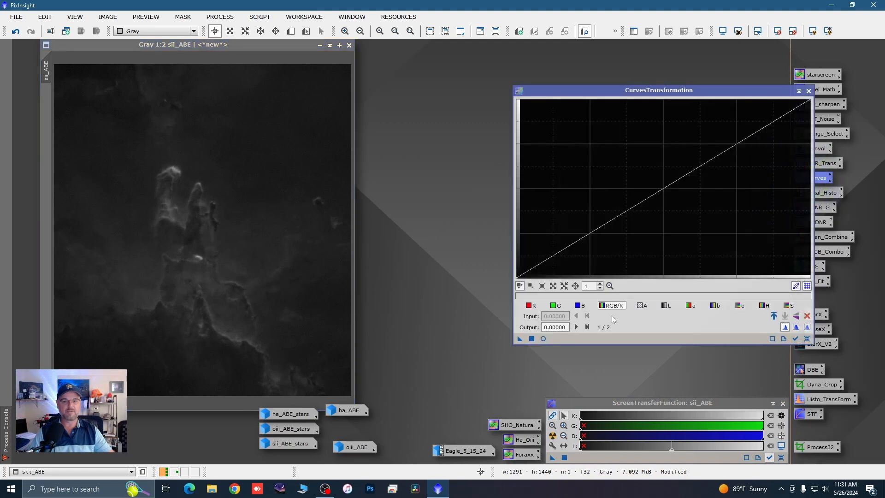
{"action": "left_click", "coordinate": [543, 339]}
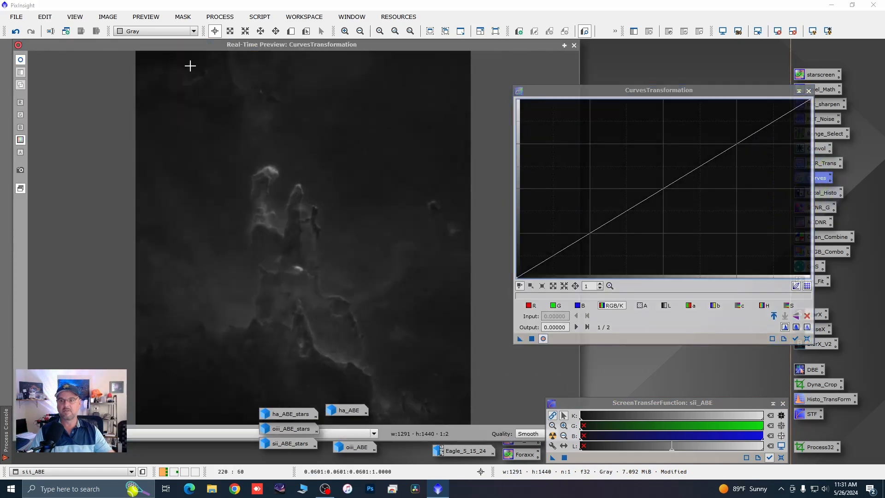
{"action": "left_click_drag", "start_coordinate": [190, 65], "coordinate": [156, 58]}
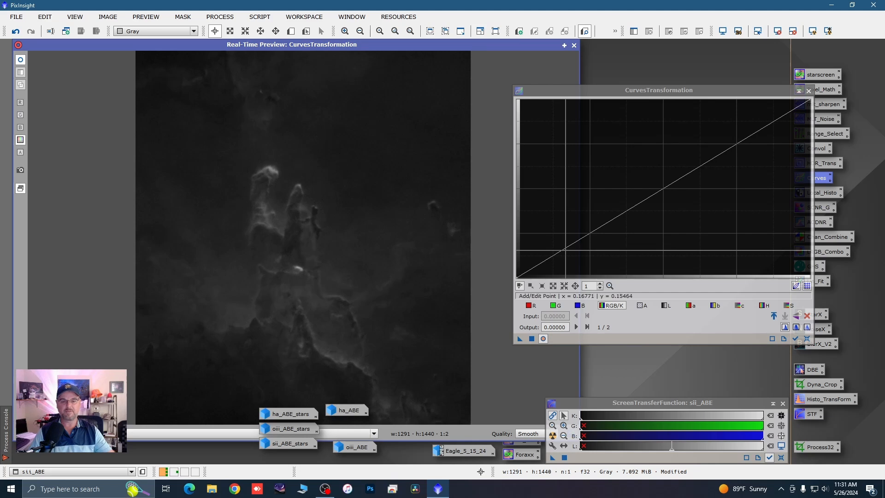
Step: Apply a brightening curve to sii_ABE with four added points, the highest near 0.495 input and 0.629 output, and reset and close CurvesTransformation
{"action": "left_click", "coordinate": [532, 267]}
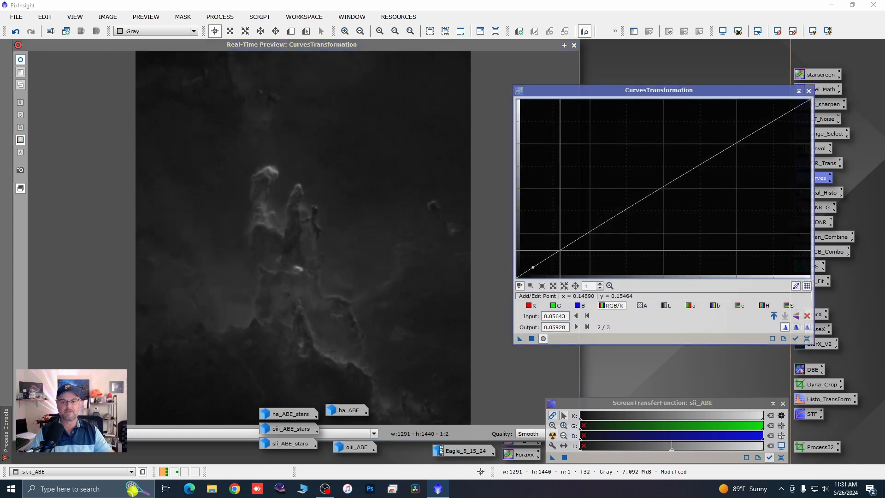
{"action": "left_click", "coordinate": [560, 247]}
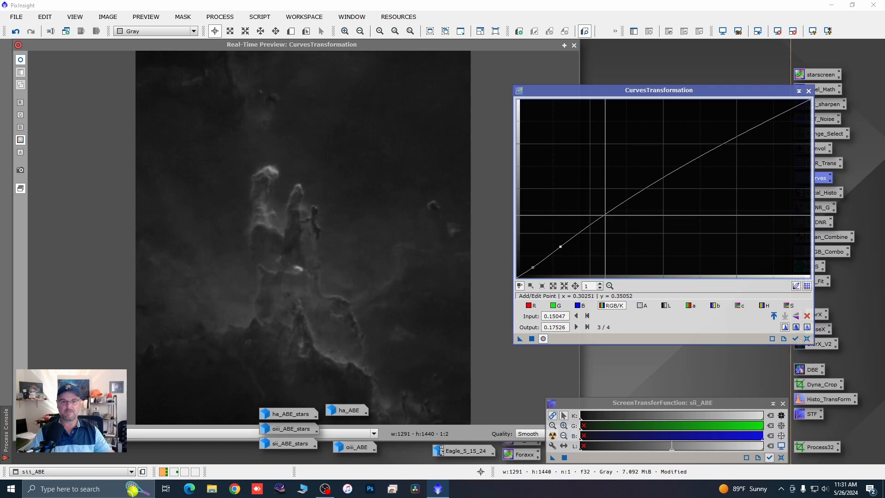
{"action": "left_click", "coordinate": [606, 210]}
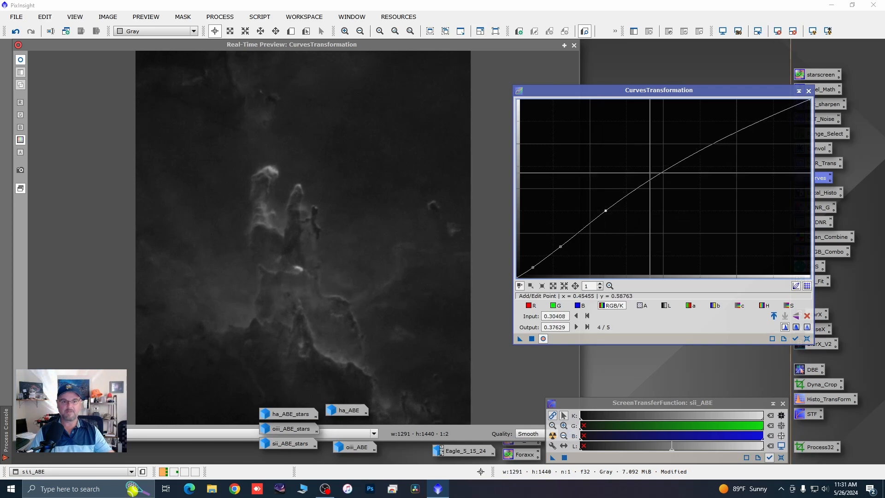
{"action": "left_click_drag", "start_coordinate": [661, 168], "coordinate": [662, 165]}
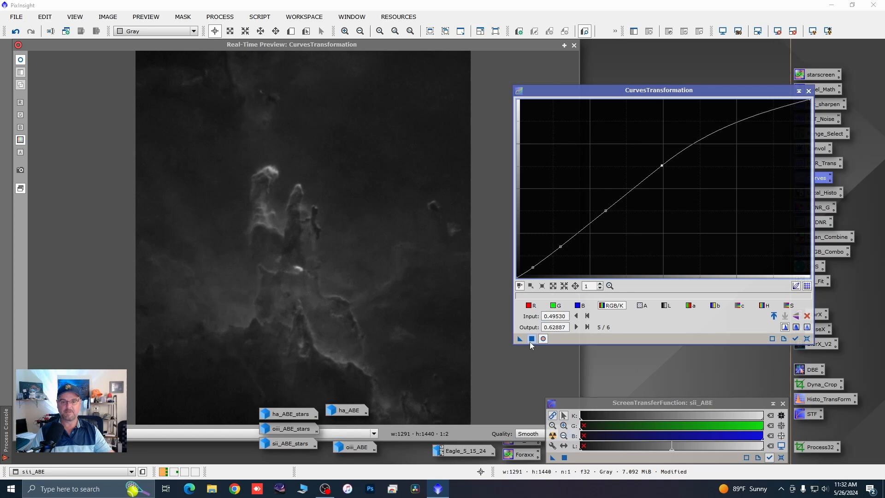
{"action": "left_click", "coordinate": [806, 339]}
{"action": "left_click", "coordinate": [808, 91]}
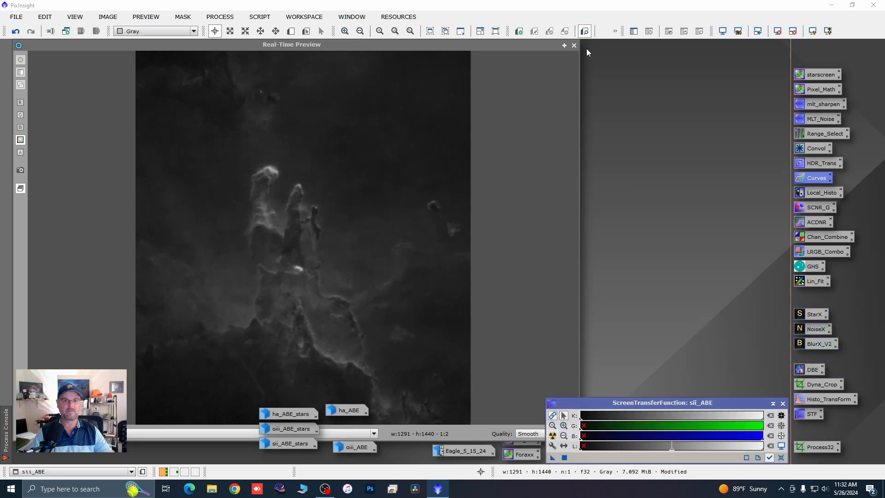
{"action": "left_click", "coordinate": [574, 46]}
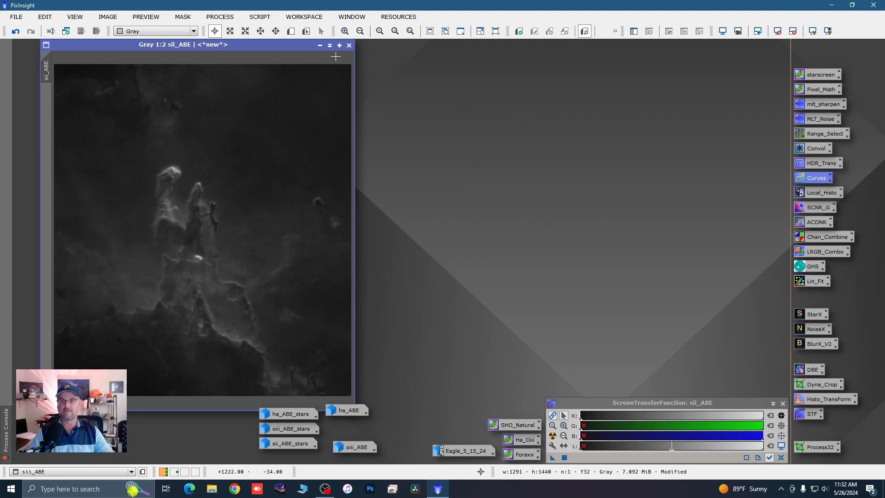
Step: Minimize sii_ABE, restore the starless oiii_ABE image, and remove its screen stretch
{"action": "left_click", "coordinate": [319, 45]}
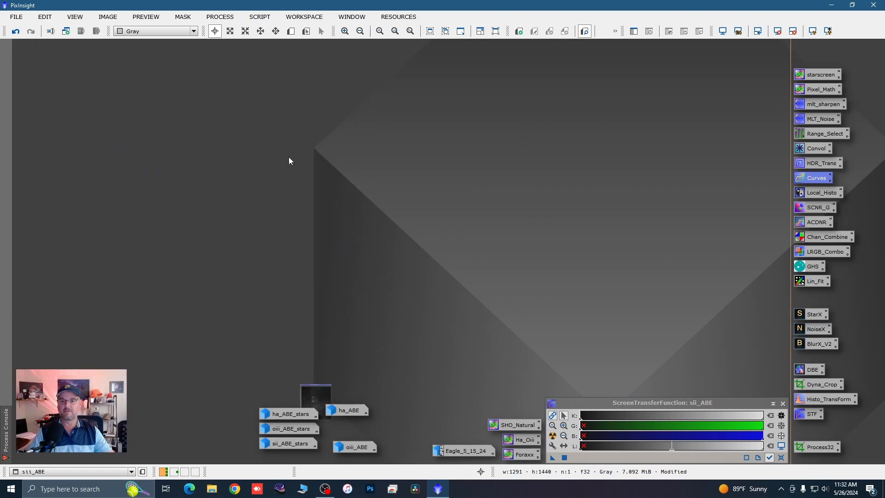
{"action": "double_click", "coordinate": [349, 448]}
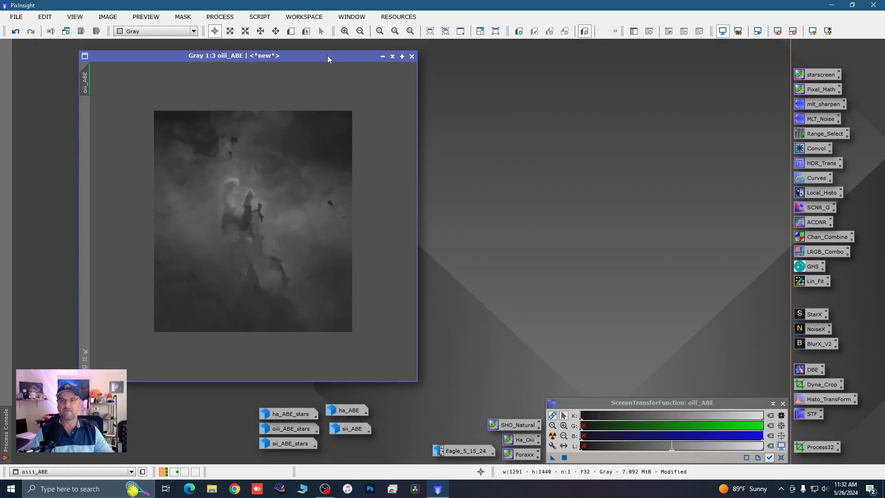
{"action": "left_click_drag", "start_coordinate": [328, 55], "coordinate": [282, 53]}
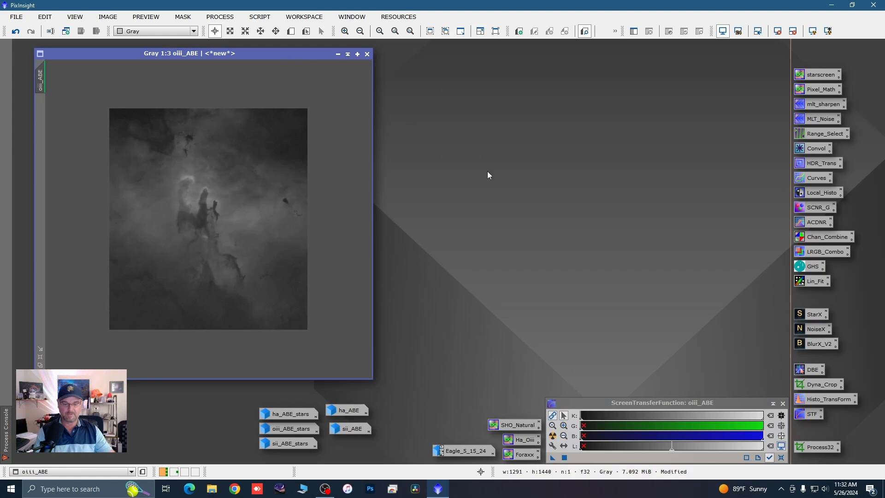
{"action": "key", "text": "F12"}
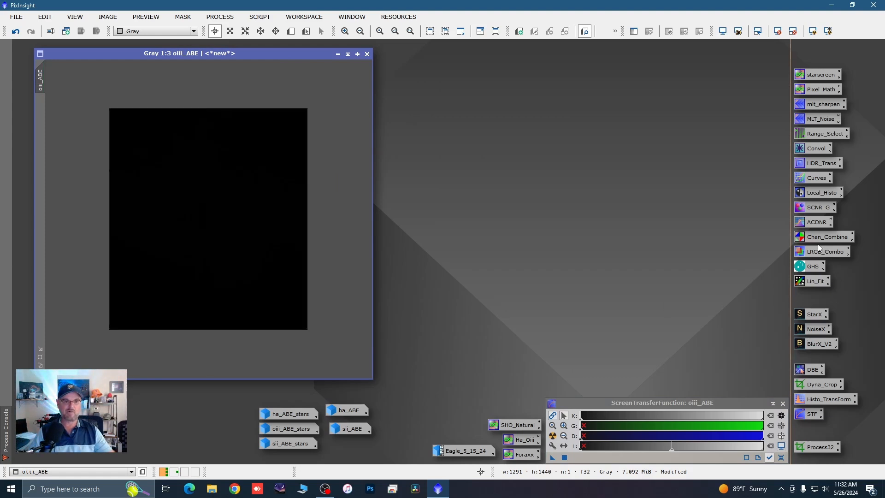
Step: Open HistogramTransformation, select oiii_ABE as its view, and start the real-time preview
{"action": "double_click", "coordinate": [826, 399]}
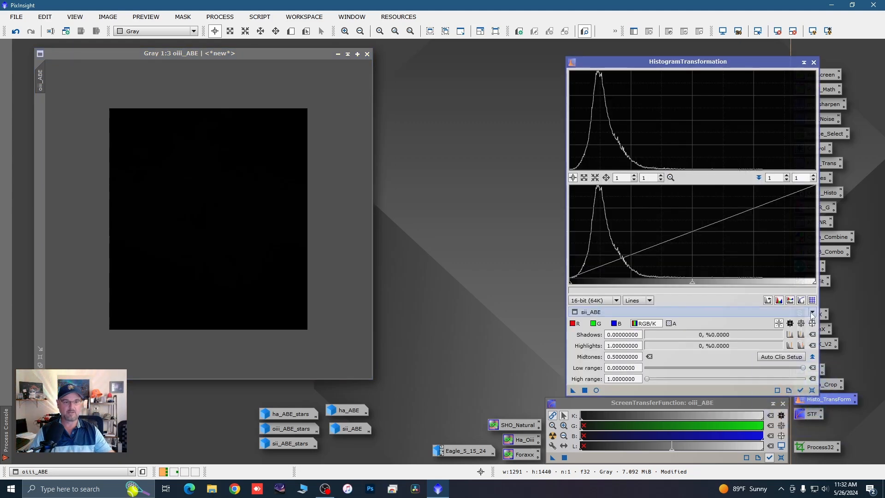
{"action": "left_click", "coordinate": [654, 312]}
{"action": "left_click", "coordinate": [600, 373]}
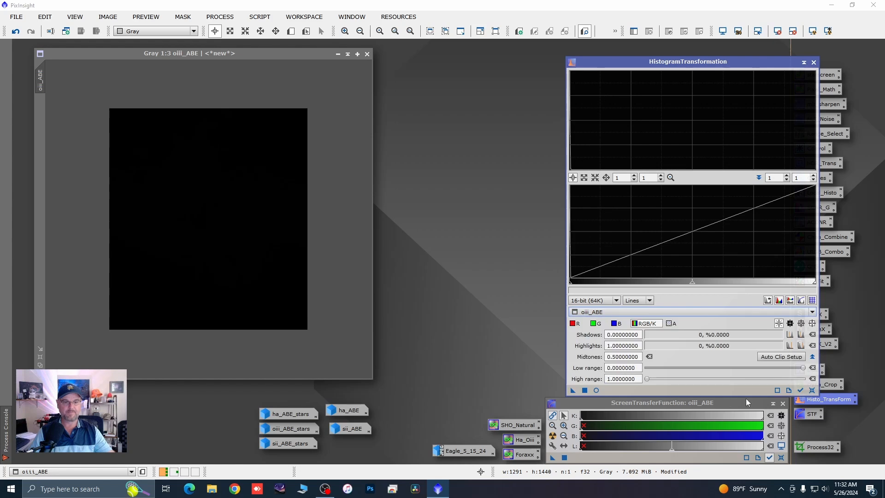
{"action": "left_click", "coordinate": [597, 390]}
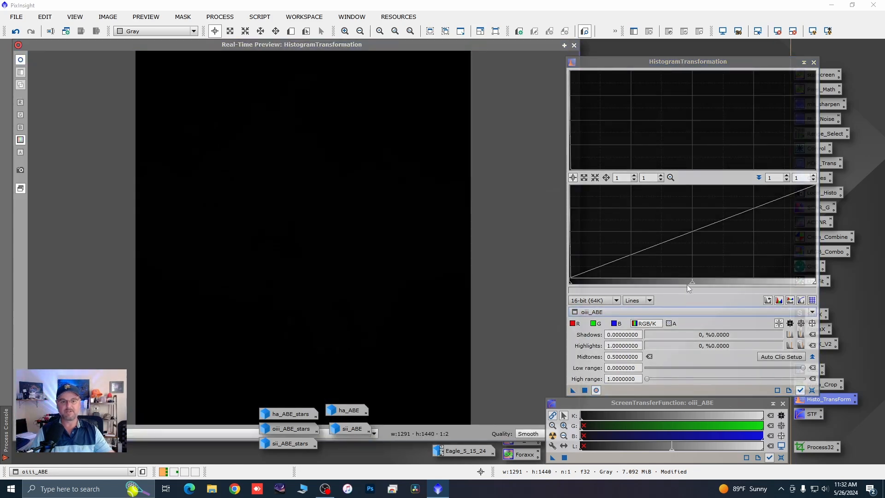
Step: Stretch oiii_ABE in HistogramTransformation by lowering the midtones to about 0.00738, just past the end of the histogram peak, and apply it
{"action": "left_click_drag", "start_coordinate": [691, 285], "coordinate": [574, 284]}
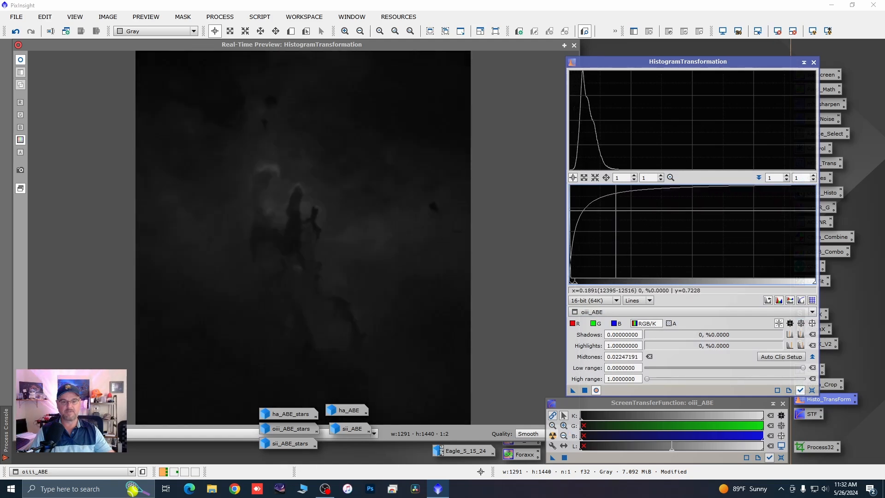
{"action": "scroll", "coordinate": [623, 177], "scroll_direction": "up", "scroll_amount": 3}
{"action": "scroll", "coordinate": [623, 178], "scroll_direction": "up", "scroll_amount": 15}
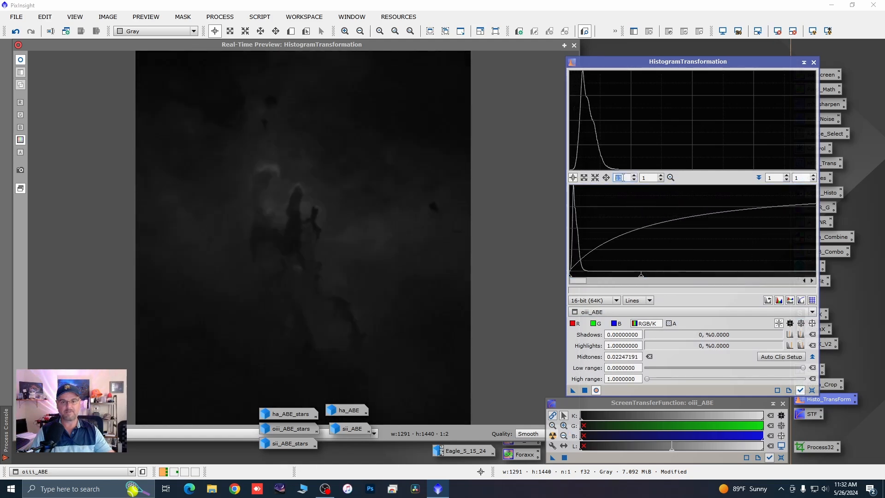
{"action": "scroll", "coordinate": [623, 178], "scroll_direction": "up", "scroll_amount": 7}
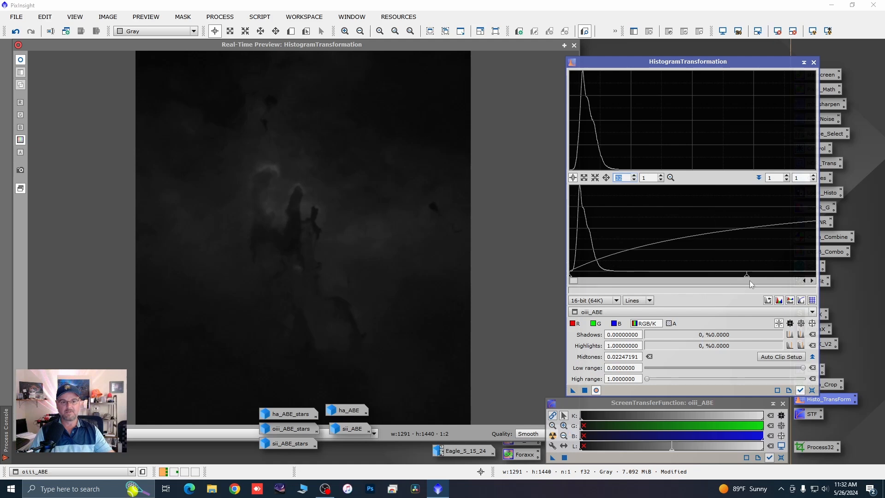
{"action": "left_click_drag", "start_coordinate": [747, 277], "coordinate": [624, 277]}
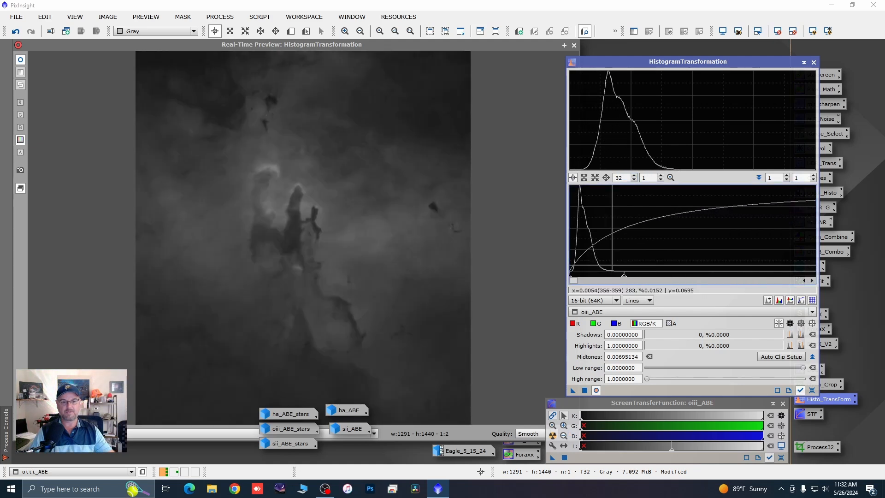
{"action": "scroll", "coordinate": [610, 263], "scroll_direction": "up", "scroll_amount": 3}
{"action": "scroll", "coordinate": [610, 263], "scroll_direction": "up", "scroll_amount": 8}
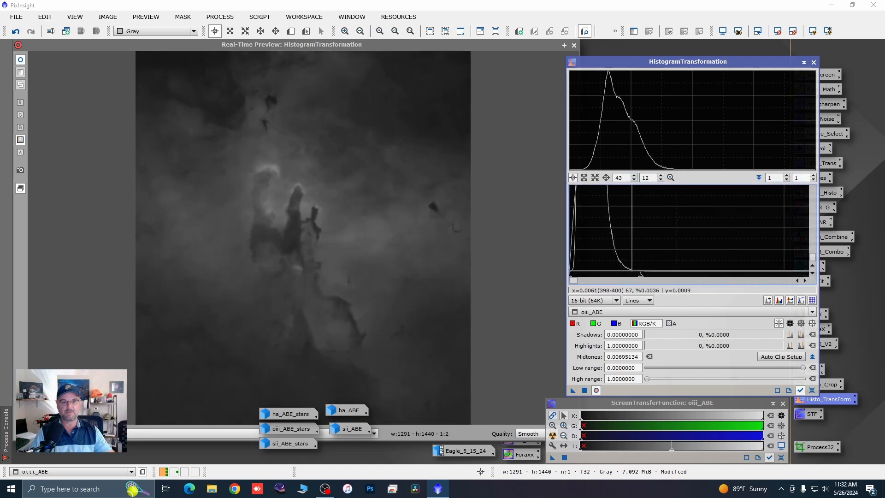
{"action": "left_click_drag", "start_coordinate": [638, 278], "coordinate": [645, 279]}
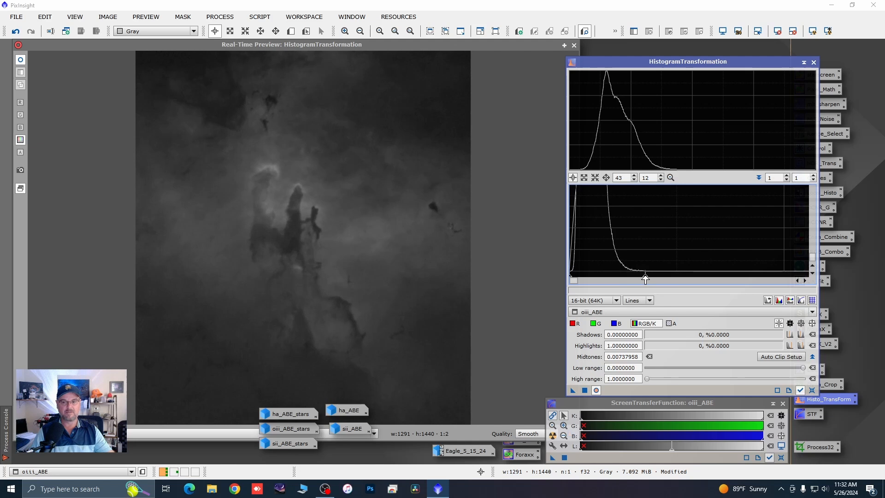
{"action": "left_click", "coordinate": [586, 390]}
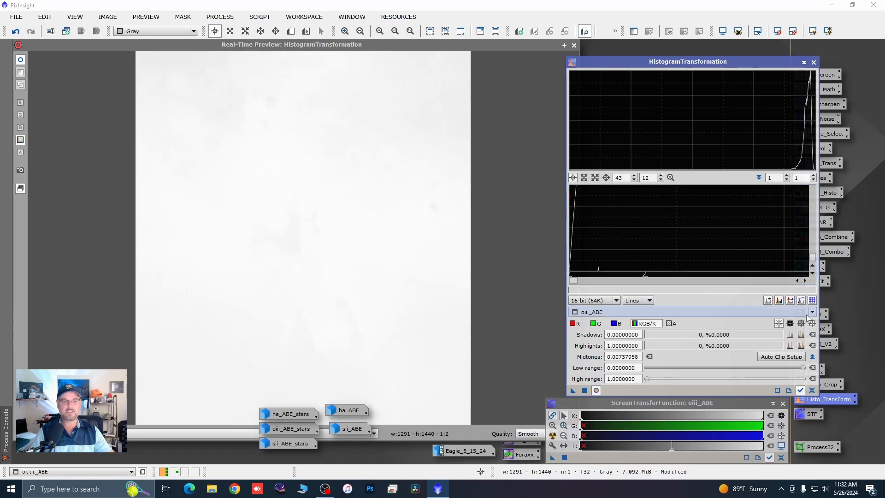
Step: Reset and close HistogramTransformation and close its real-time preview
{"action": "left_click", "coordinate": [812, 389]}
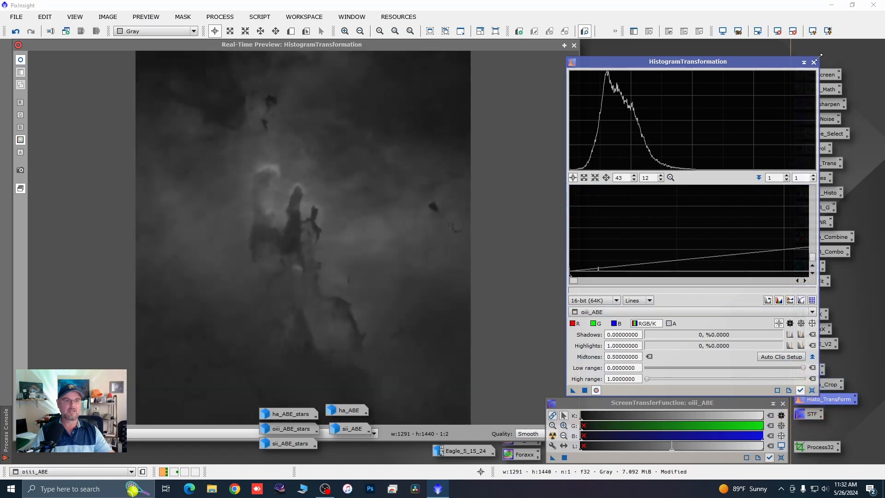
{"action": "left_click", "coordinate": [812, 63]}
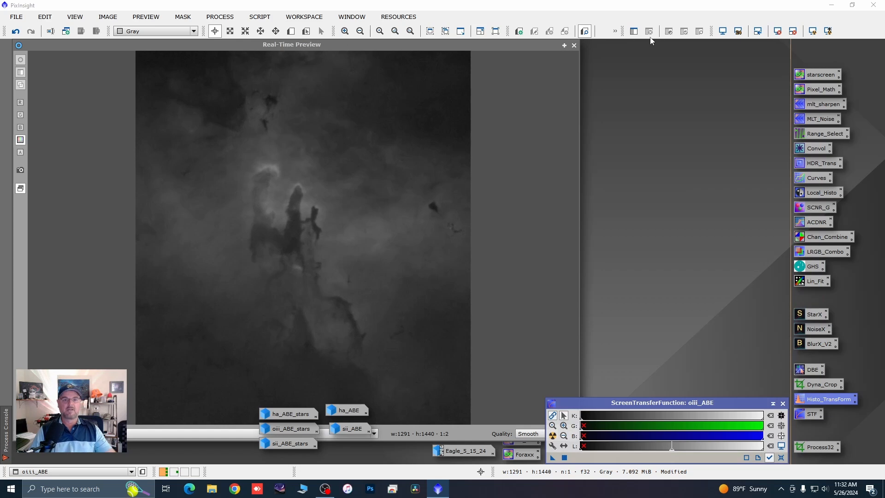
{"action": "left_click", "coordinate": [576, 47]}
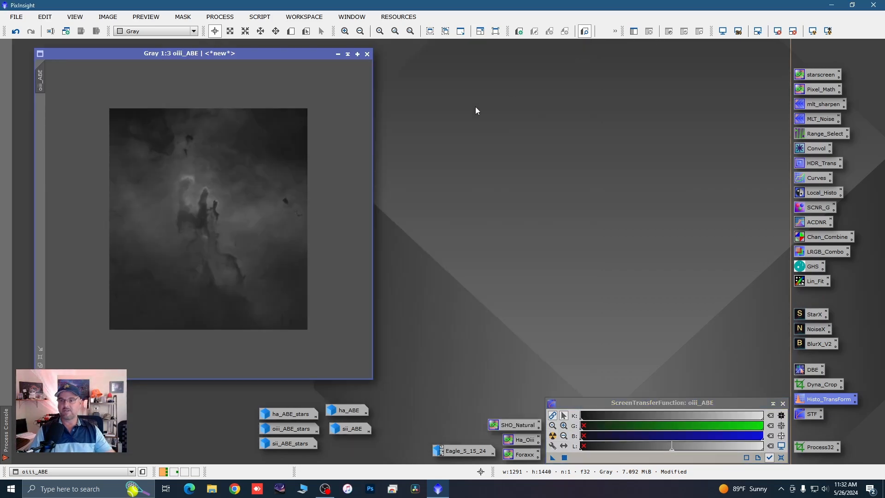
Step: Open CurvesTransformation with a real-time preview of oiii_ABE and check the dark area in the image's upper-left corner
{"action": "double_click", "coordinate": [812, 179]}
{"action": "left_click", "coordinate": [543, 338]}
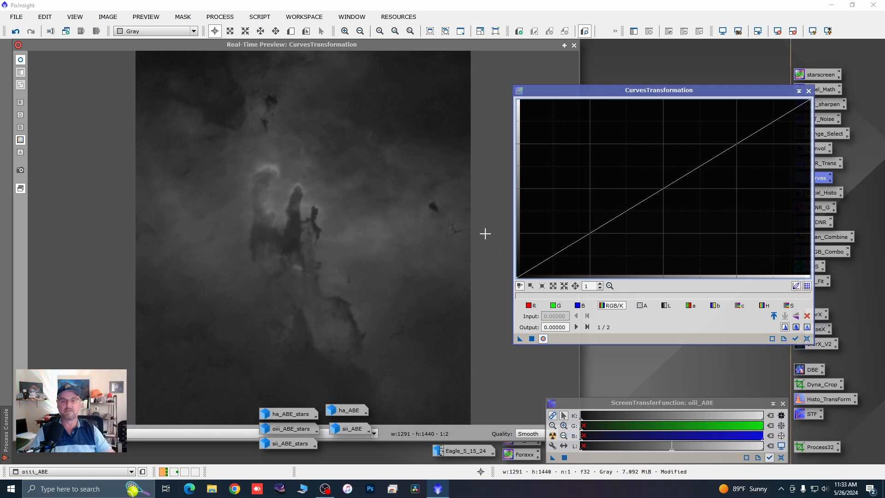
{"action": "left_click_drag", "start_coordinate": [184, 58], "coordinate": [170, 59]}
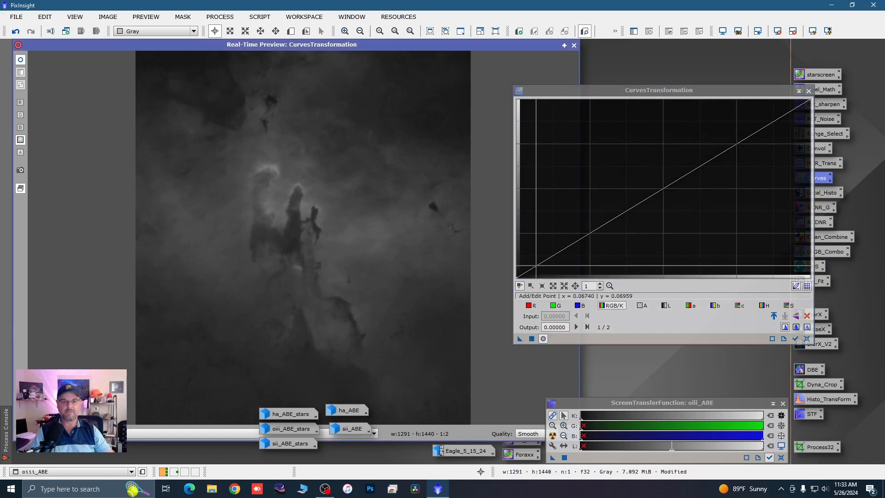
Step: Apply a brightening curve to oiii_ABE with three added points, including 0.157 input to 0.178 output and 0.370 input to 0.487 output
{"action": "left_click", "coordinate": [536, 265]}
{"action": "left_click", "coordinate": [563, 246]}
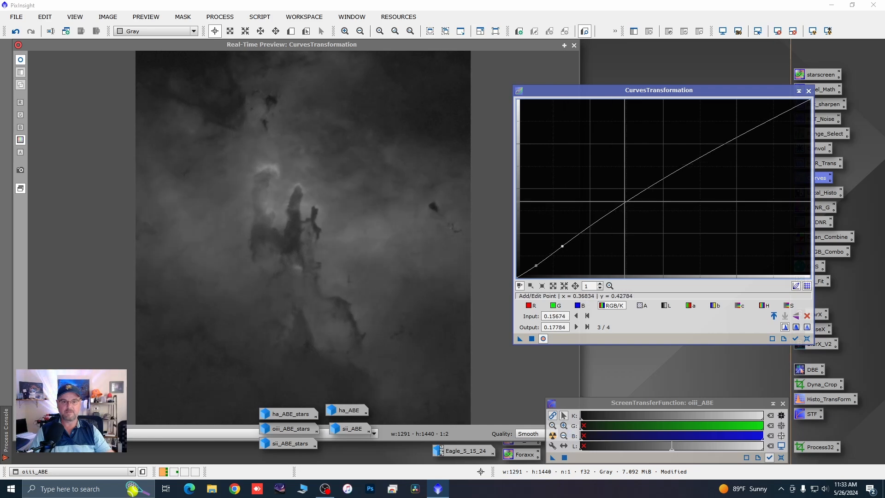
{"action": "left_click", "coordinate": [624, 195]}
{"action": "left_click_drag", "start_coordinate": [625, 195], "coordinate": [625, 190]}
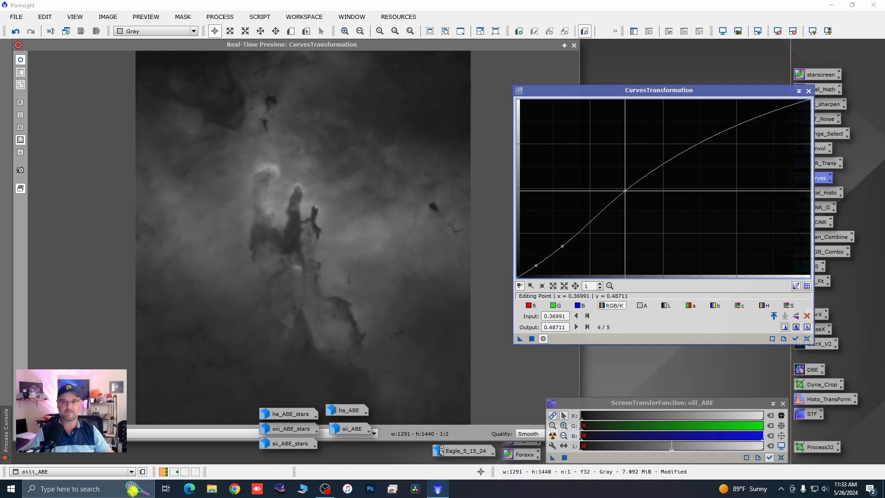
{"action": "left_click", "coordinate": [532, 339]}
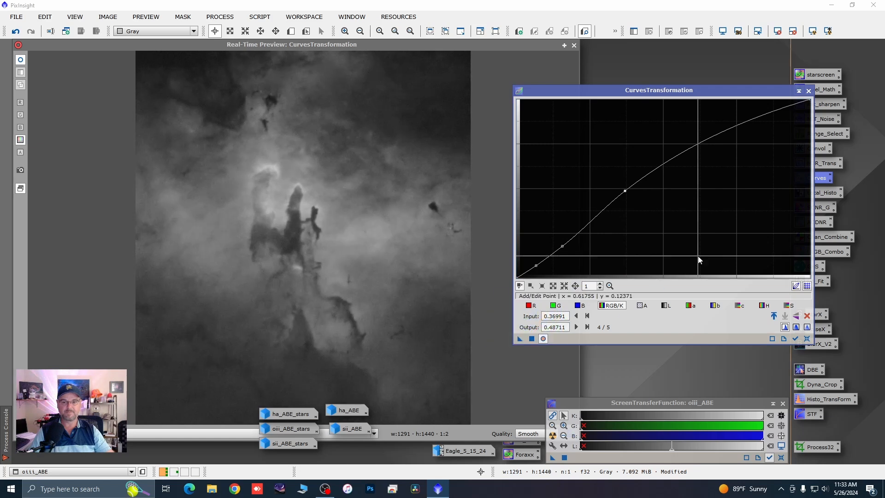
Step: Reset and close CurvesTransformation and close the real-time preview of oiii_ABE
{"action": "left_click", "coordinate": [806, 339]}
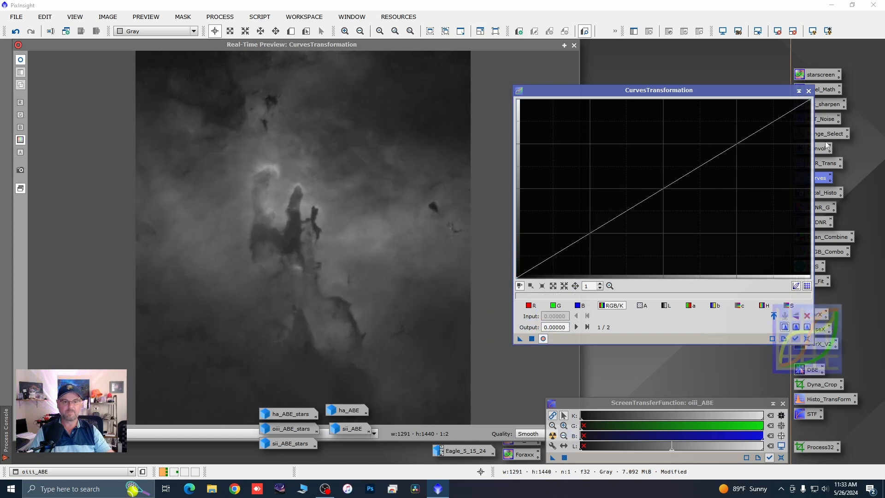
{"action": "left_click", "coordinate": [808, 91]}
{"action": "left_click", "coordinate": [574, 45]}
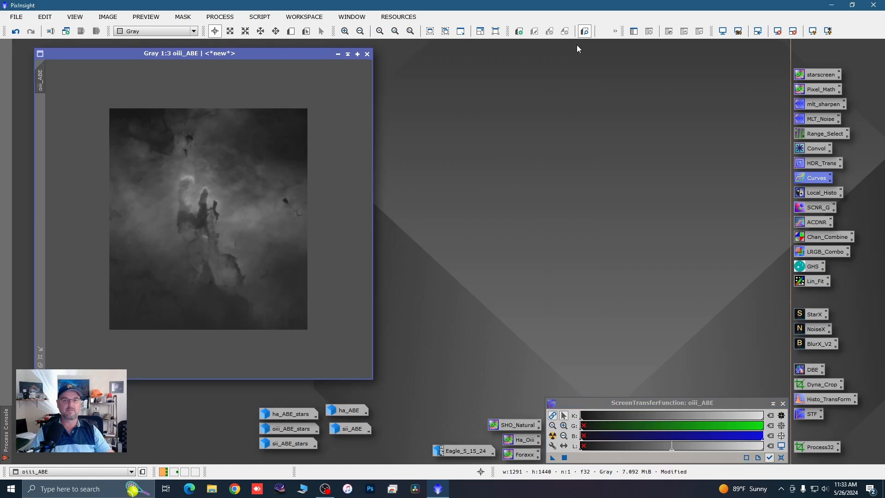
Step: Minimize oiii_ABE and line up the ha_ABE, sii_ABE and oiii_ABE icons in one column beside the star images
{"action": "left_click", "coordinate": [337, 54]}
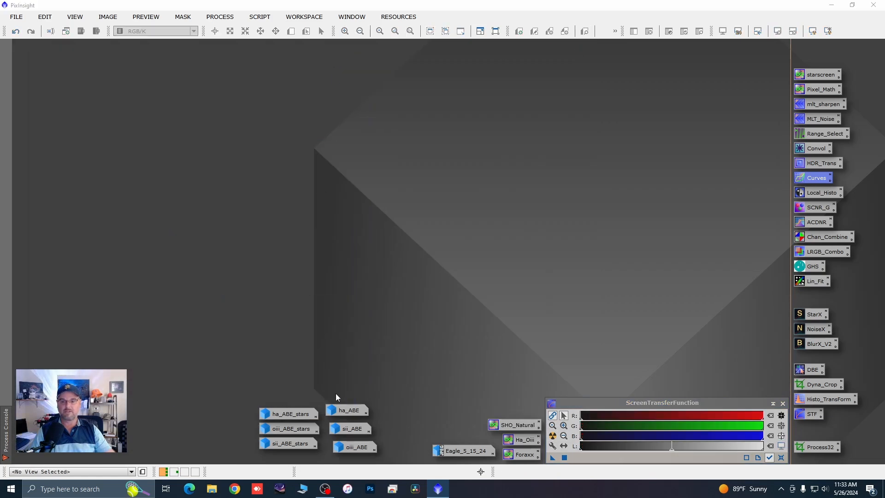
{"action": "left_click_drag", "start_coordinate": [343, 411], "coordinate": [347, 412]}
{"action": "left_click", "coordinate": [350, 428]}
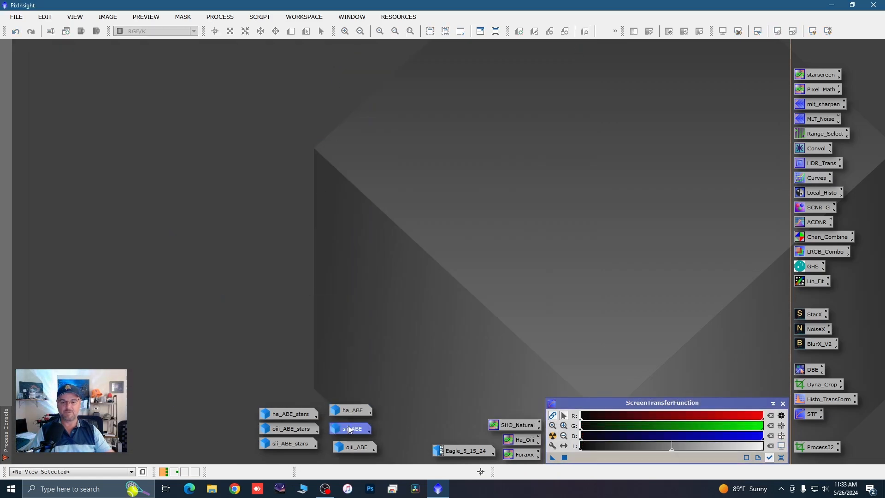
{"action": "left_click_drag", "start_coordinate": [350, 448], "coordinate": [349, 448]}
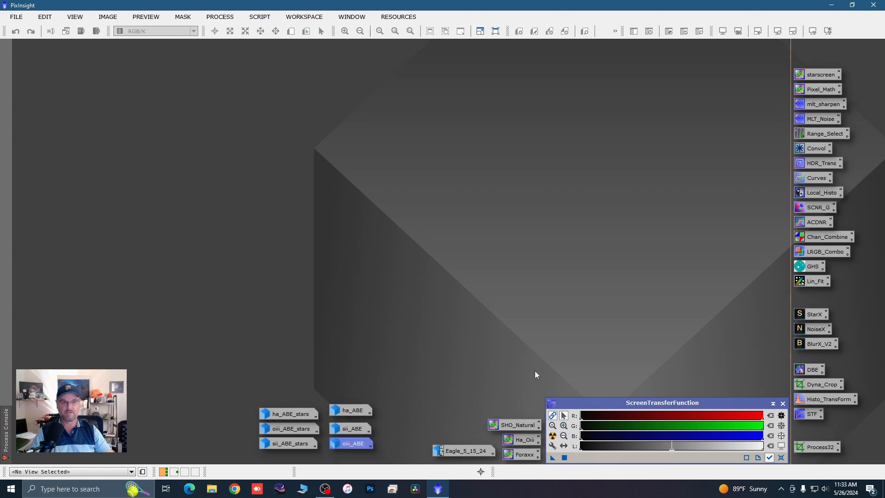
Step: Combine the starless images with LRGBCombination, using sii_ABE for R, ha_ABE for G and oiii_ABE for B, into a new colour image
{"action": "double_click", "coordinate": [811, 253]}
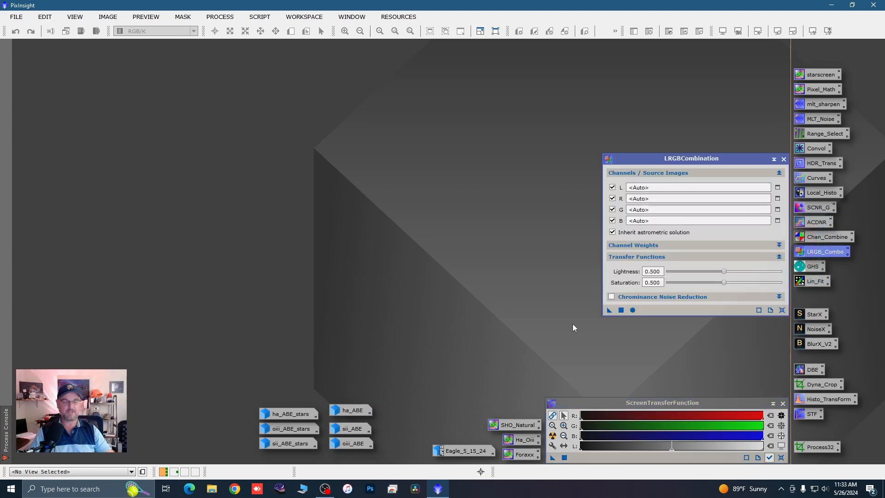
{"action": "left_click_drag", "start_coordinate": [344, 415], "coordinate": [344, 415]}
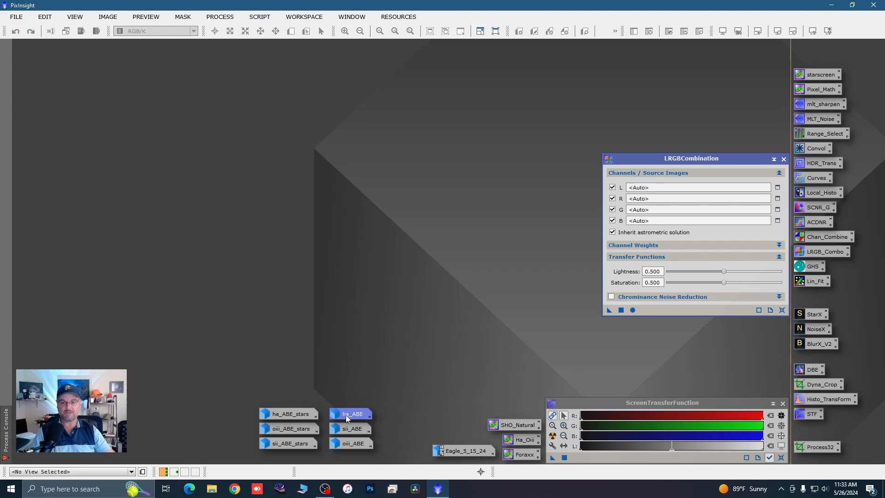
{"action": "left_click_drag", "start_coordinate": [345, 414], "coordinate": [643, 210]}
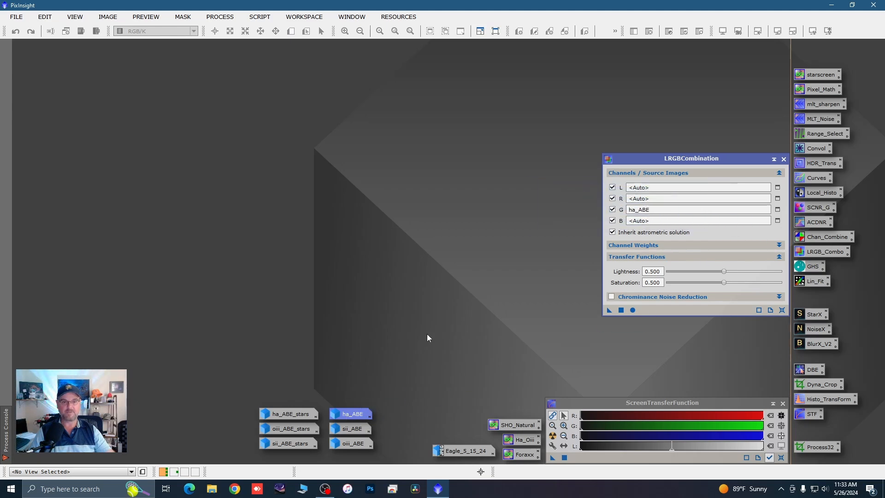
{"action": "left_click_drag", "start_coordinate": [354, 428], "coordinate": [674, 200]}
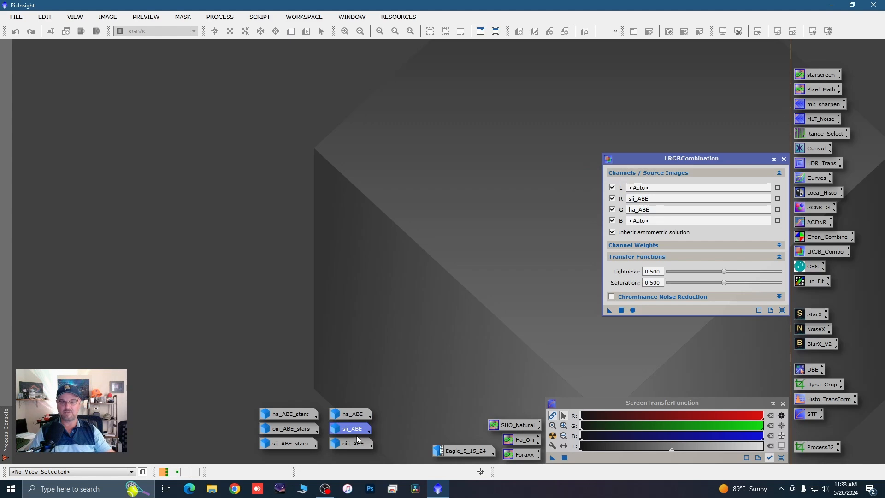
{"action": "left_click_drag", "start_coordinate": [356, 442], "coordinate": [652, 221]}
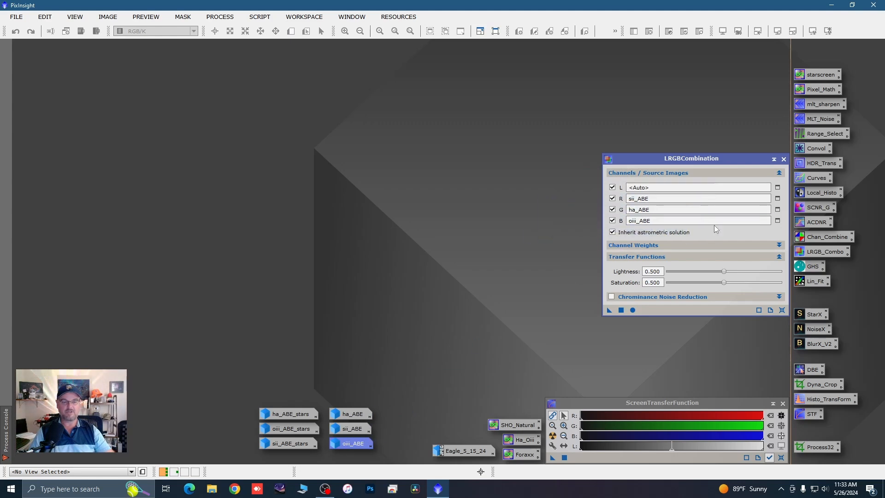
{"action": "left_click", "coordinate": [632, 309]}
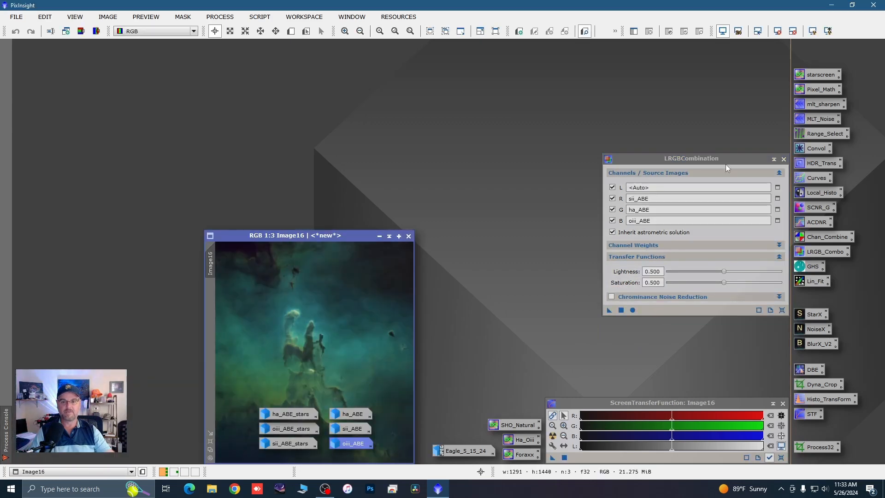
Step: Close LRGBCombination, then move the new colour image clear of the minimized images and enlarge its window
{"action": "left_click", "coordinate": [783, 160]}
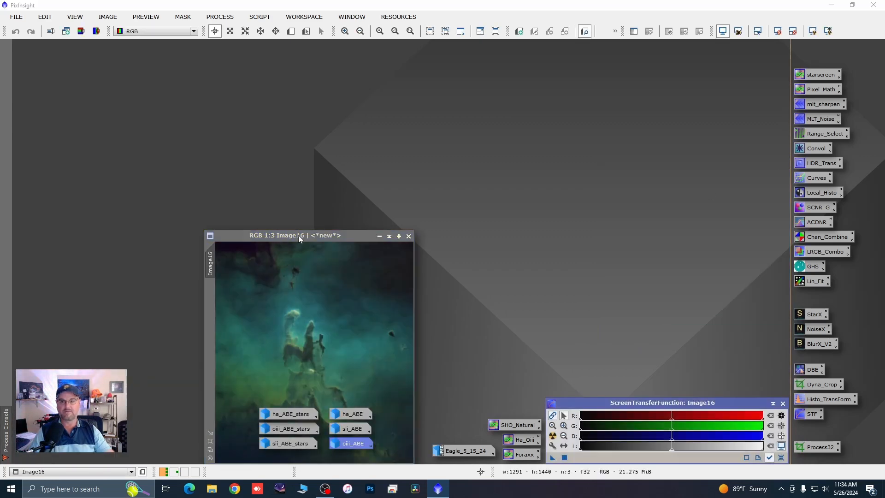
{"action": "left_click_drag", "start_coordinate": [297, 235], "coordinate": [215, 63]}
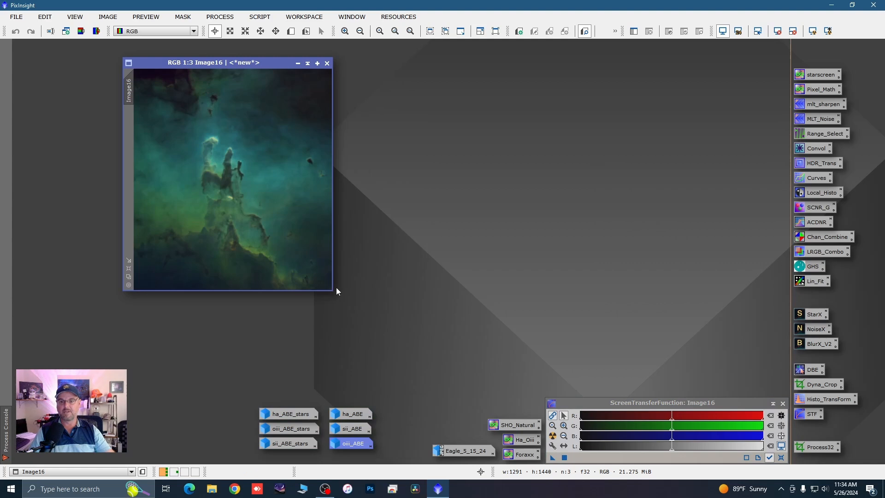
{"action": "left_click_drag", "start_coordinate": [332, 290], "coordinate": [428, 342]}
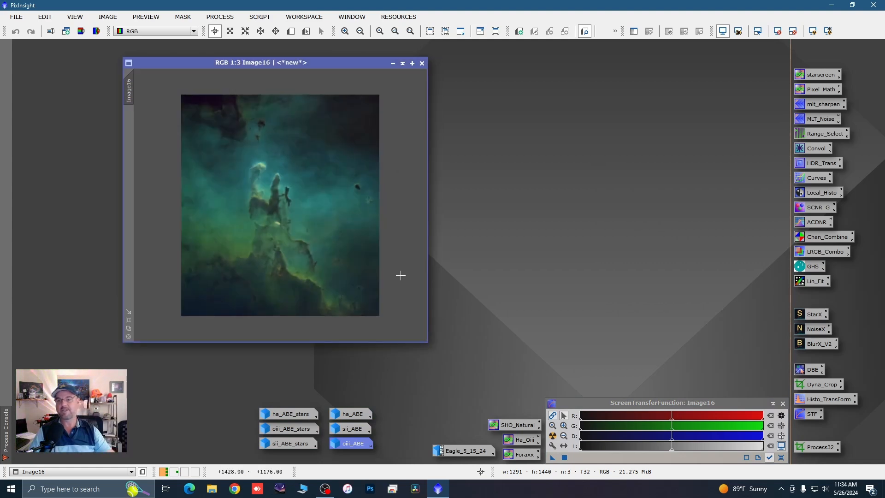
{"action": "left_click_drag", "start_coordinate": [182, 59], "coordinate": [125, 68]}
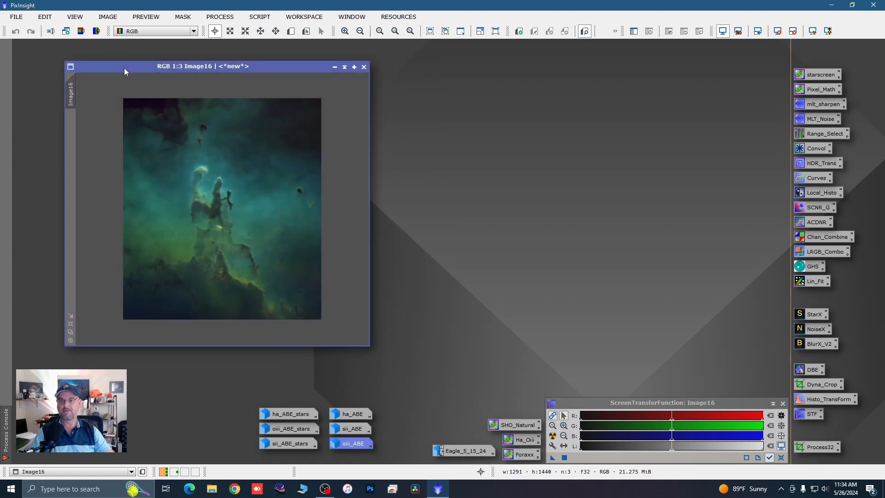
Step: Open NarrowbandNormalization with the SHO palette and Lightness set to Preserve, and start its real-time preview on the combined image
{"action": "left_click", "coordinate": [212, 18]}
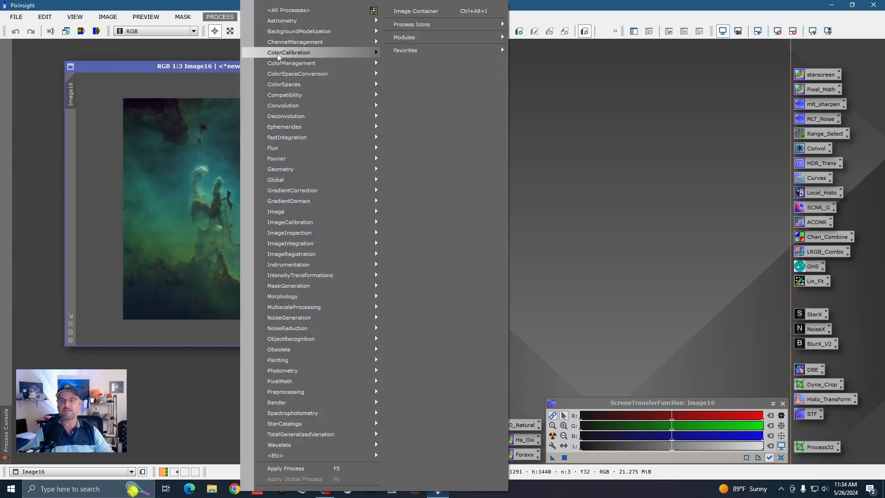
{"action": "mouse_move", "coordinate": [288, 54]}
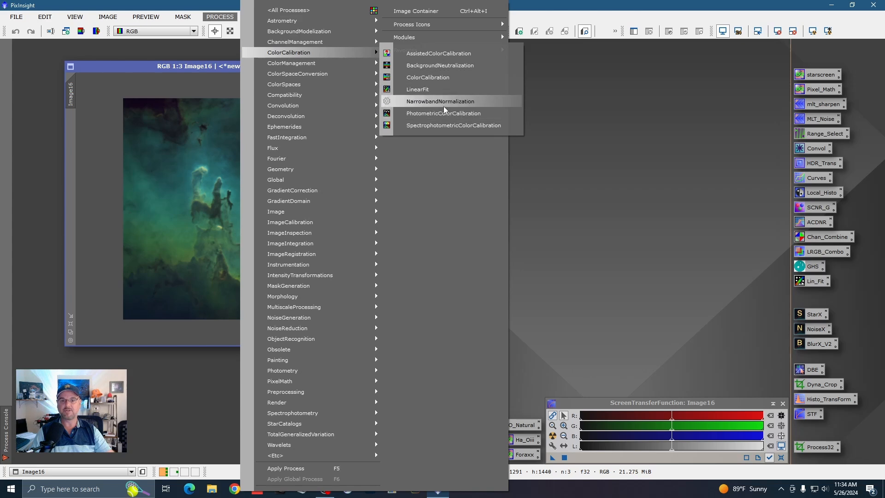
{"action": "left_click", "coordinate": [441, 102]}
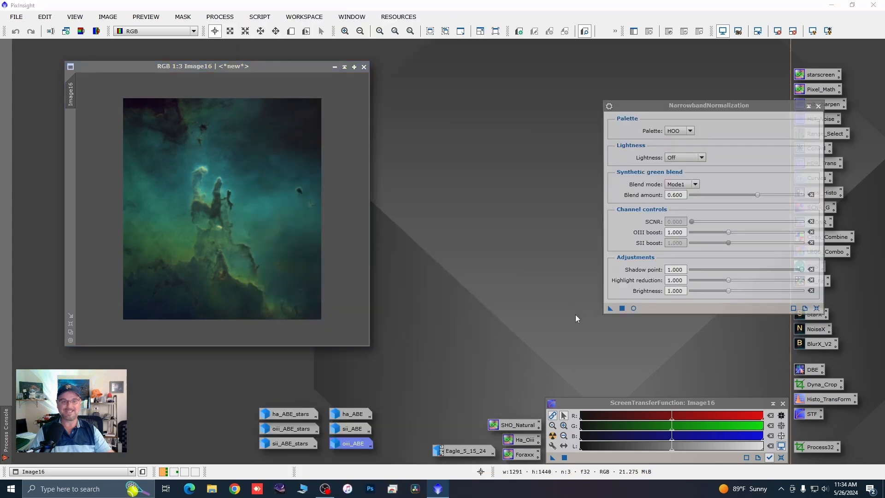
{"action": "left_click", "coordinate": [690, 131]}
{"action": "left_click", "coordinate": [675, 144]}
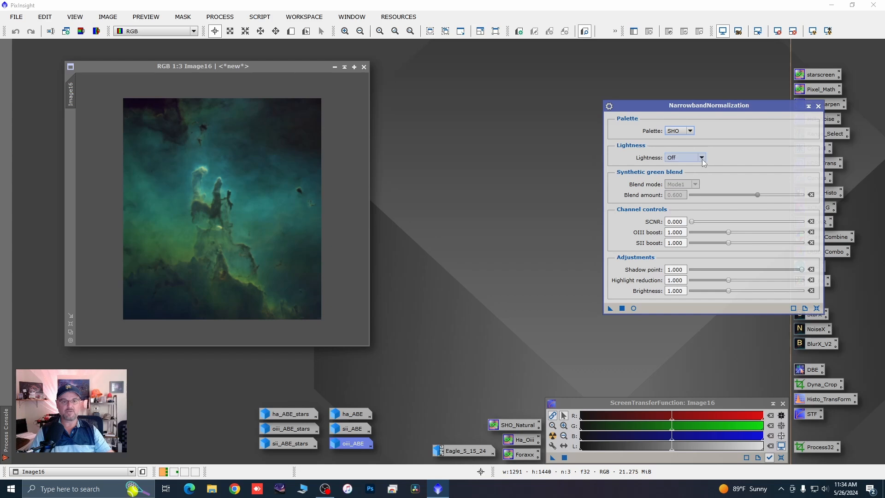
{"action": "left_click", "coordinate": [701, 159]}
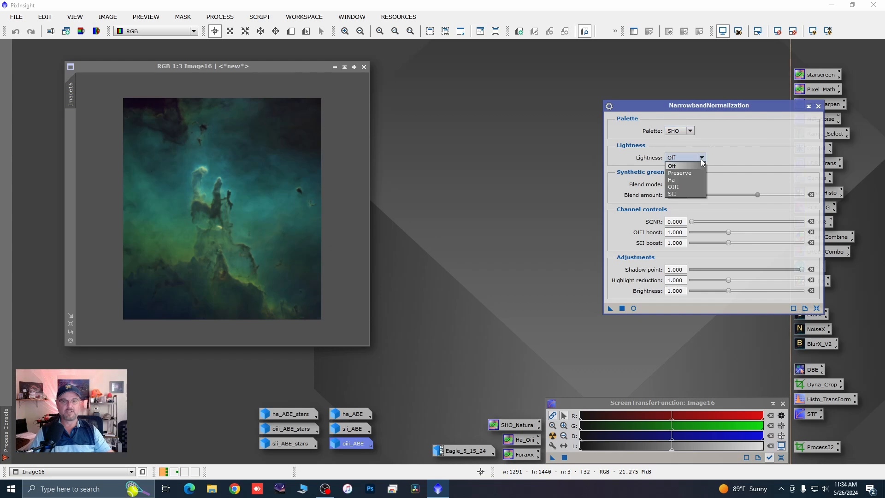
{"action": "left_click", "coordinate": [677, 173]}
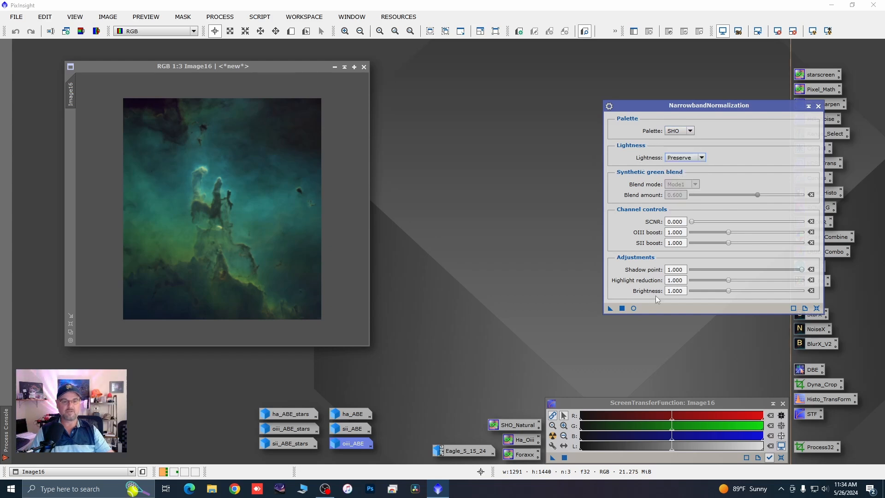
{"action": "left_click", "coordinate": [633, 309]}
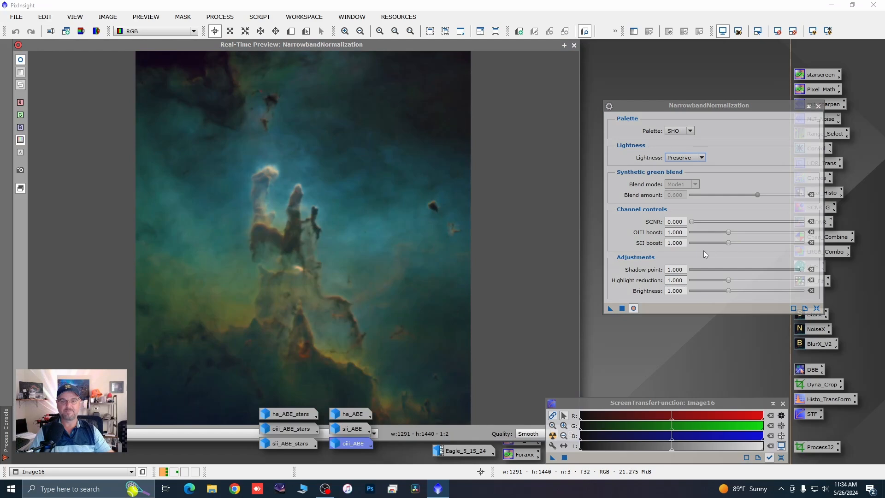
Step: Set SCNR to 0.456 and SII boost to 1.410, apply NarrowbandNormalization to the colour image, and close the process and its preview
{"action": "left_click_drag", "start_coordinate": [691, 223], "coordinate": [758, 244]}
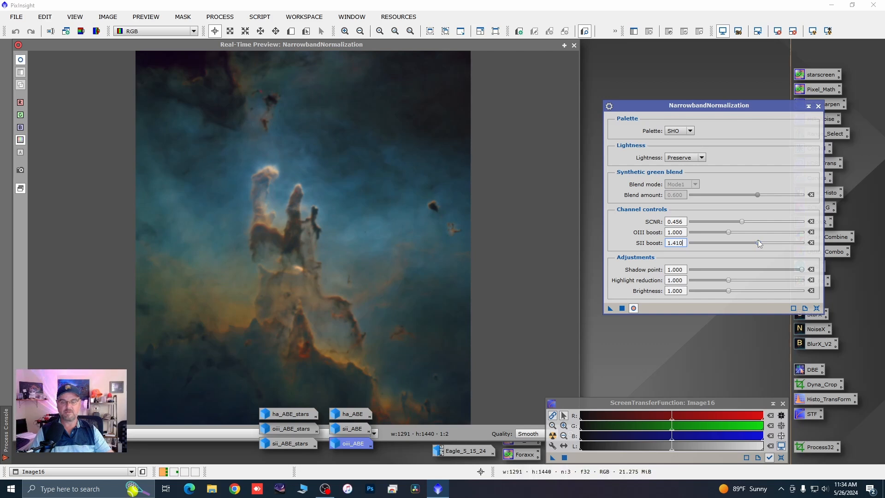
{"action": "left_click", "coordinate": [622, 309]}
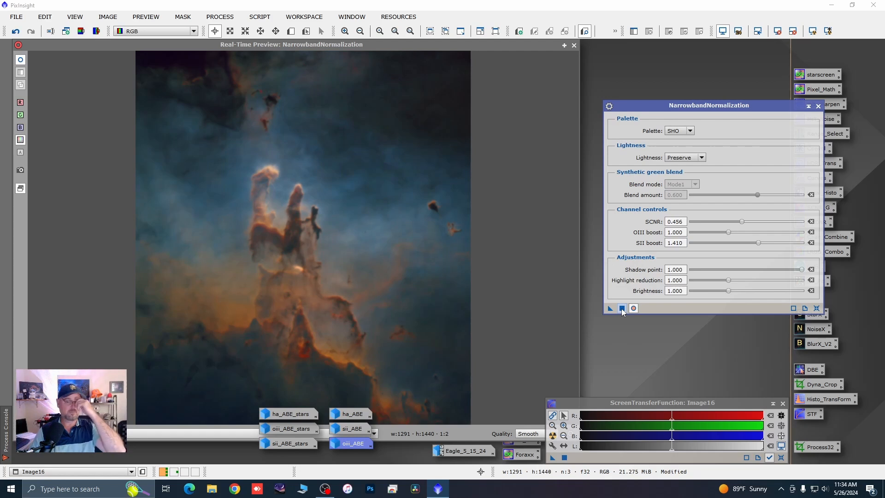
{"action": "left_click", "coordinate": [818, 106]}
{"action": "left_click", "coordinate": [573, 45]}
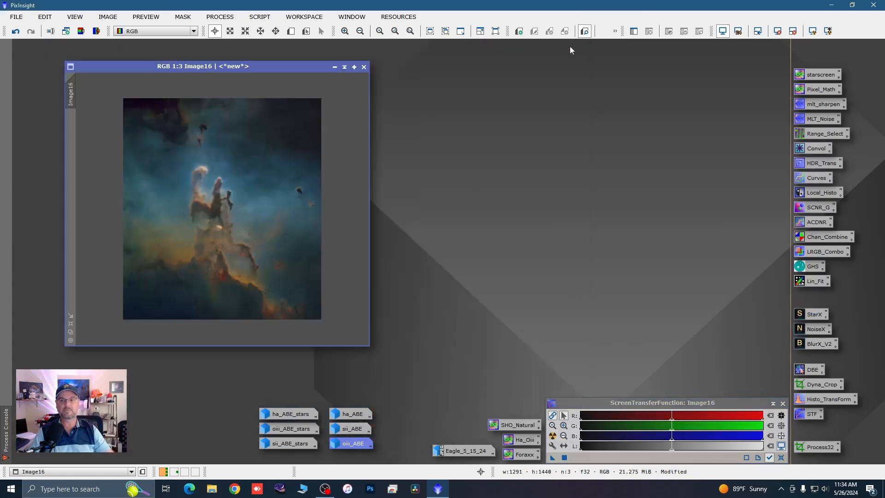
Step: Minimize the normalized colour image and park its icon well away from the other image icons
{"action": "scroll", "coordinate": [209, 170], "scroll_direction": "up", "scroll_amount": 2}
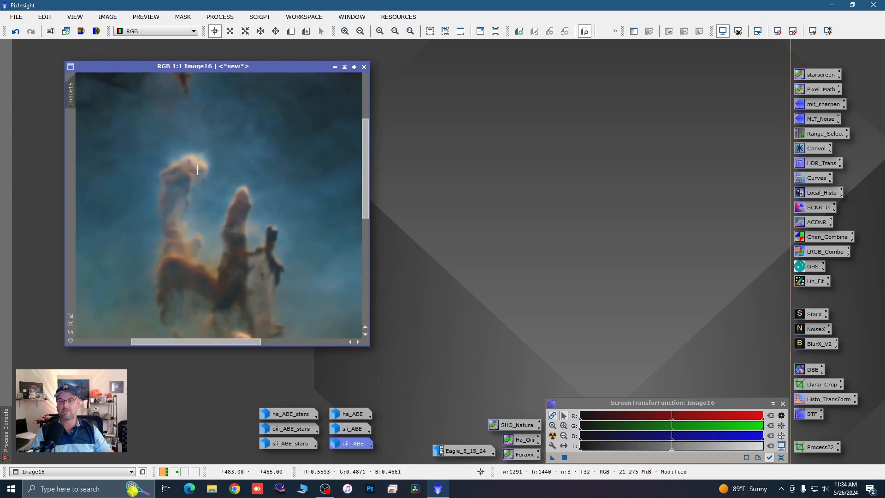
{"action": "scroll", "coordinate": [207, 171], "scroll_direction": "down", "scroll_amount": 2}
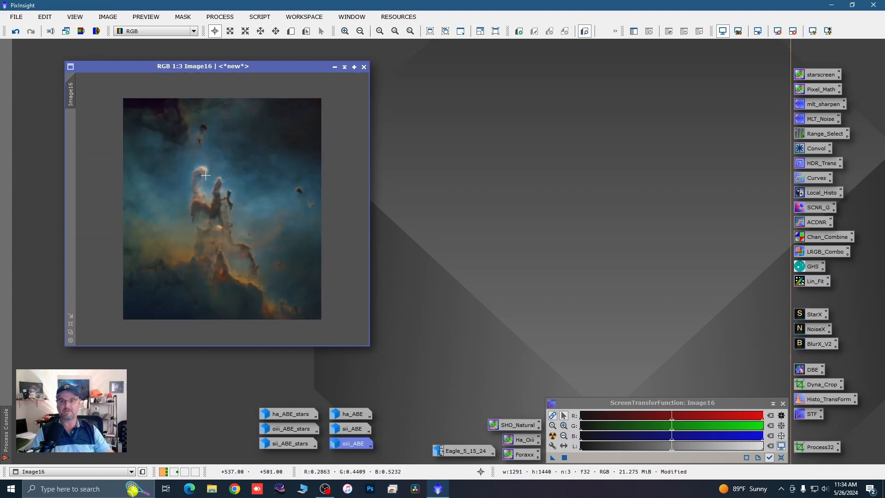
{"action": "left_click", "coordinate": [334, 67]}
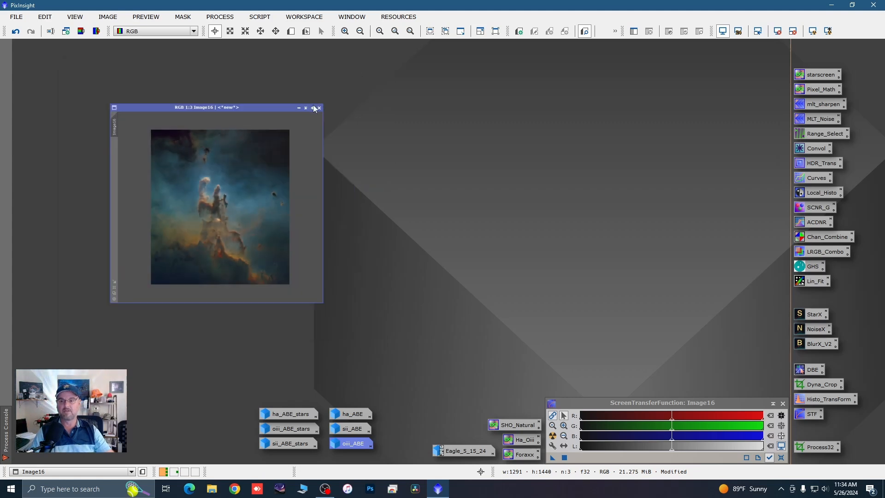
{"action": "left_click_drag", "start_coordinate": [242, 213], "coordinate": [205, 240]}
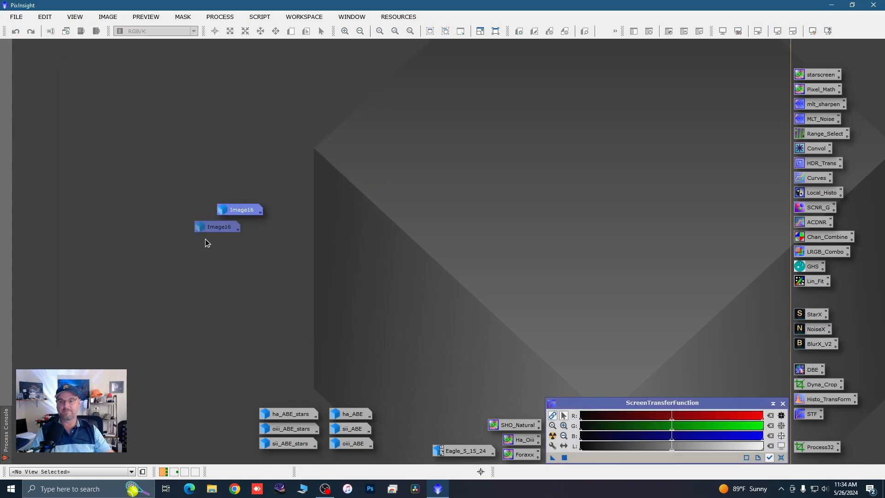
{"action": "left_click_drag", "start_coordinate": [49, 450], "coordinate": [48, 448]}
Step: Rename the minimized colour image as starless
{"action": "right_click", "coordinate": [48, 448]}
{"action": "left_click", "coordinate": [168, 371]}
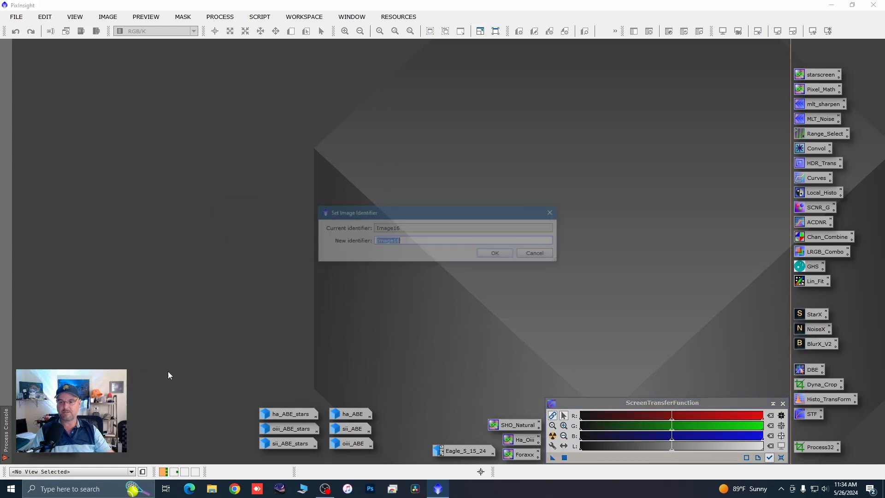
{"action": "type", "text": "star"}
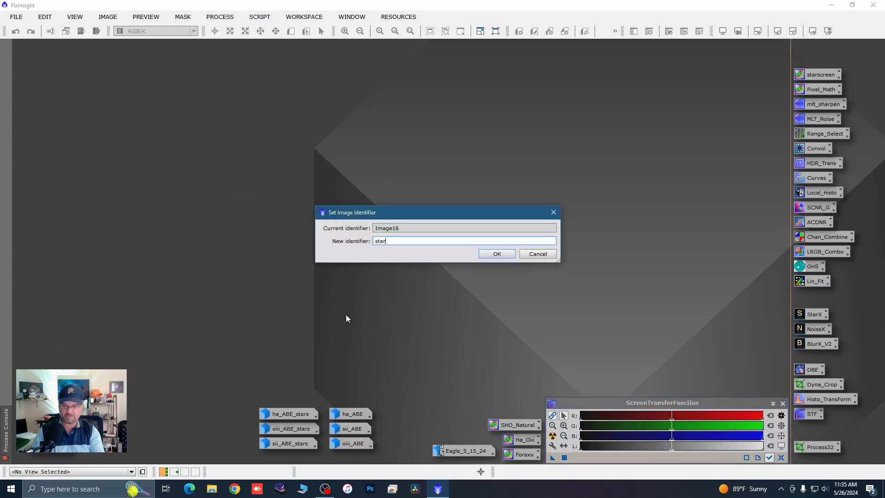
{"action": "type", "text": "less"}
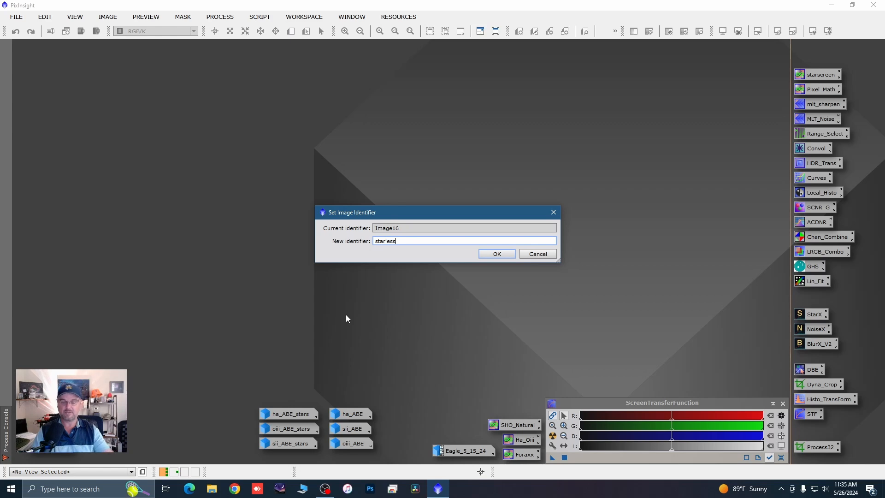
{"action": "left_click", "coordinate": [497, 255]}
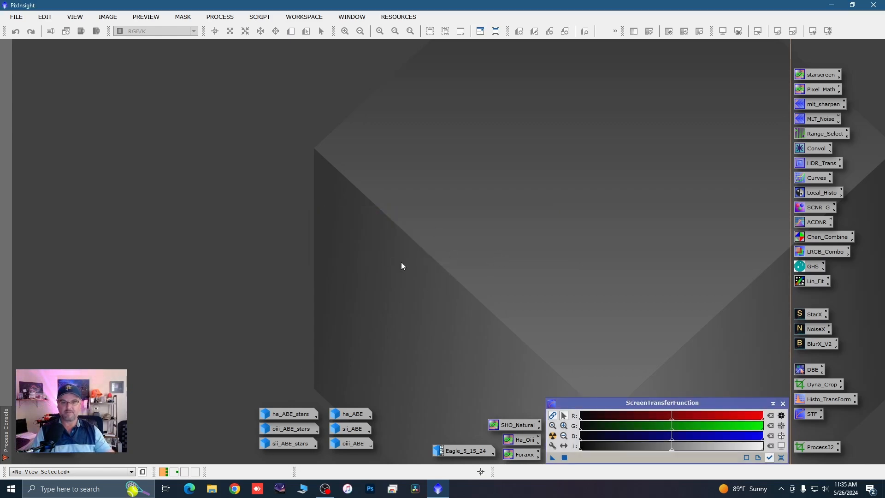
Step: Open the ForaxxPaletteUtility script and choose the option for three channels
{"action": "left_click", "coordinate": [259, 17]}
{"action": "mouse_move", "coordinate": [317, 174]}
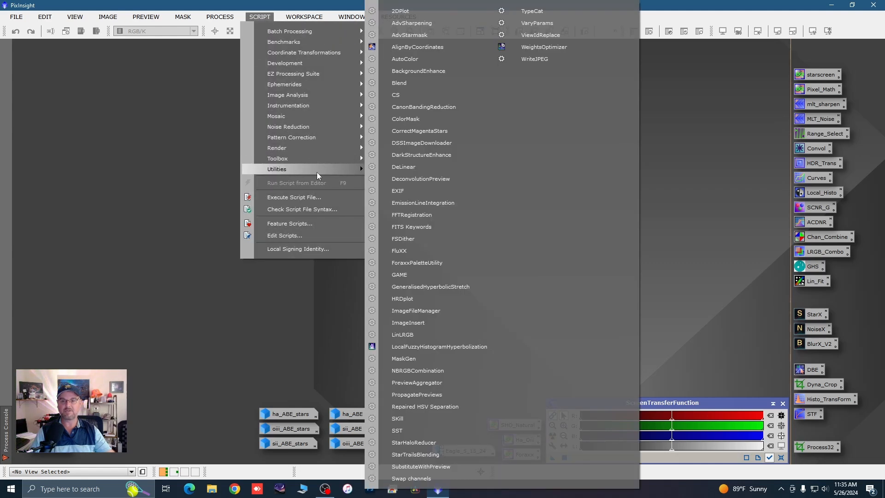
{"action": "left_click", "coordinate": [422, 263]}
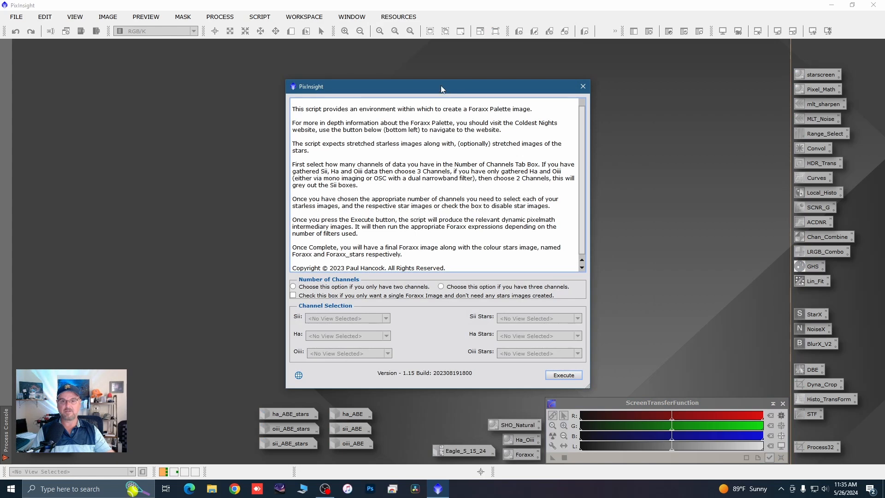
{"action": "left_click_drag", "start_coordinate": [441, 89], "coordinate": [383, 63]}
{"action": "left_click", "coordinate": [383, 260]}
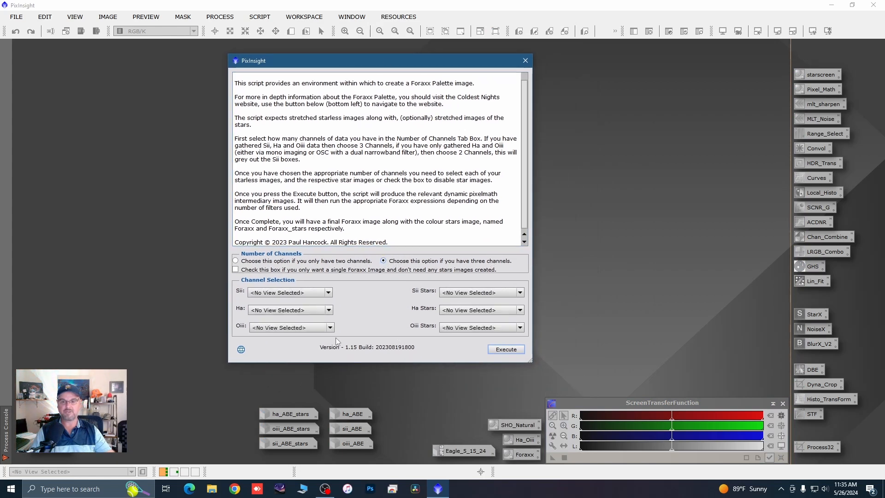
Step: Assign the starless channels in the Foraxx script: sii_ABE for Sii, ha_ABE for Ha and oiii_ABE for Oiii
{"action": "left_click", "coordinate": [328, 293]}
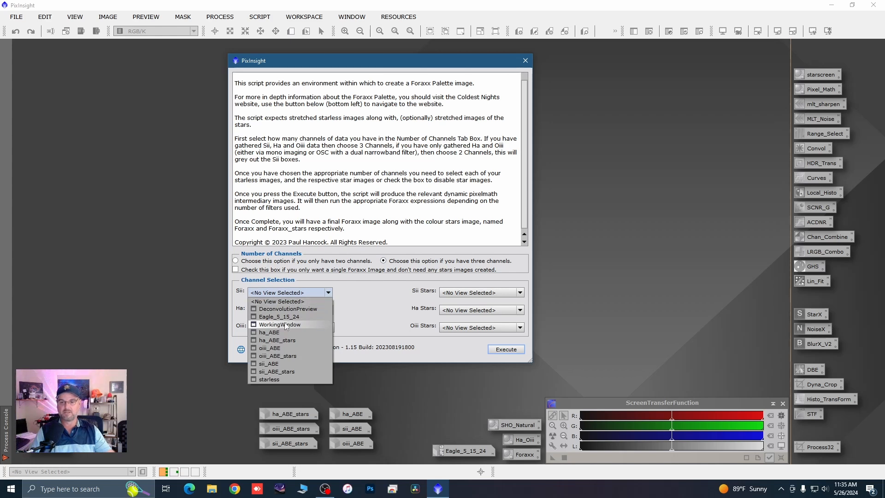
{"action": "left_click", "coordinate": [273, 364]}
{"action": "left_click", "coordinate": [328, 310]}
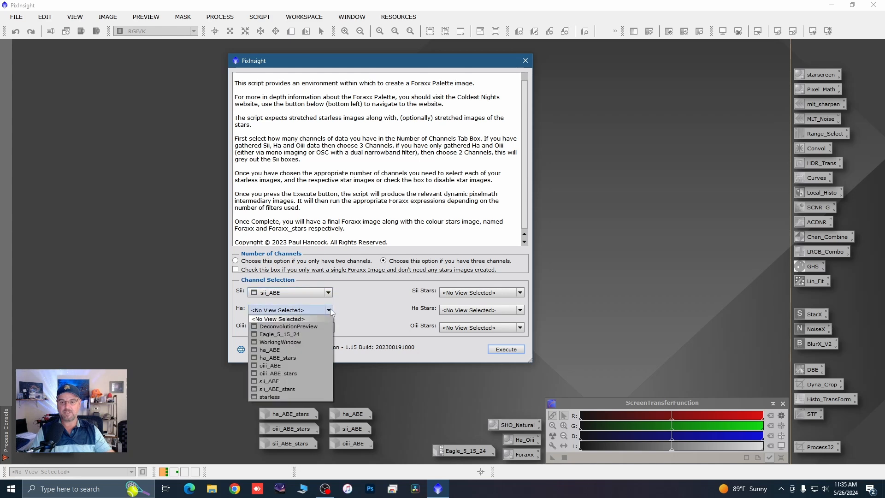
{"action": "left_click", "coordinate": [314, 350]}
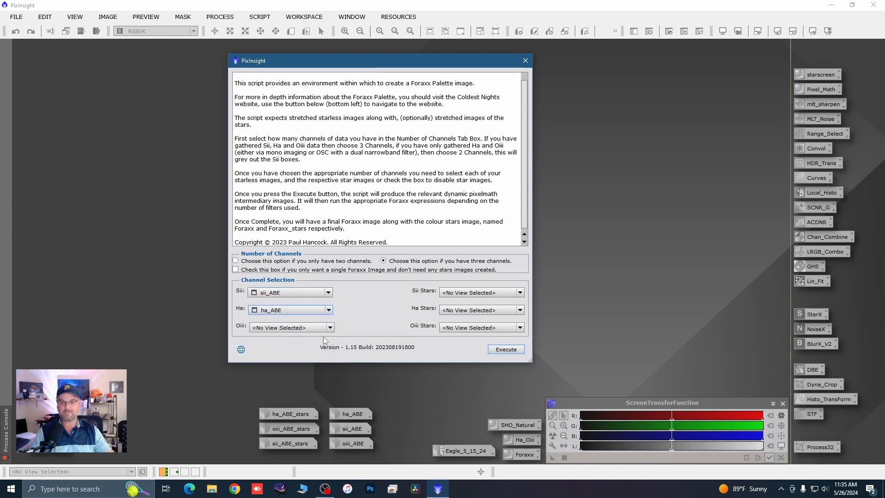
{"action": "left_click", "coordinate": [330, 327]}
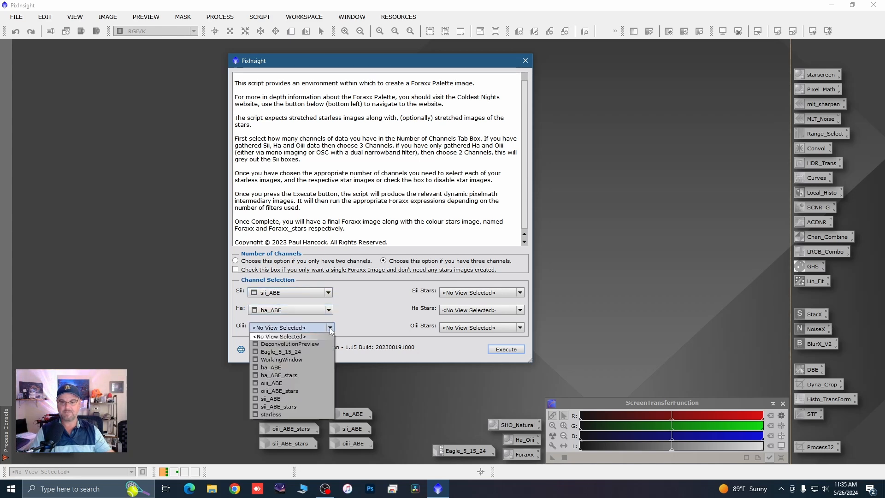
{"action": "left_click", "coordinate": [277, 383]}
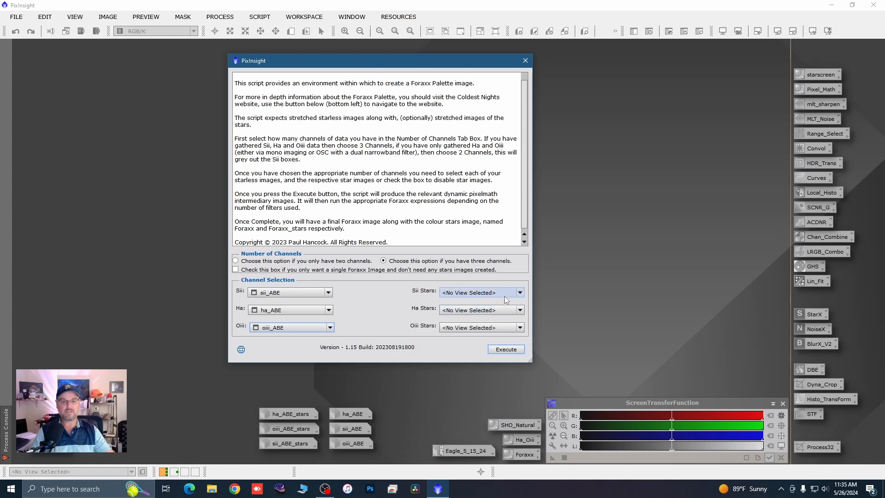
Step: Assign sii_ABE_stars, ha_ABE_stars and oiii_ABE_stars as the matching Sii, Ha and Oiii star images, and execute the Foraxx script
{"action": "left_click", "coordinate": [520, 292]}
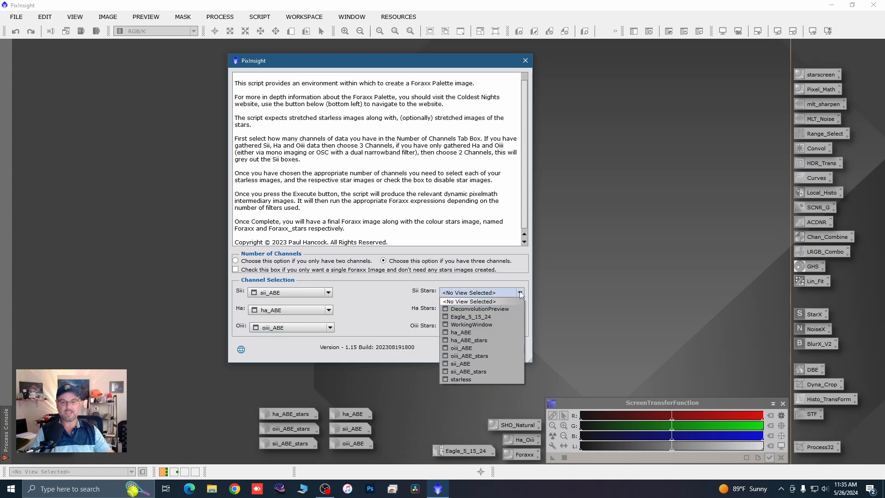
{"action": "left_click", "coordinate": [475, 373]}
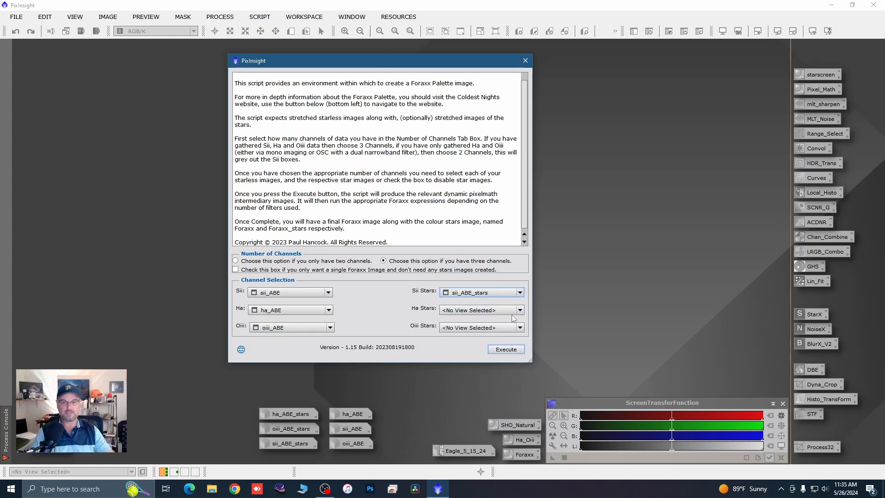
{"action": "left_click", "coordinate": [519, 311]}
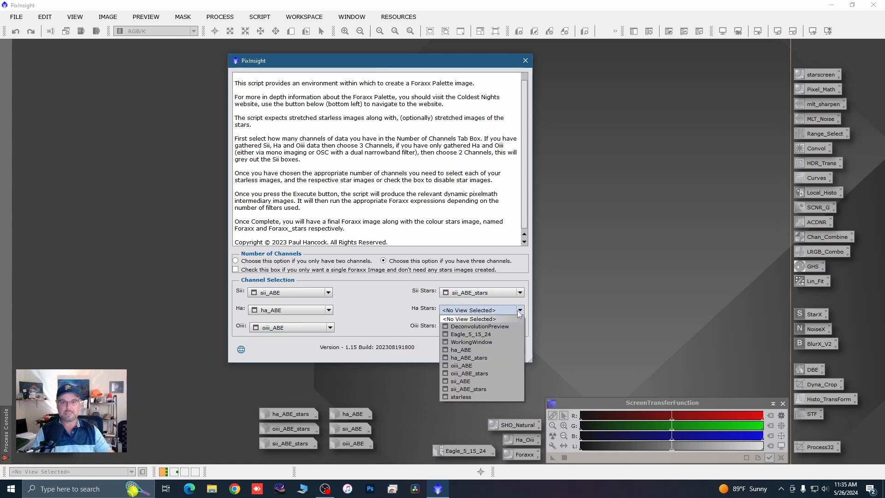
{"action": "left_click", "coordinate": [473, 357]}
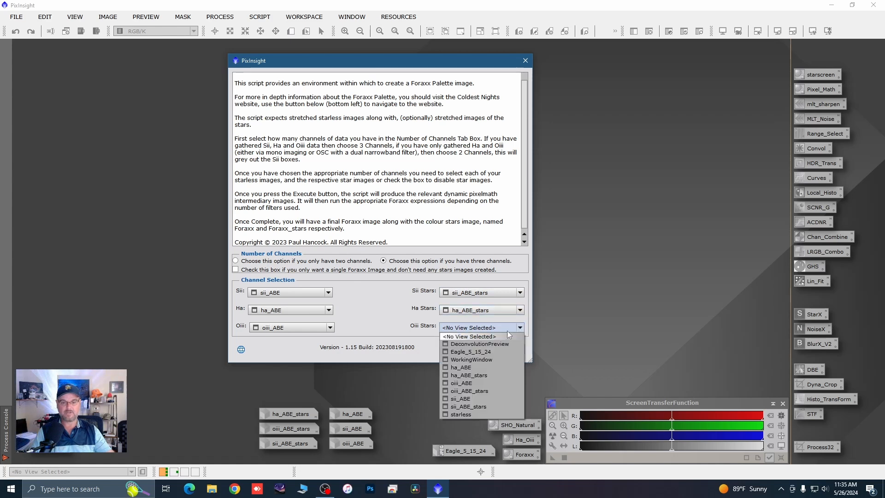
{"action": "left_click", "coordinate": [519, 328]}
{"action": "left_click", "coordinate": [467, 391]}
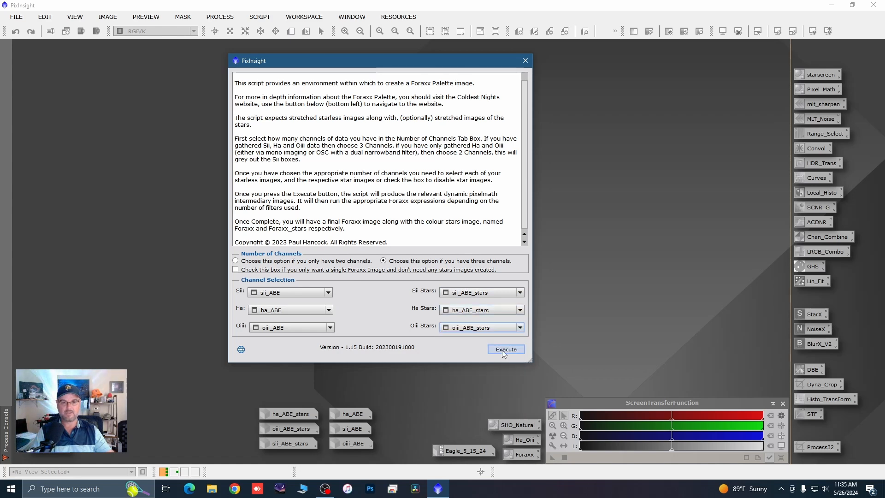
{"action": "left_click", "coordinate": [500, 349]}
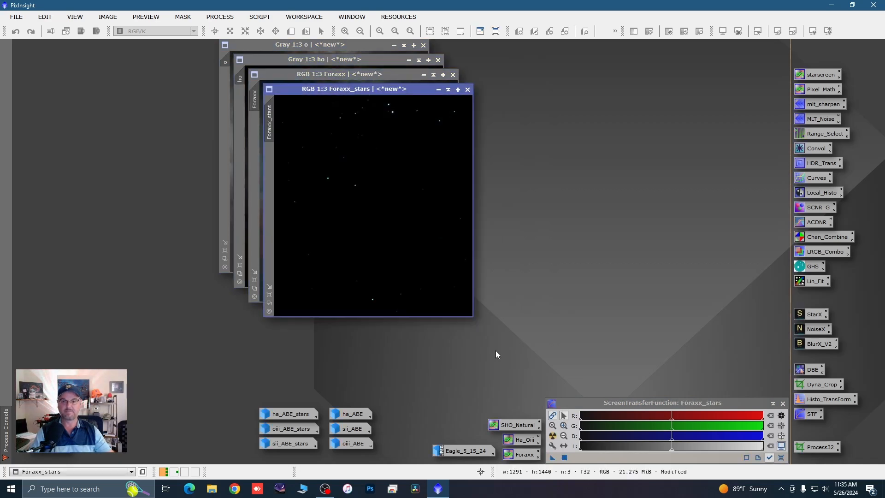
Step: Minimize Foraxx_stars above the Eagle_5_15_24 icon, move the Foraxx image aside, and close the intermediate images ho and o
{"action": "left_click", "coordinate": [438, 89]}
{"action": "left_click_drag", "start_coordinate": [394, 208], "coordinate": [445, 434]}
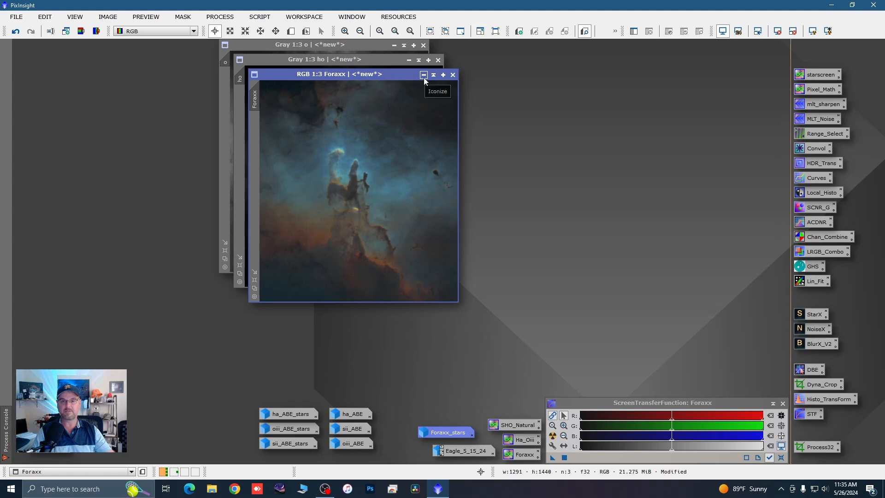
{"action": "left_click_drag", "start_coordinate": [407, 75], "coordinate": [663, 158]}
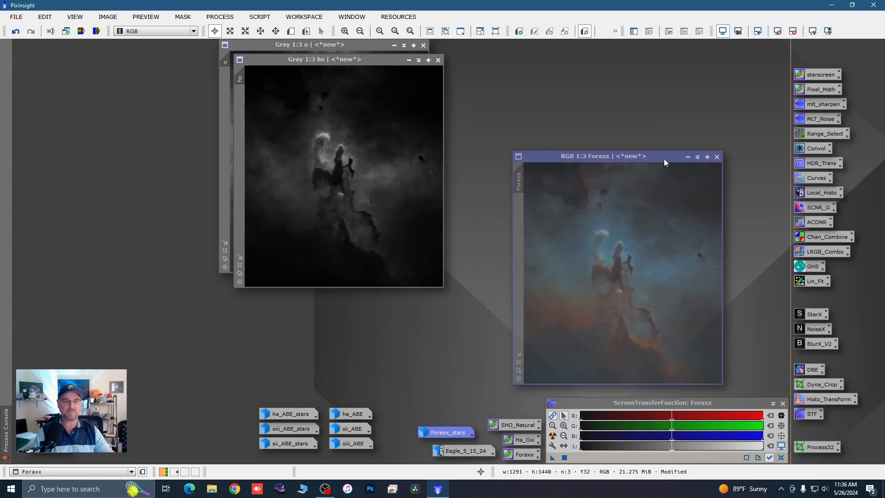
{"action": "left_click", "coordinate": [438, 61]}
{"action": "left_click", "coordinate": [423, 45]}
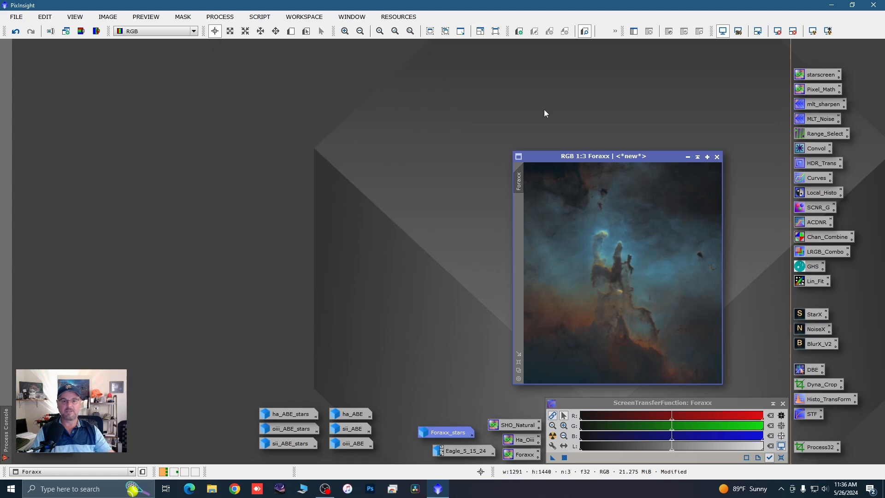
Step: Restore the starless image, fit its window to the image, and line it up directly beside the Foraxx image for comparison
{"action": "left_click_drag", "start_coordinate": [583, 151], "coordinate": [153, 99]}
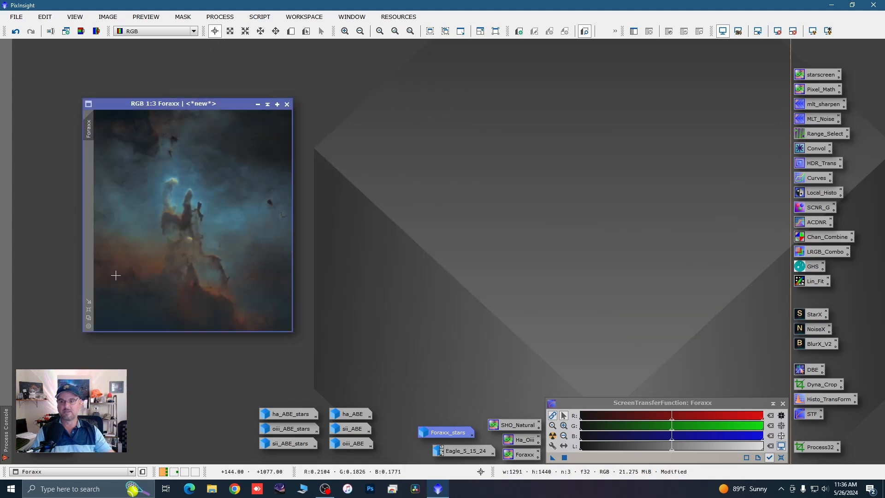
{"action": "double_click", "coordinate": [56, 446]}
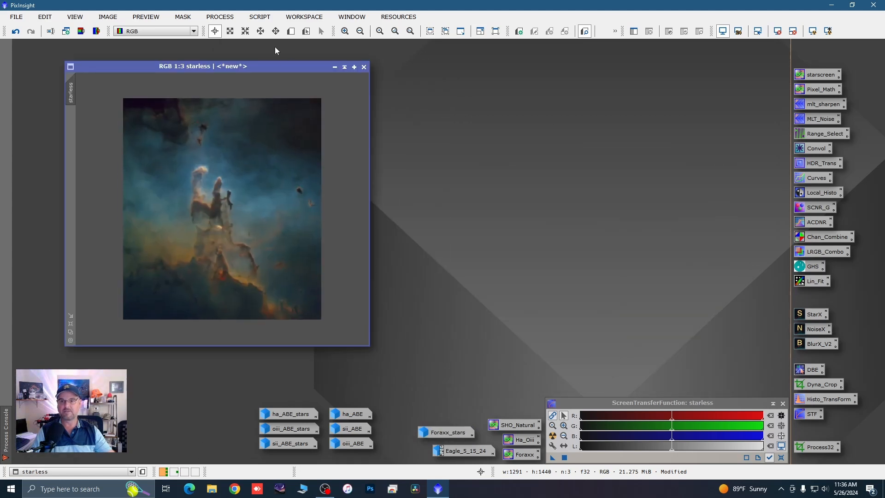
{"action": "left_click_drag", "start_coordinate": [272, 69], "coordinate": [514, 88]}
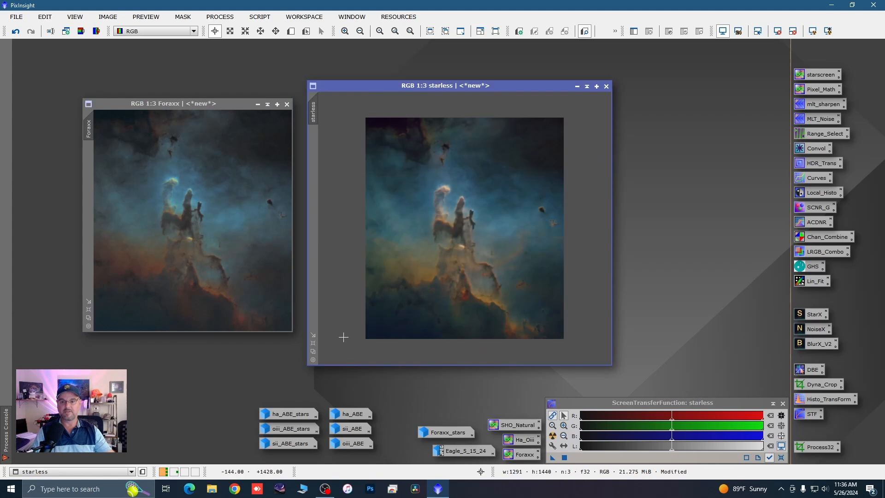
{"action": "left_click", "coordinate": [313, 351]}
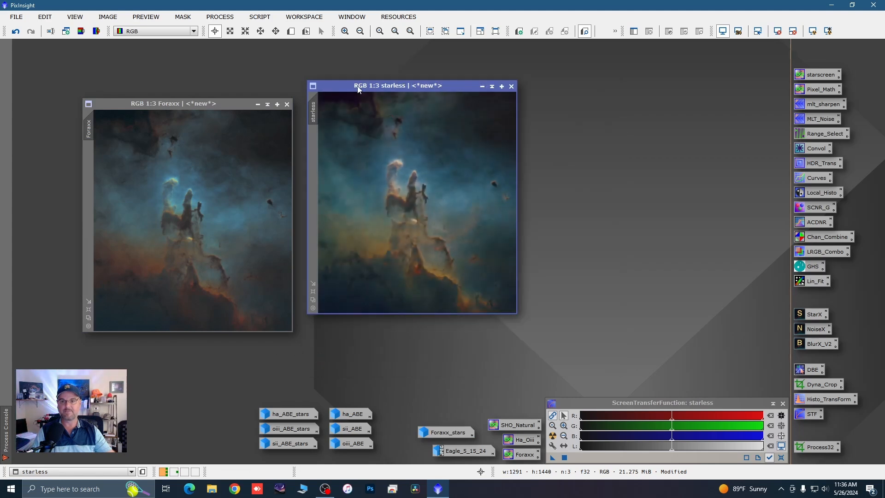
{"action": "left_click_drag", "start_coordinate": [357, 88], "coordinate": [337, 103]}
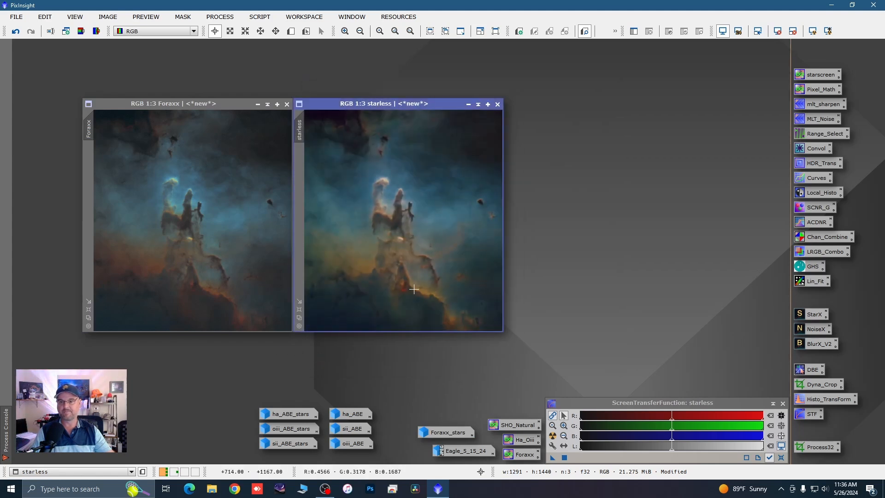
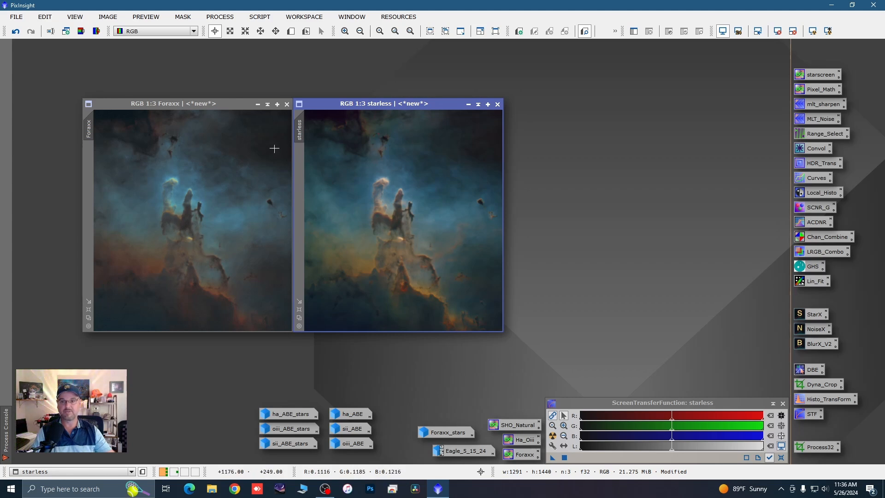
Step: Minimize the Foraxx image, park its icon out of the way, and move the starless window into clear workspace
{"action": "left_click", "coordinate": [258, 104]}
{"action": "left_click_drag", "start_coordinate": [208, 222], "coordinate": [174, 471]}
{"action": "left_click_drag", "start_coordinate": [372, 106], "coordinate": [105, 189]}
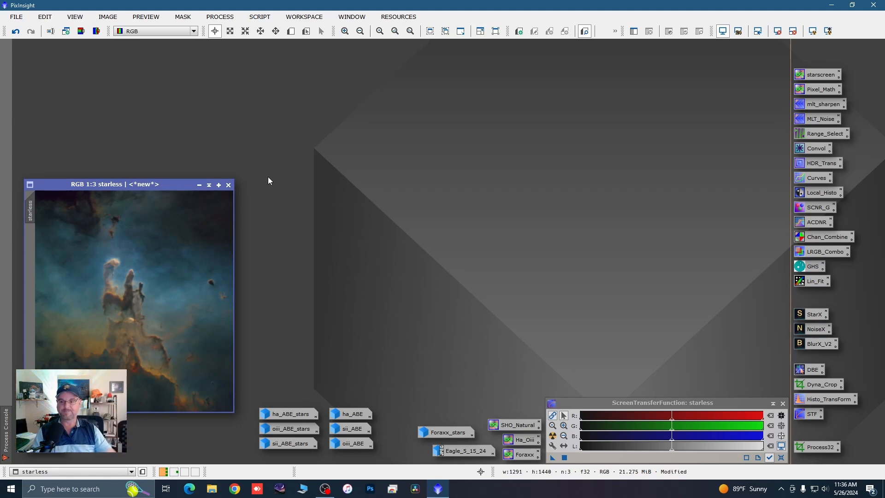
{"action": "left_click_drag", "start_coordinate": [150, 188], "coordinate": [186, 83]}
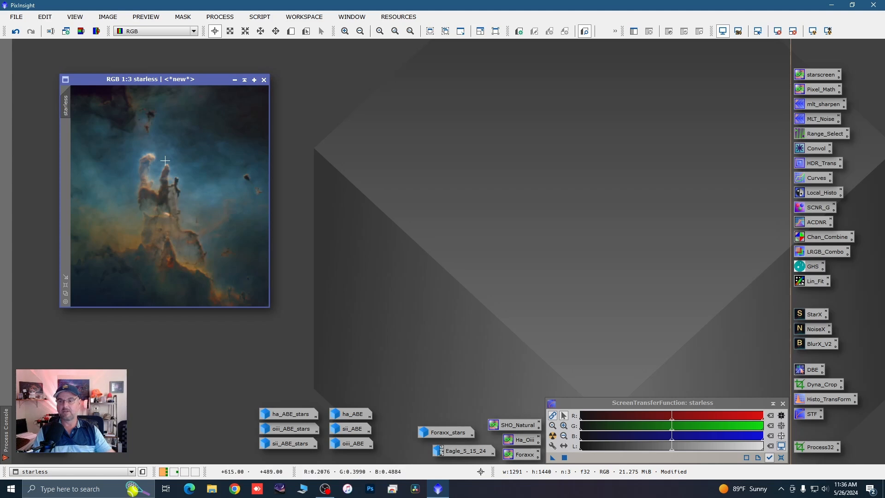
Step: Enlarge the starless window and examine the noise and detail around the pillars at several magnifications
{"action": "scroll", "coordinate": [161, 159], "scroll_direction": "up", "scroll_amount": 3}
{"action": "scroll", "coordinate": [161, 158], "scroll_direction": "up", "scroll_amount": 2}
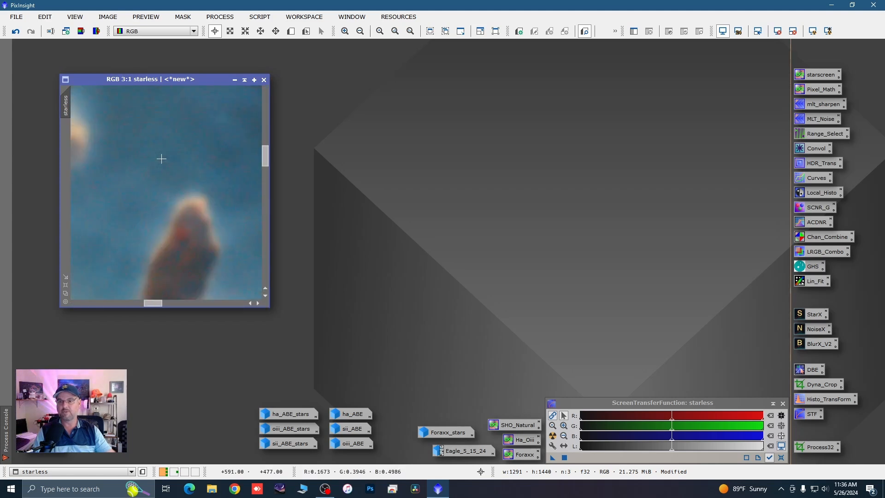
{"action": "left_click_drag", "start_coordinate": [192, 81], "coordinate": [208, 51]}
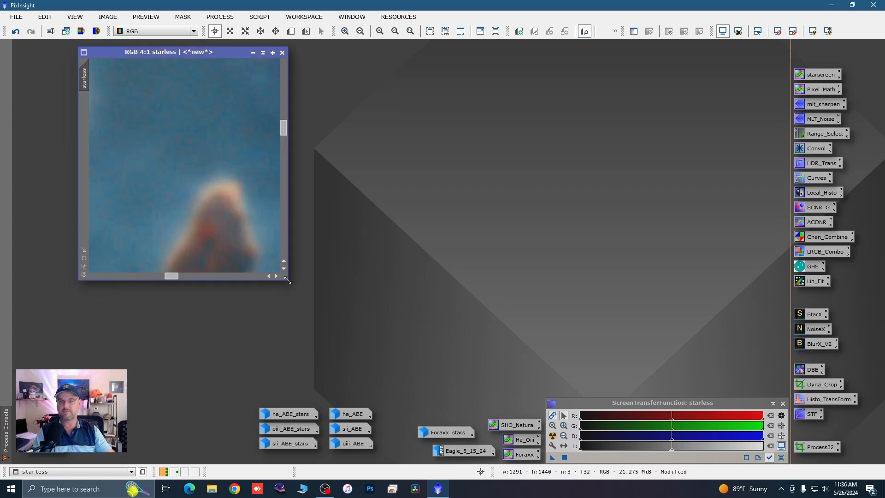
{"action": "left_click_drag", "start_coordinate": [292, 282], "coordinate": [581, 398]}
{"action": "scroll", "coordinate": [396, 228], "scroll_direction": "down", "scroll_amount": 3}
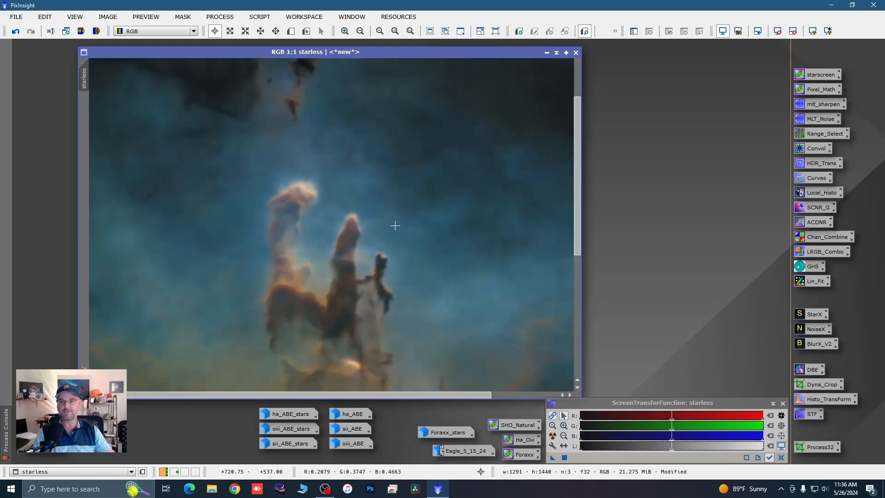
{"action": "scroll", "coordinate": [315, 209], "scroll_direction": "up", "scroll_amount": 1}
{"action": "scroll", "coordinate": [316, 209], "scroll_direction": "up", "scroll_amount": 2}
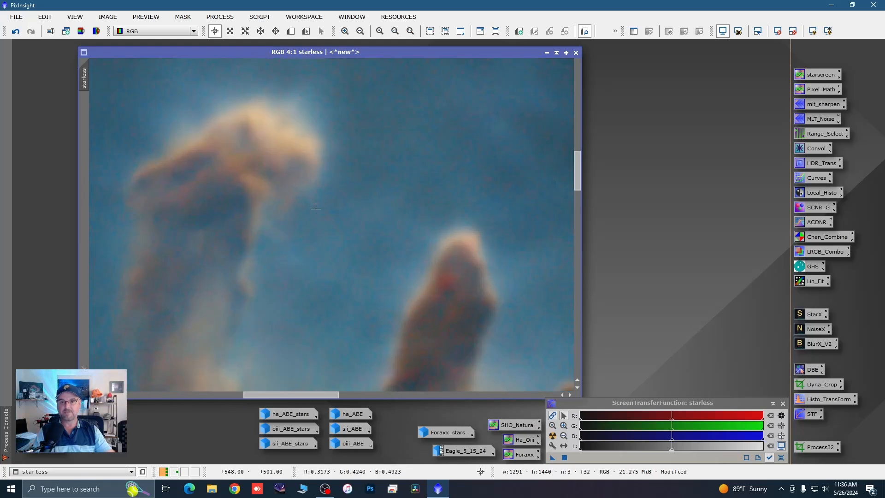
{"action": "scroll", "coordinate": [351, 229], "scroll_direction": "up", "scroll_amount": 1}
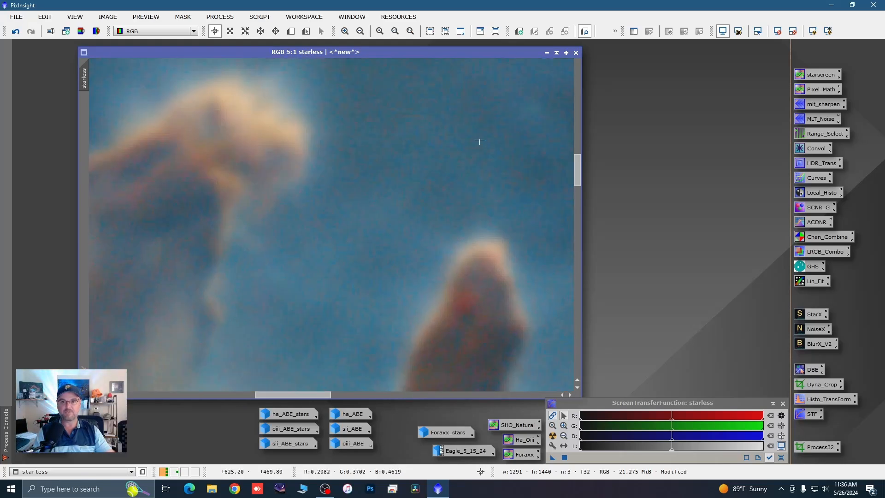
{"action": "scroll", "coordinate": [387, 139], "scroll_direction": "down", "scroll_amount": 4}
{"action": "scroll", "coordinate": [247, 167], "scroll_direction": "down", "scroll_amount": 3}
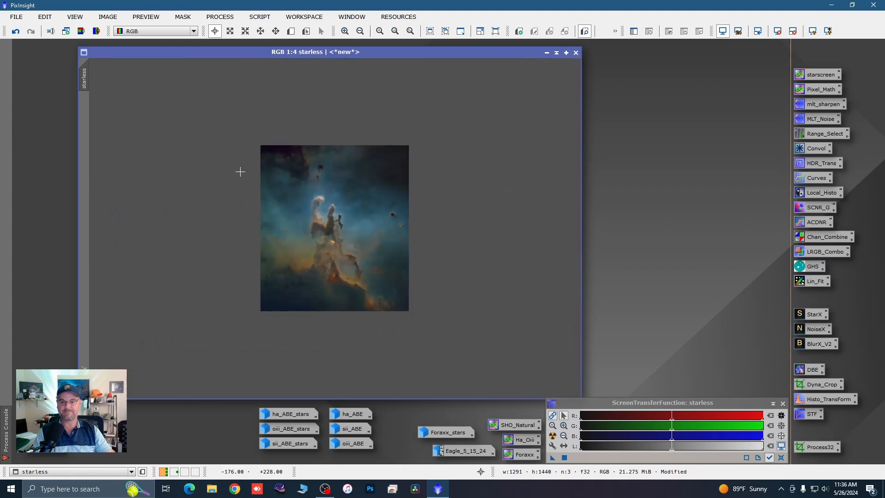
{"action": "scroll", "coordinate": [306, 152], "scroll_direction": "up", "scroll_amount": 2}
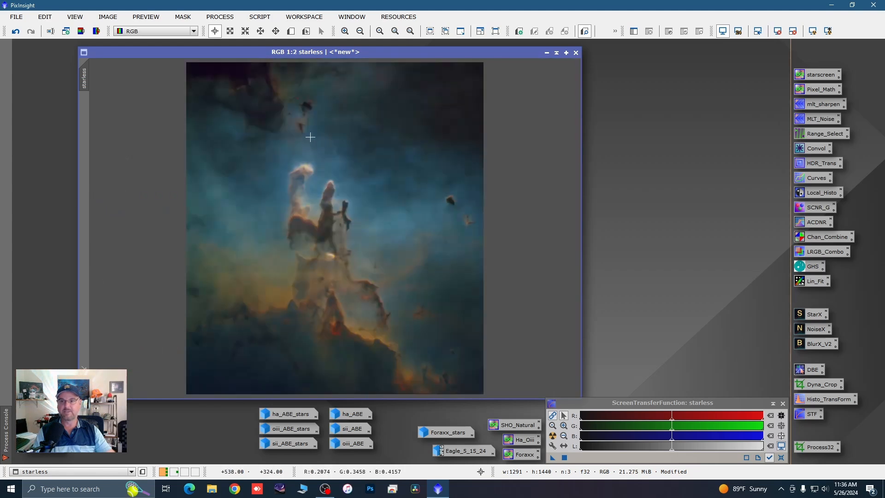
Step: Extract the lightness component of the starless image as a separate grayscale image and minimize the color original
{"action": "left_click", "coordinate": [80, 31]}
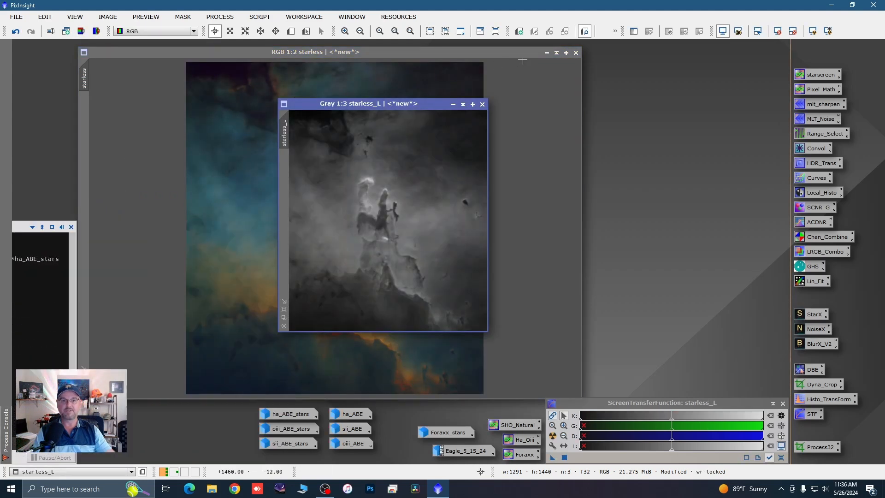
{"action": "left_click", "coordinate": [547, 52]}
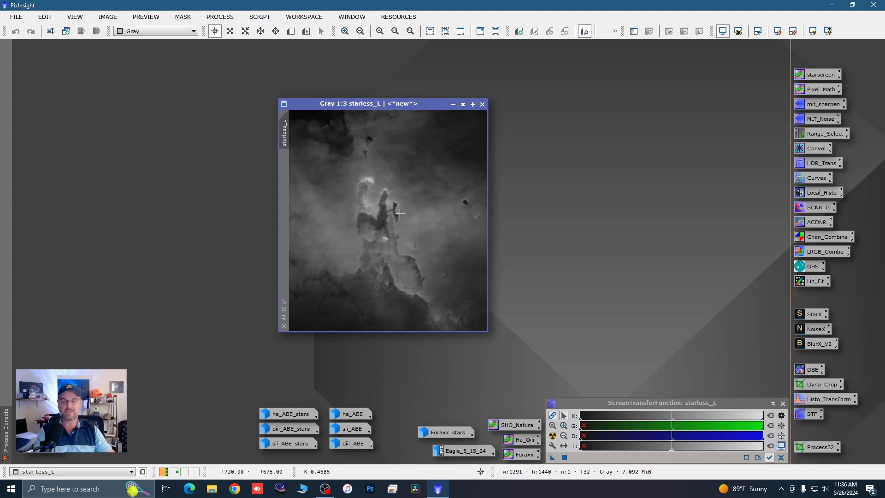
{"action": "scroll", "coordinate": [388, 176], "scroll_direction": "up", "scroll_amount": 2}
{"action": "scroll", "coordinate": [410, 203], "scroll_direction": "down", "scroll_amount": 2}
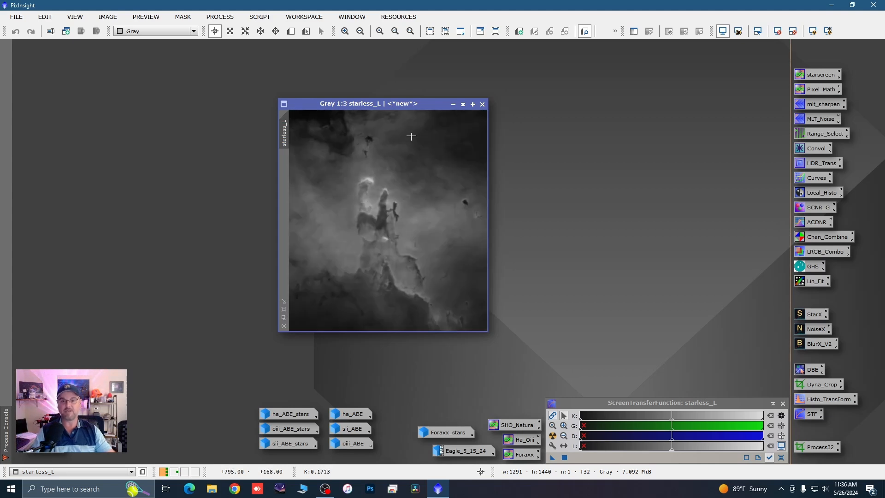
{"action": "left_click_drag", "start_coordinate": [436, 103], "coordinate": [347, 96]}
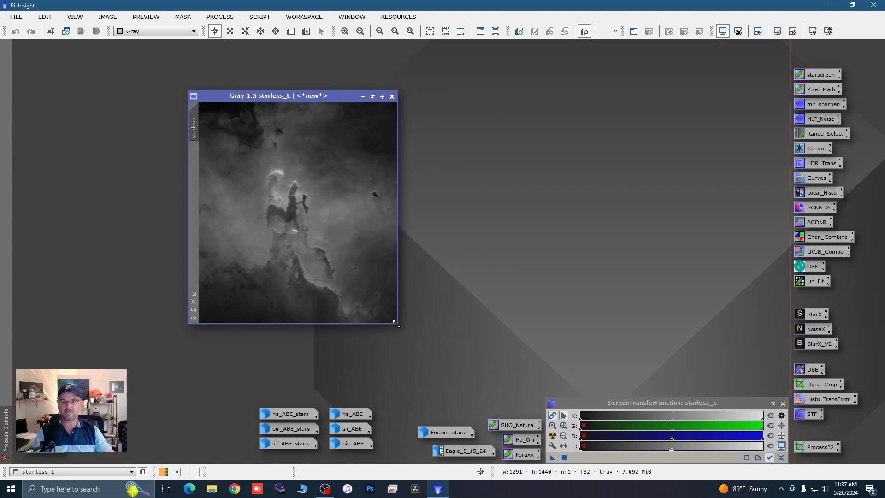
{"action": "left_click_drag", "start_coordinate": [395, 324], "coordinate": [470, 380]}
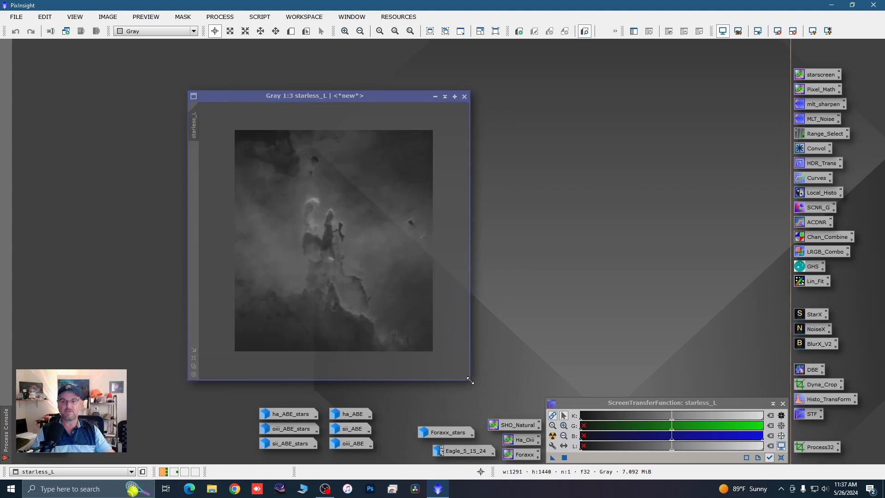
Step: With a CurvesTransformation real-time preview of the luminance image, shape RGB/K with points at about 0.09/0.09, 0.25/0.28 and 0.63/0.70
{"action": "left_click", "coordinate": [810, 182]}
{"action": "double_click", "coordinate": [811, 183]}
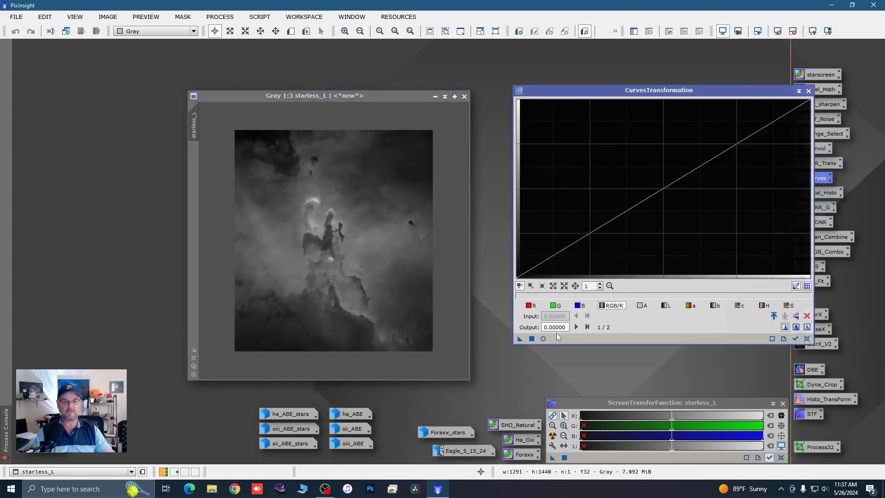
{"action": "left_click", "coordinate": [543, 339]}
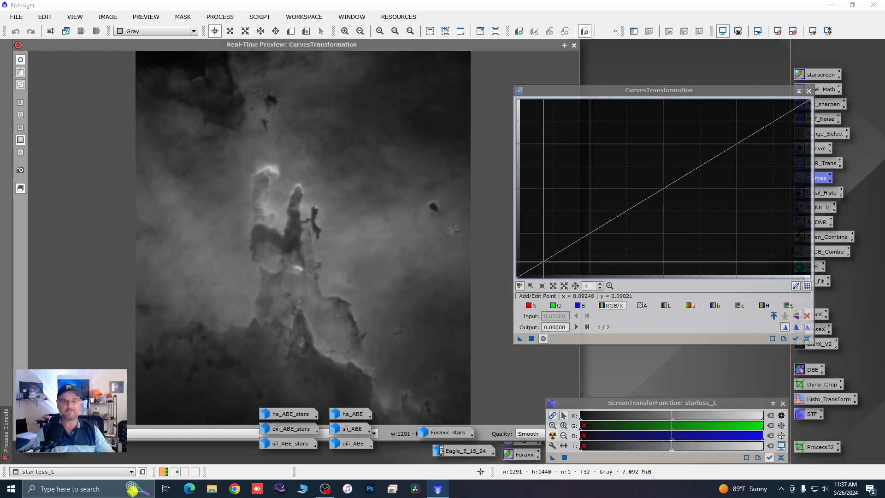
{"action": "left_click", "coordinate": [543, 262]}
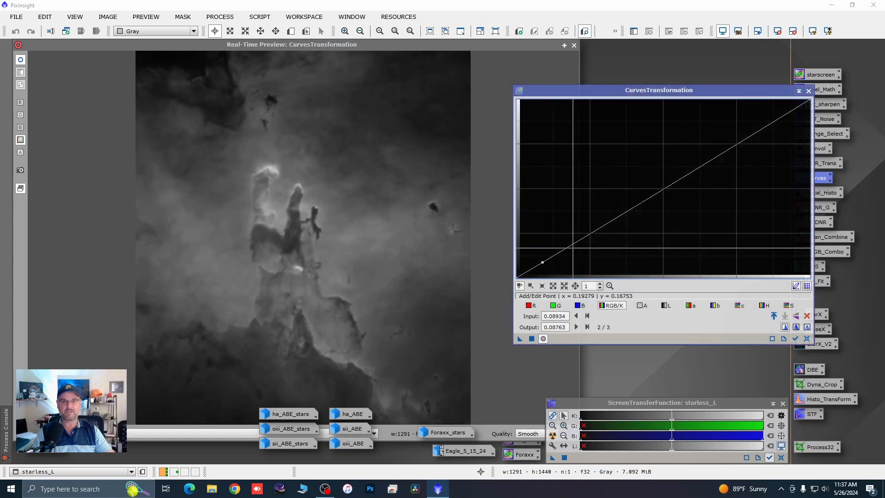
{"action": "left_click", "coordinate": [590, 231]}
{"action": "left_click_drag", "start_coordinate": [591, 232], "coordinate": [590, 228]}
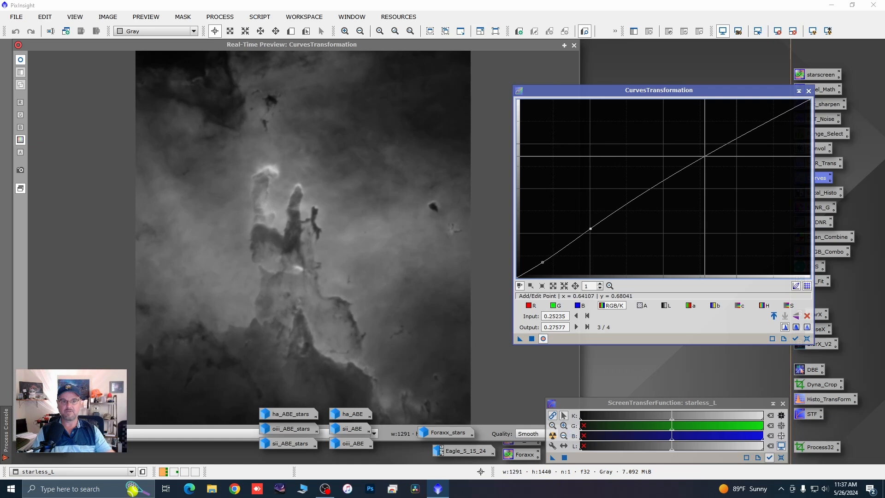
{"action": "left_click_drag", "start_coordinate": [701, 146], "coordinate": [700, 153]}
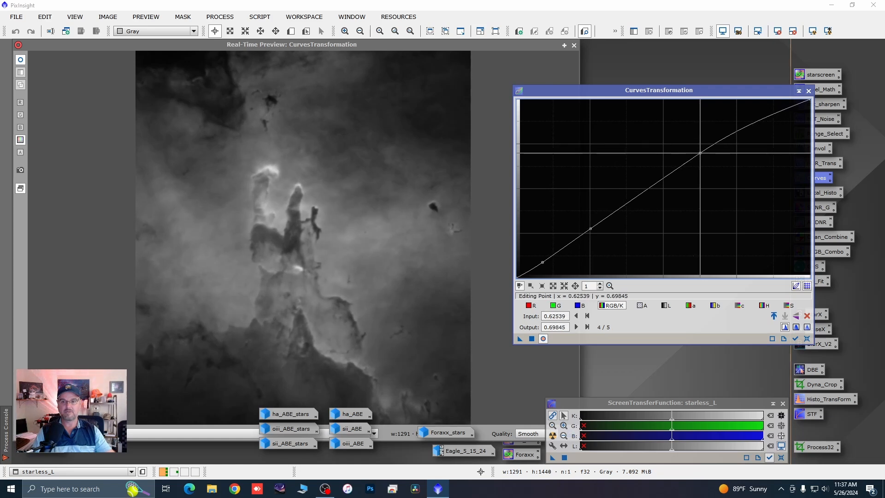
Step: Apply the curve to the luminance image, then reset and close CurvesTransformation and its real-time preview
{"action": "left_click", "coordinate": [533, 341]}
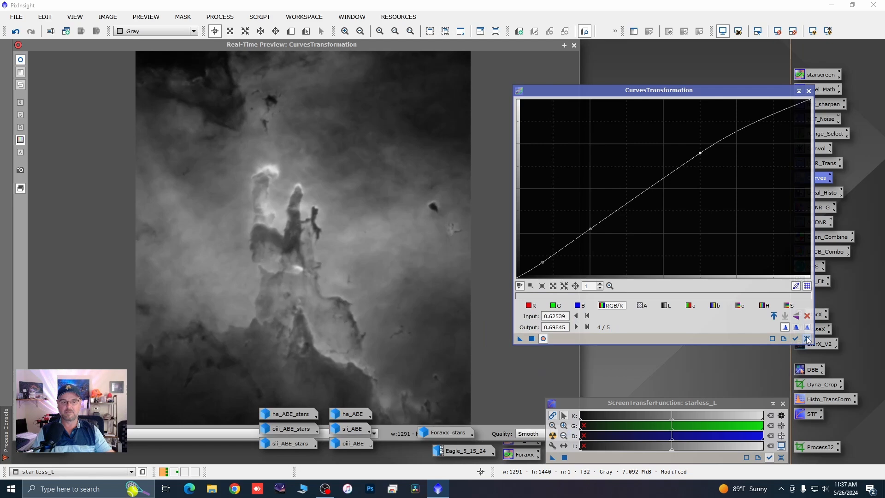
{"action": "left_click", "coordinate": [807, 339]}
{"action": "left_click", "coordinate": [809, 91]}
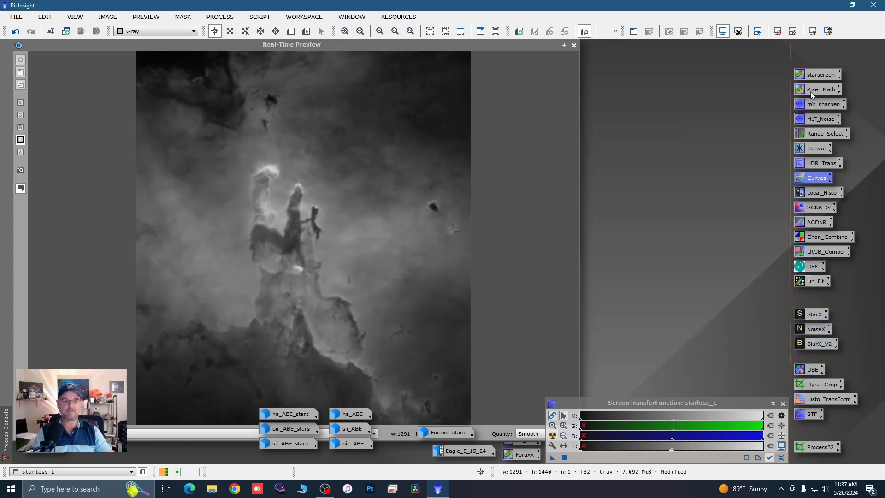
{"action": "left_click", "coordinate": [573, 45]}
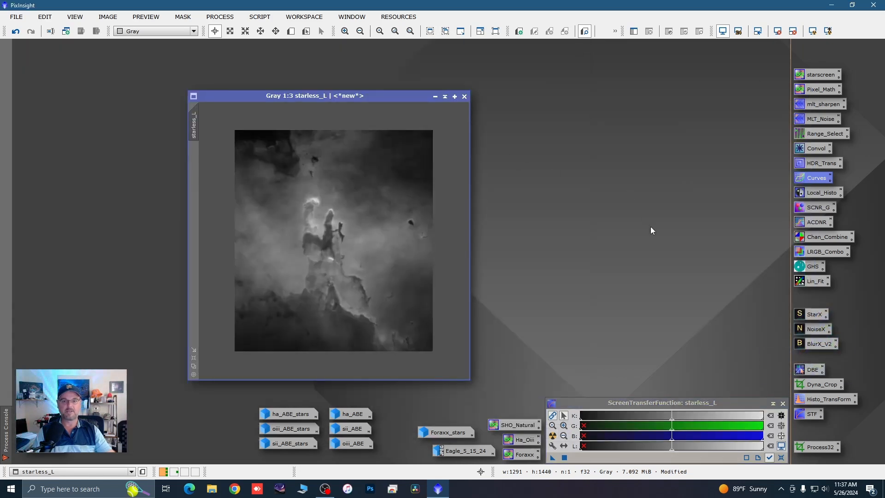
Step: Run NoiseXTerminator on the luminance image with Denoise 0.72 and Detail 0.20, and check the smoothed background up close
{"action": "left_click", "coordinate": [809, 329]}
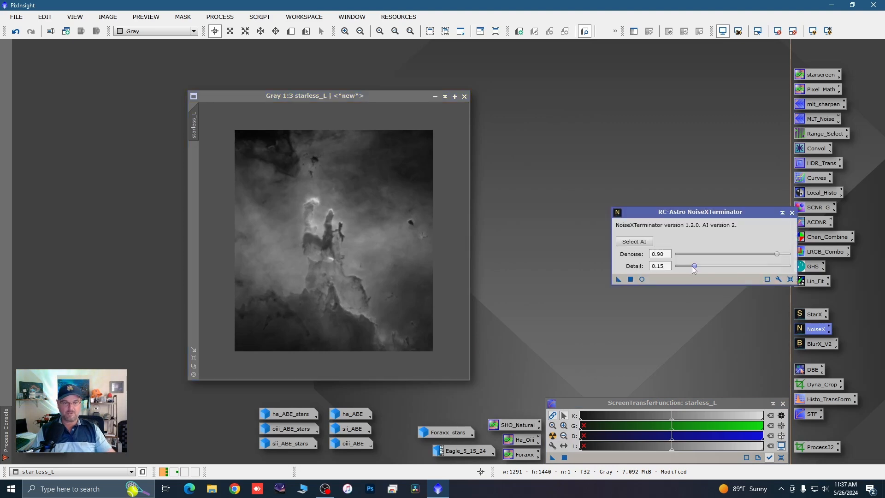
{"action": "left_click_drag", "start_coordinate": [693, 269], "coordinate": [699, 269]}
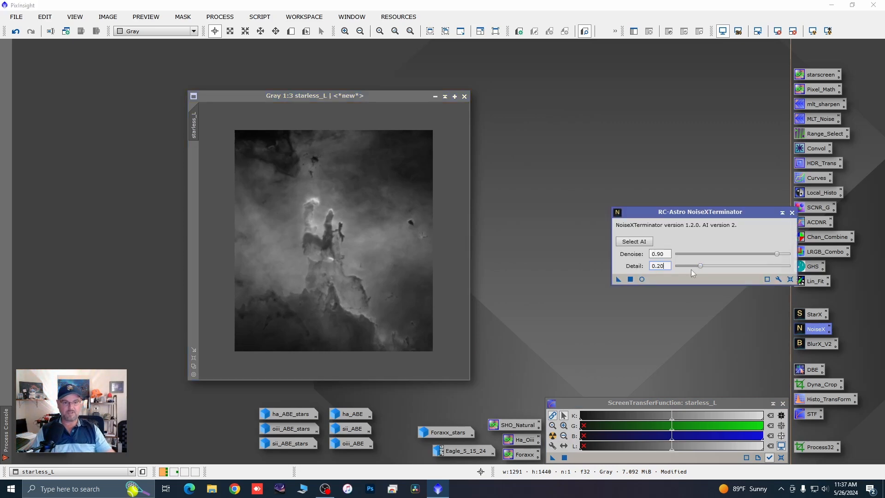
{"action": "left_click_drag", "start_coordinate": [778, 256], "coordinate": [769, 256]}
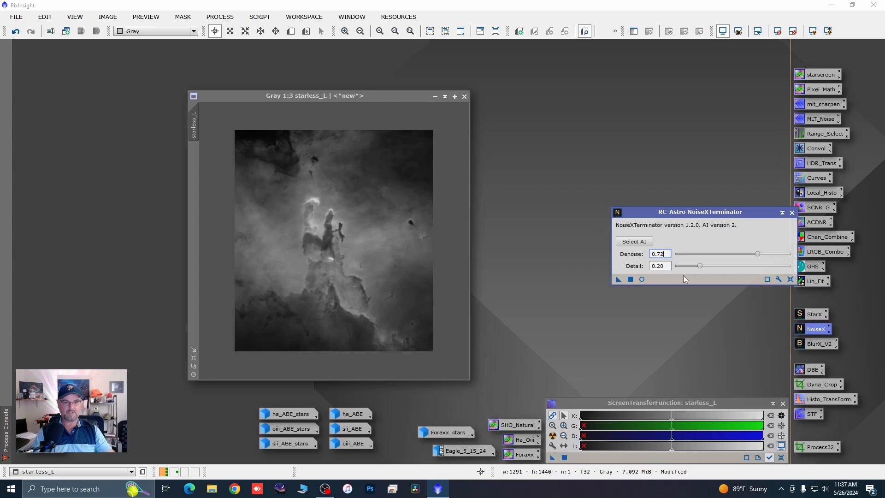
{"action": "left_click_drag", "start_coordinate": [618, 280], "coordinate": [408, 302]}
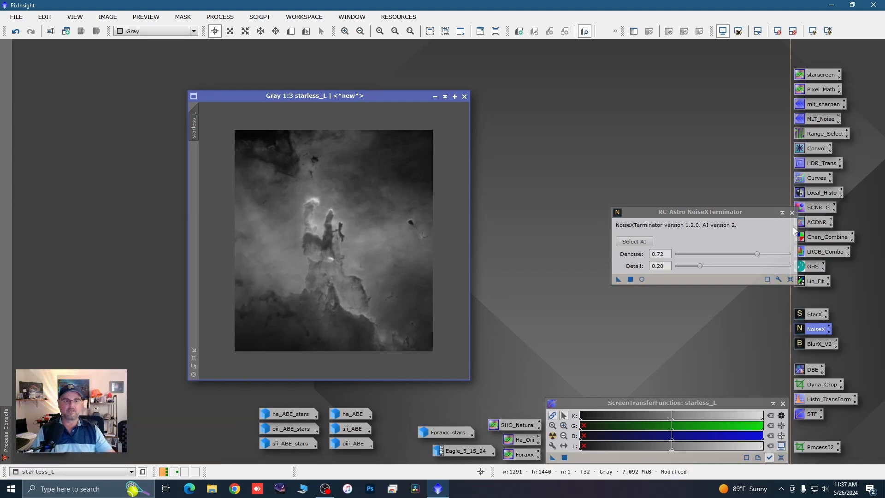
{"action": "left_click", "coordinate": [791, 213]}
{"action": "scroll", "coordinate": [411, 181], "scroll_direction": "up", "scroll_amount": 5}
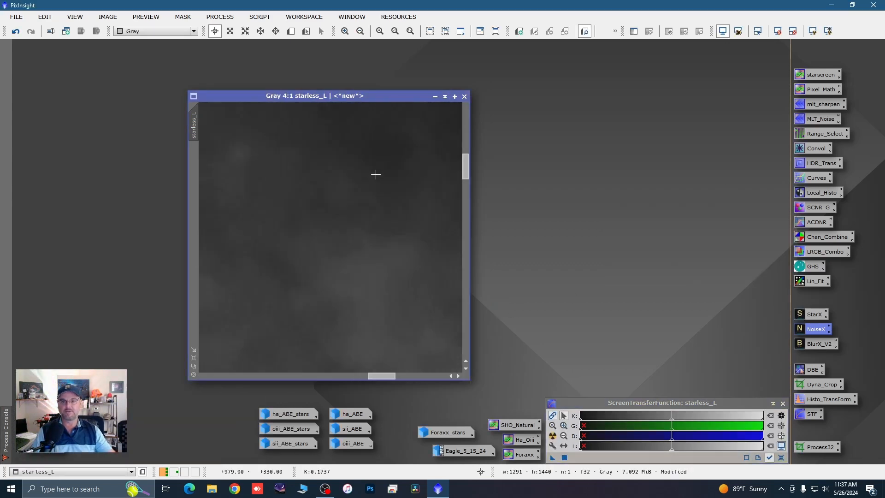
{"action": "scroll", "coordinate": [375, 174], "scroll_direction": "down", "scroll_amount": 6}
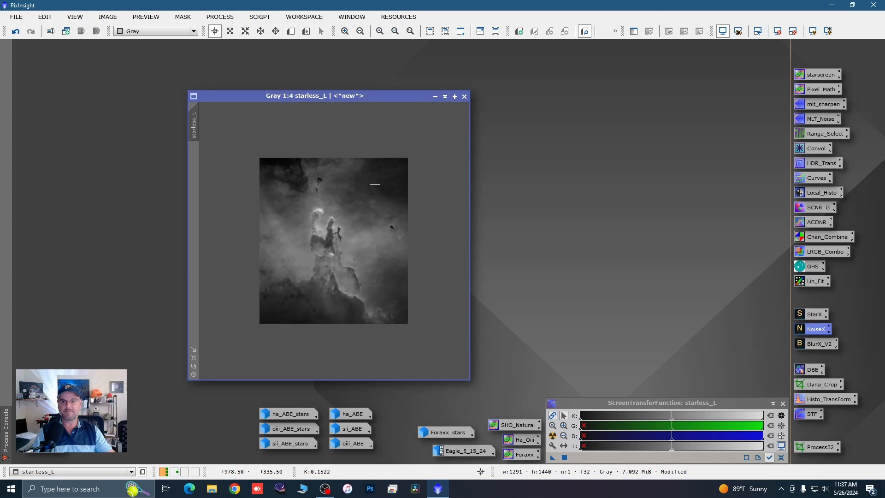
Step: Minimize the luminance image above the Foraxx_stars icon, and restore the starless color image with clear space beside it
{"action": "left_click", "coordinate": [435, 96]}
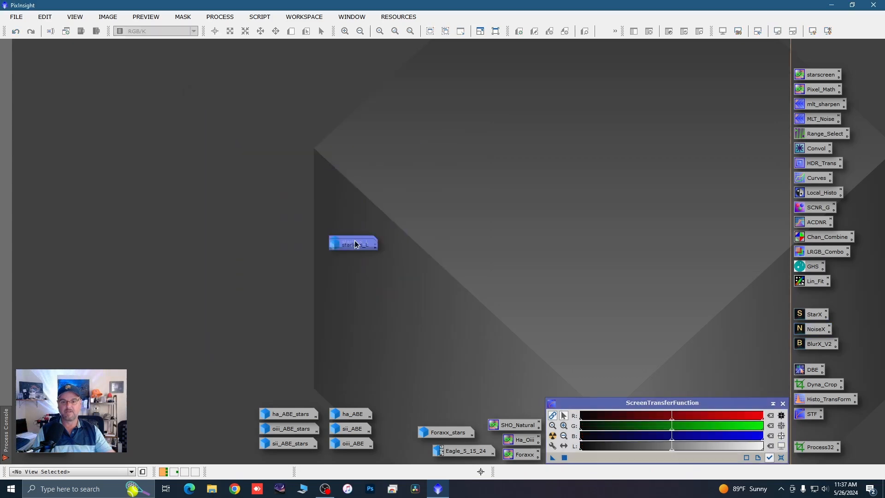
{"action": "left_click_drag", "start_coordinate": [356, 245], "coordinate": [445, 415]}
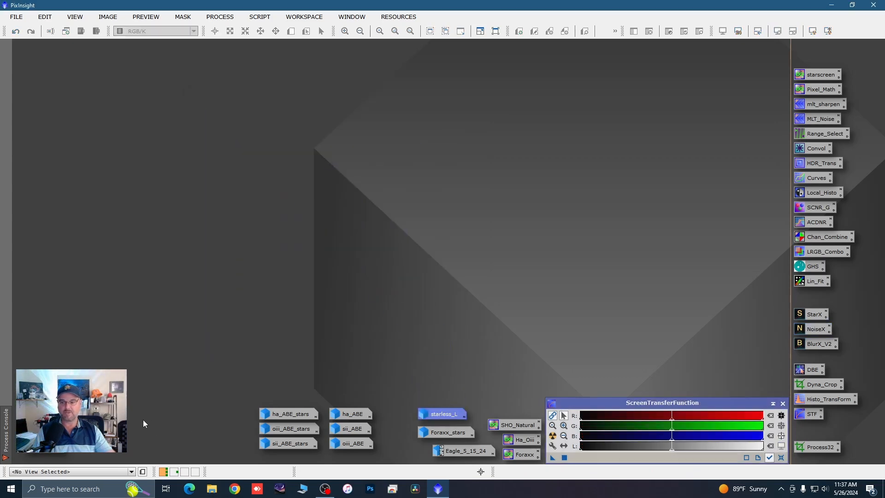
{"action": "double_click", "coordinate": [55, 395]}
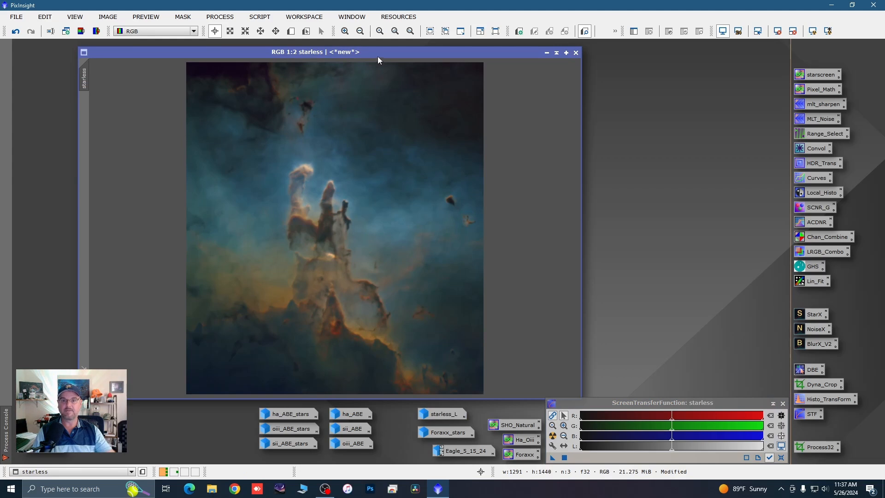
{"action": "left_click_drag", "start_coordinate": [378, 54], "coordinate": [327, 54]}
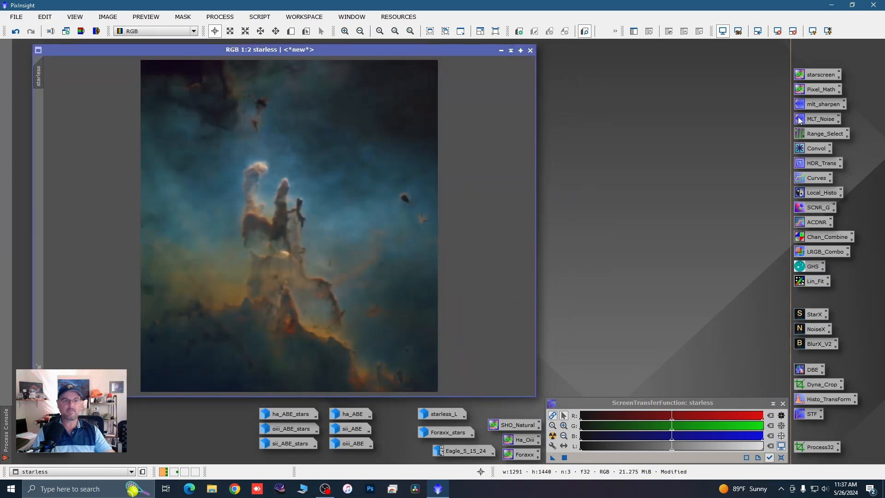
Step: Blur the starless color image using Convolution with StdDev 5.80, judging it in a real-time preview, then close the tool and preview
{"action": "double_click", "coordinate": [809, 149]}
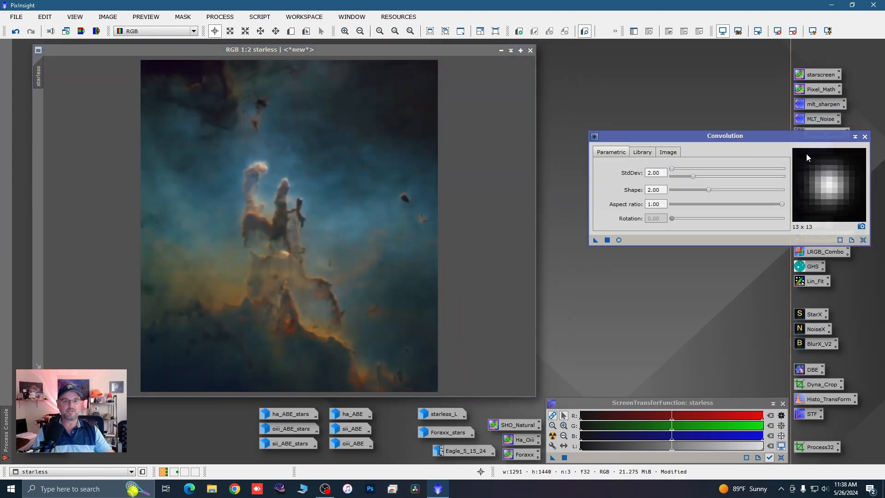
{"action": "left_click", "coordinate": [619, 240]}
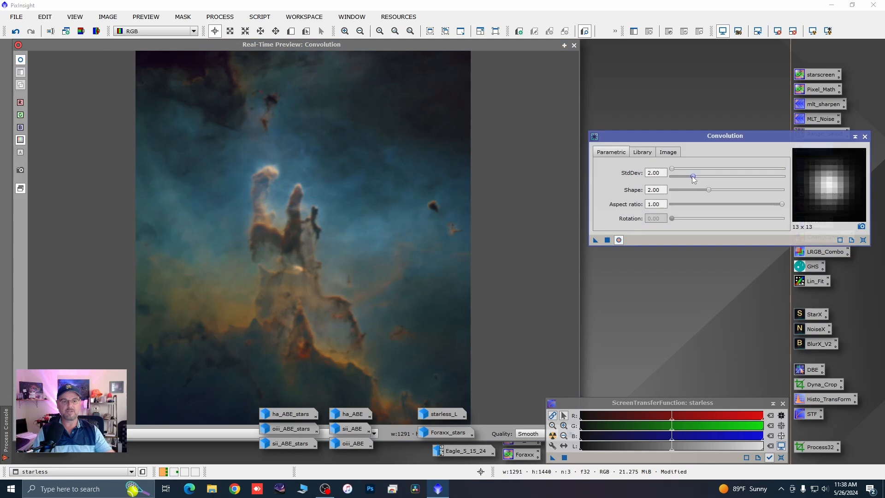
{"action": "left_click_drag", "start_coordinate": [693, 176], "coordinate": [736, 179]}
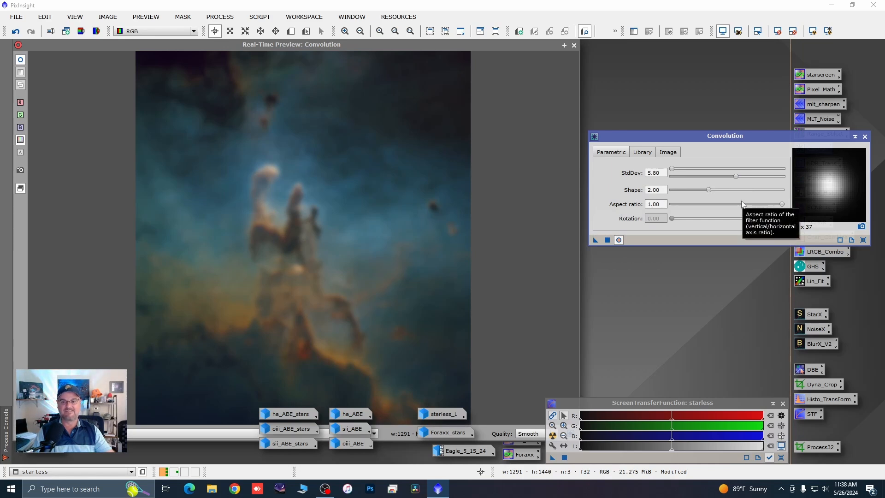
{"action": "left_click", "coordinate": [865, 138]}
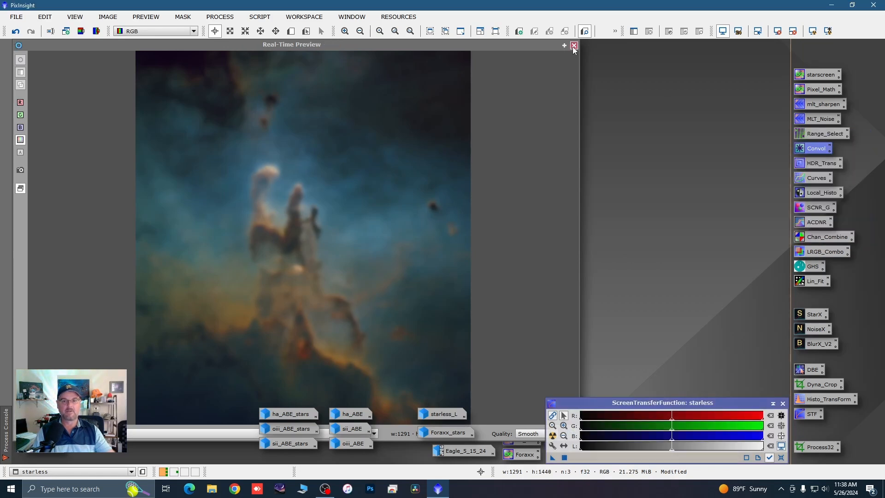
{"action": "left_click", "coordinate": [573, 45]}
Step: Compare the starless image up close before and after the convolution by undoing and redoing it, keeping the blurred version
{"action": "scroll", "coordinate": [312, 168], "scroll_direction": "up", "scroll_amount": 3}
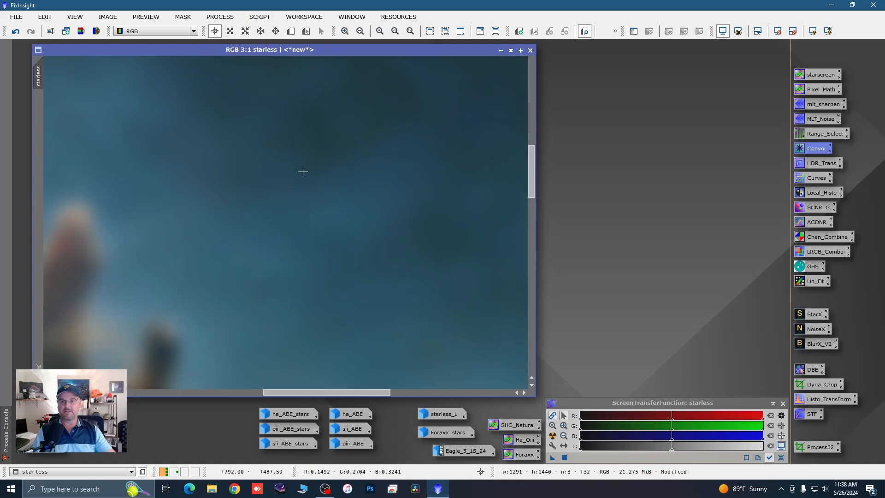
{"action": "left_click", "coordinate": [18, 35]}
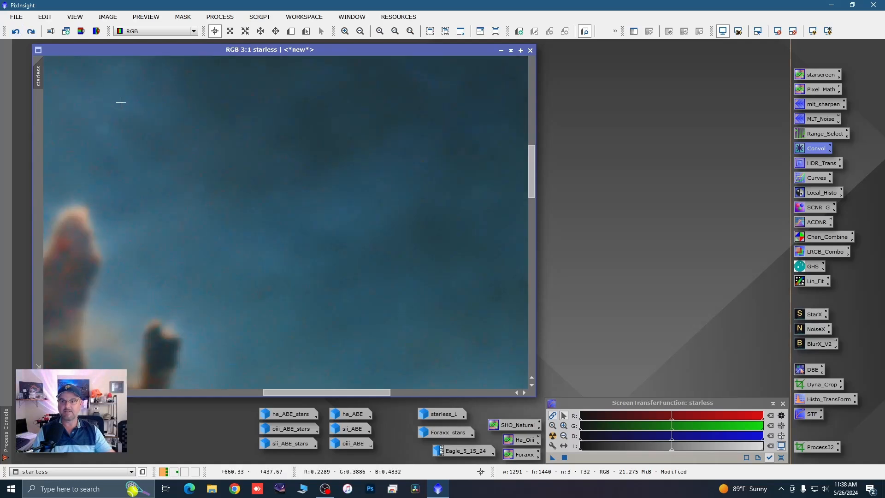
{"action": "scroll", "coordinate": [122, 104], "scroll_direction": "up", "scroll_amount": 3}
{"action": "scroll", "coordinate": [121, 104], "scroll_direction": "up", "scroll_amount": 1}
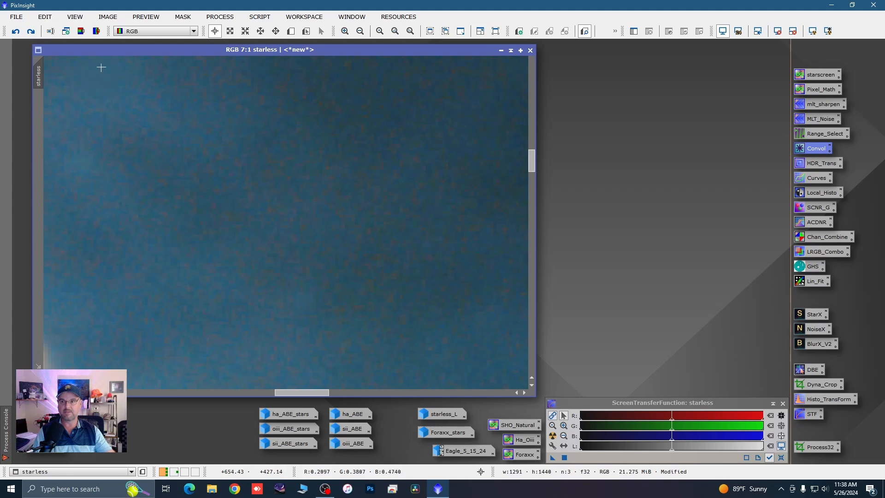
{"action": "left_click", "coordinate": [31, 33]}
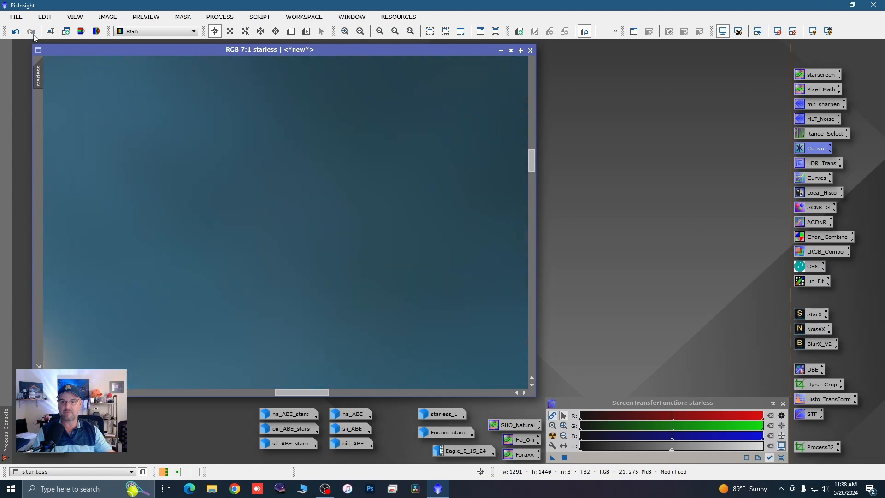
{"action": "left_click", "coordinate": [501, 51]}
{"action": "double_click", "coordinate": [64, 429]}
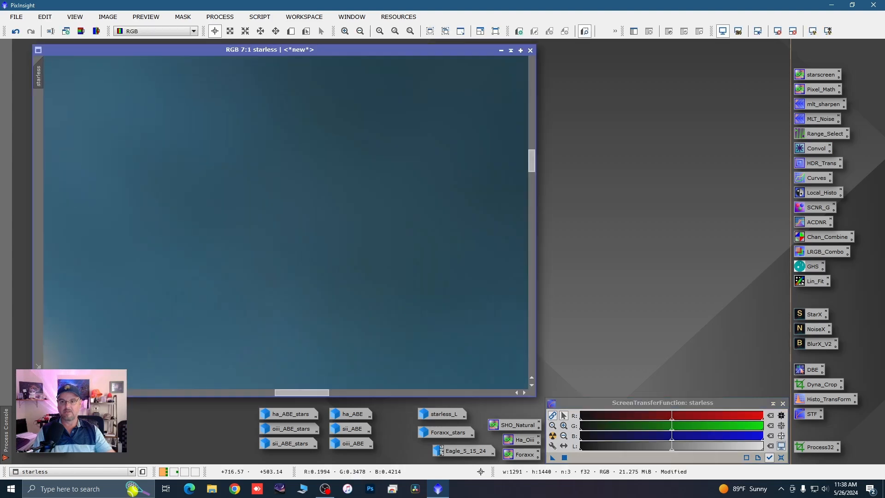
{"action": "scroll", "coordinate": [302, 179], "scroll_direction": "down", "scroll_amount": 8}
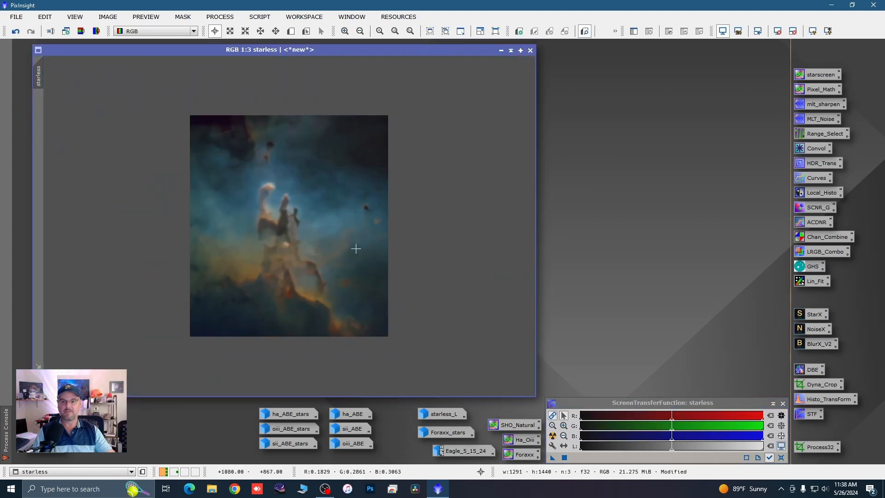
Step: Apply LRGBCombination to the starless image with starless_L as L, channels R, G and B disabled, and Saturation 0.430, then close the tool
{"action": "double_click", "coordinate": [813, 252]}
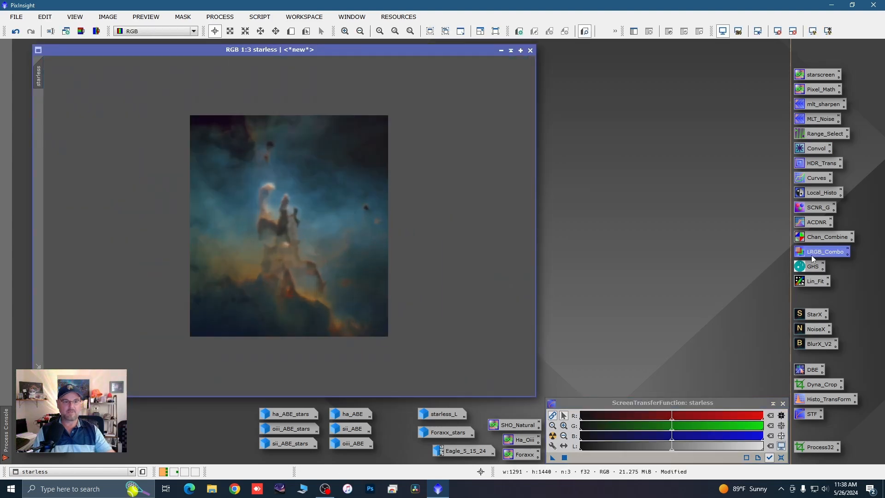
{"action": "left_click_drag", "start_coordinate": [439, 418], "coordinate": [664, 192]}
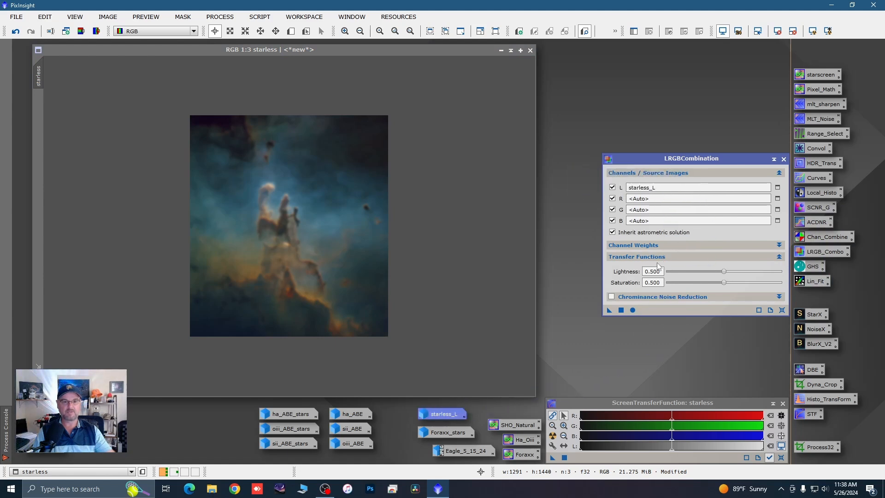
{"action": "left_click", "coordinate": [612, 199]}
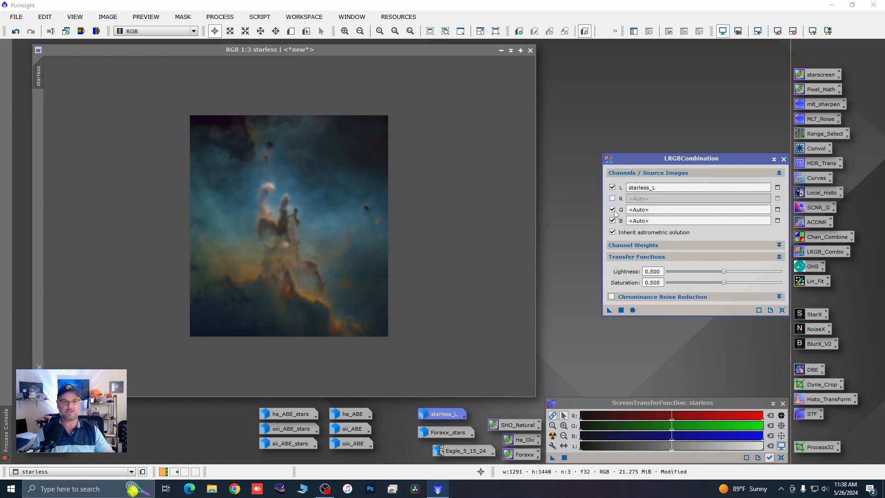
{"action": "left_click", "coordinate": [612, 210]}
{"action": "left_click", "coordinate": [612, 221]}
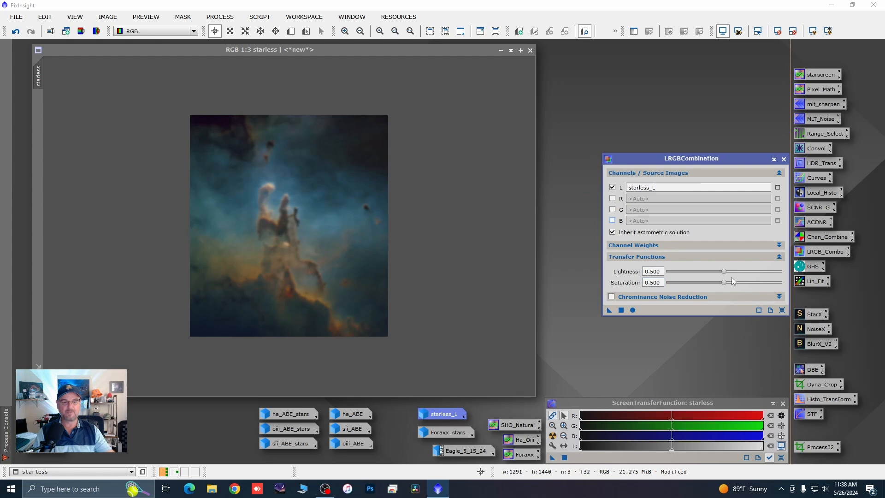
{"action": "left_click_drag", "start_coordinate": [725, 284], "coordinate": [719, 286]}
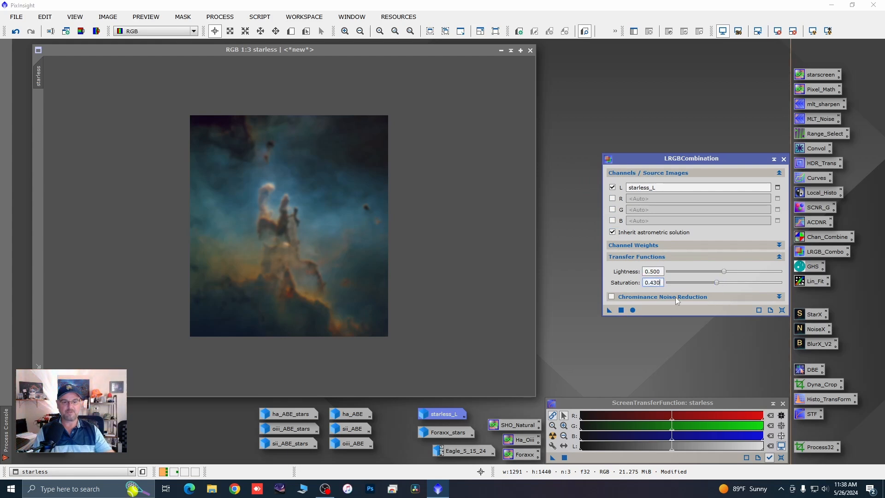
{"action": "left_click_drag", "start_coordinate": [609, 310], "coordinate": [357, 287]}
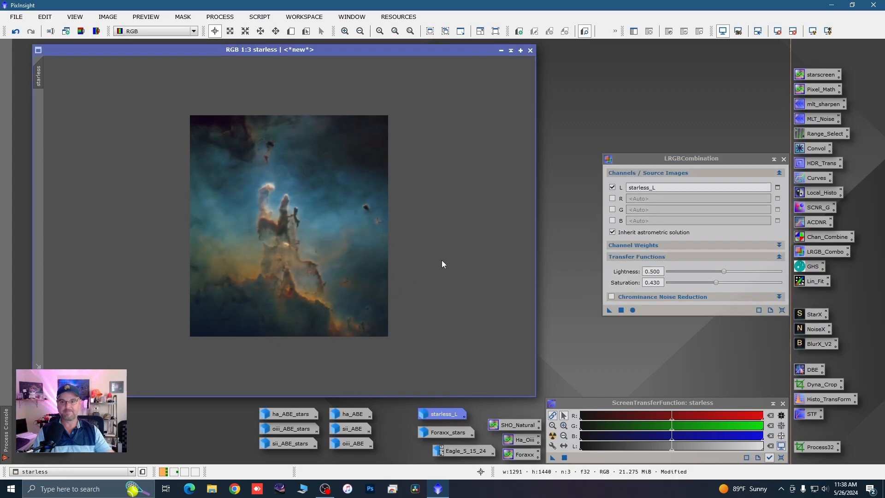
{"action": "left_click", "coordinate": [783, 159]}
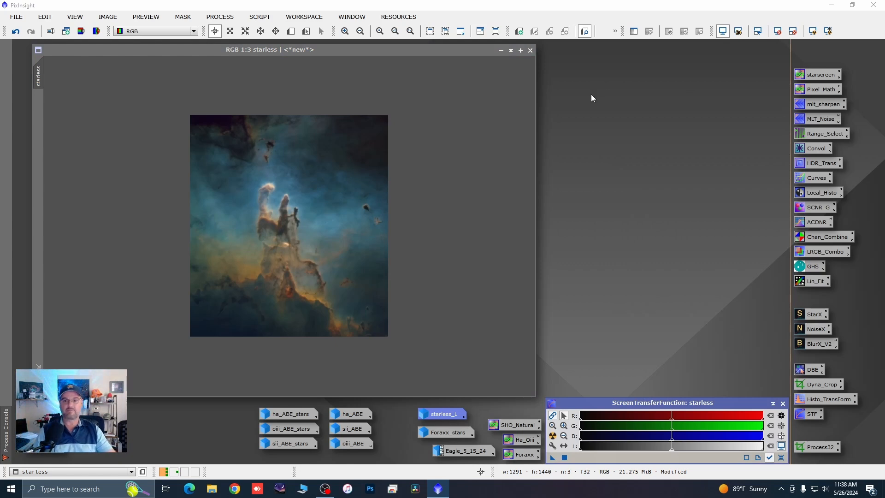
Step: Minimize the starless image, restore Foraxx_stars, and enlarge its window near the workspace's upper left for a closer view of the stars
{"action": "left_click", "coordinate": [500, 51]}
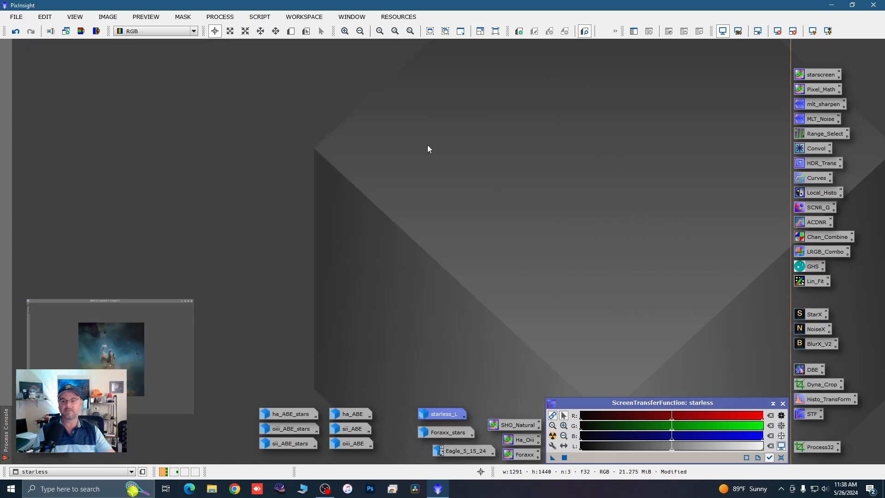
{"action": "double_click", "coordinate": [430, 432]}
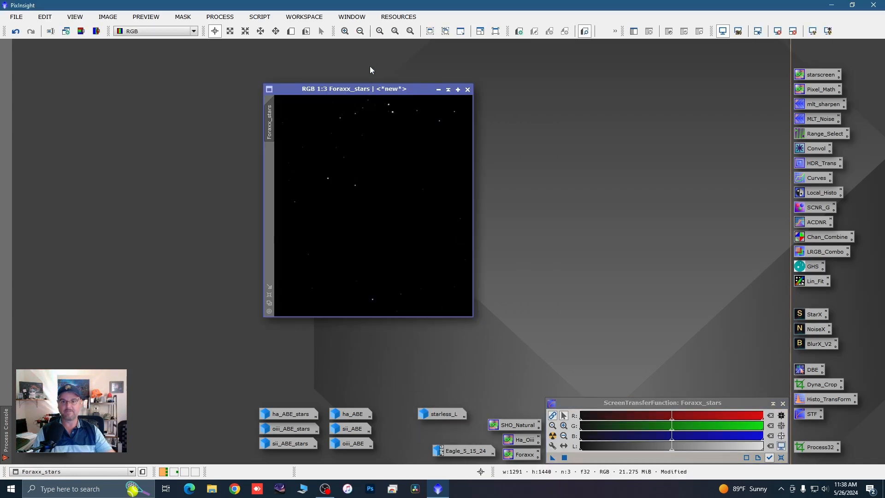
{"action": "left_click_drag", "start_coordinate": [373, 90], "coordinate": [175, 77]}
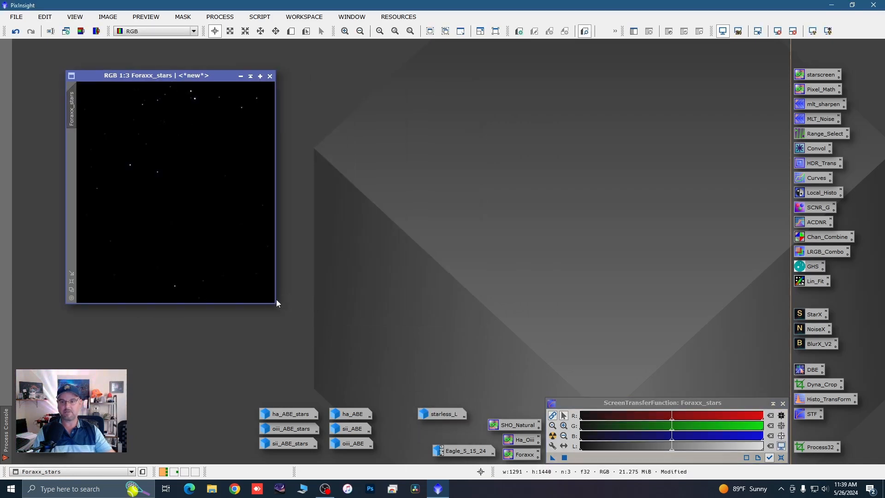
{"action": "left_click_drag", "start_coordinate": [273, 303], "coordinate": [356, 380]}
{"action": "scroll", "coordinate": [306, 342], "scroll_direction": "up", "scroll_amount": 1}
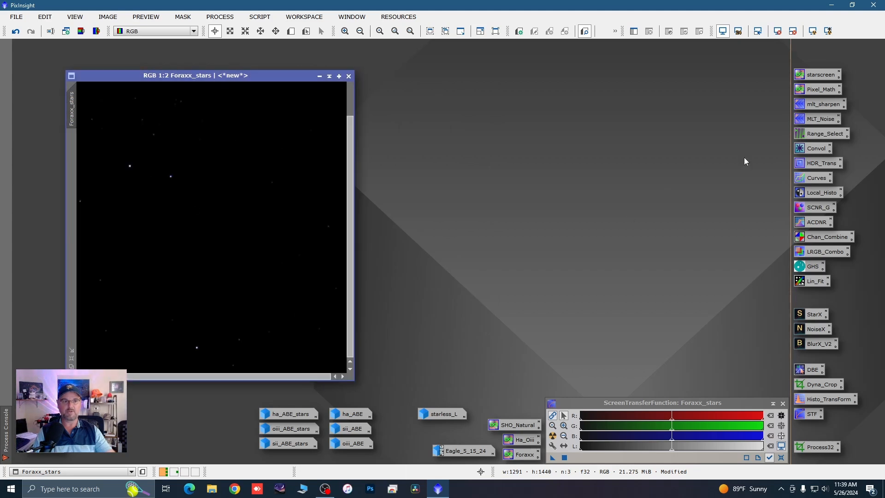
Step: Open GeneralizedHyperbolicStretch beside the Foraxx_stars image and start its real-time preview
{"action": "double_click", "coordinate": [812, 266]}
{"action": "double_click", "coordinate": [708, 49]}
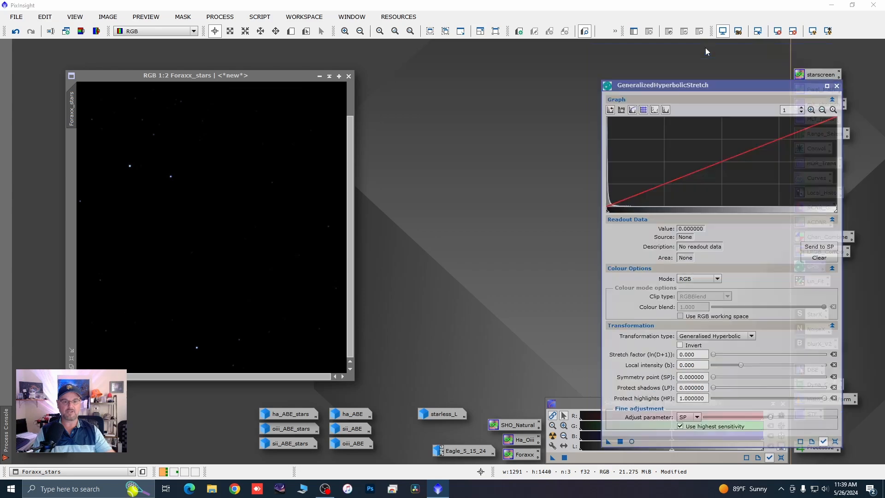
{"action": "left_click", "coordinate": [761, 228]}
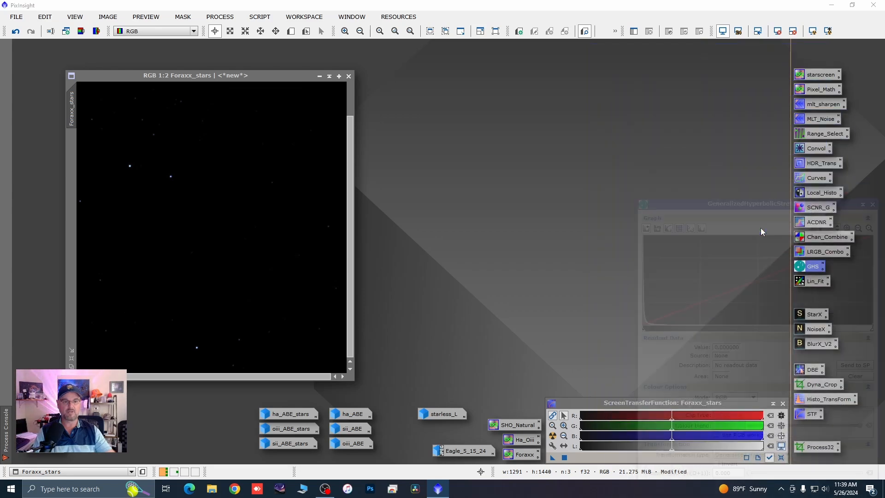
{"action": "left_click_drag", "start_coordinate": [743, 51], "coordinate": [696, 51]}
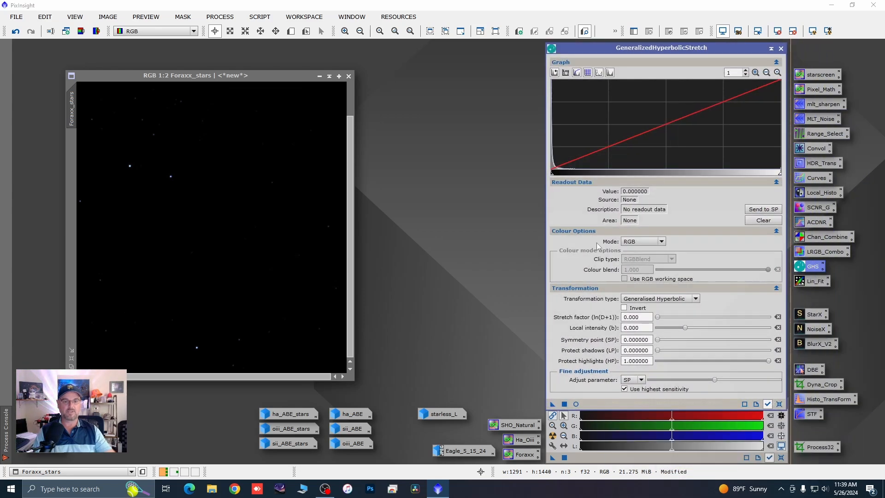
{"action": "left_click", "coordinate": [576, 404]}
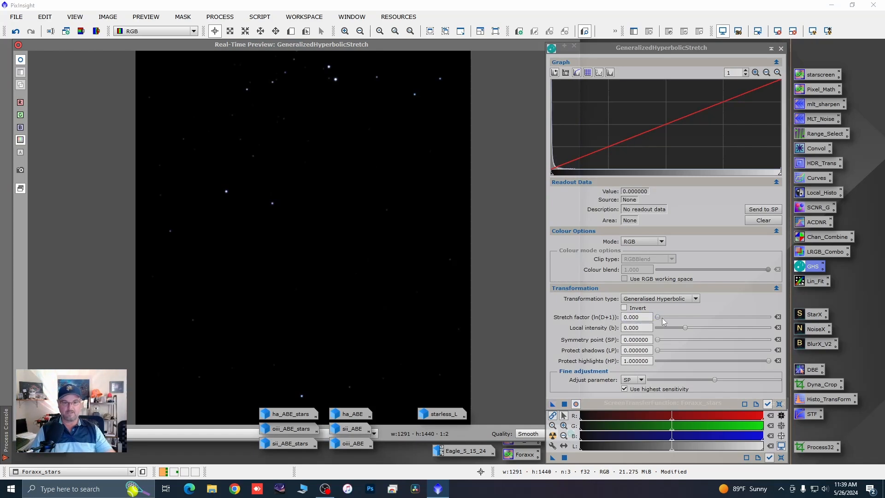
Step: Stretch the Foraxx_stars image with a stretch factor of 2.320, then reset and close GeneralizedHyperbolicStretch and its preview
{"action": "mouse_move", "coordinate": [662, 318]}
{"action": "left_mouse_down"}
{"action": "mouse_move", "coordinate": [679, 316]}
{"action": "mouse_move", "coordinate": [671, 316]}
{"action": "left_mouse_up"}
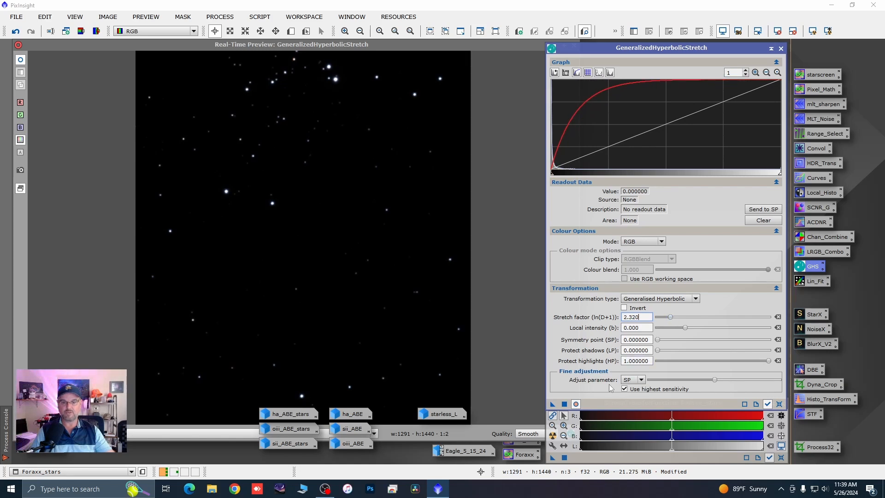
{"action": "left_click", "coordinate": [565, 404]}
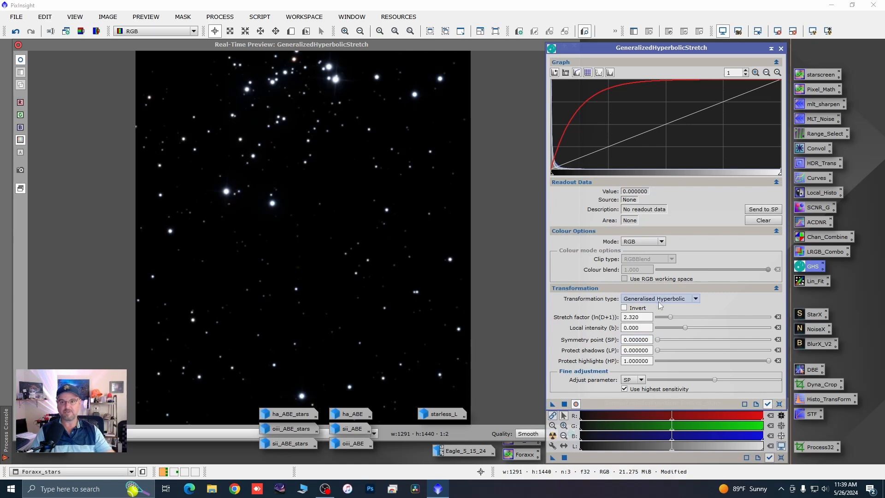
{"action": "left_click", "coordinate": [779, 403]}
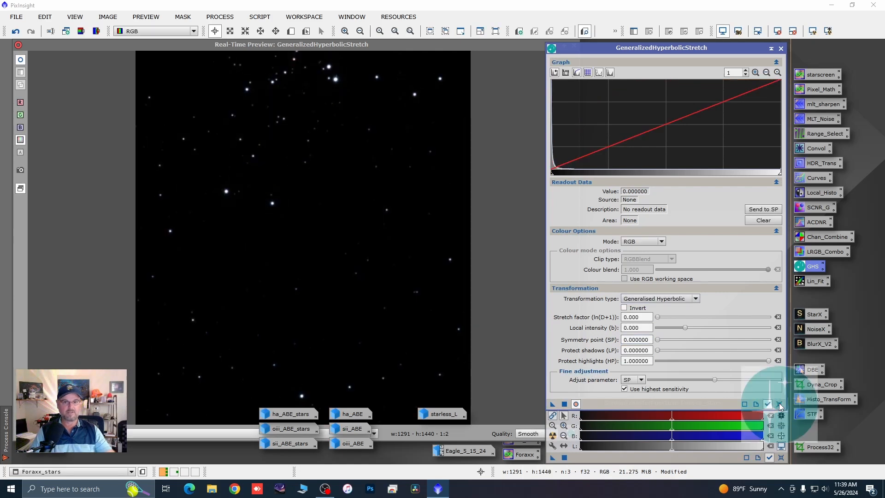
{"action": "left_click", "coordinate": [781, 48]}
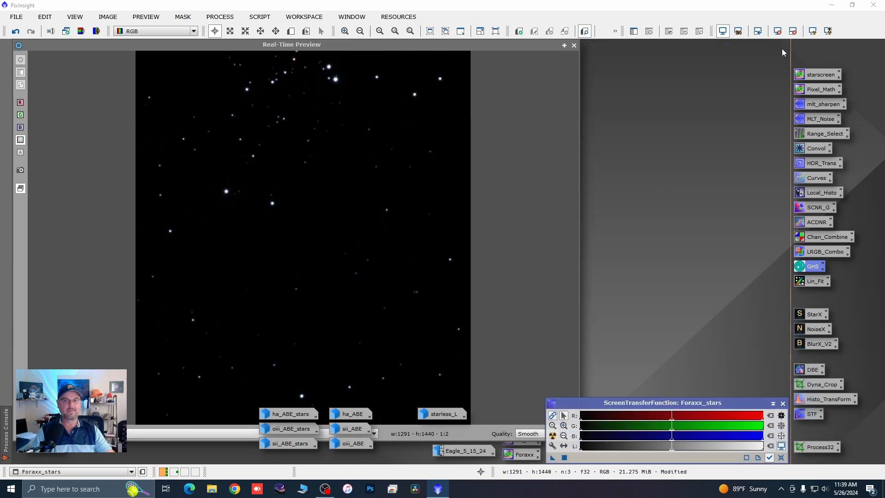
{"action": "left_click", "coordinate": [574, 45]}
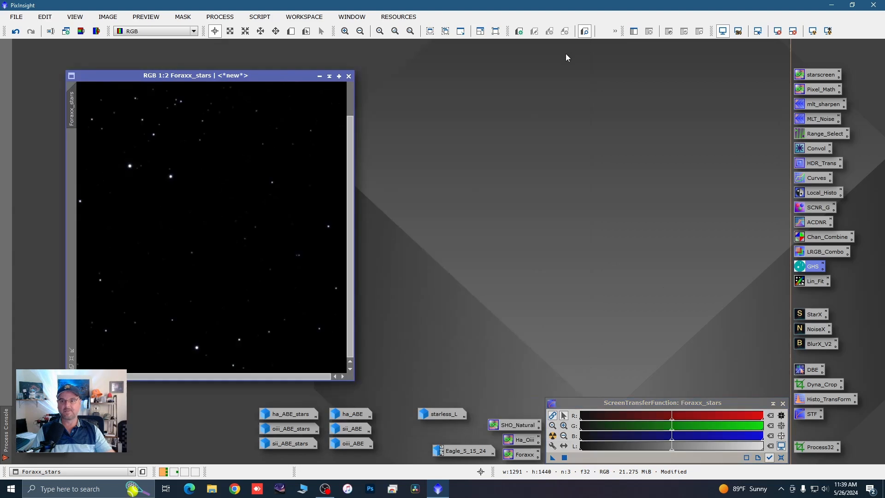
Step: Minimize the Foraxx_stars image and change its identifier to stars
{"action": "left_click", "coordinate": [321, 78]}
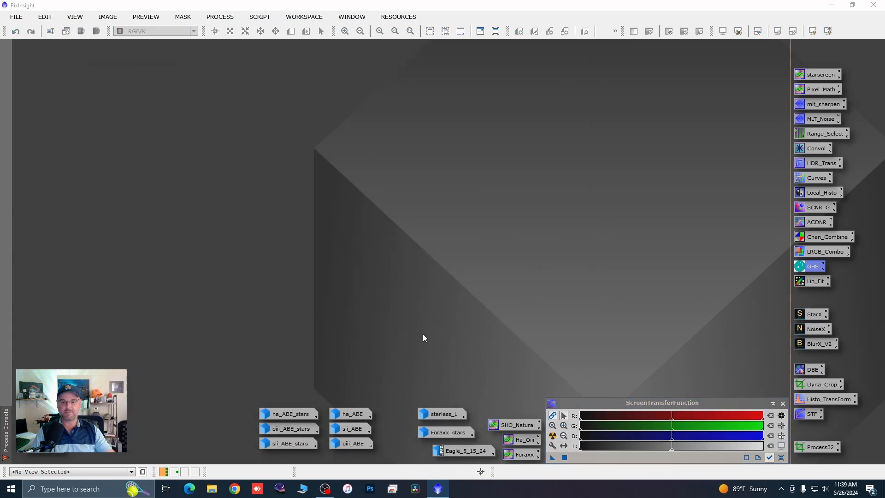
{"action": "right_click", "coordinate": [428, 436]}
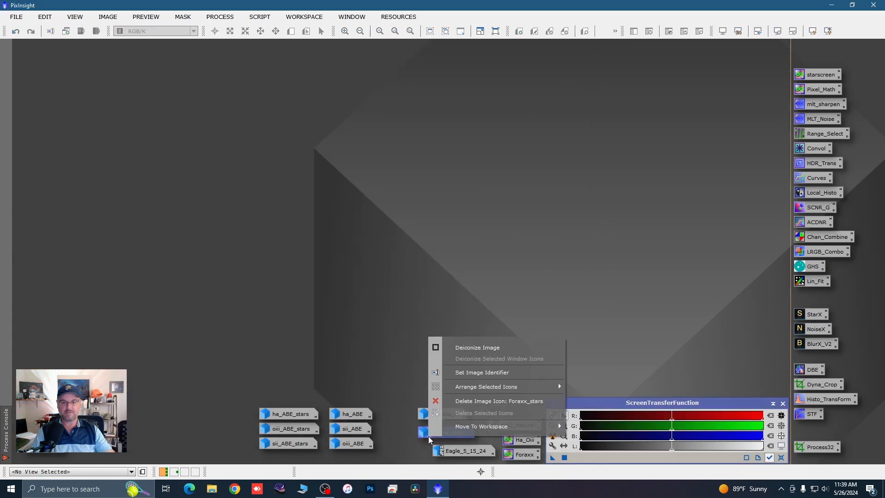
{"action": "left_click", "coordinate": [480, 375]}
{"action": "left_click", "coordinate": [395, 240]}
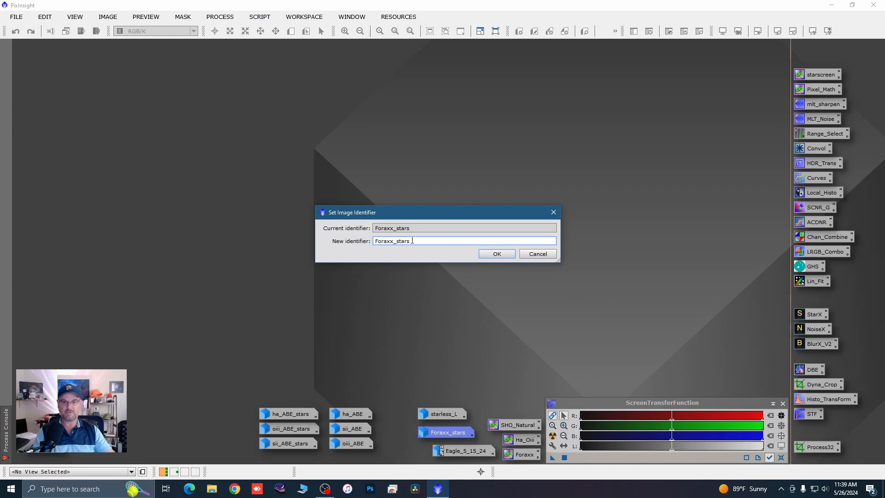
{"action": "key", "text": "BackSpace"}
{"action": "key", "text": "BackSpace"}
{"action": "key", "text": "BackSpace"}
{"action": "key", "text": "BackSpace"}
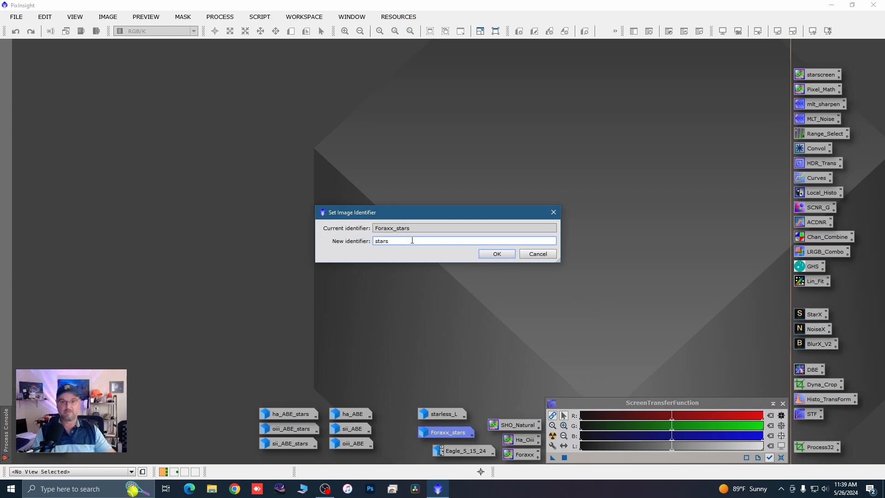
{"action": "left_click", "coordinate": [482, 257]}
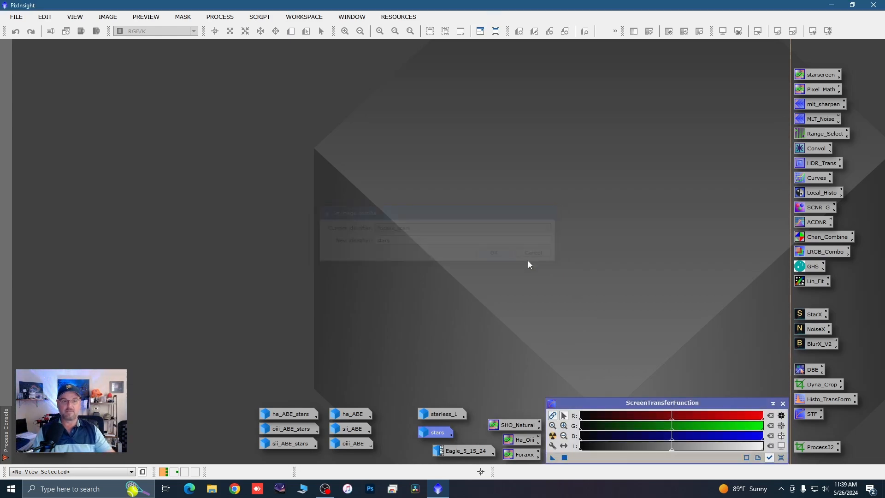
Step: Restore the starless image and move its window to the workspace's upper left for a closer inspection
{"action": "double_click", "coordinate": [820, 74]}
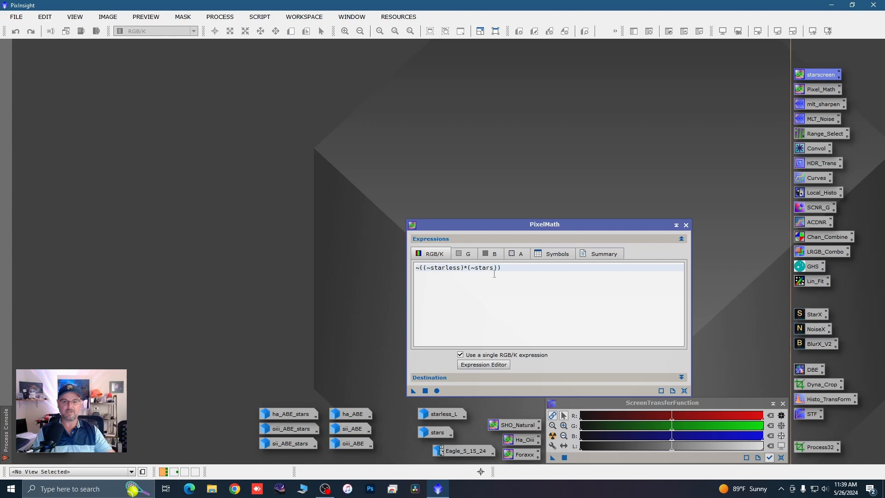
{"action": "left_click", "coordinate": [685, 225]}
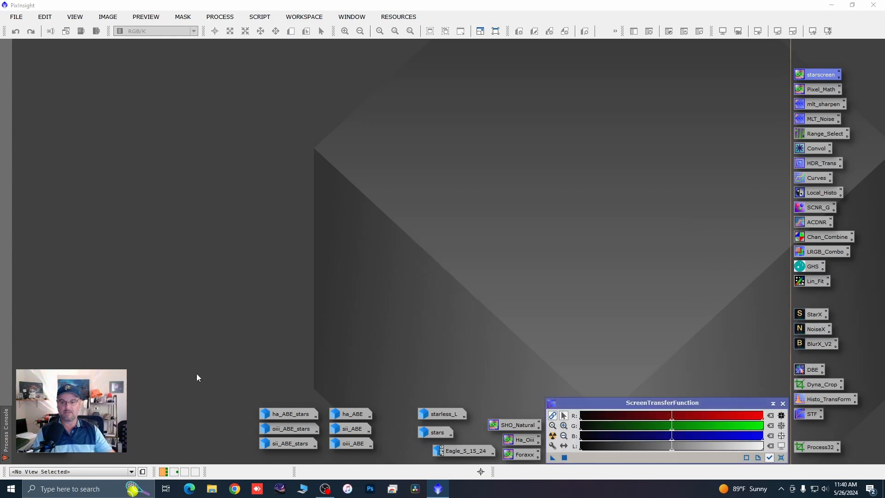
{"action": "double_click", "coordinate": [39, 413]}
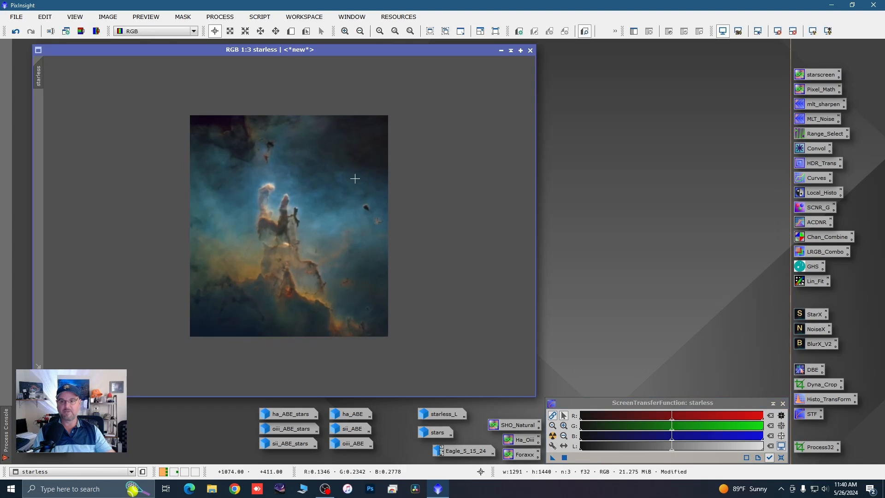
{"action": "left_click_drag", "start_coordinate": [313, 50], "coordinate": [302, 49]}
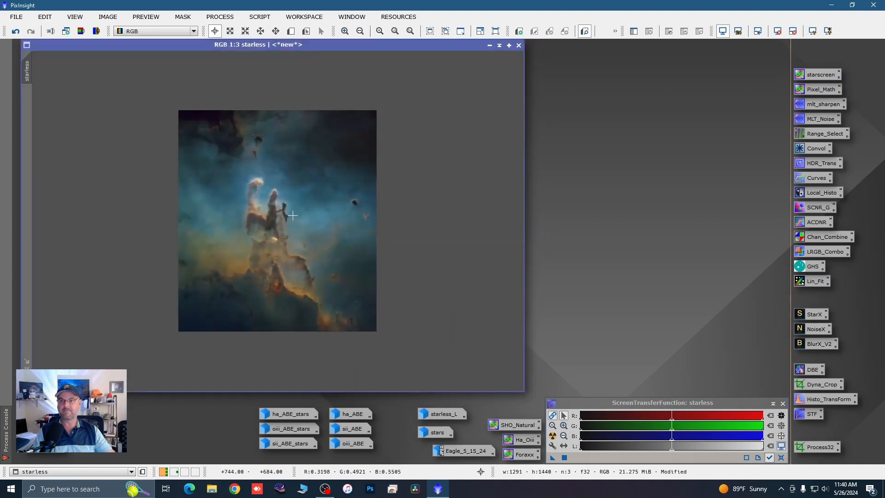
{"action": "scroll", "coordinate": [333, 224], "scroll_direction": "up", "scroll_amount": 1}
{"action": "scroll", "coordinate": [333, 224], "scroll_direction": "down", "scroll_amount": 1}
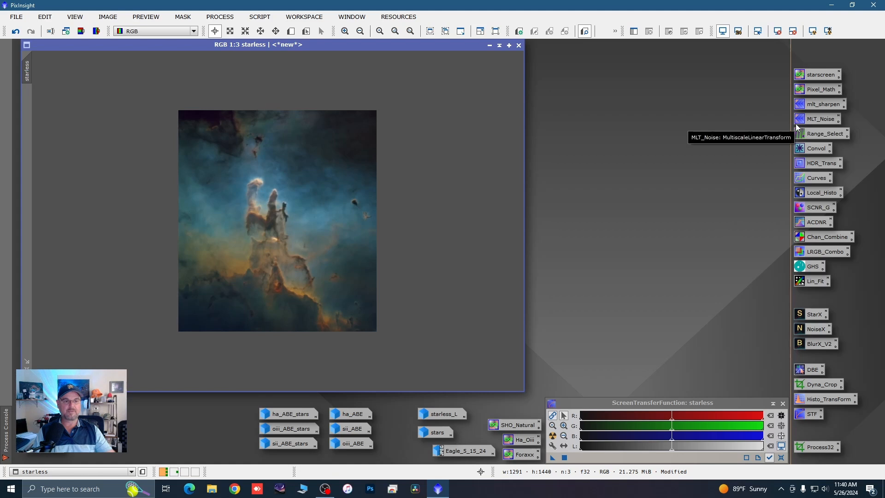
Step: Open ACDNR for the starless image, enable its lightness mask preview and start the real-time preview
{"action": "double_click", "coordinate": [819, 223]}
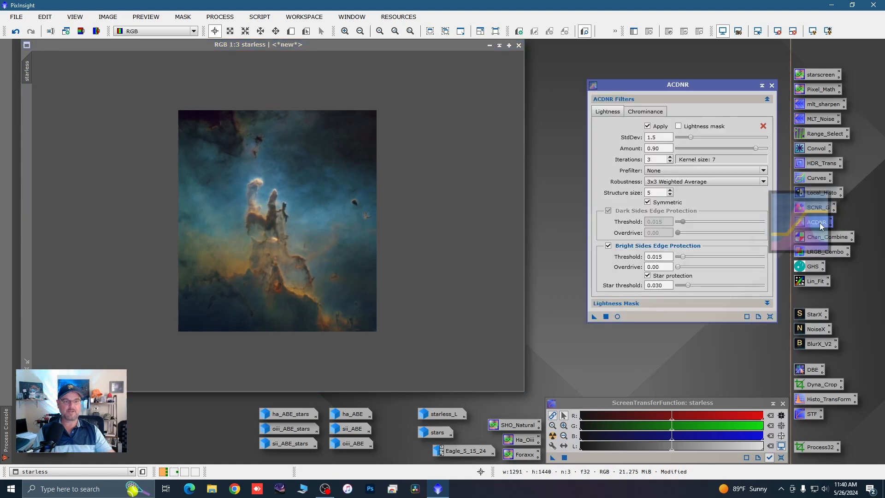
{"action": "left_click", "coordinate": [766, 303]}
{"action": "left_click", "coordinate": [646, 315]}
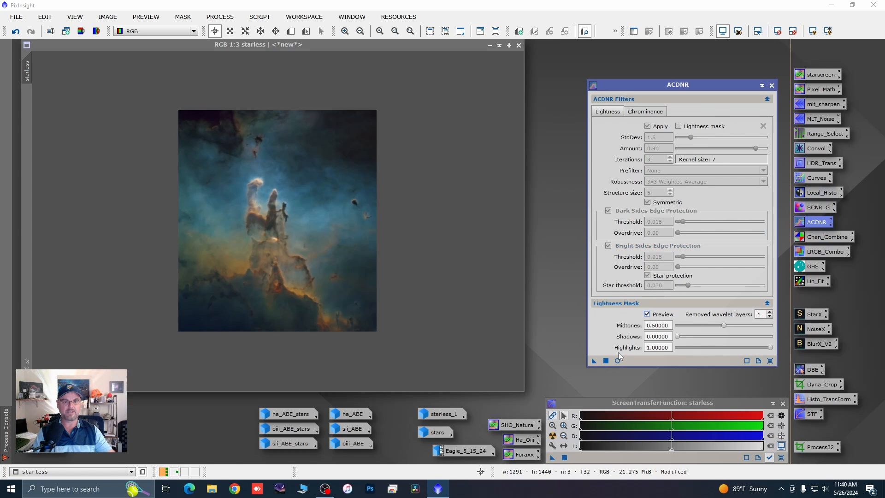
{"action": "left_click", "coordinate": [618, 361]}
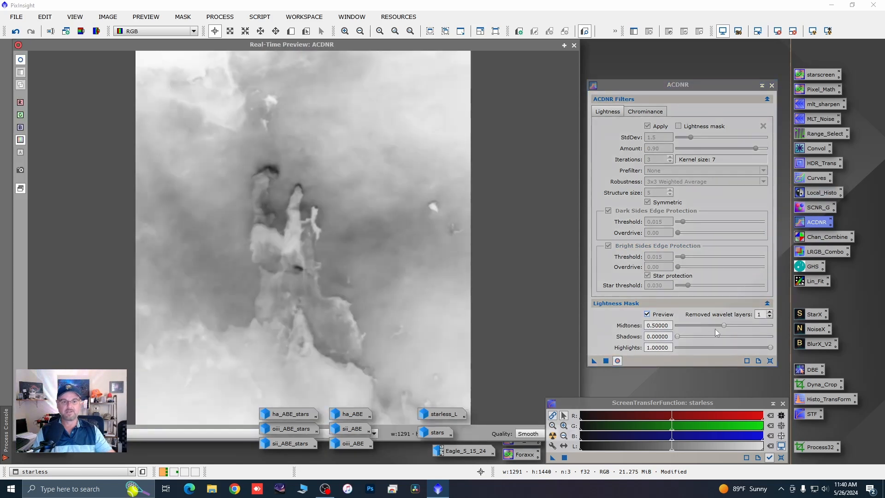
Step: Set the lightness mask to midtones 0.44, shadows 0.14 and highlights 0.84, and close the real-time preview
{"action": "left_click_drag", "start_coordinate": [725, 324], "coordinate": [723, 325]}
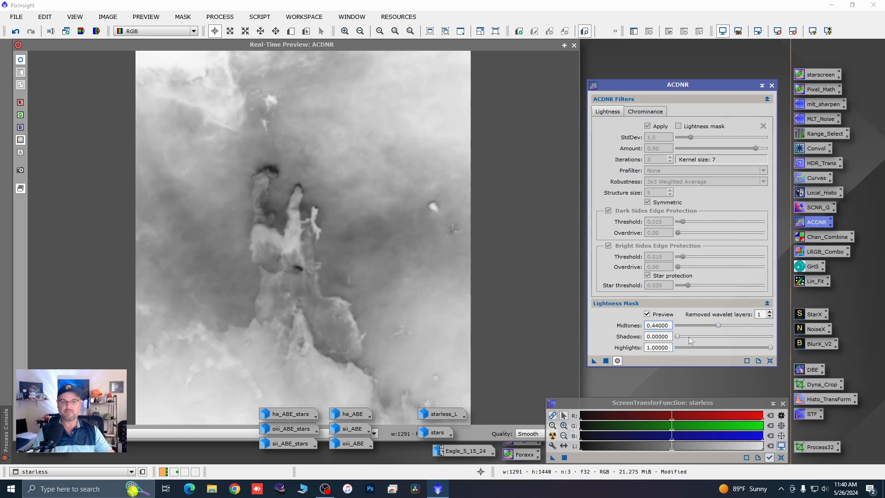
{"action": "key", "text": "Tab"}
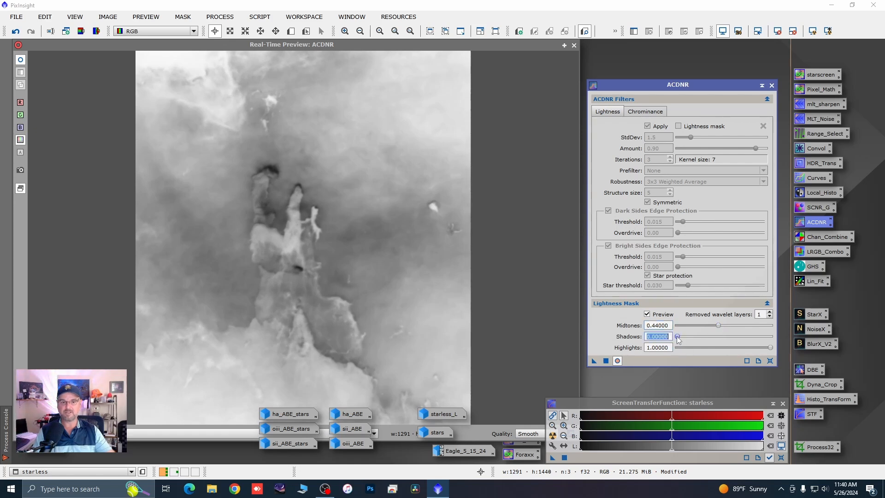
{"action": "left_click_drag", "start_coordinate": [677, 336], "coordinate": [692, 337]}
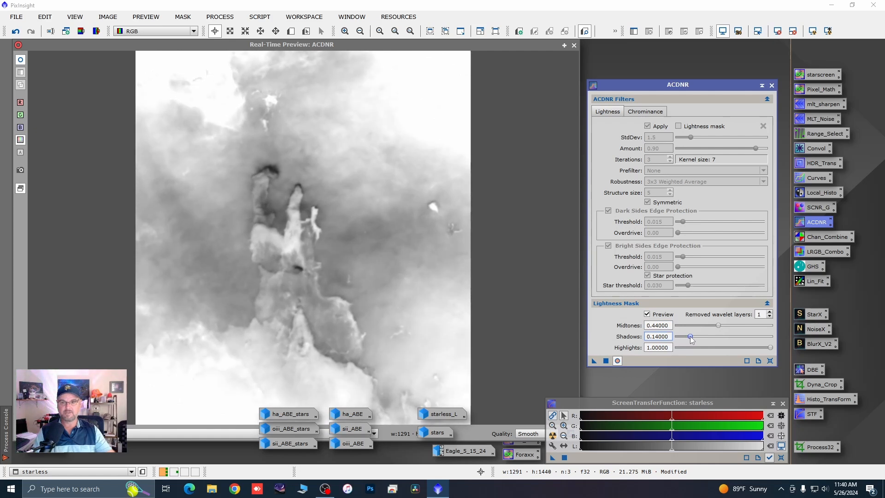
{"action": "left_click_drag", "start_coordinate": [770, 348], "coordinate": [758, 348]}
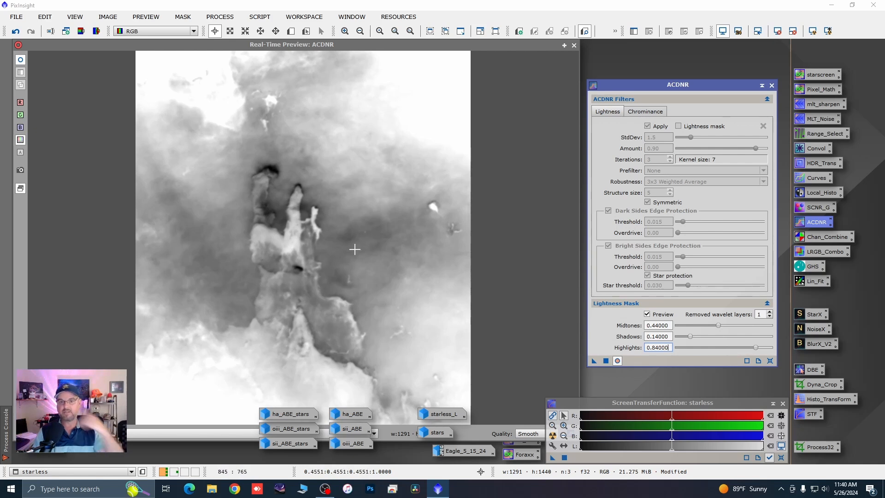
{"action": "left_click", "coordinate": [573, 46]}
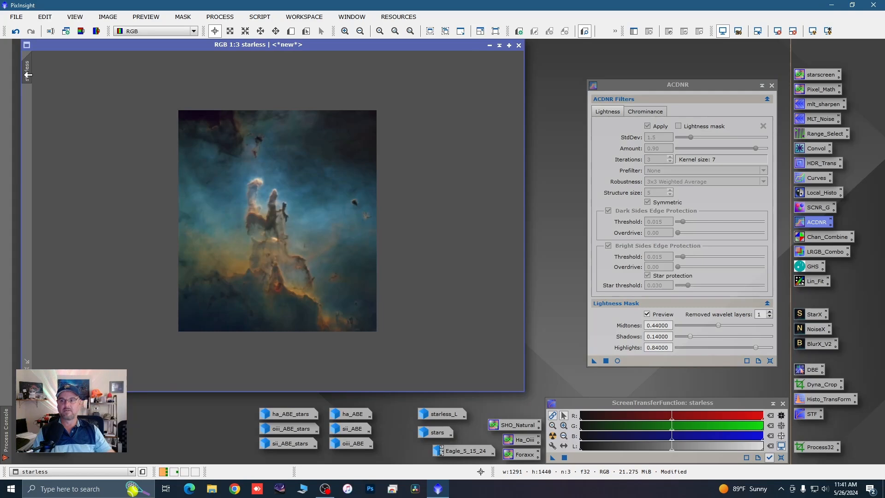
Step: Duplicate the starless image, apply the ACDNR lightness mask to the clone, and close ACDNR
{"action": "left_click_drag", "start_coordinate": [28, 75], "coordinate": [129, 78]}
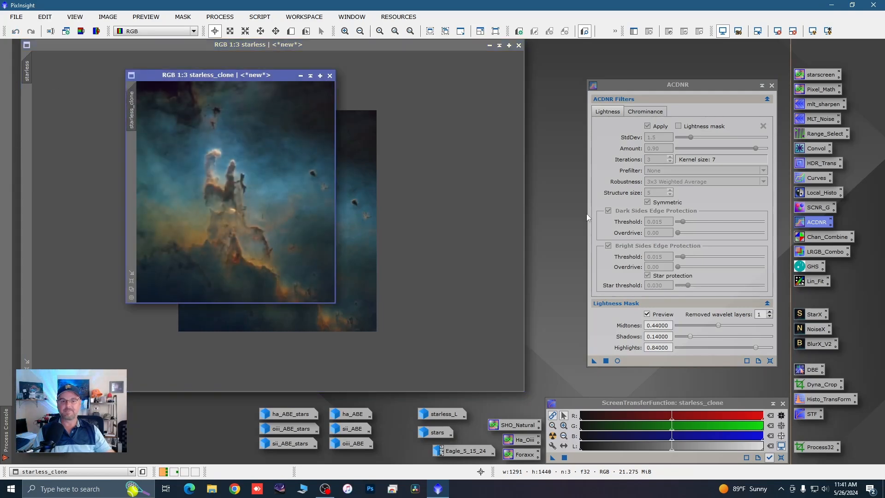
{"action": "left_click_drag", "start_coordinate": [594, 360], "coordinate": [297, 260]}
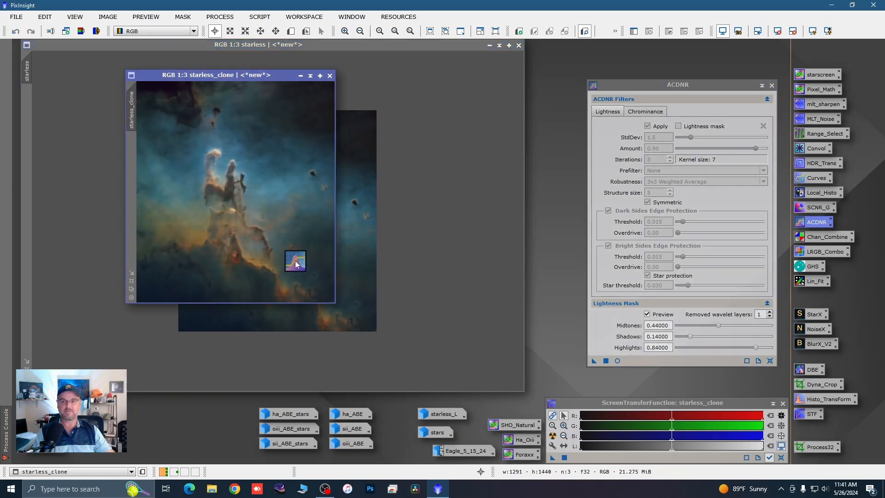
{"action": "left_click", "coordinate": [772, 86]}
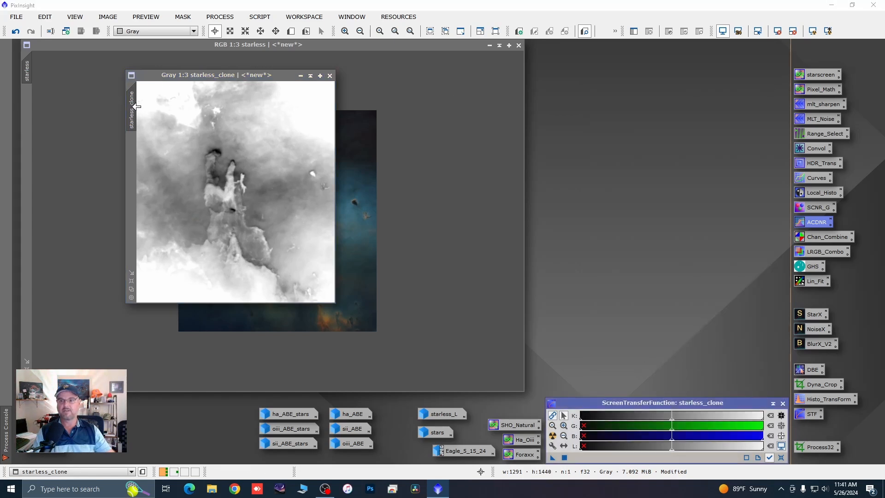
Step: Apply starless_clone as the starless image's mask, minimize the clone beside the other image icons, and hide the mask overlay
{"action": "left_click_drag", "start_coordinate": [137, 107], "coordinate": [30, 106]}
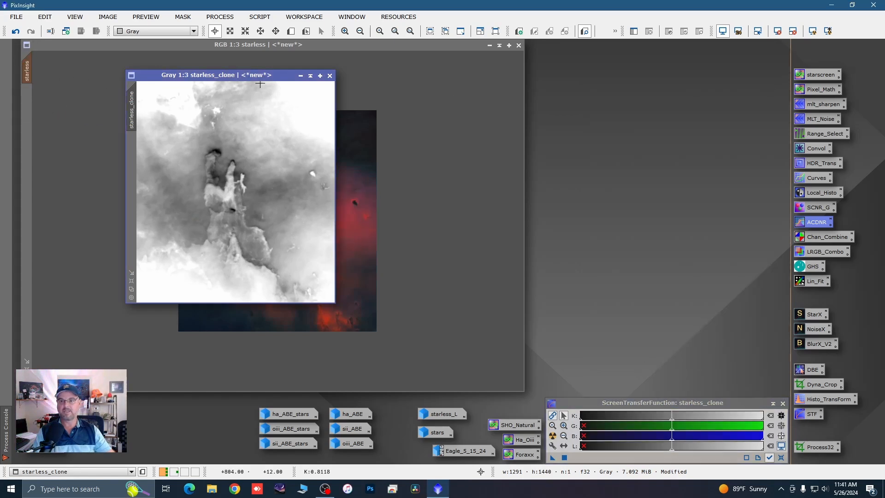
{"action": "left_click", "coordinate": [300, 75]}
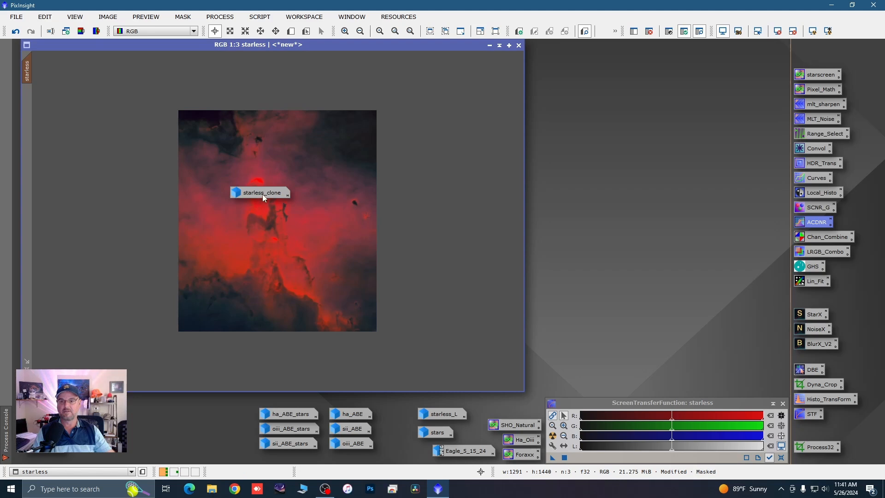
{"action": "left_click_drag", "start_coordinate": [264, 198], "coordinate": [222, 449]}
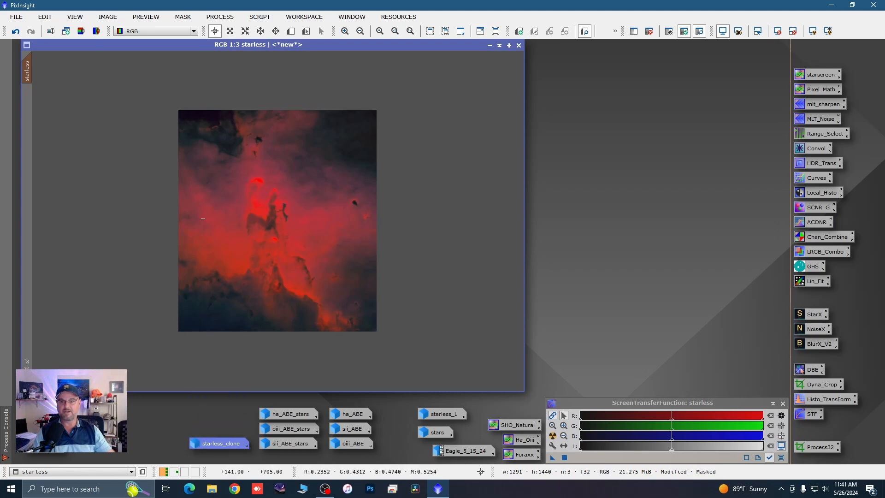
{"action": "right_click", "coordinate": [332, 152]}
{"action": "mouse_move", "coordinate": [397, 254]}
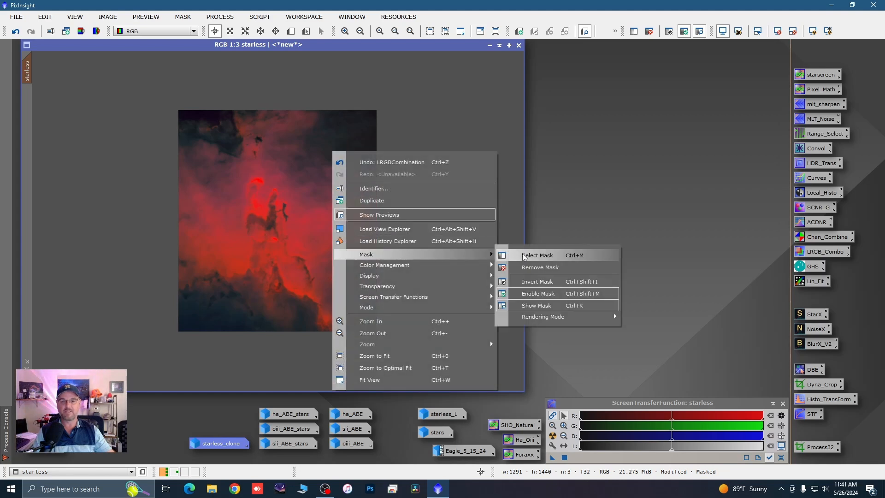
{"action": "left_click", "coordinate": [531, 306]}
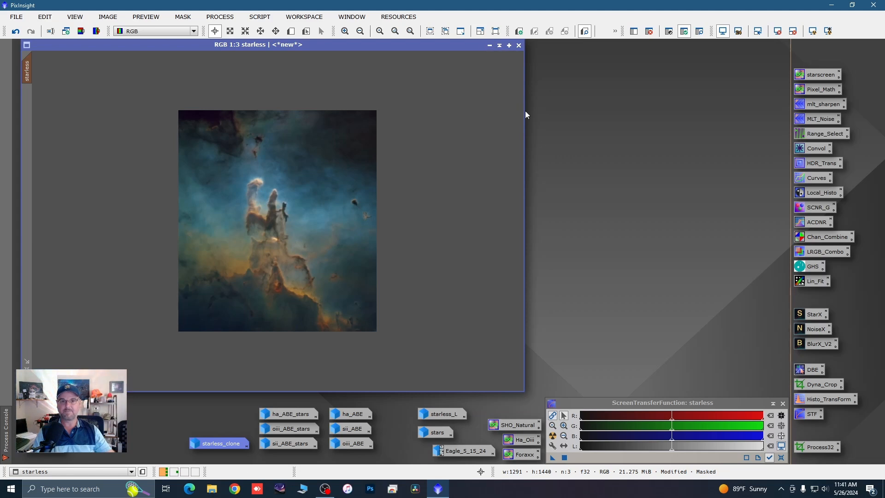
Step: Narrow and enlarge the view of the starless image, and screen the stars into it with the starscreen PixelMath expression ~((~starless)*(~stars))
{"action": "left_click_drag", "start_coordinate": [525, 113], "coordinate": [421, 129]}
{"action": "scroll", "coordinate": [383, 173], "scroll_direction": "up", "scroll_amount": 1}
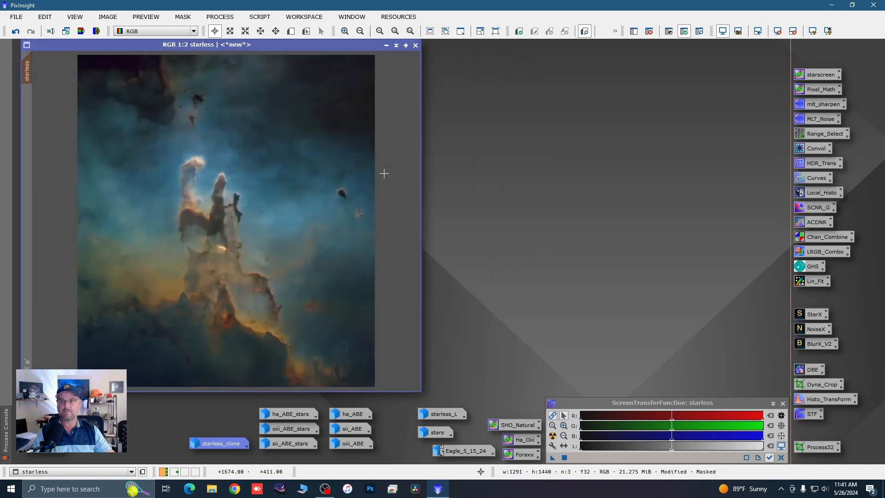
{"action": "double_click", "coordinate": [816, 76]}
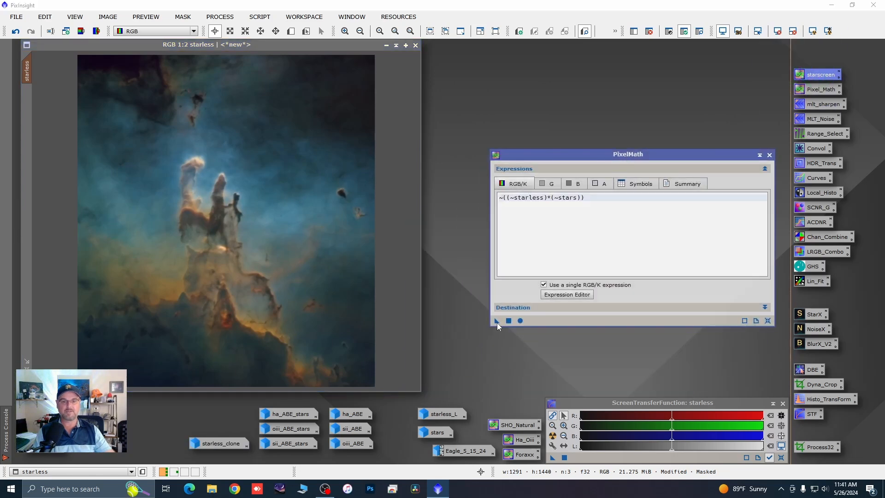
{"action": "left_click_drag", "start_coordinate": [497, 321], "coordinate": [397, 314]}
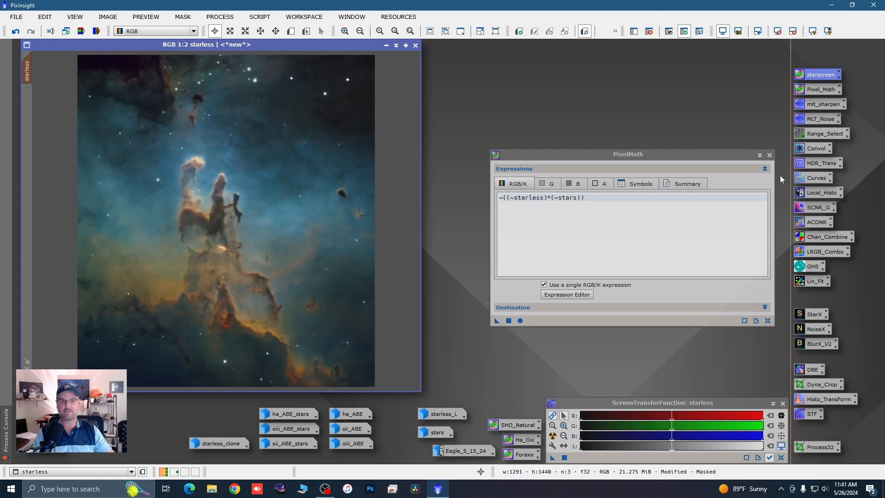
{"action": "left_click", "coordinate": [769, 155]}
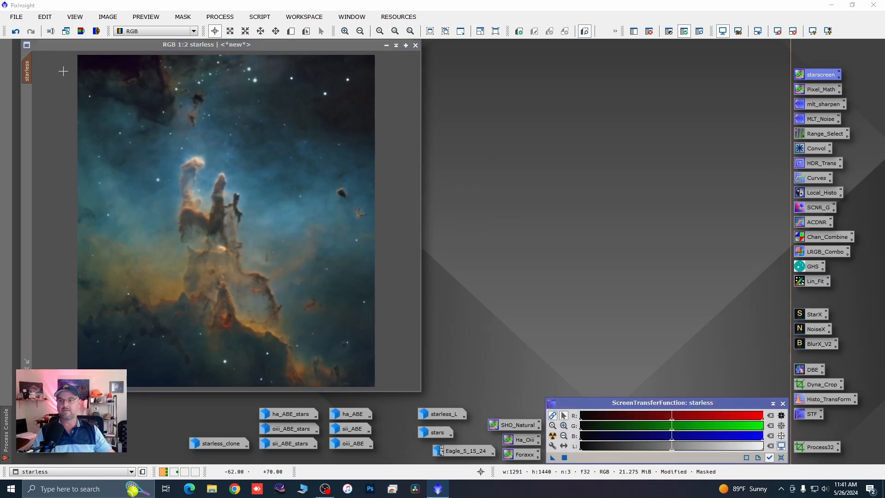
Step: Remove the mask from the recombined starless image and minimize its window
{"action": "right_click", "coordinate": [142, 133]}
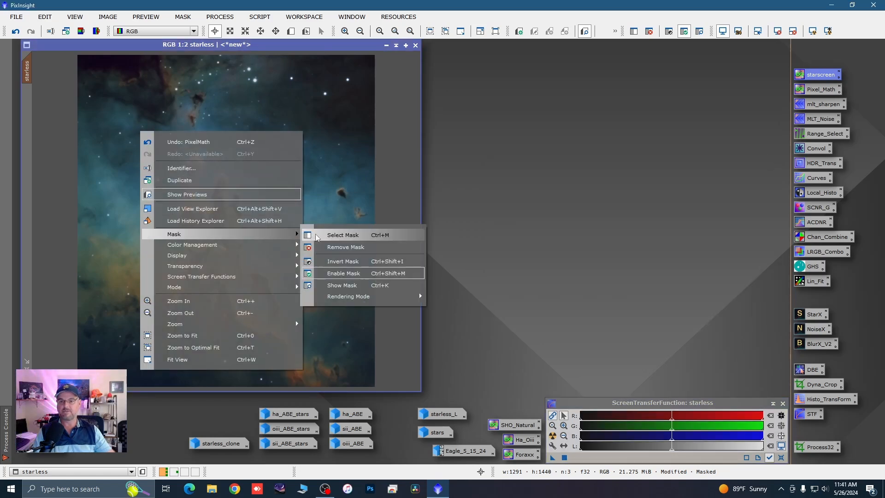
{"action": "left_click", "coordinate": [322, 244]}
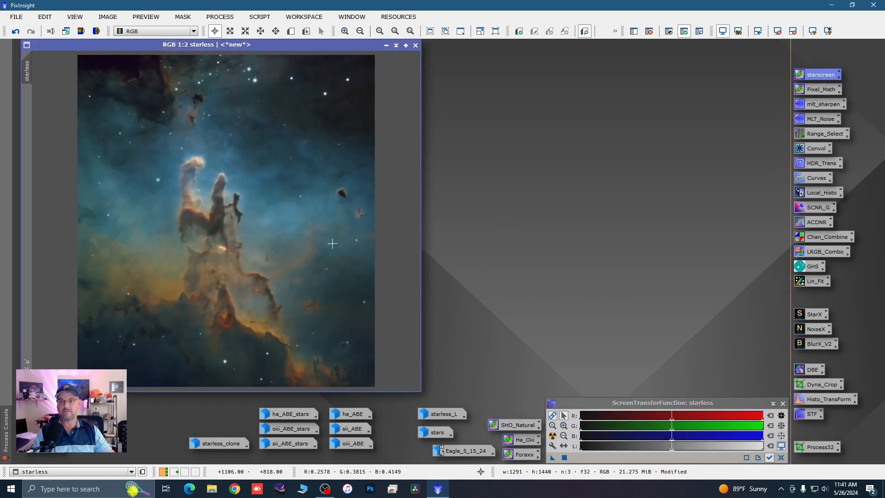
{"action": "left_click", "coordinate": [386, 46]}
Step: Restore the stars image and open GeneralizedHyperbolicStretch with its real-time preview
{"action": "double_click", "coordinate": [433, 433]}
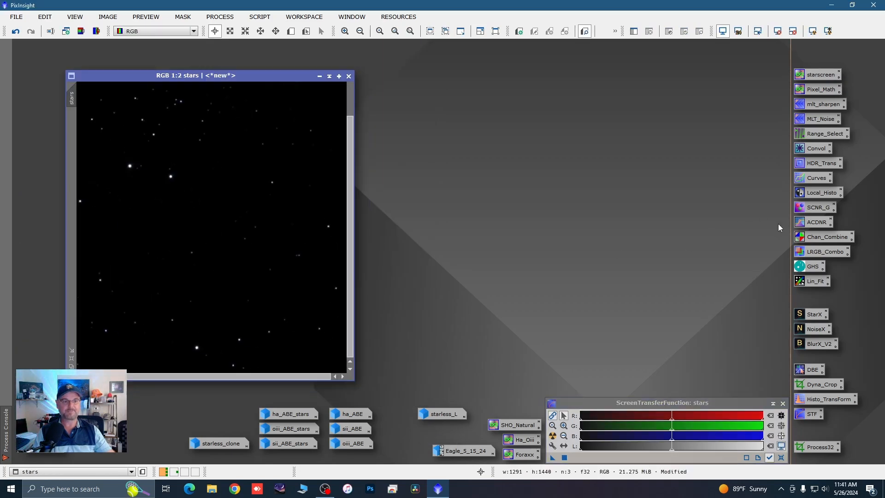
{"action": "double_click", "coordinate": [805, 266]}
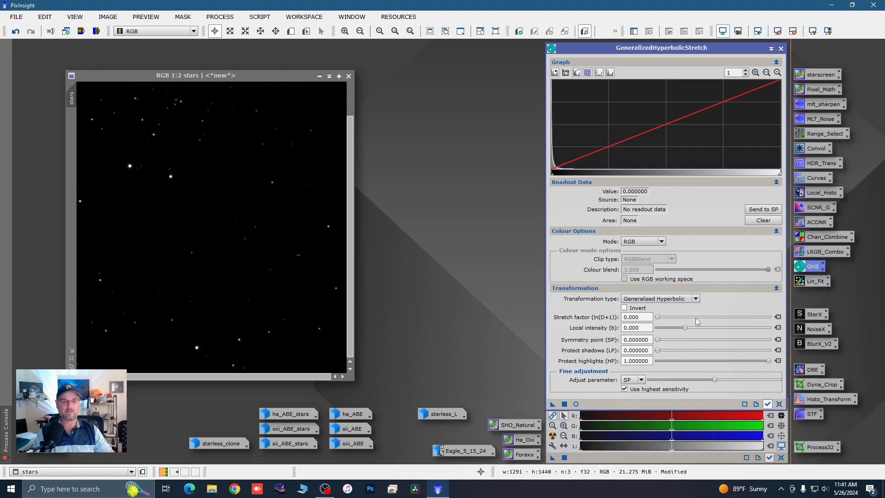
{"action": "left_click", "coordinate": [576, 404]}
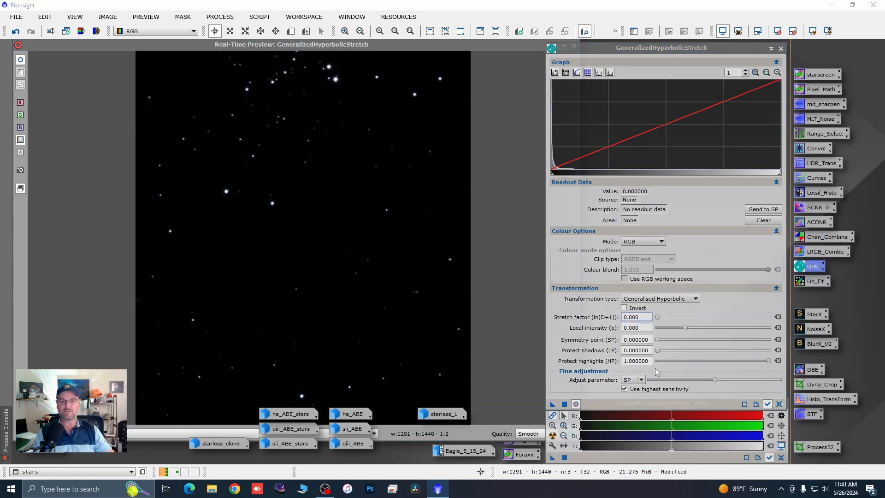
Step: Stretch the stars image with stretch factor 4.320, local intensity -1.760 and highlight protection 0.65, and reset the stretch settings
{"action": "left_click_drag", "start_coordinate": [659, 318], "coordinate": [676, 327]}
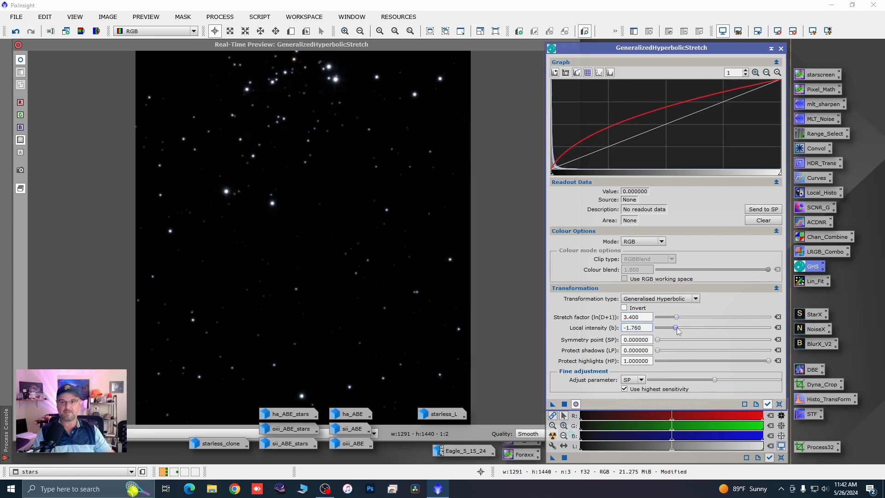
{"action": "left_click_drag", "start_coordinate": [768, 363], "coordinate": [730, 366]}
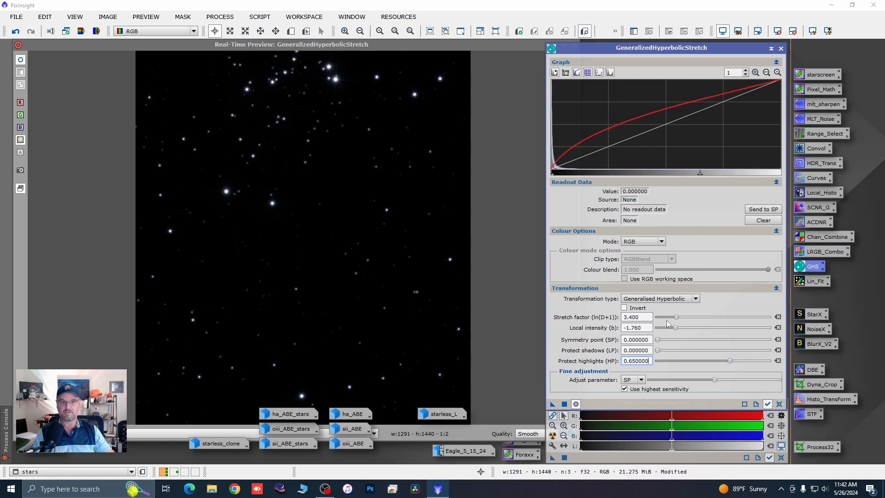
{"action": "left_click_drag", "start_coordinate": [675, 318], "coordinate": [681, 319]}
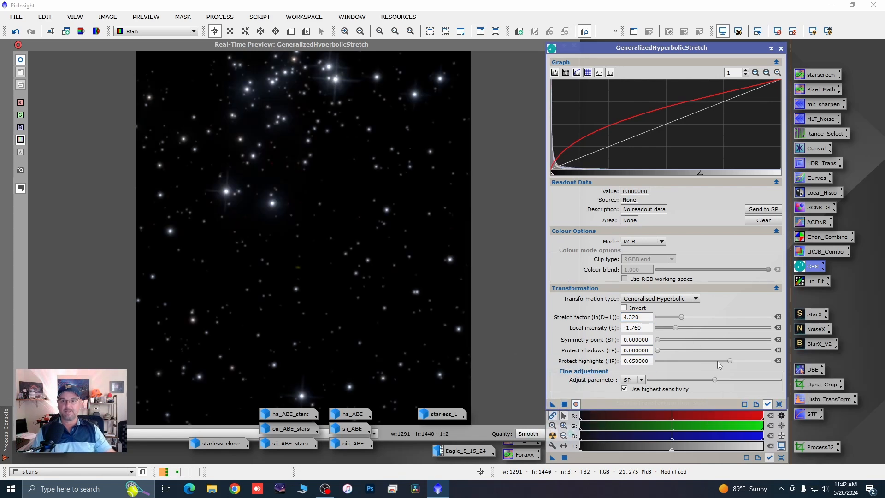
{"action": "left_click", "coordinate": [778, 404]}
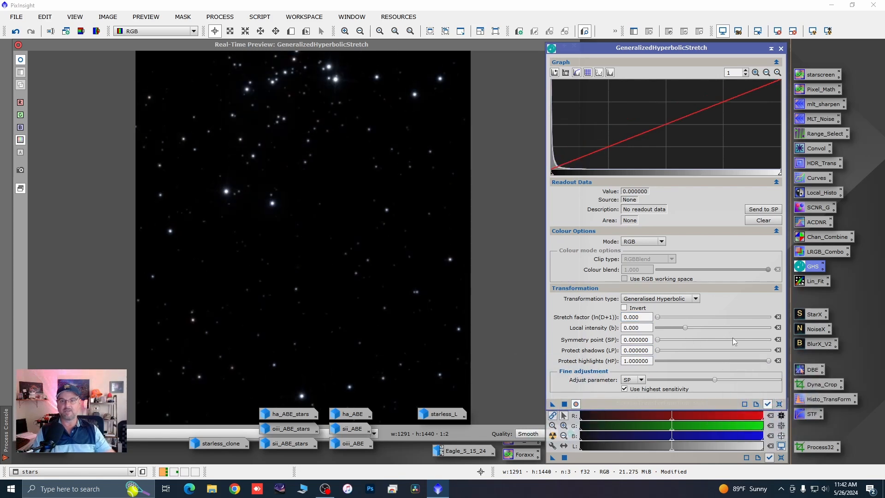
Step: Boost the stars image's colour with a Saturation-mode stretch at factor 1.320, and close GeneralizedHyperbolicStretch and its real-time preview
{"action": "left_click", "coordinate": [661, 242]}
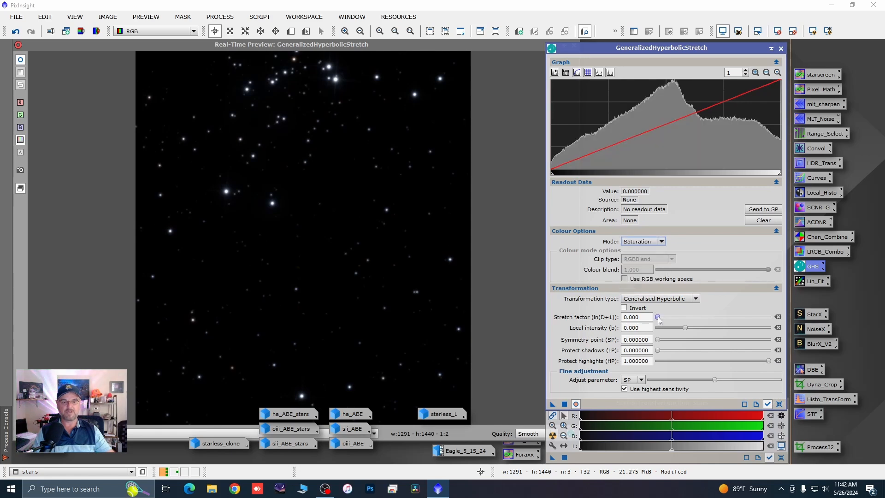
{"action": "left_click_drag", "start_coordinate": [657, 317], "coordinate": [667, 318]}
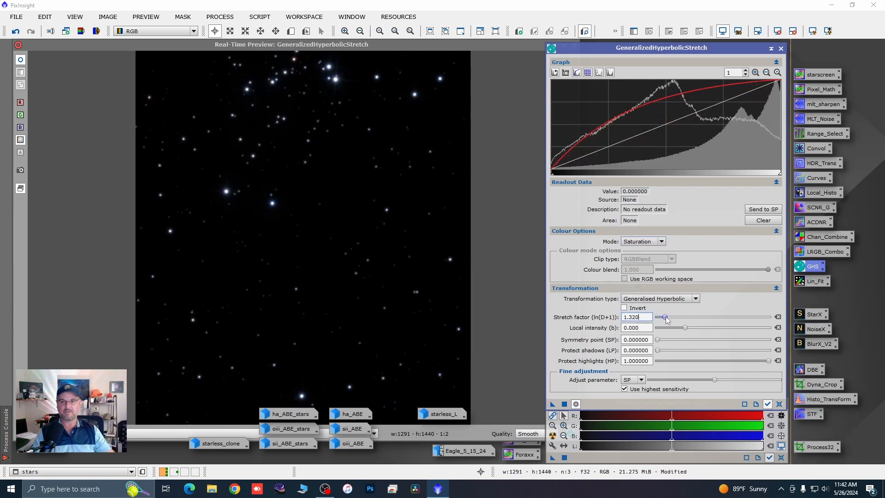
{"action": "left_click", "coordinate": [563, 405]}
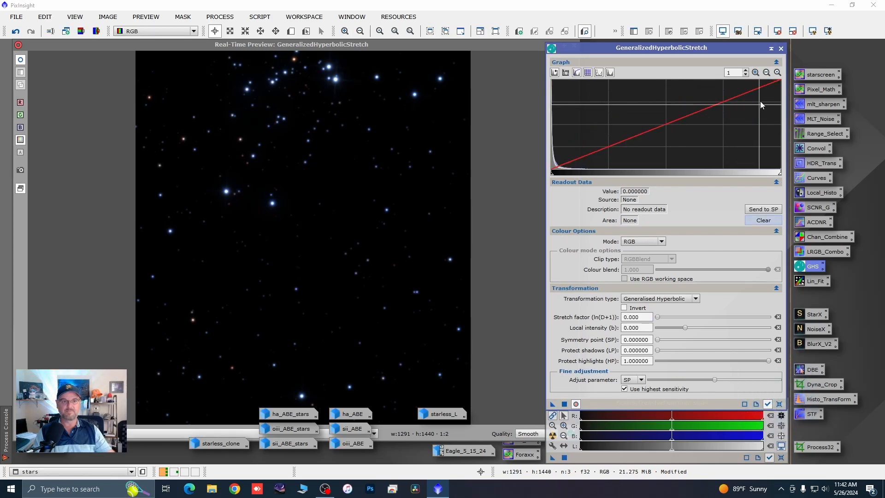
{"action": "left_click", "coordinate": [780, 49]}
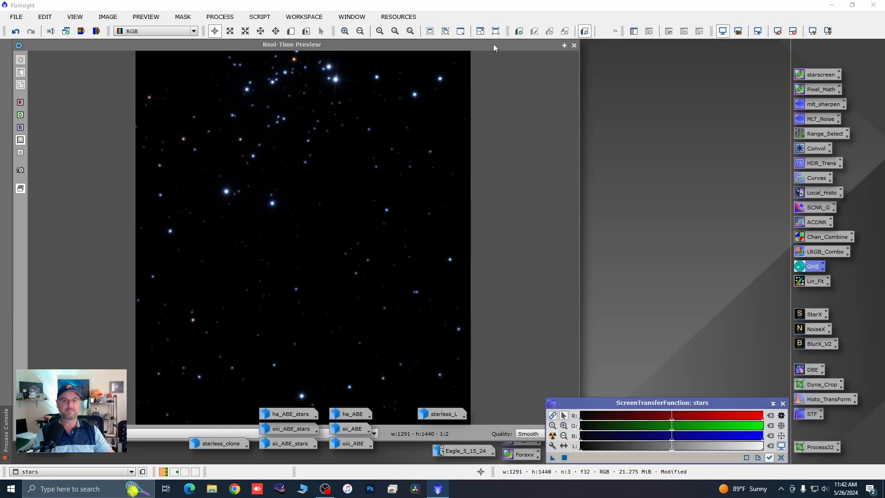
{"action": "left_click", "coordinate": [573, 45]}
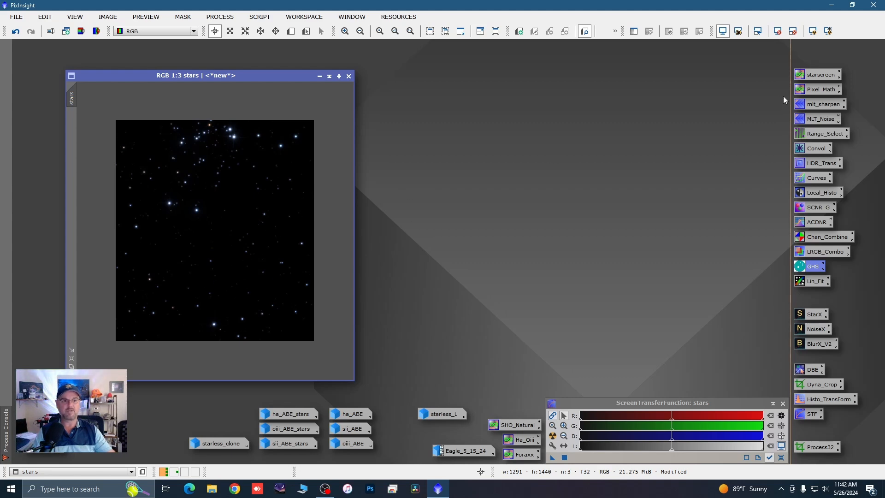
Step: Create a star mask from the stars image with RangeSelection, using lower limit 0.03 and smoothness 11.5, and close the tool and preview
{"action": "double_click", "coordinate": [808, 135]}
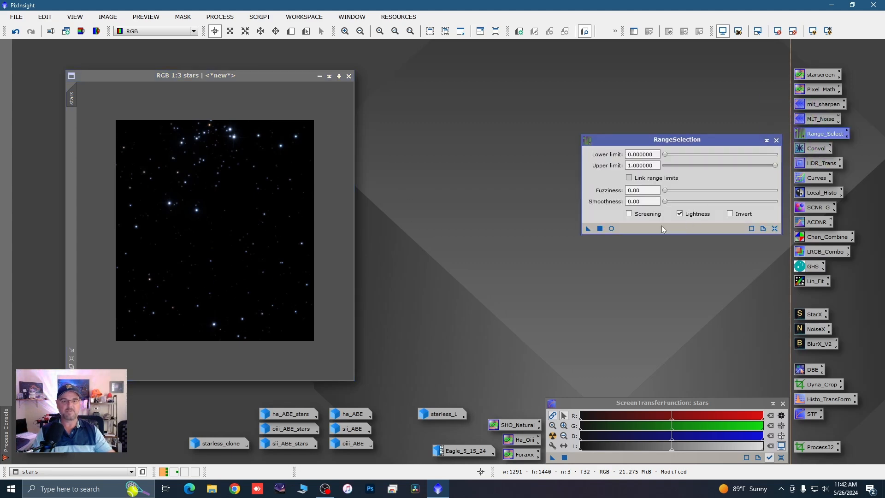
{"action": "left_click", "coordinate": [611, 229]}
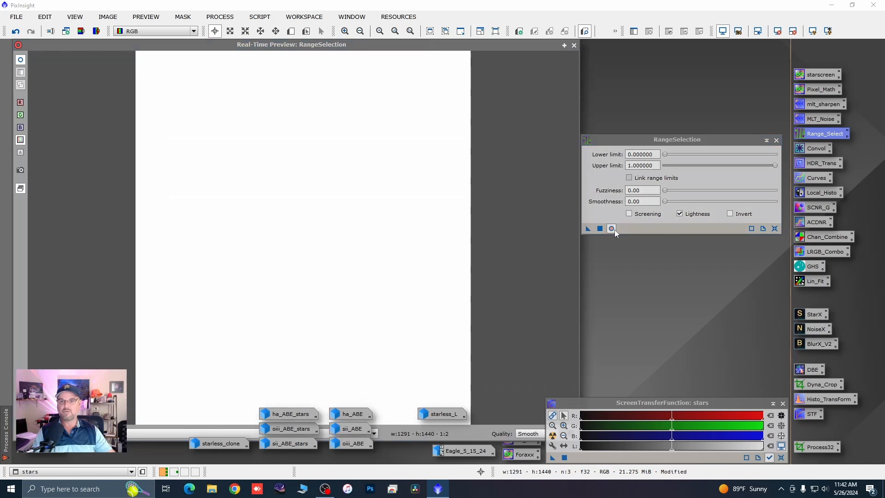
{"action": "left_click_drag", "start_coordinate": [666, 154], "coordinate": [670, 157]}
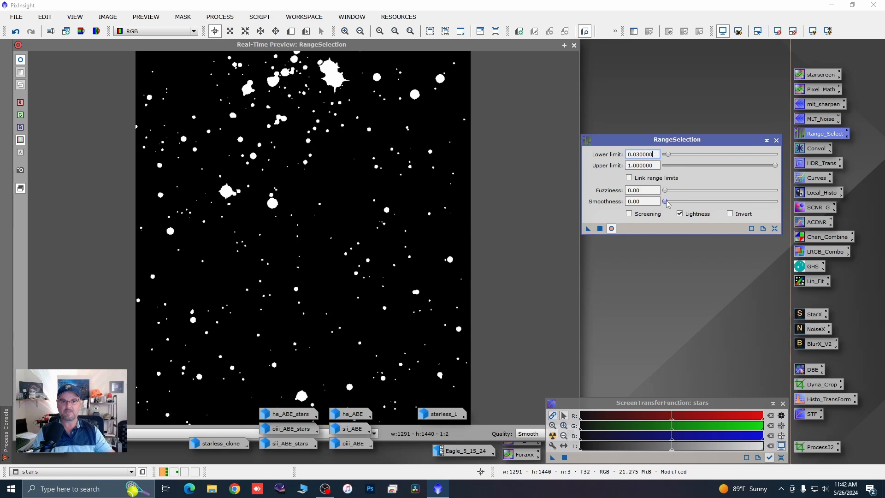
{"action": "left_click_drag", "start_coordinate": [666, 203], "coordinate": [680, 203]}
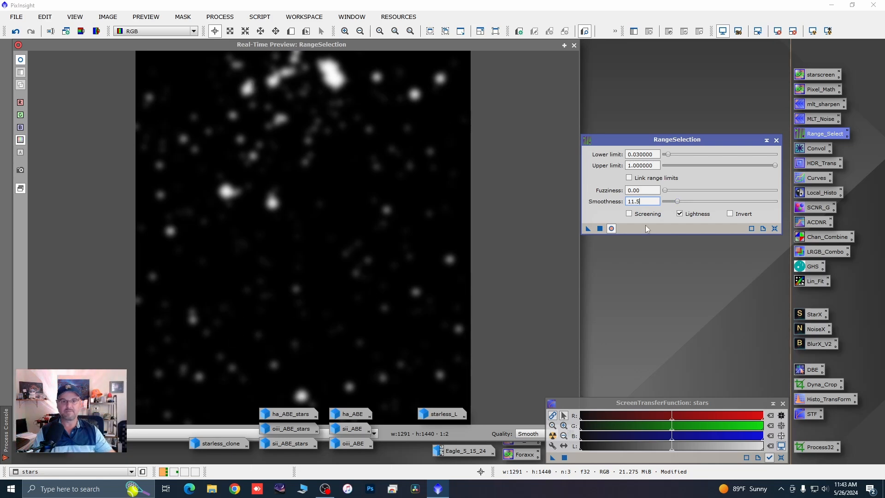
{"action": "left_click", "coordinate": [611, 228]}
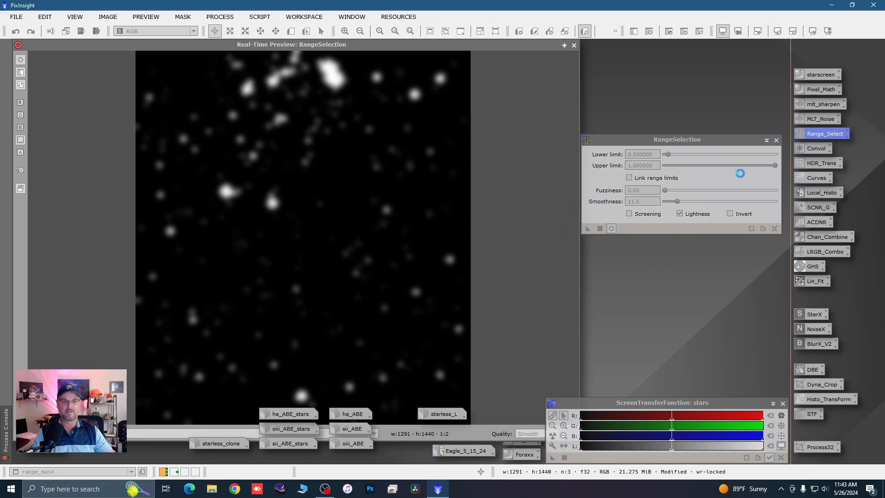
{"action": "left_click", "coordinate": [776, 141]}
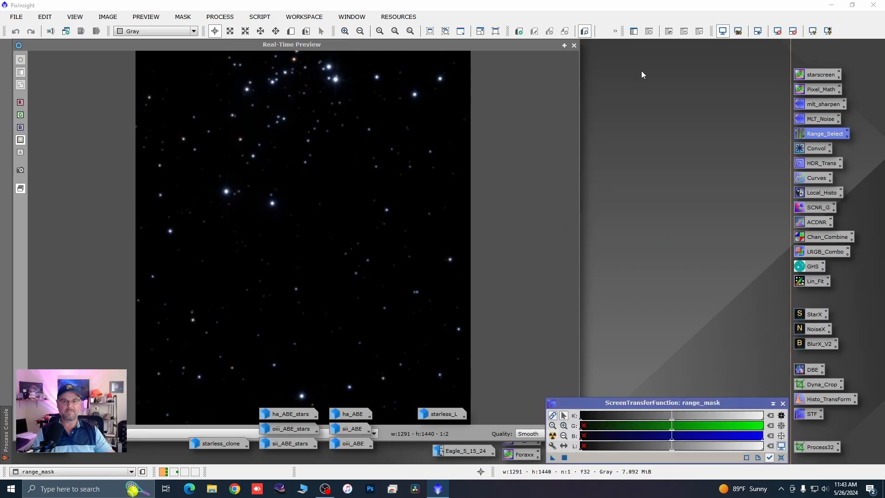
{"action": "left_click", "coordinate": [574, 46]}
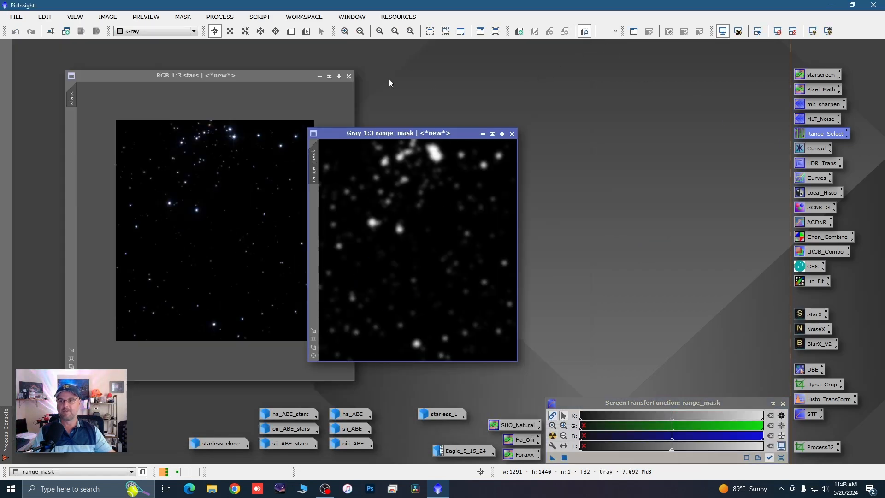
Step: Minimize the stars image, restore the recombined starless image, and apply range_mask to it
{"action": "left_click", "coordinate": [319, 76]}
{"action": "left_click_drag", "start_coordinate": [404, 132], "coordinate": [654, 65]}
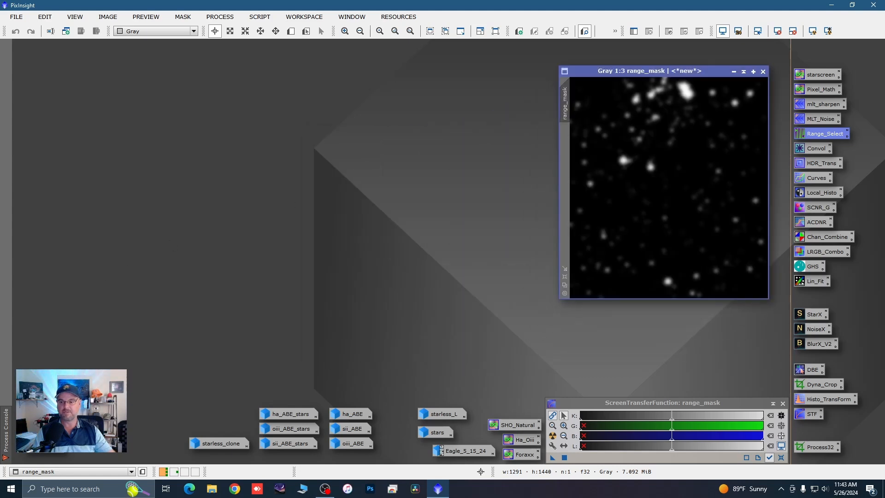
{"action": "double_click", "coordinate": [46, 419]}
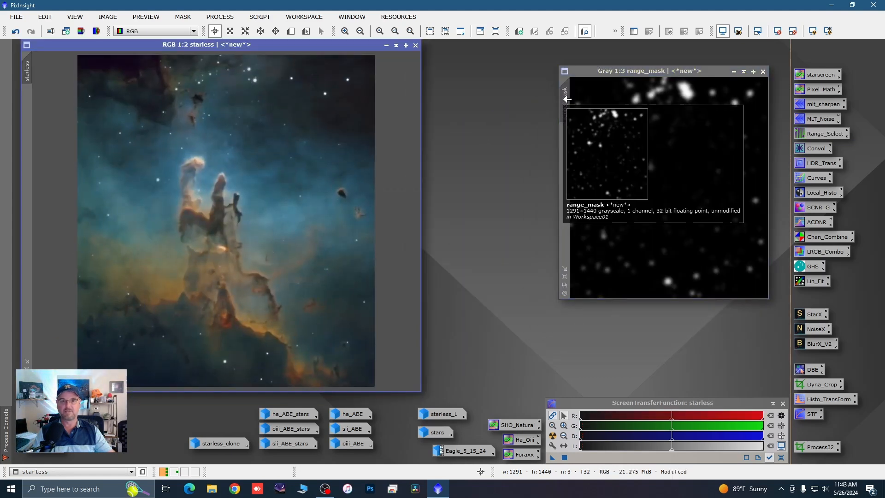
{"action": "left_click_drag", "start_coordinate": [565, 101], "coordinate": [24, 111]}
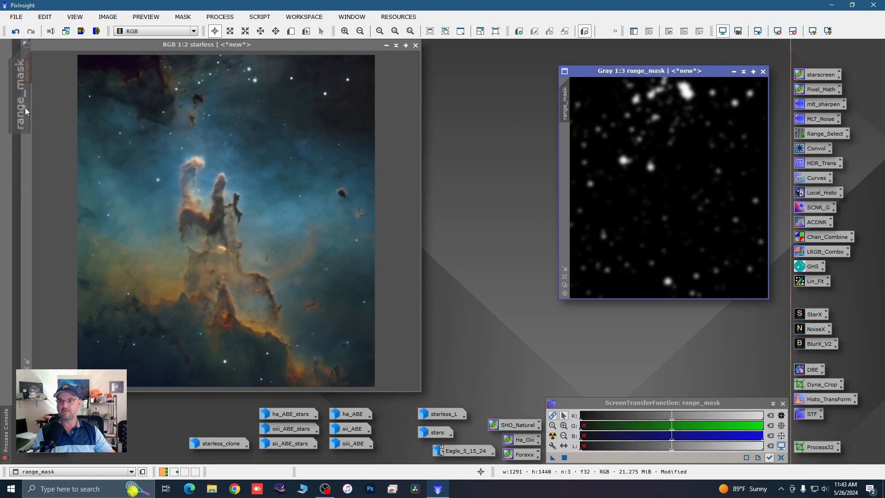
Step: Minimize the range_mask window and park its icon above the SHO_Natural process icon
{"action": "left_click", "coordinate": [733, 71]}
{"action": "left_click_drag", "start_coordinate": [469, 382], "coordinate": [410, 431]}
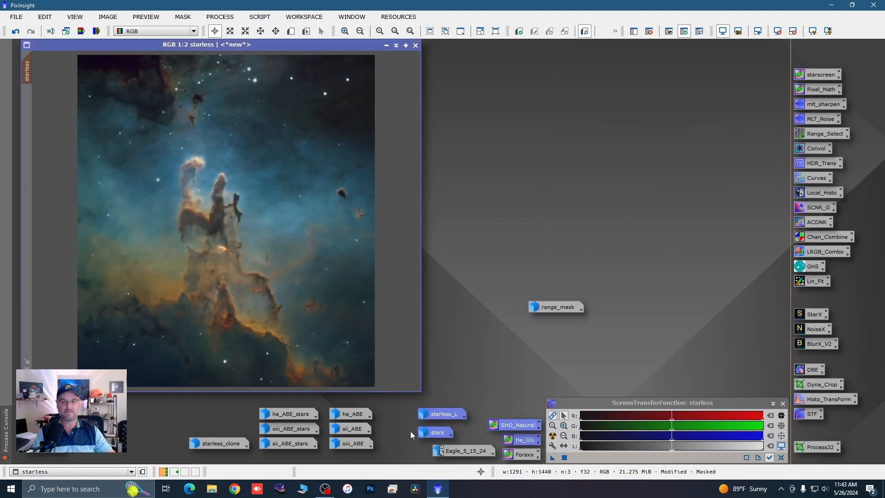
{"action": "left_click_drag", "start_coordinate": [550, 313], "coordinate": [534, 328]}
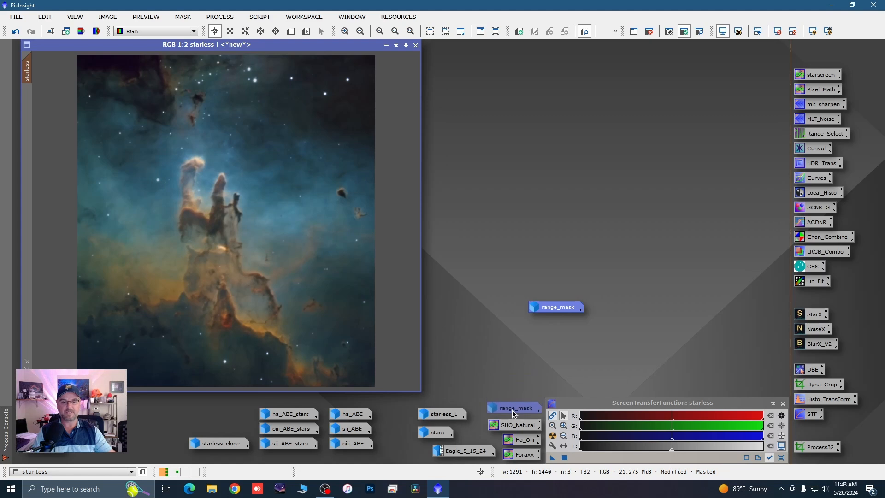
{"action": "left_click_drag", "start_coordinate": [512, 410], "coordinate": [512, 409]}
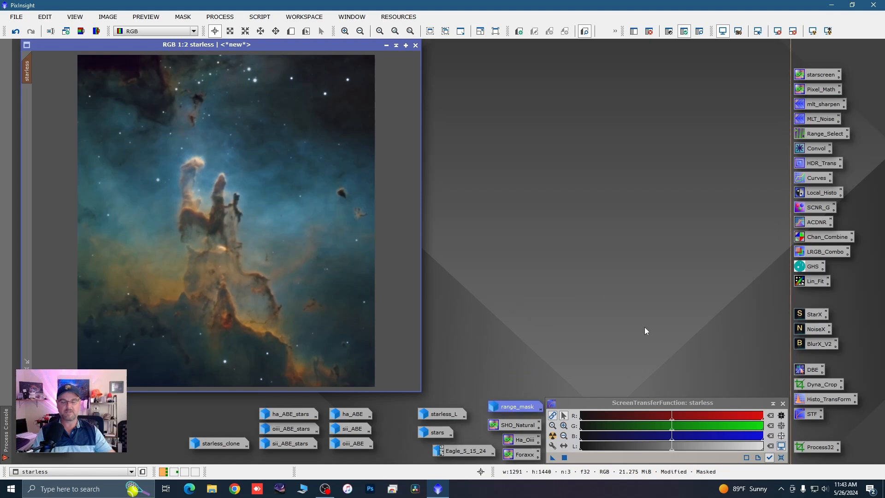
Step: Screen the stars into the masked starless image with the starscreen expression ~((~starless)*(~stars)), and compare the image before and after
{"action": "double_click", "coordinate": [806, 76]}
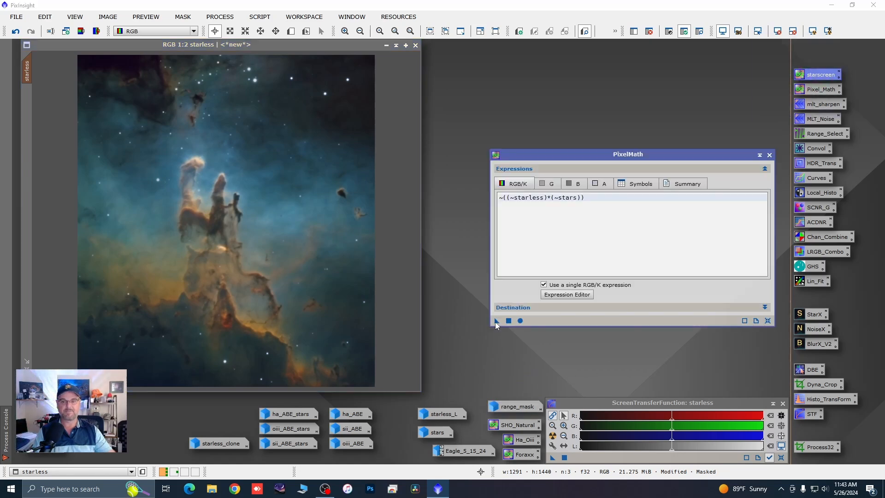
{"action": "left_click_drag", "start_coordinate": [496, 321], "coordinate": [396, 300]}
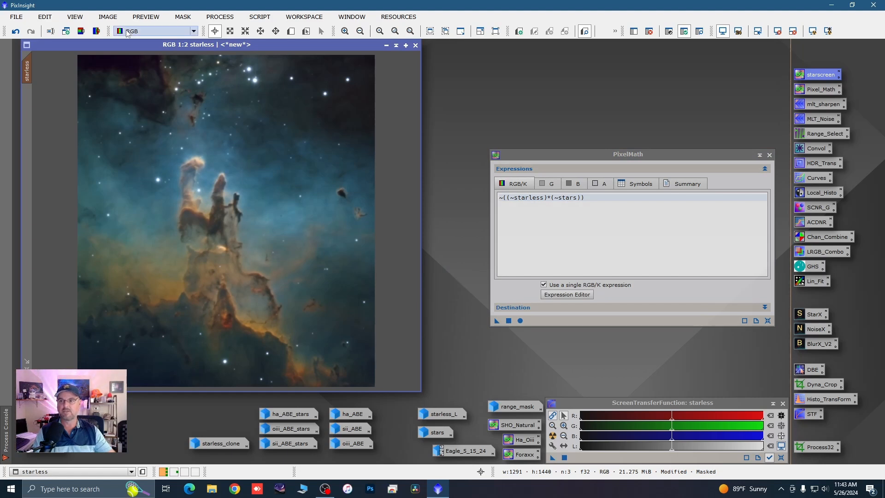
{"action": "left_click", "coordinate": [15, 32]}
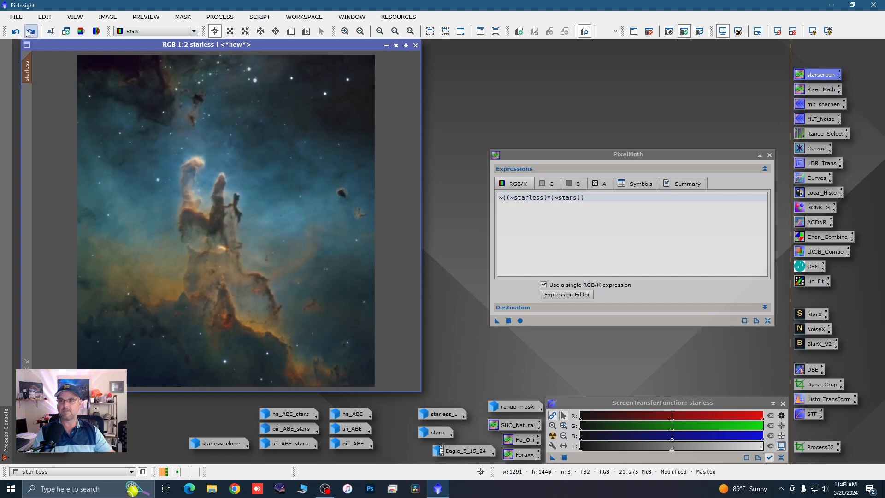
{"action": "left_click", "coordinate": [31, 31]}
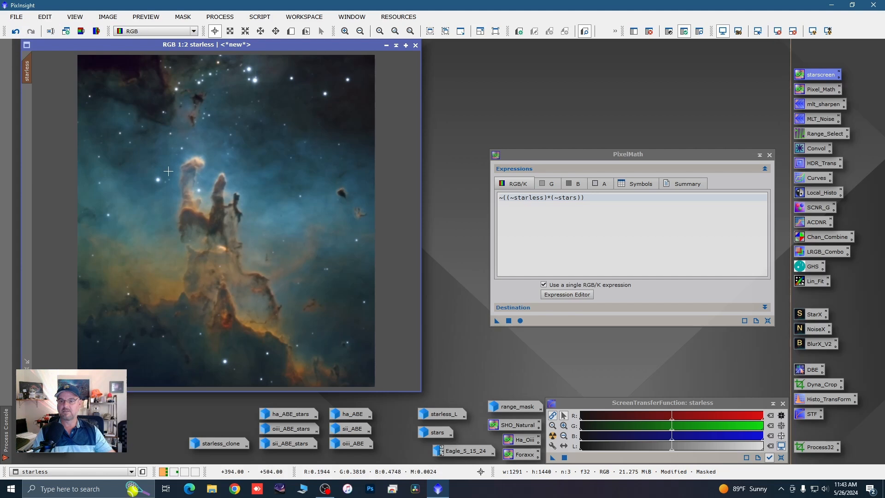
{"action": "left_click", "coordinate": [19, 34]}
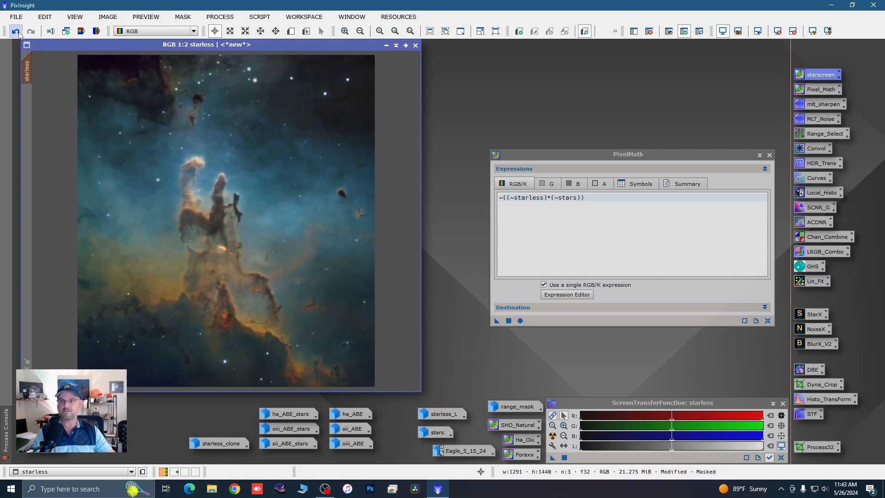
{"action": "left_click", "coordinate": [31, 31]}
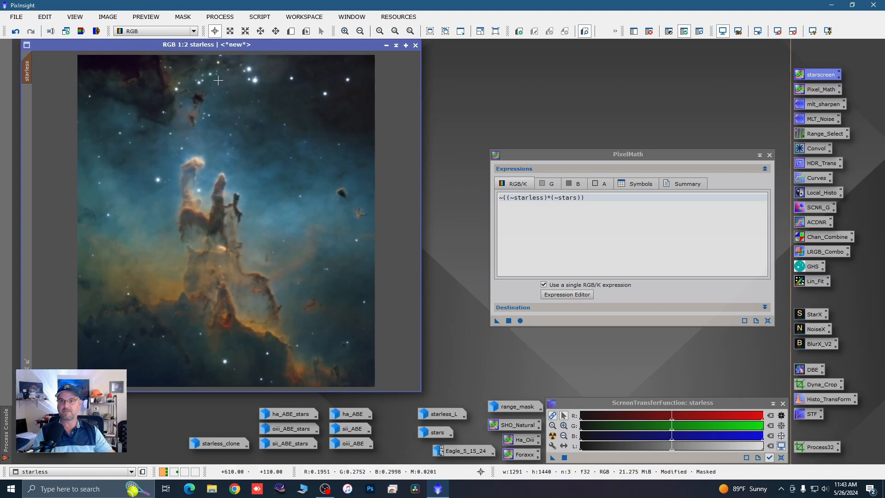
Step: Close PixelMath and remove the mask from the recombined starless image
{"action": "scroll", "coordinate": [180, 182], "scroll_direction": "down", "scroll_amount": 1}
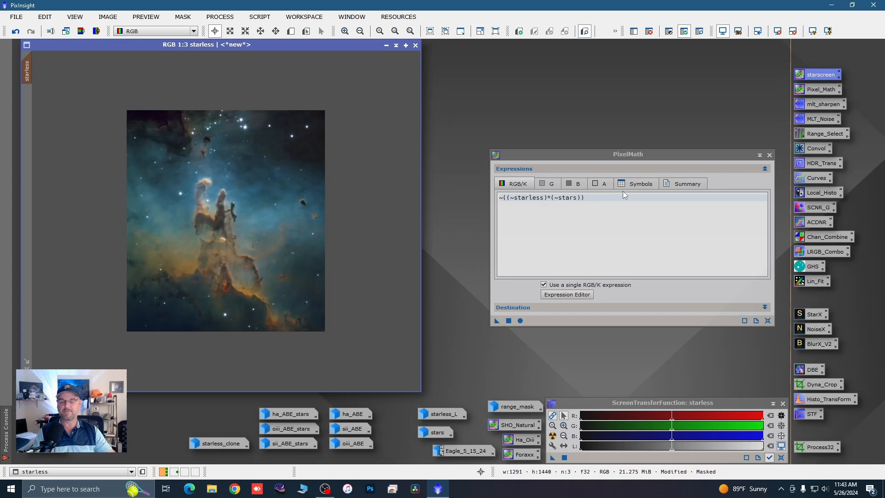
{"action": "left_click", "coordinate": [769, 155]}
{"action": "right_click", "coordinate": [141, 161]}
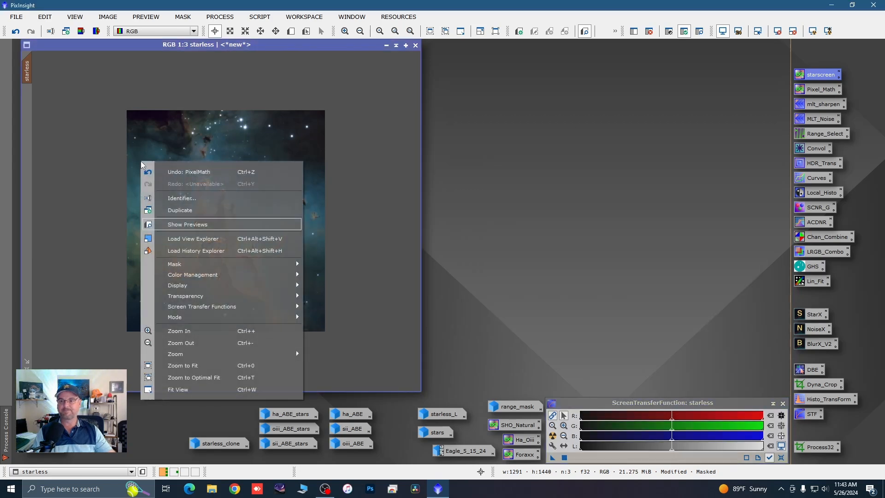
{"action": "mouse_move", "coordinate": [247, 263]}
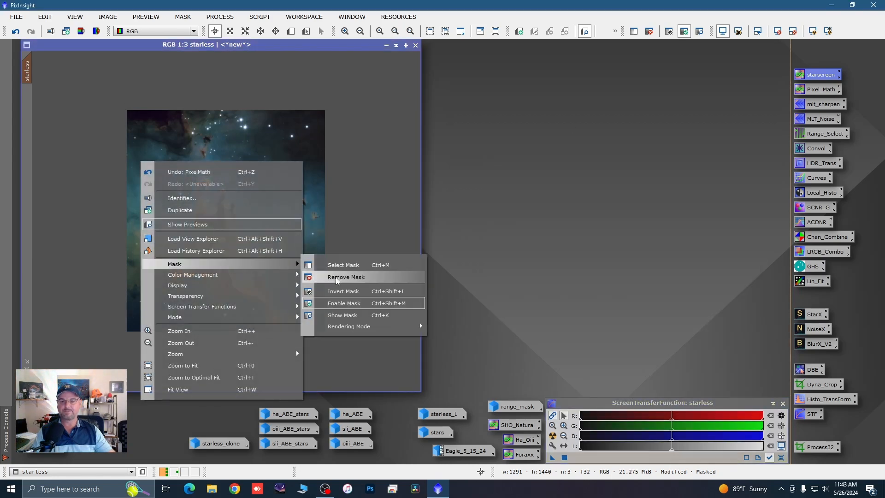
{"action": "left_click", "coordinate": [334, 277]}
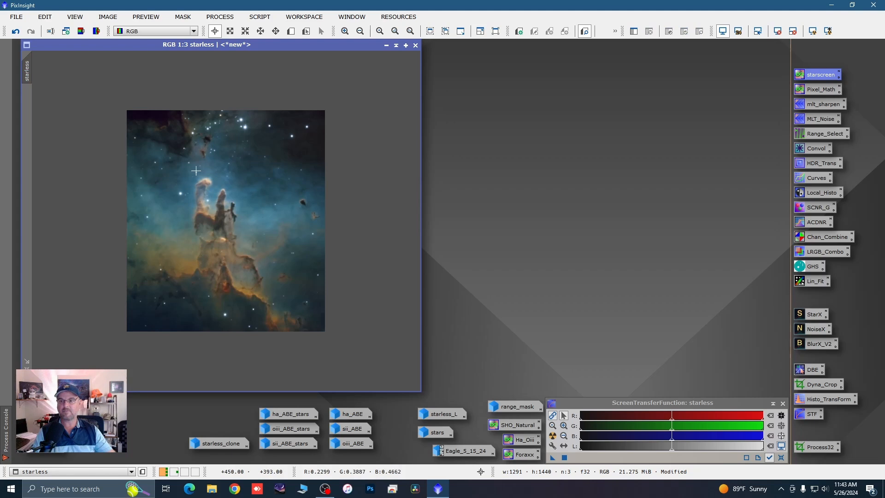
Step: Define a preview of about 603 × 804 pixels around the upper pillars of the starless image and open it
{"action": "left_click", "coordinate": [291, 30]}
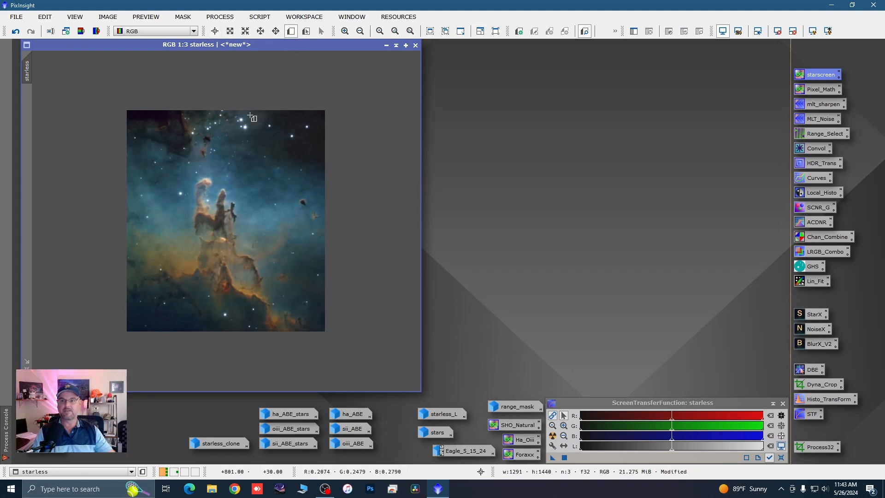
{"action": "left_click_drag", "start_coordinate": [164, 130], "coordinate": [256, 252]}
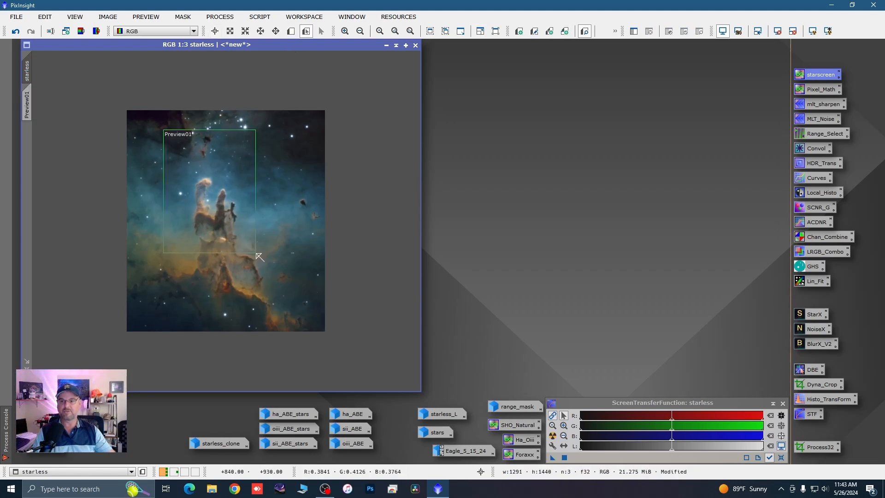
{"action": "left_click", "coordinate": [27, 104]}
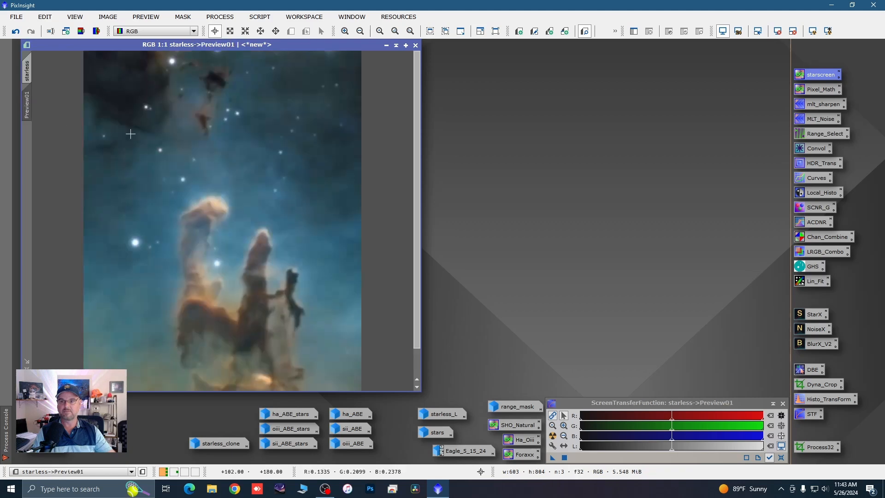
{"action": "scroll", "coordinate": [258, 173], "scroll_direction": "up", "scroll_amount": 1}
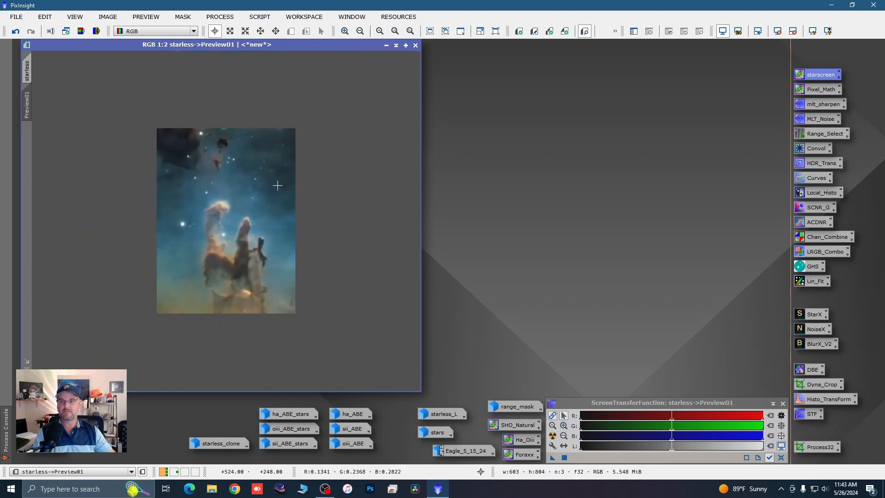
Step: Reset BlurXTerminator, set Sharpen Nonstellar to 0.61 and Sharpen Stars to 0.46, and apply it to Preview01 as a test
{"action": "left_click", "coordinate": [817, 349]}
{"action": "double_click", "coordinate": [818, 349]}
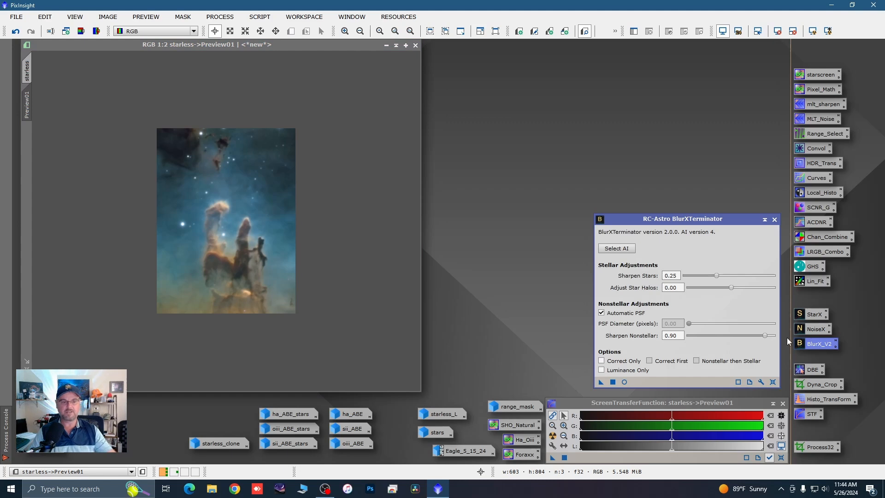
{"action": "left_click", "coordinate": [772, 382]}
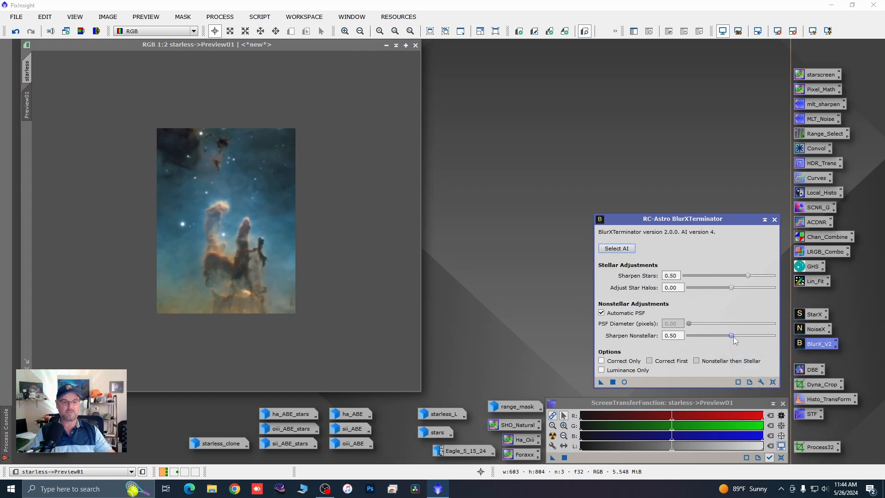
{"action": "left_click_drag", "start_coordinate": [734, 340], "coordinate": [744, 340]}
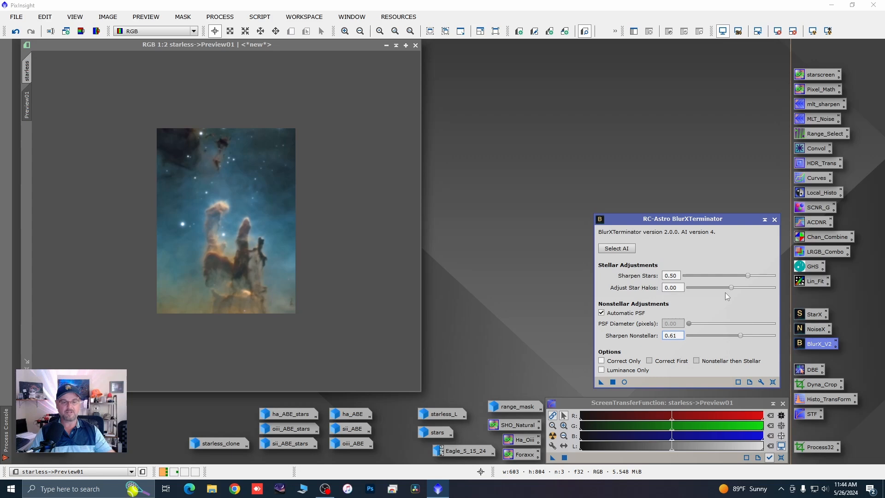
{"action": "left_click_drag", "start_coordinate": [747, 276], "coordinate": [743, 277]}
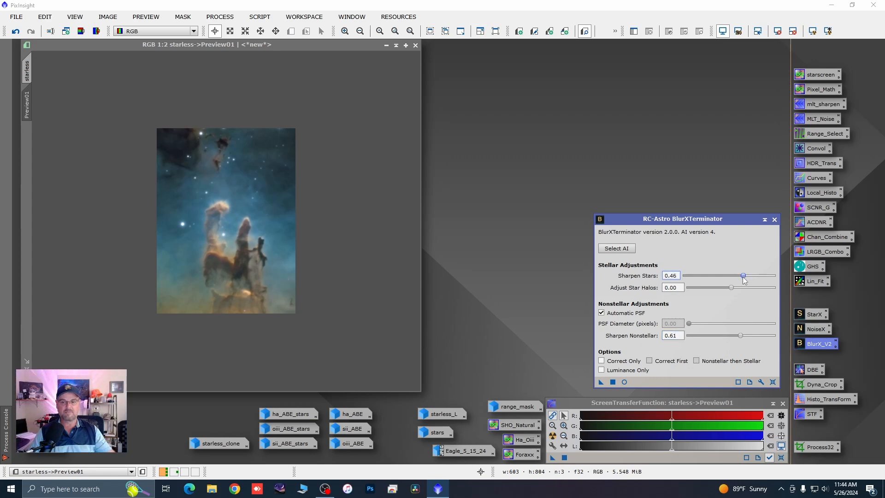
{"action": "left_click_drag", "start_coordinate": [601, 382], "coordinate": [325, 309]}
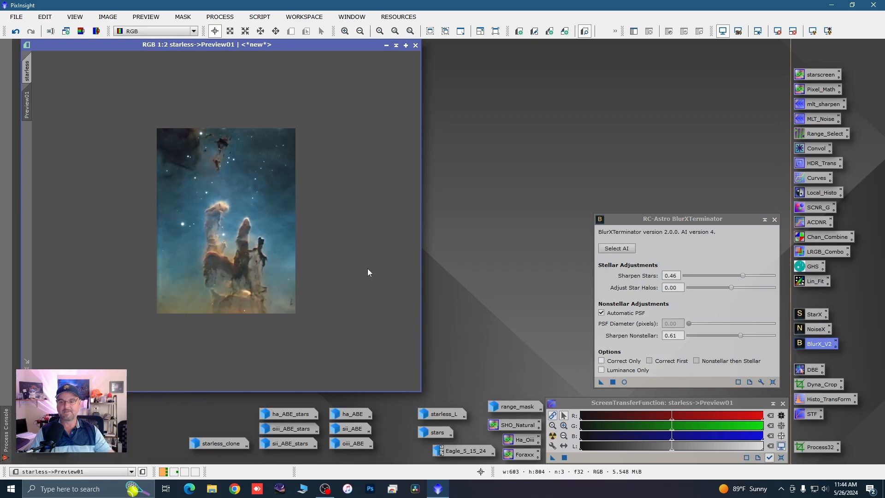
Step: Examine the pillars and stars in Preview01 up close, comparing the preview before and after the sharpening
{"action": "scroll", "coordinate": [282, 244], "scroll_direction": "up", "scroll_amount": 1}
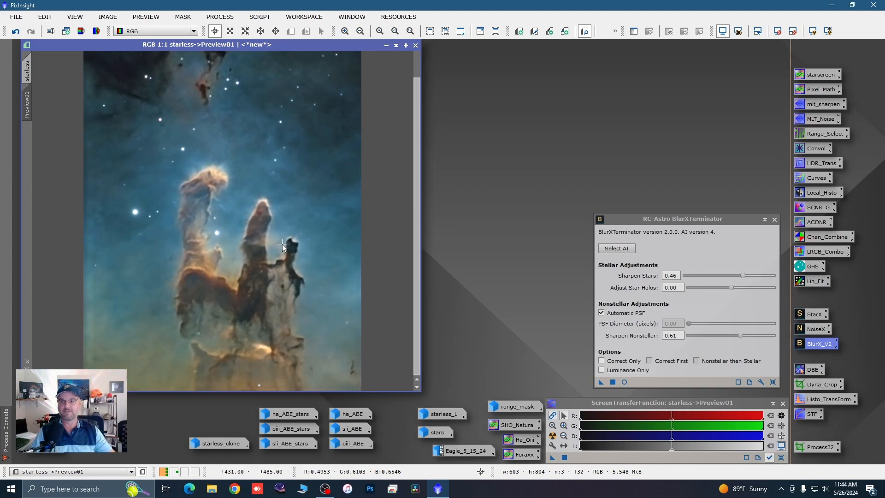
{"action": "key", "text": "ctrl+shift+z"}
{"action": "key", "text": "ctrl+shift+z"}
{"action": "key", "text": "ctrl+shift+z"}
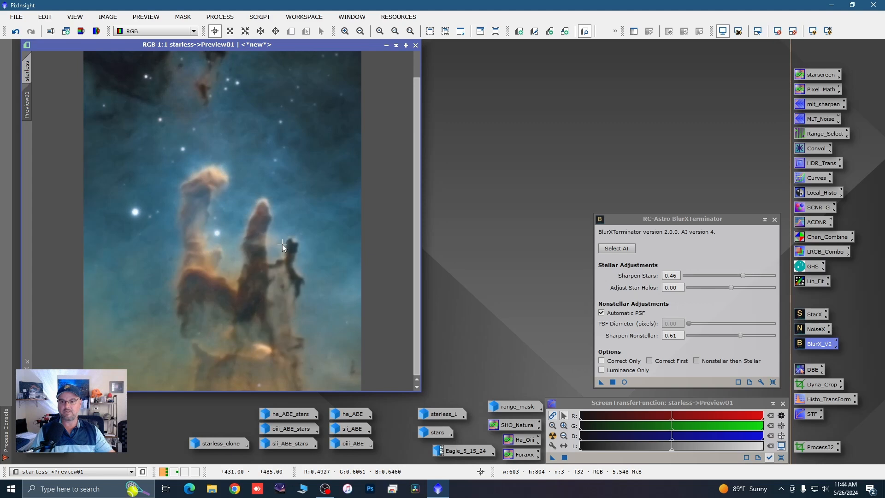
{"action": "key", "text": "ctrl+shift+z"}
{"action": "key", "text": "ctrl+shift+z"}
{"action": "key", "text": "ctrl+shift+z"}
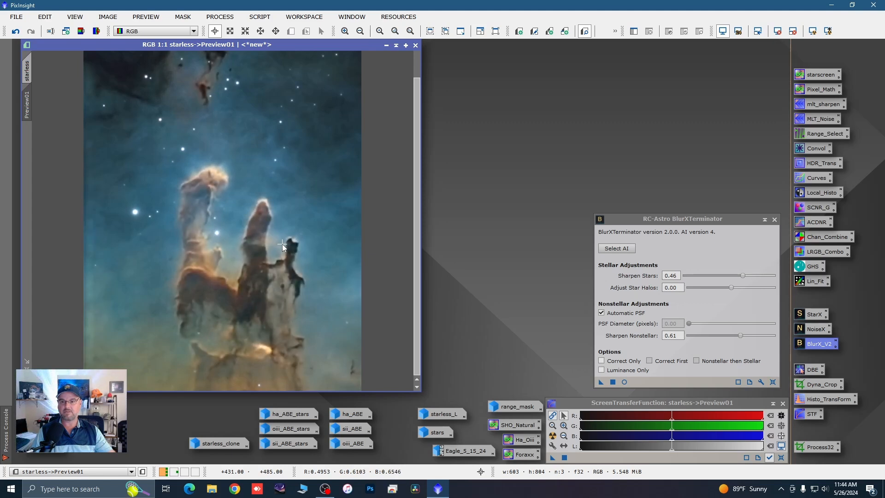
{"action": "key", "text": "ctrl+shift+z"}
{"action": "key", "text": "ctrl+shift+z"}
{"action": "key", "text": "ctrl+shift+z"}
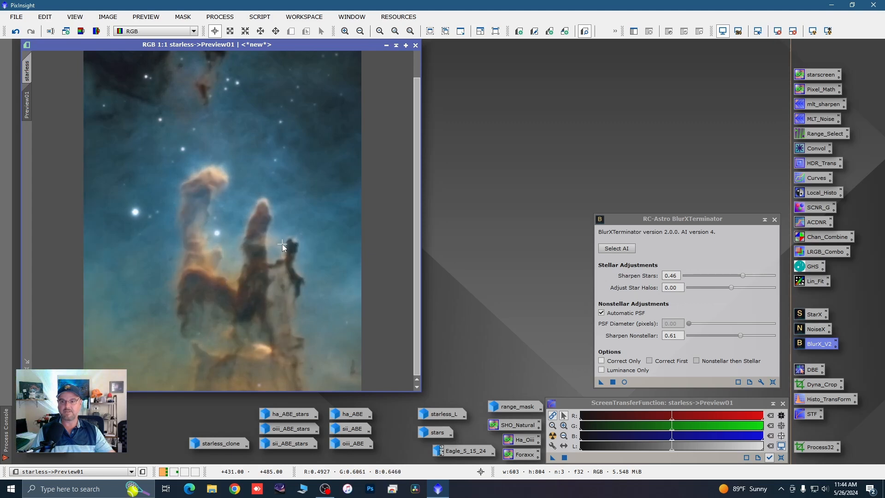
{"action": "key", "text": "ctrl+shift+z"}
{"action": "key", "text": "ctrl+shift+z"}
{"action": "key", "text": "ctrl+shift+z"}
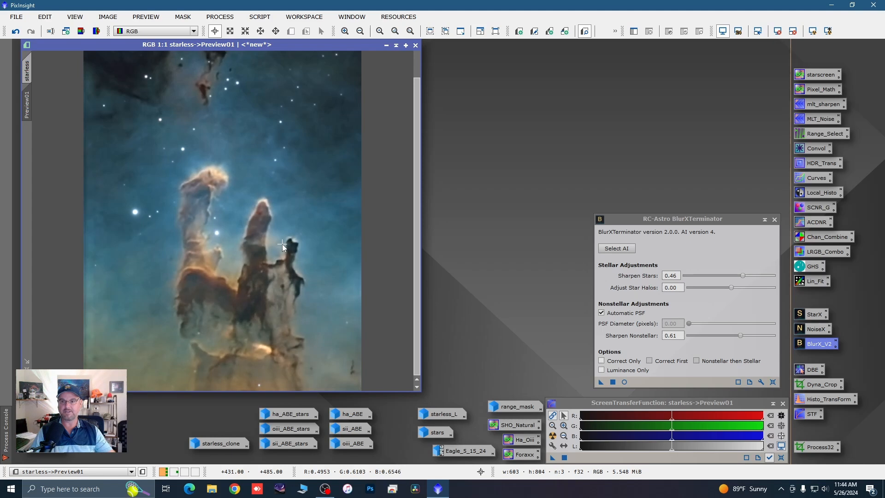
{"action": "key", "text": "ctrl+shift+z"}
{"action": "key", "text": "ctrl+shift+z"}
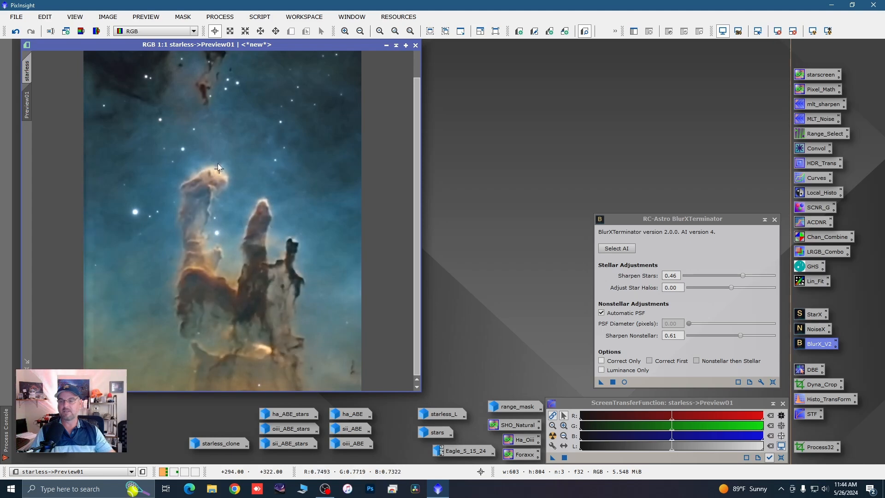
Step: Apply the same BlurXTerminator settings to the full starless image and close the process
{"action": "left_click", "coordinate": [28, 70]}
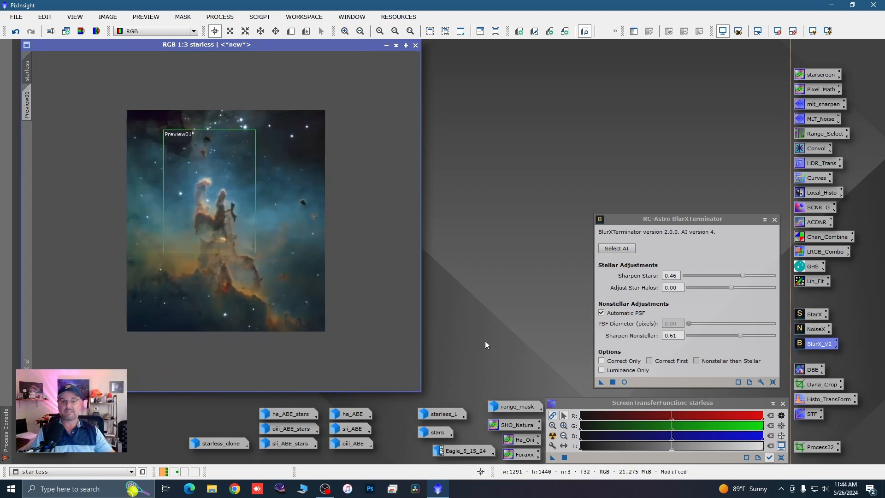
{"action": "left_click_drag", "start_coordinate": [598, 381], "coordinate": [279, 249]}
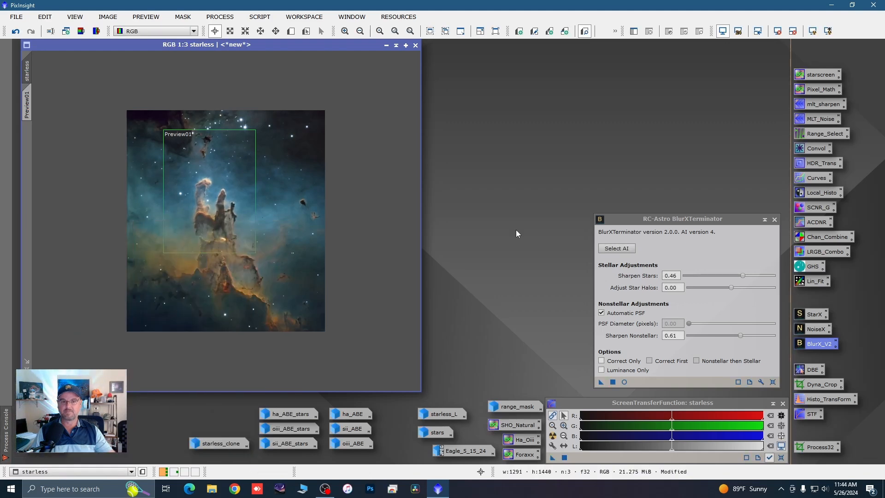
{"action": "left_click", "coordinate": [774, 220]}
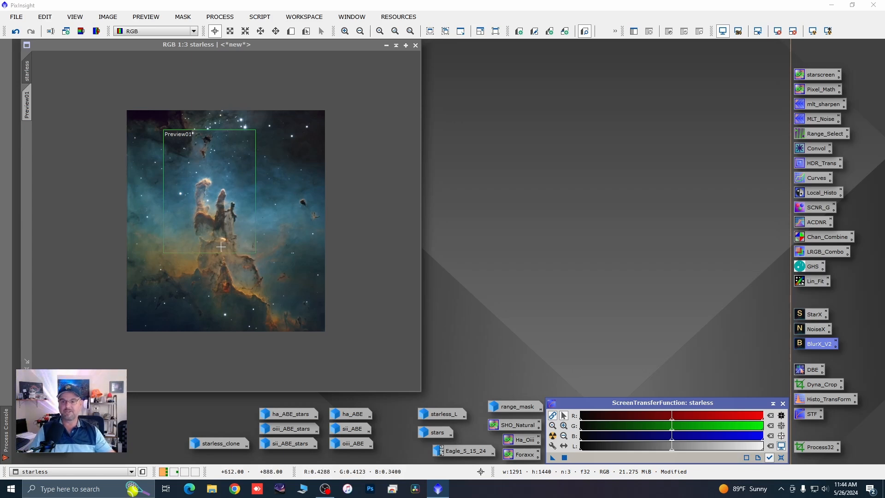
Step: Delete Preview01 from the starless image
{"action": "left_click_drag", "start_coordinate": [28, 103], "coordinate": [27, 106]}
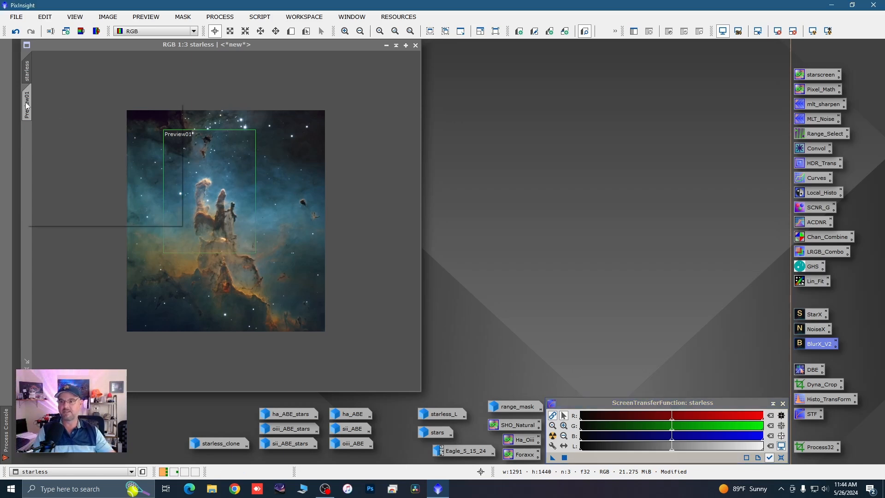
{"action": "right_click", "coordinate": [26, 106]}
{"action": "left_click", "coordinate": [46, 180]}
Step: Inspect the sharpened image's stars and pillars up close and compare it with the Eagle_5_15_24 reference image, minimizing the reference again
{"action": "scroll", "coordinate": [220, 193], "scroll_direction": "up", "scroll_amount": 1}
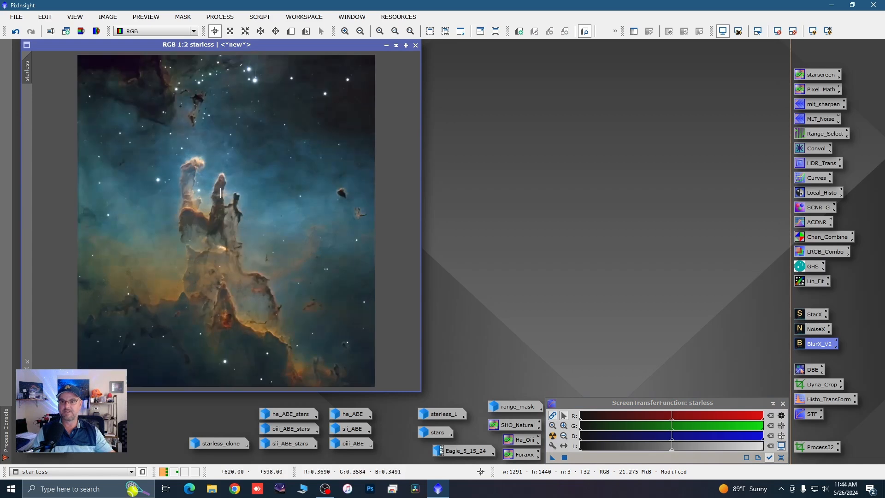
{"action": "scroll", "coordinate": [220, 193], "scroll_direction": "up", "scroll_amount": 1}
{"action": "scroll", "coordinate": [220, 193], "scroll_direction": "down", "scroll_amount": 1}
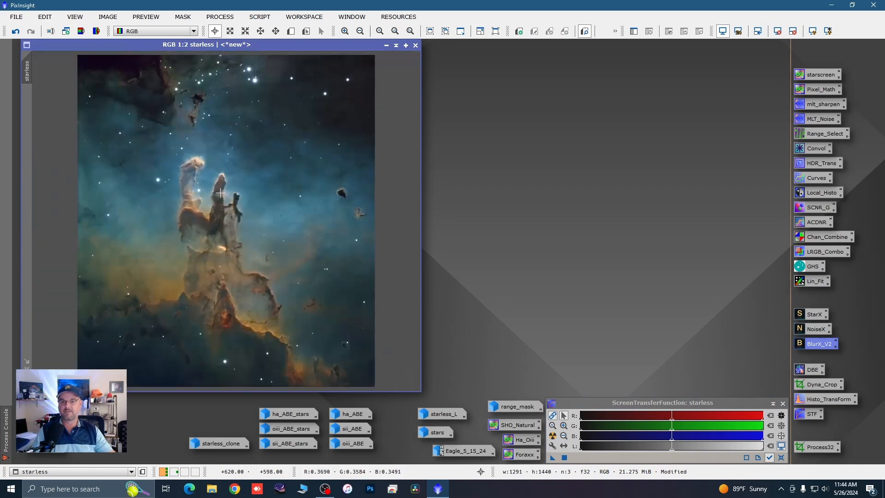
{"action": "double_click", "coordinate": [464, 451]}
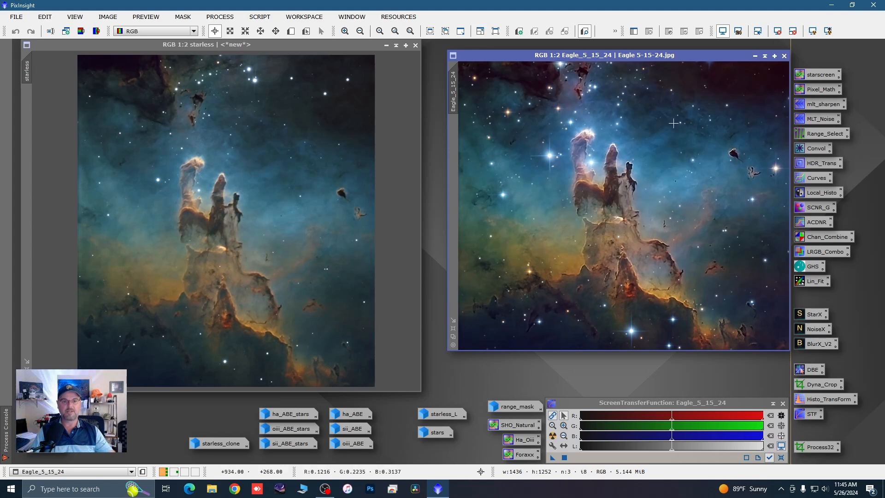
{"action": "left_click", "coordinate": [758, 58]}
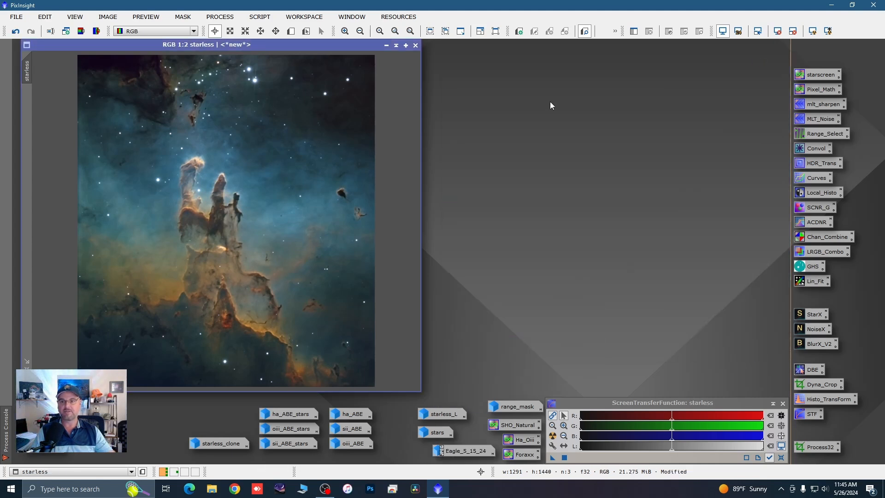
{"action": "scroll", "coordinate": [257, 89], "scroll_direction": "up", "scroll_amount": 1}
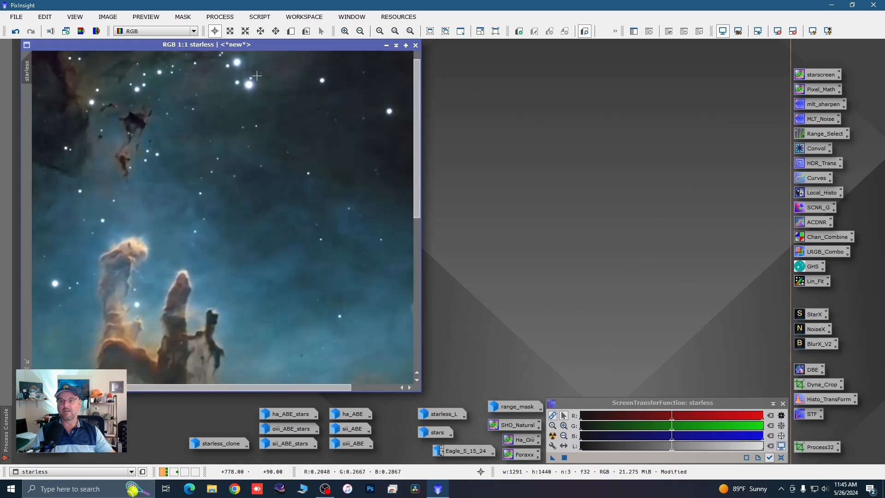
{"action": "scroll", "coordinate": [256, 89], "scroll_direction": "up", "scroll_amount": 1}
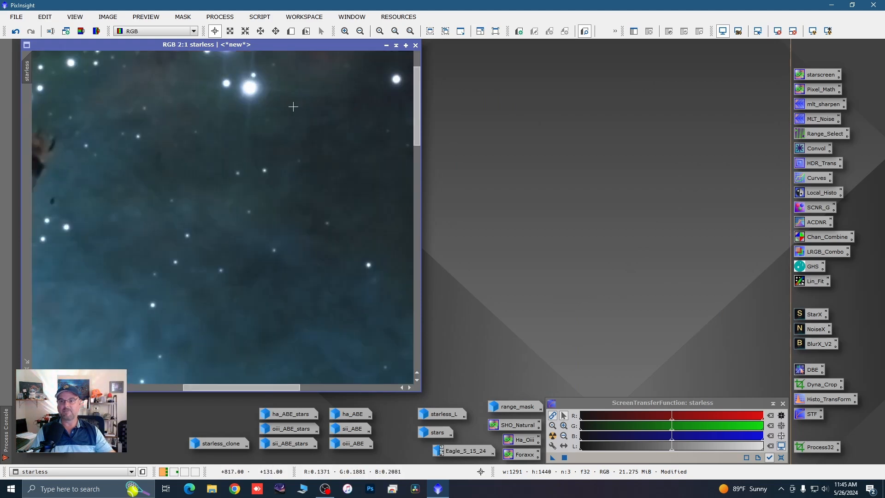
{"action": "scroll", "coordinate": [295, 110], "scroll_direction": "down", "scroll_amount": 1}
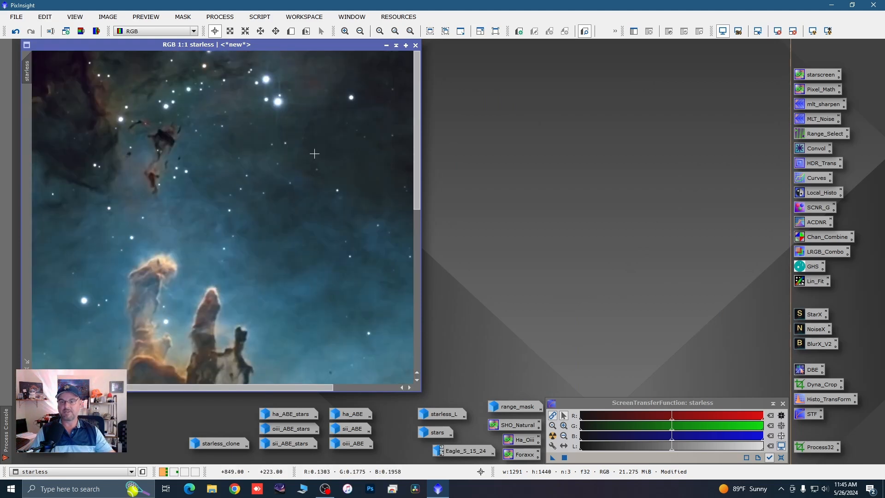
{"action": "scroll", "coordinate": [312, 152], "scroll_direction": "down", "scroll_amount": 1}
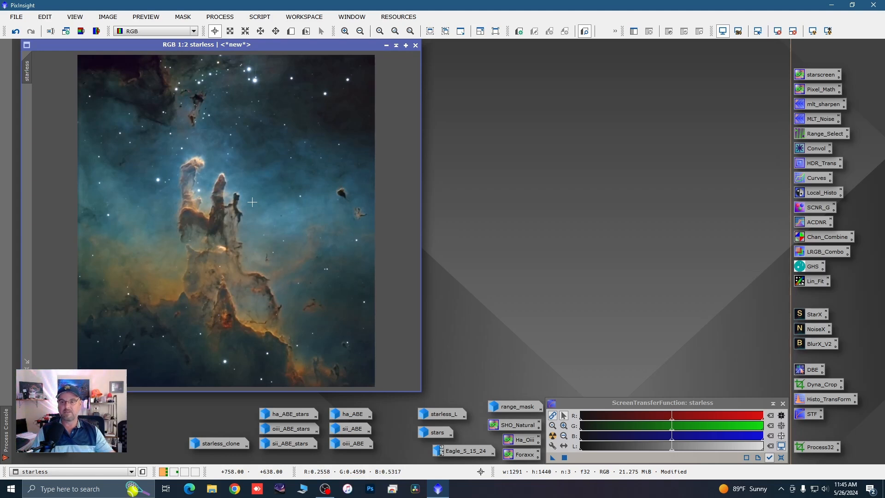
{"action": "double_click", "coordinate": [457, 452]}
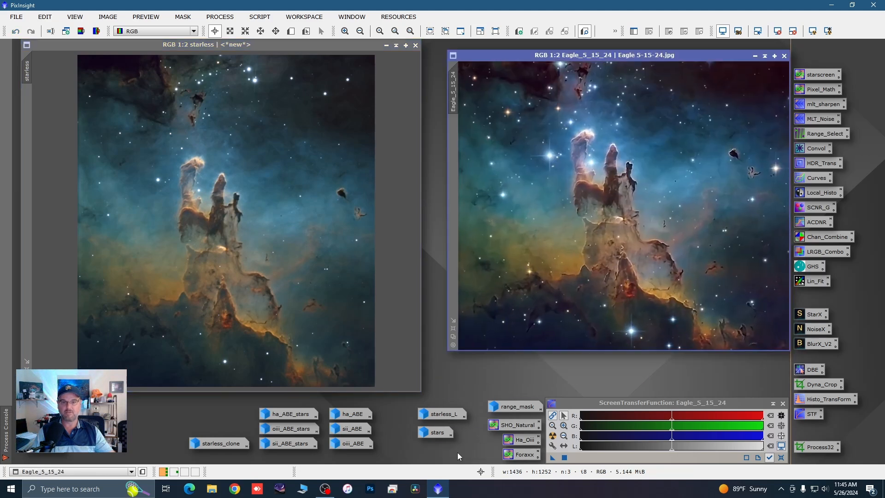
{"action": "left_click", "coordinate": [754, 56]}
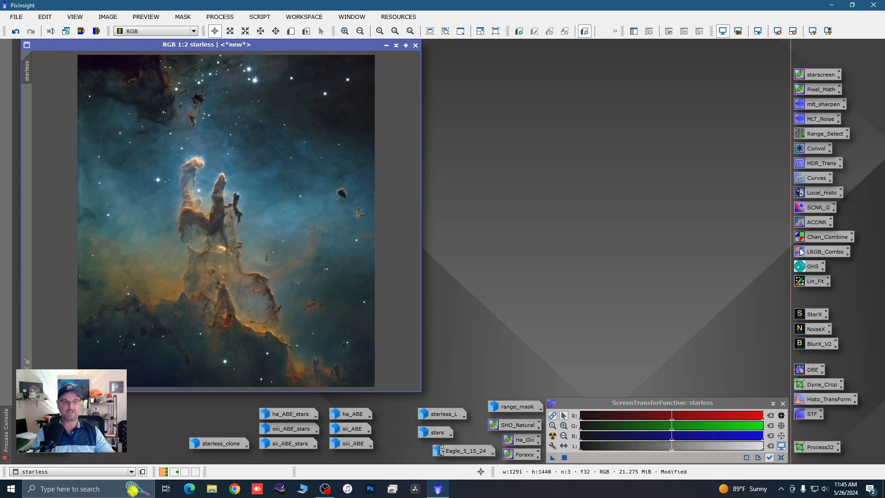
Step: Boost the starless image's color with GeneralizedHyperbolicStretch in Saturation mode at a stretch factor of 0.580, previewing in real time, and close the process
{"action": "double_click", "coordinate": [810, 266]}
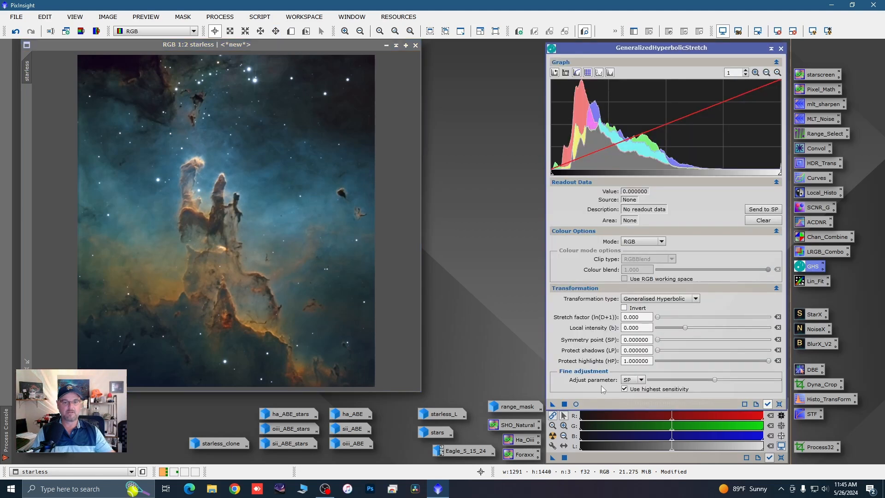
{"action": "left_click", "coordinate": [576, 404]}
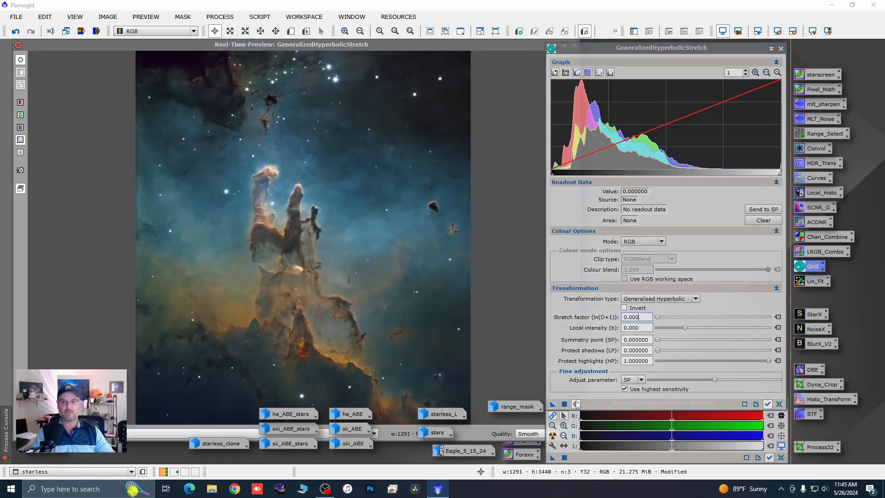
{"action": "left_click", "coordinate": [663, 242]}
{"action": "left_click", "coordinate": [645, 283]}
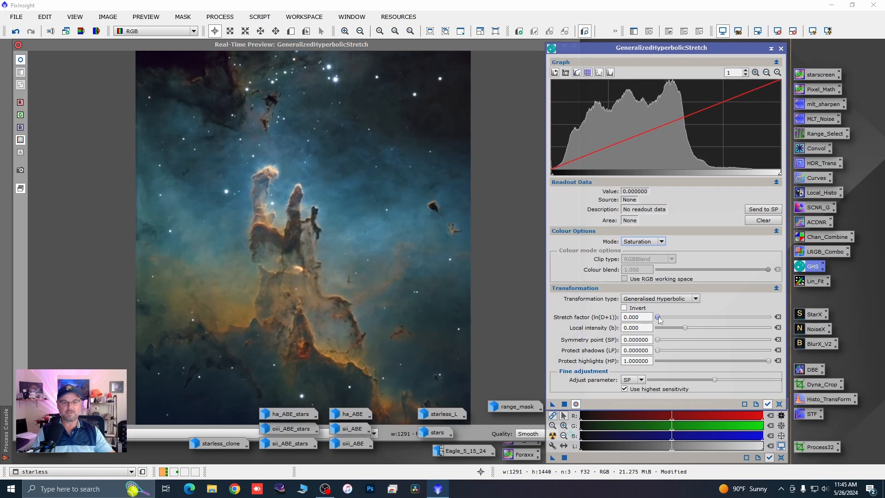
{"action": "left_click_drag", "start_coordinate": [659, 320], "coordinate": [662, 319]}
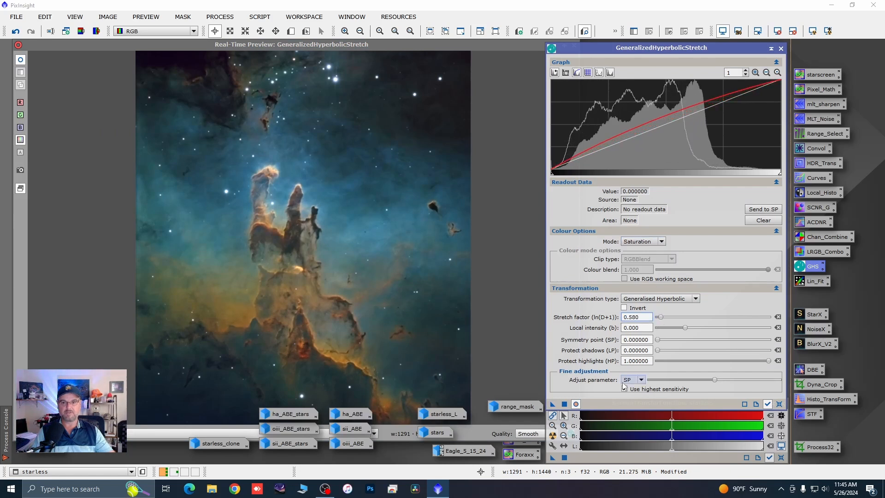
{"action": "left_click", "coordinate": [564, 404]}
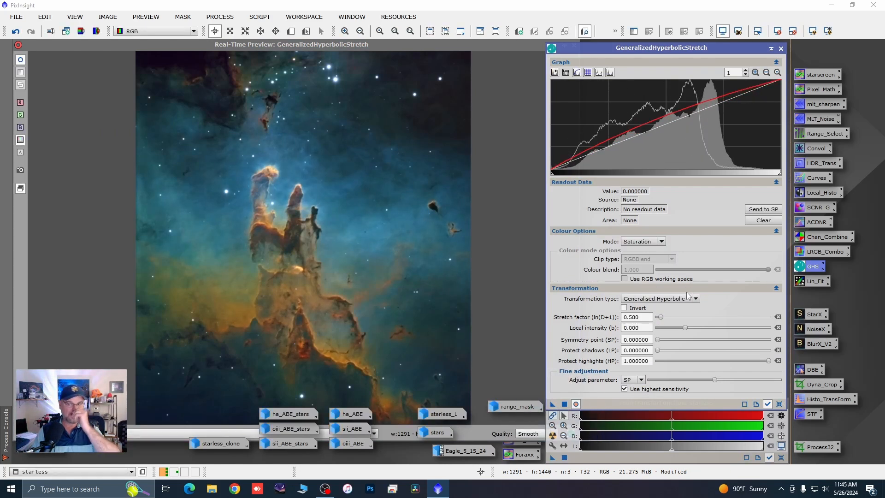
{"action": "left_click", "coordinate": [785, 49]}
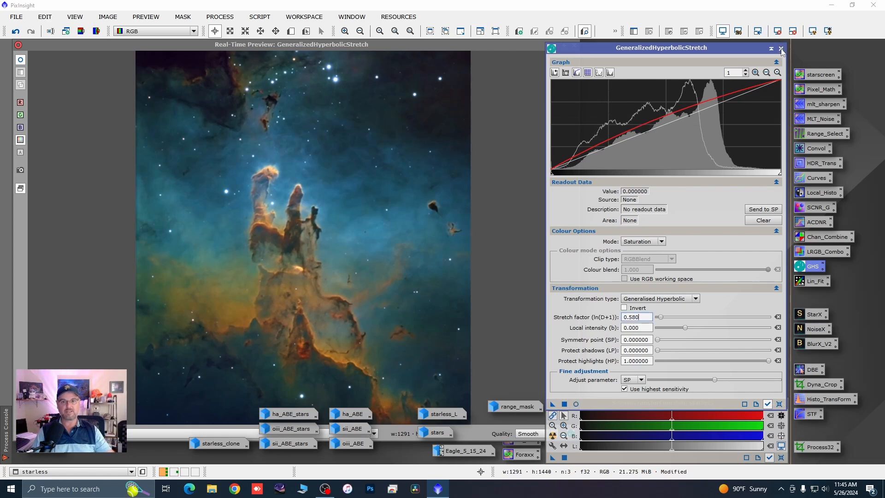
{"action": "left_click", "coordinate": [780, 49]}
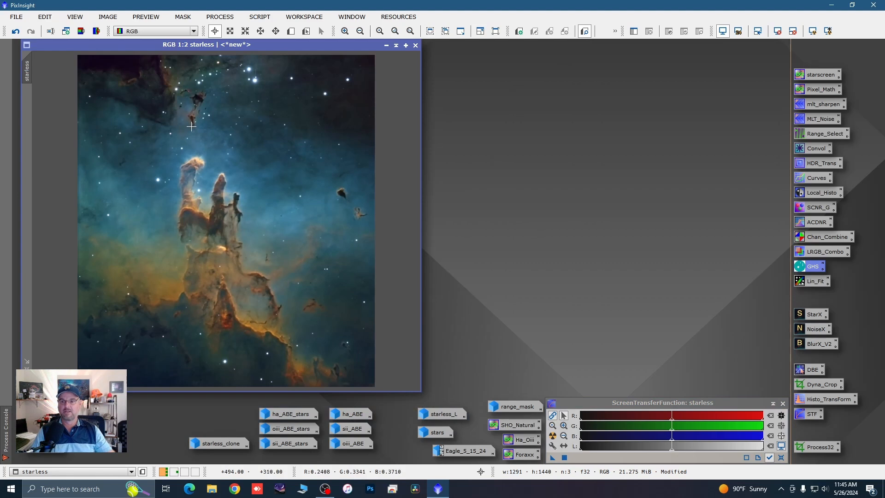
Step: Change the starless image's identifier to TY_Eagle
{"action": "double_click", "coordinate": [29, 77]}
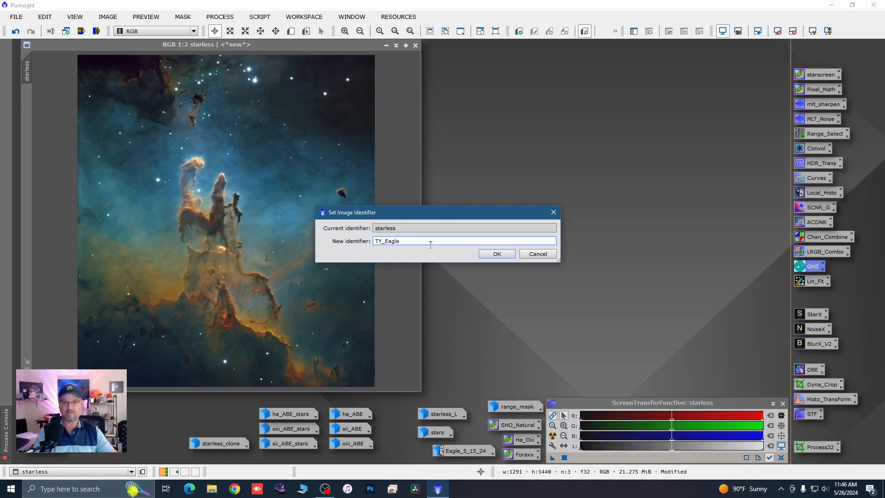
{"action": "left_click", "coordinate": [491, 254]}
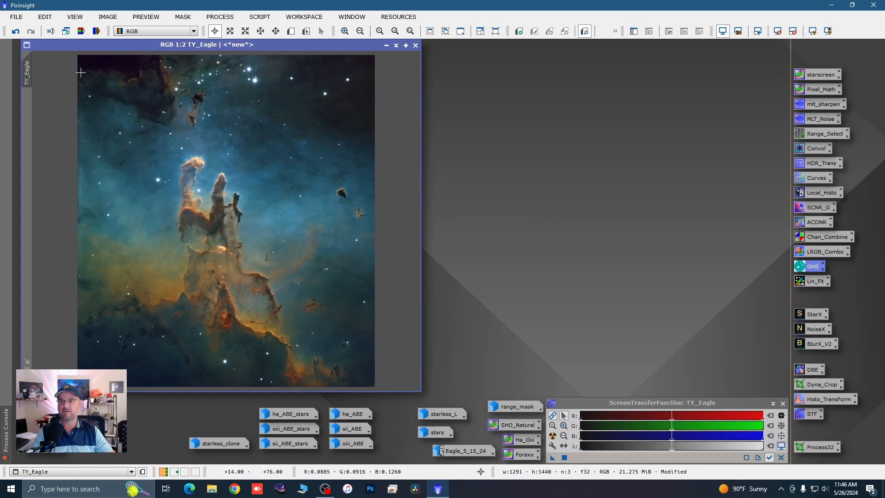
Step: Start saving TY_Eagle as a new file, creating and opening a folder named 5-26 inside the Eagle Nebula Processing folder
{"action": "left_click", "coordinate": [18, 19]}
{"action": "left_click", "coordinate": [43, 109]}
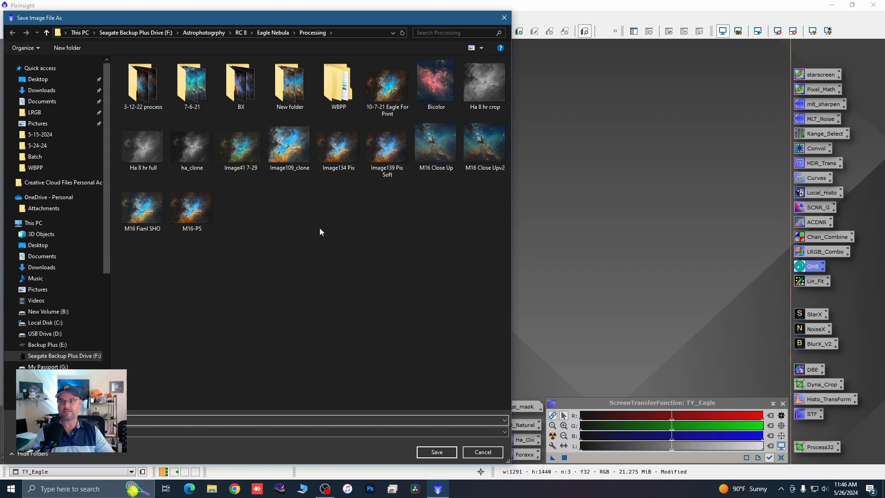
{"action": "right_click", "coordinate": [287, 233]}
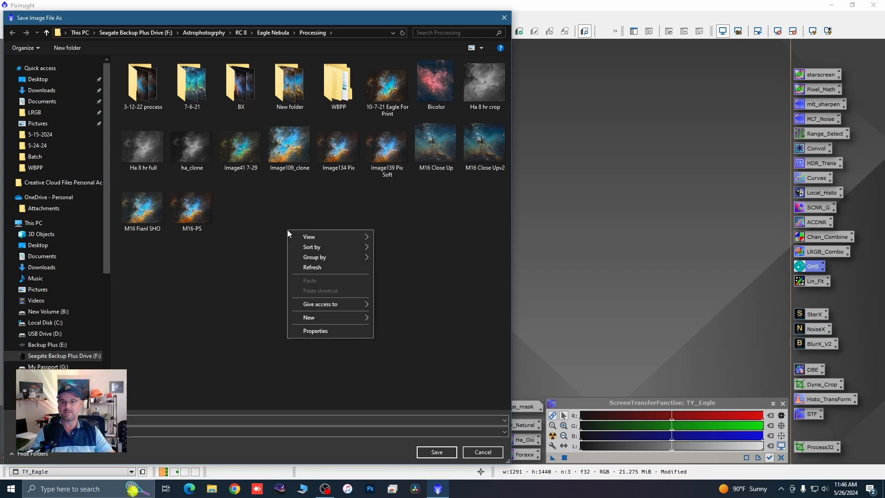
{"action": "mouse_move", "coordinate": [348, 316]}
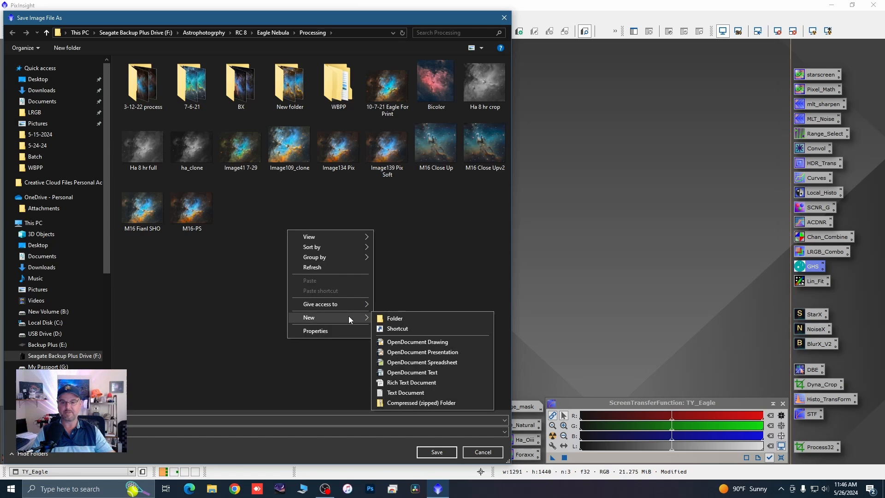
{"action": "left_click", "coordinate": [391, 318]}
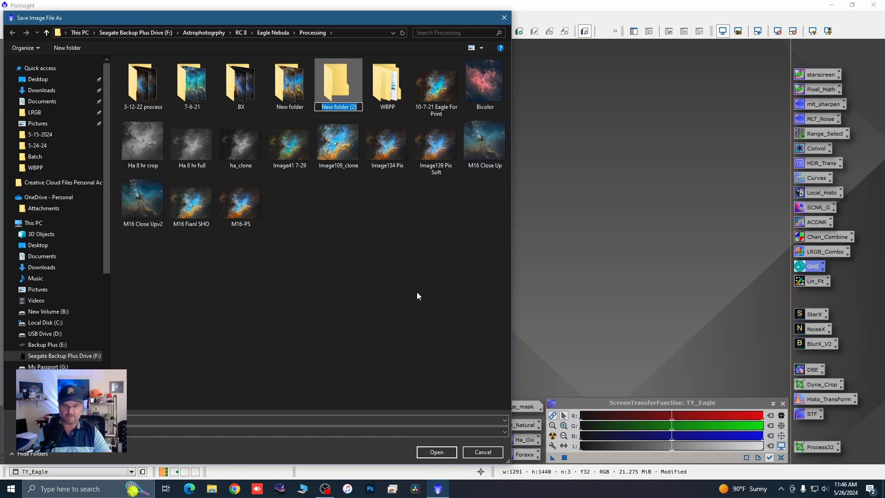
{"action": "type", "text": "5-2"}
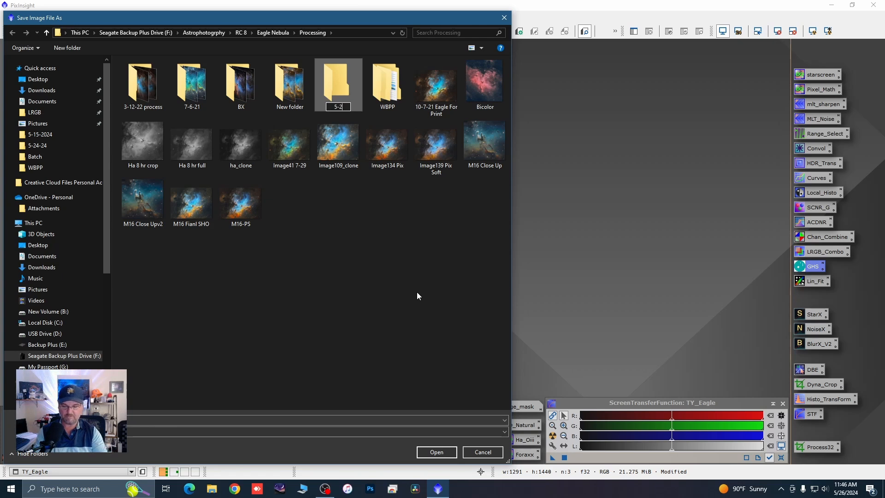
{"action": "type", "text": "6"}
{"action": "key", "text": "Return"}
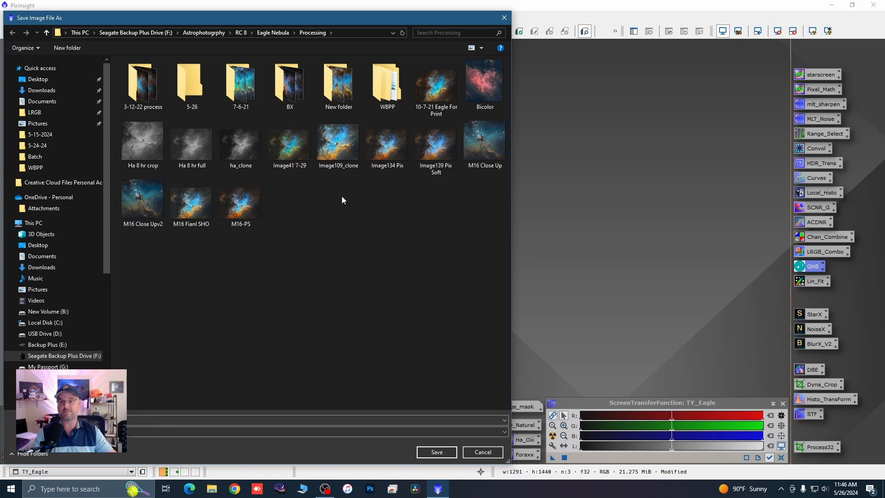
{"action": "double_click", "coordinate": [192, 79]}
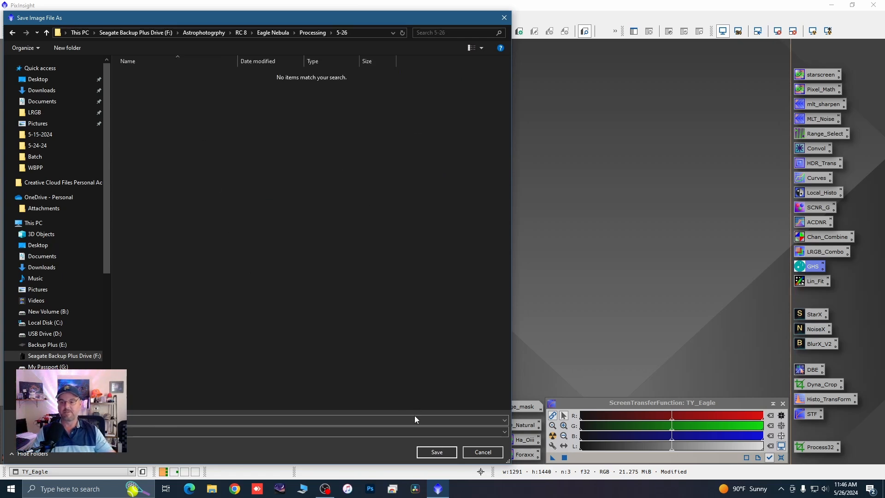
Step: Save TY_Eagle in the 5-26 folder as an uncompressed 16-bit unsigned integer TIFF with the ICC profile embedded
{"action": "left_click", "coordinate": [460, 431]}
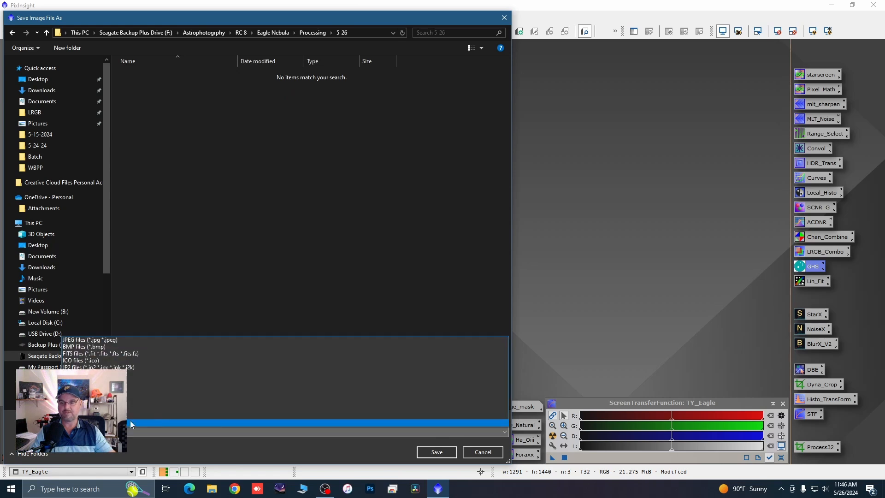
{"action": "left_click", "coordinate": [132, 395]}
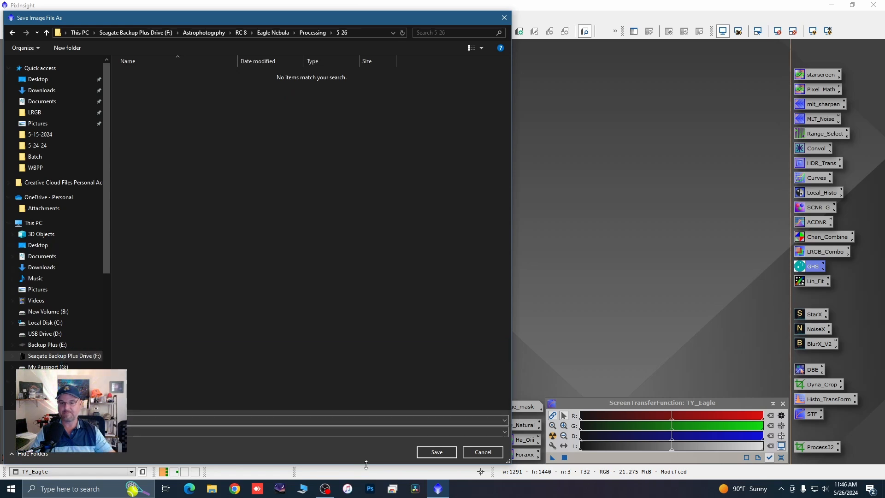
{"action": "left_click", "coordinate": [430, 453]}
{"action": "left_click", "coordinate": [498, 271]}
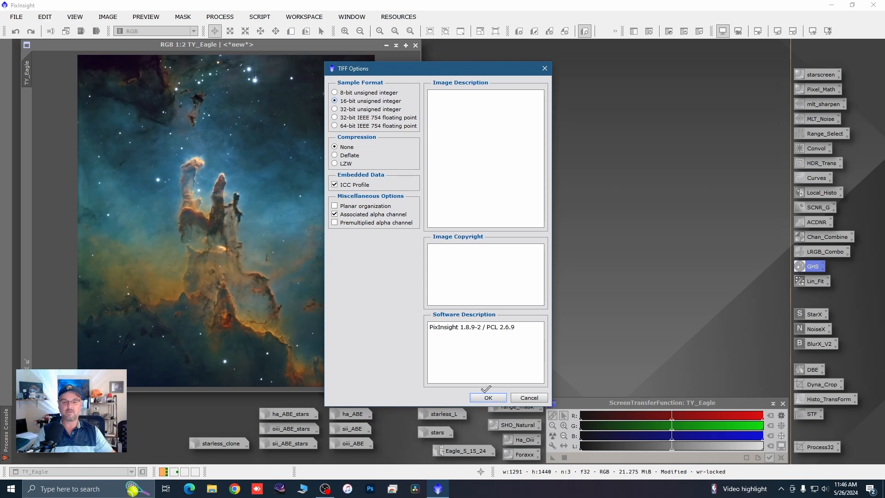
{"action": "left_click", "coordinate": [486, 396]}
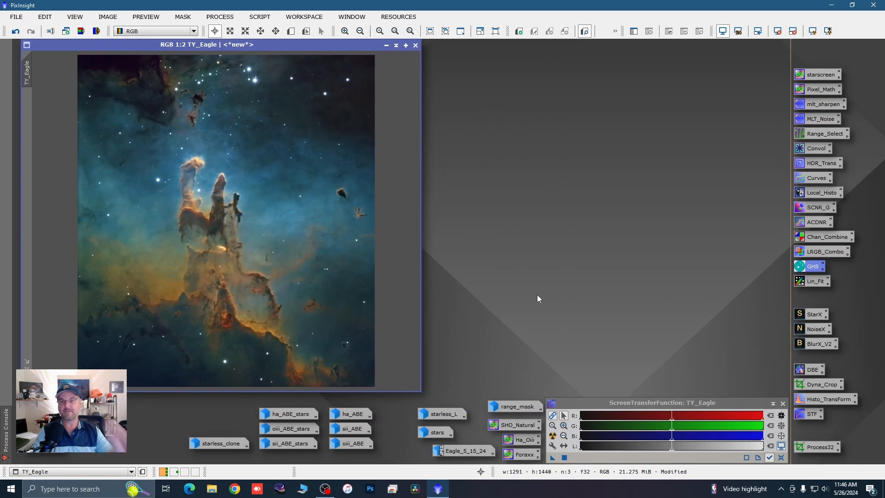
Step: Switch to Photoshop with TY_Eagle.tif and duplicate its Background layer
{"action": "left_click", "coordinate": [371, 489]}
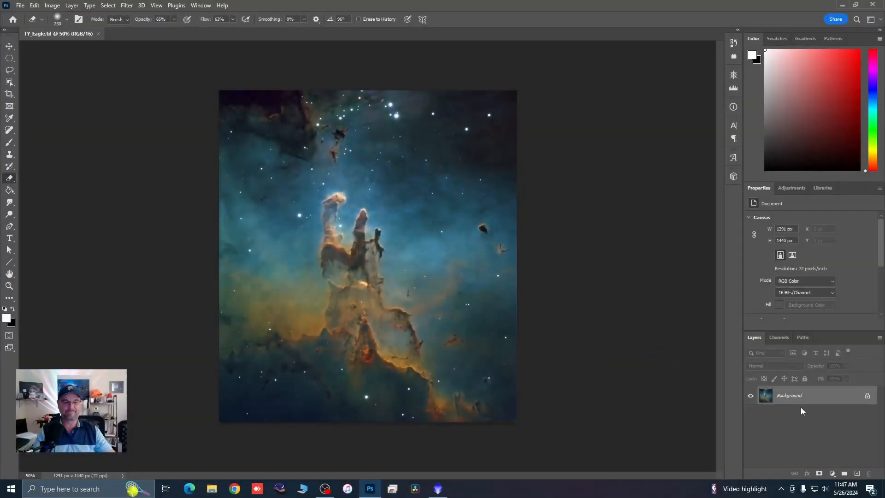
{"action": "left_click_drag", "start_coordinate": [786, 399], "coordinate": [856, 472]}
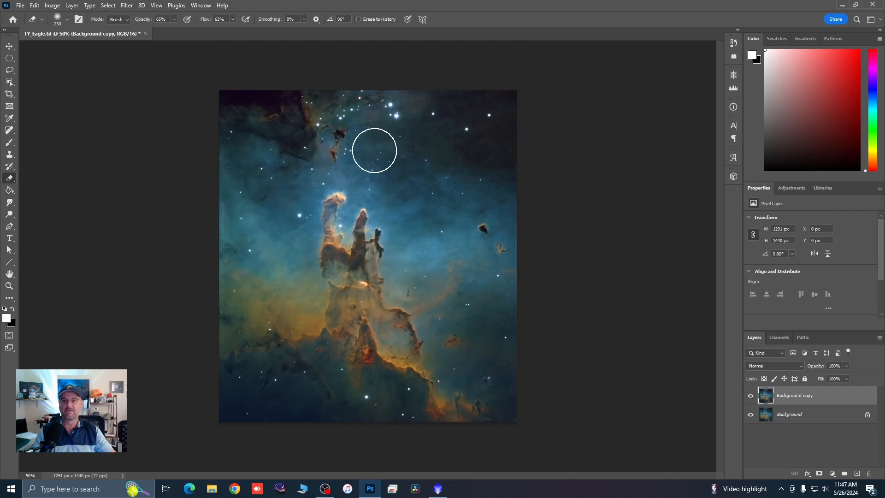
Step: Apply the Camera Raw Filter to the Background copy layer with Vibrance +7, Dehaze +3 and Clarity +8
{"action": "left_click", "coordinate": [128, 10]}
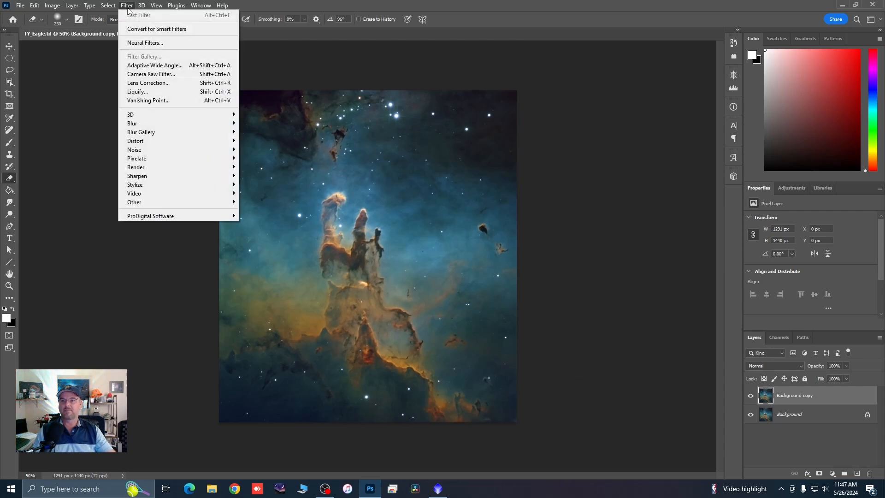
{"action": "left_click", "coordinate": [142, 73]}
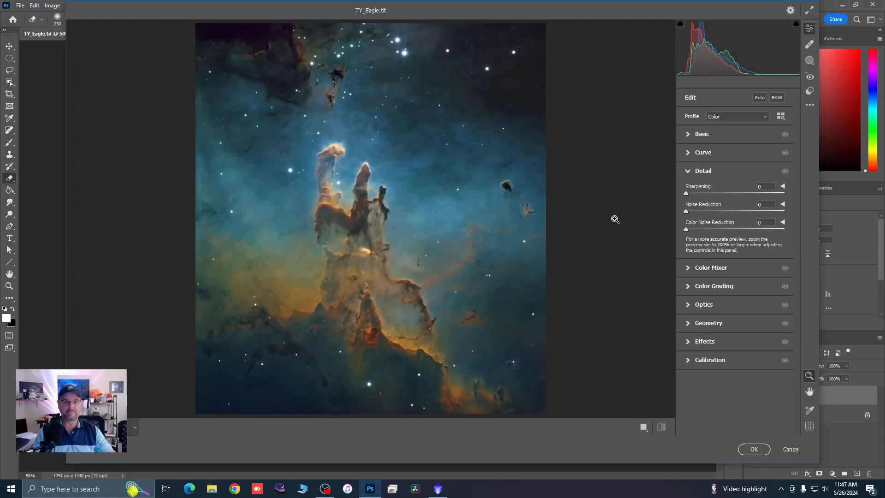
{"action": "left_click", "coordinate": [687, 135]}
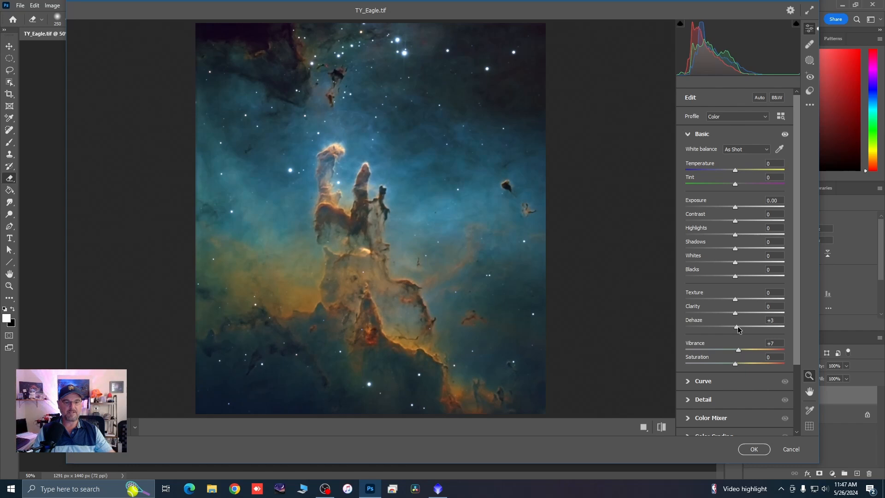
{"action": "left_click_drag", "start_coordinate": [737, 316], "coordinate": [742, 317]}
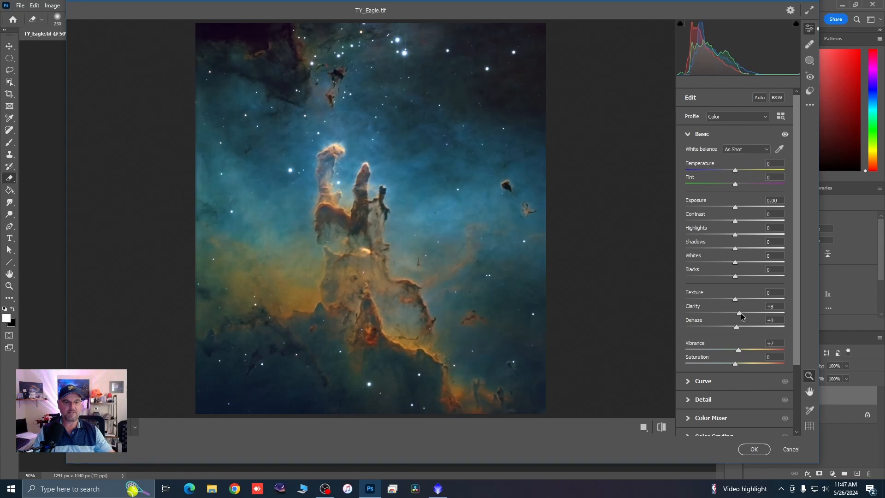
{"action": "left_click", "coordinate": [751, 449]}
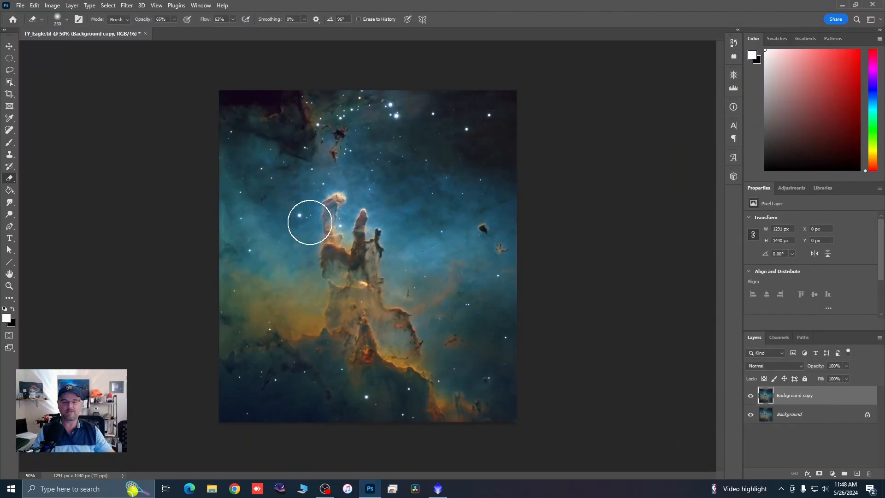
Step: Merge the visible layers into the Background and duplicate the merged Background layer
{"action": "scroll", "coordinate": [364, 196], "scroll_direction": "up", "scroll_amount": 5}
{"action": "scroll", "coordinate": [443, 177], "scroll_direction": "up", "scroll_amount": 8}
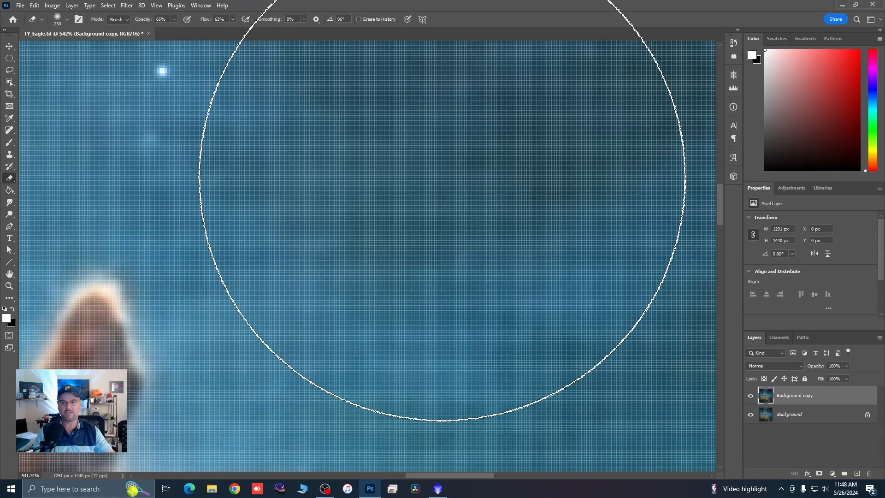
{"action": "scroll", "coordinate": [443, 178], "scroll_direction": "down", "scroll_amount": 1}
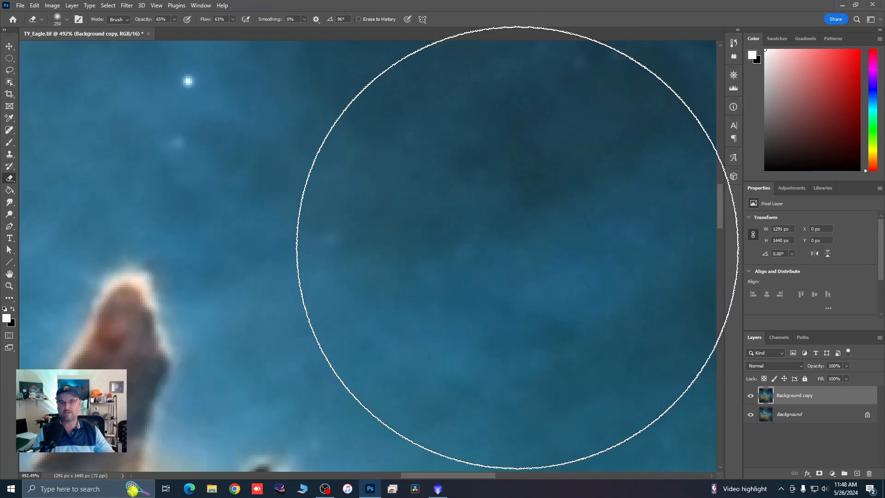
{"action": "scroll", "coordinate": [517, 248], "scroll_direction": "down", "scroll_amount": 7}
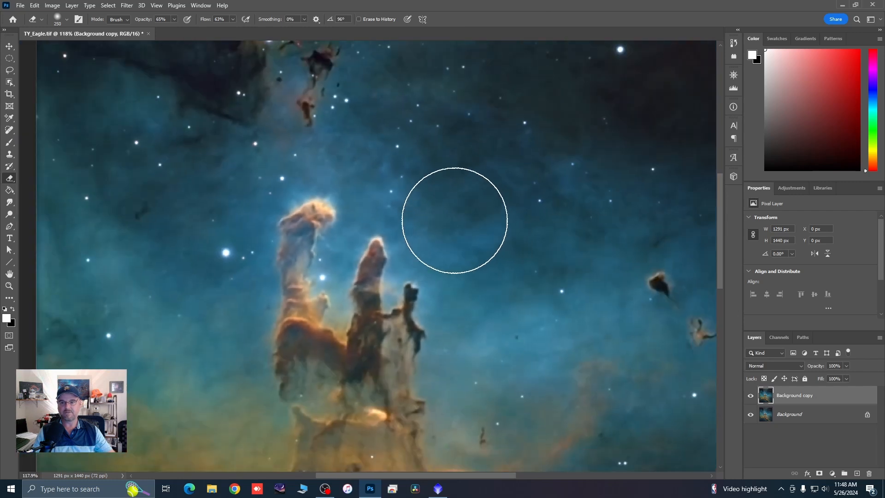
{"action": "scroll", "coordinate": [454, 220], "scroll_direction": "down", "scroll_amount": 4}
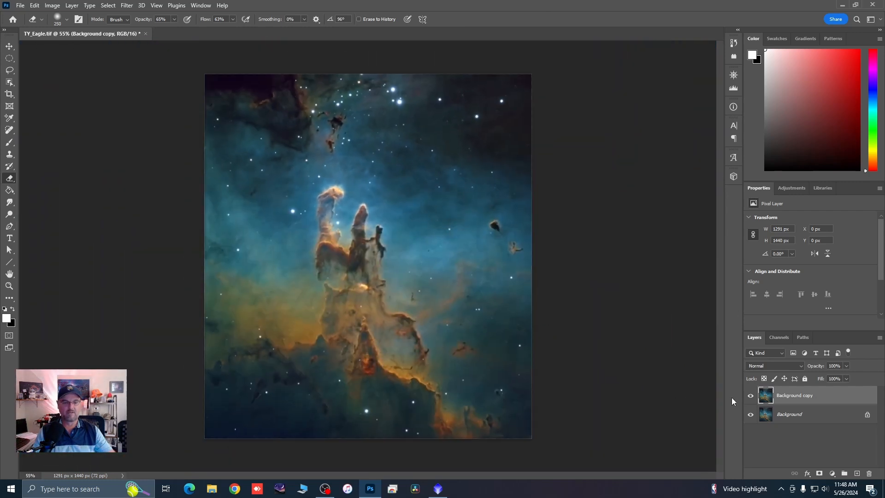
{"action": "right_click", "coordinate": [792, 397]}
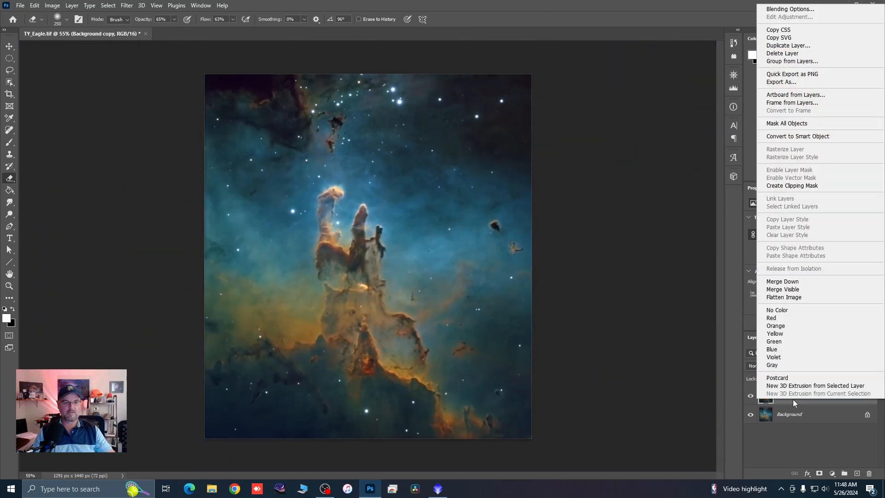
{"action": "left_click", "coordinate": [780, 289]}
{"action": "left_click_drag", "start_coordinate": [853, 395], "coordinate": [856, 473]}
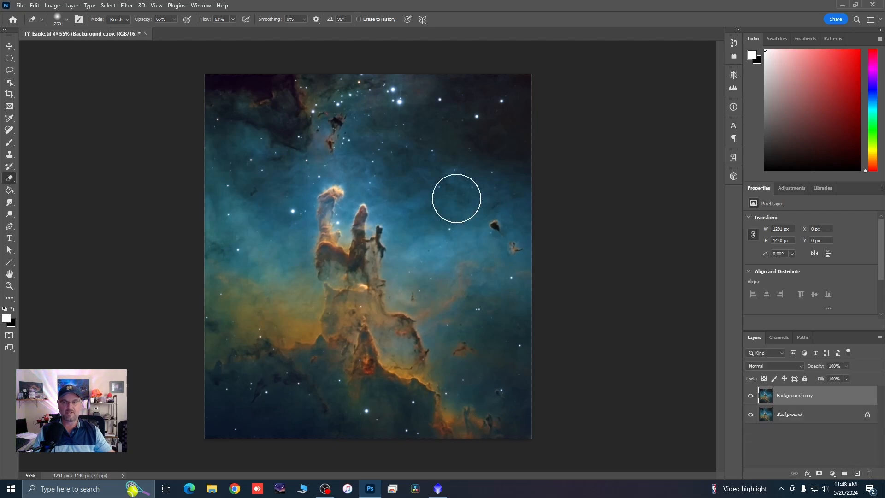
Step: Apply a Curves adjustment to the Background copy's Green channel, with a point at input 57 and output 54
{"action": "left_click", "coordinate": [53, 6]}
{"action": "mouse_move", "coordinate": [69, 29]}
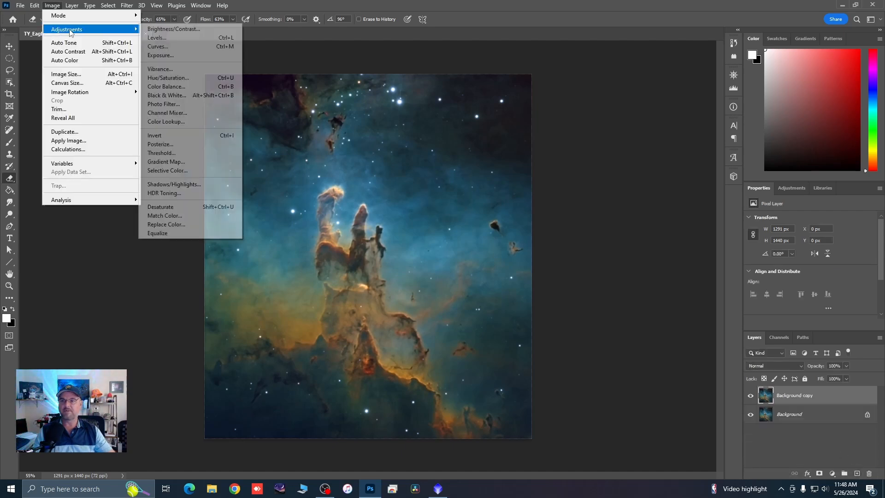
{"action": "left_click", "coordinate": [152, 48]}
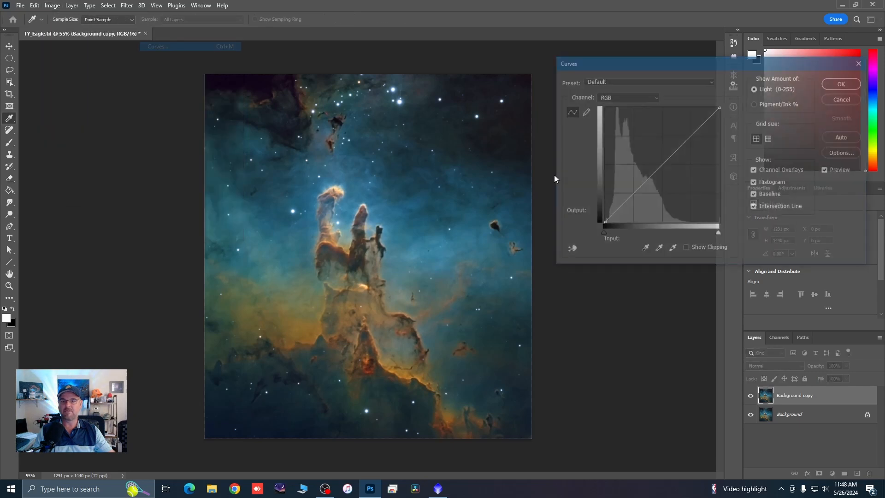
{"action": "left_click", "coordinate": [656, 98]}
{"action": "left_click", "coordinate": [617, 118]}
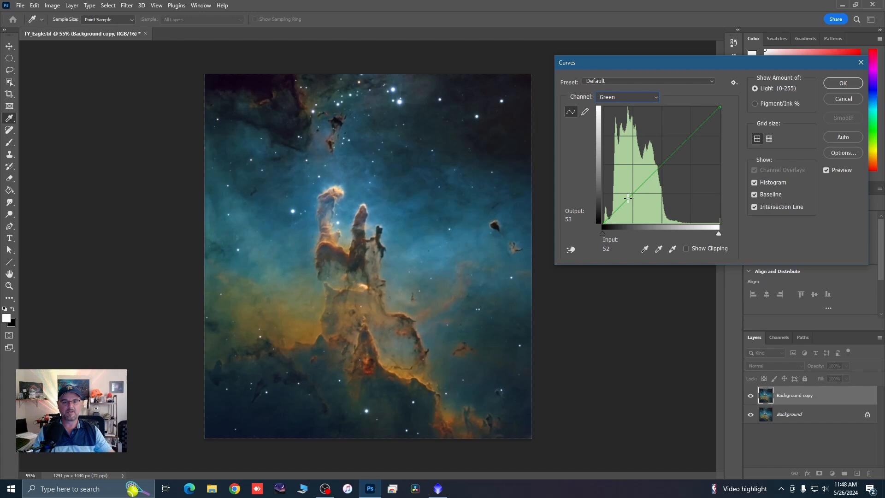
{"action": "left_click_drag", "start_coordinate": [627, 198], "coordinate": [630, 197]}
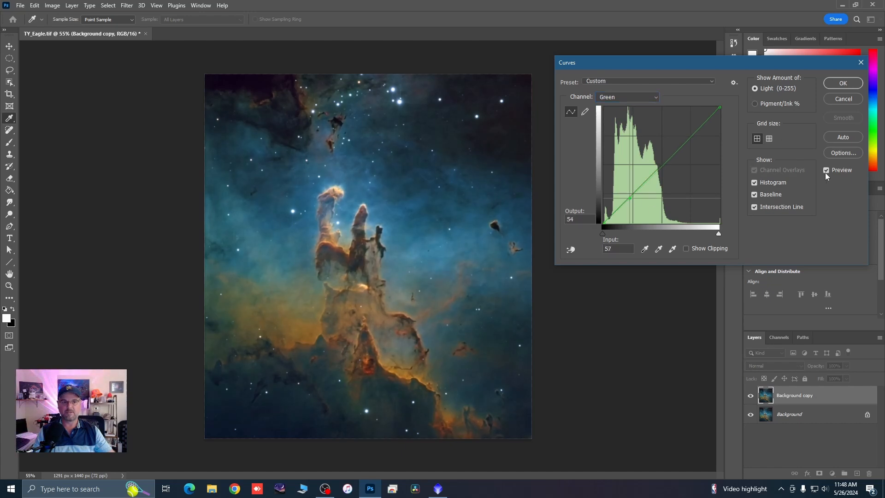
{"action": "left_click", "coordinate": [842, 84]}
{"action": "key", "text": "e"}
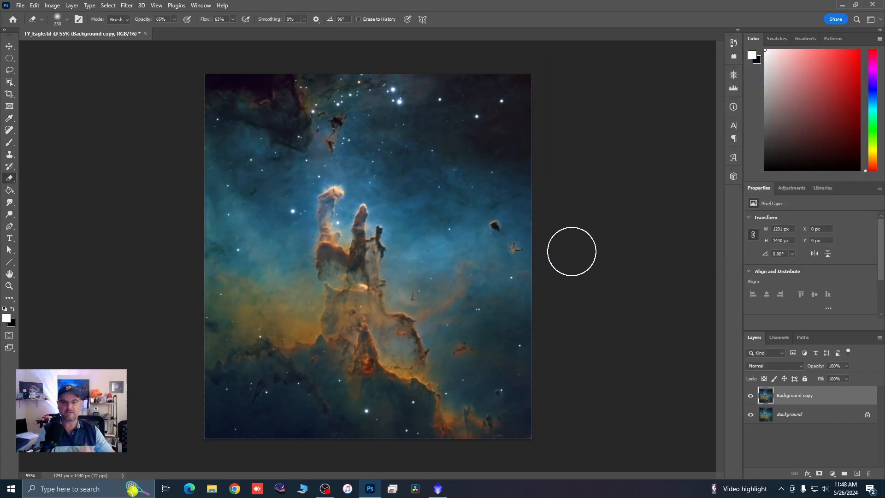
Step: Merge the green-corrected Background copy down into the Background and duplicate the result
{"action": "right_click", "coordinate": [814, 396]}
{"action": "left_click", "coordinate": [782, 278]}
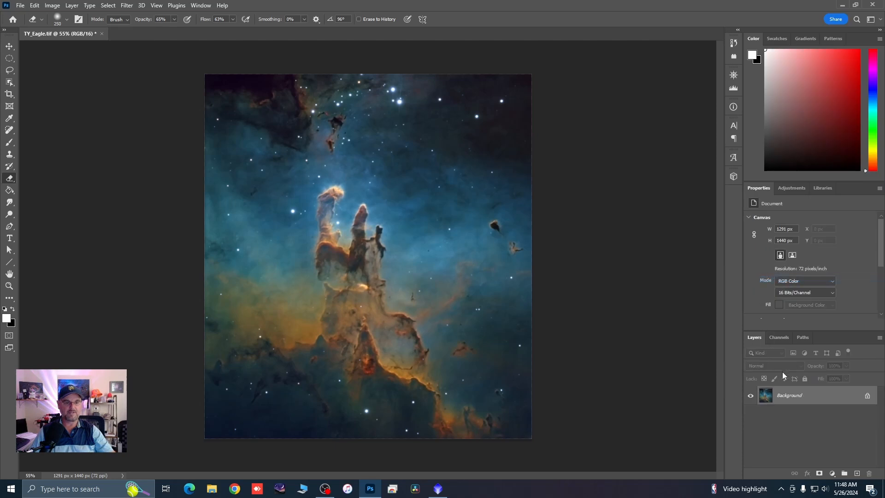
{"action": "left_click_drag", "start_coordinate": [784, 396], "coordinate": [856, 473]}
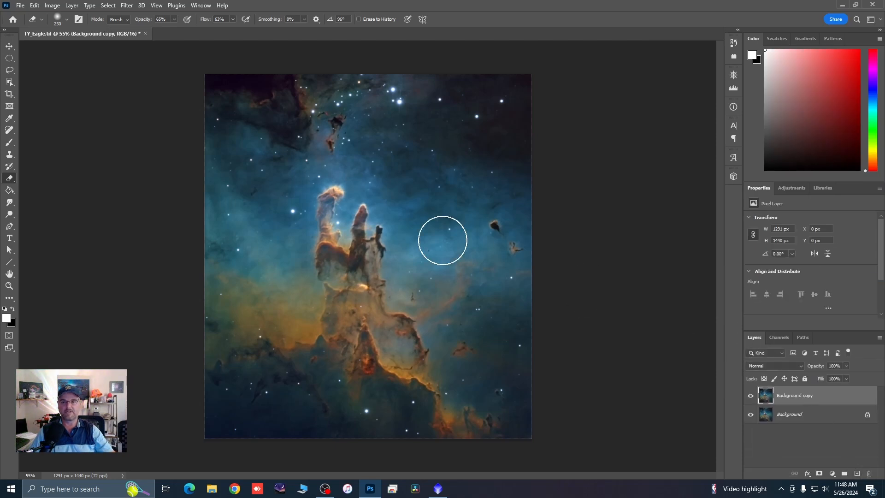
Step: Create a new layer above the Background copy in Color Dodge mode, filled with the neutral color black
{"action": "scroll", "coordinate": [351, 193], "scroll_direction": "up", "scroll_amount": 1}
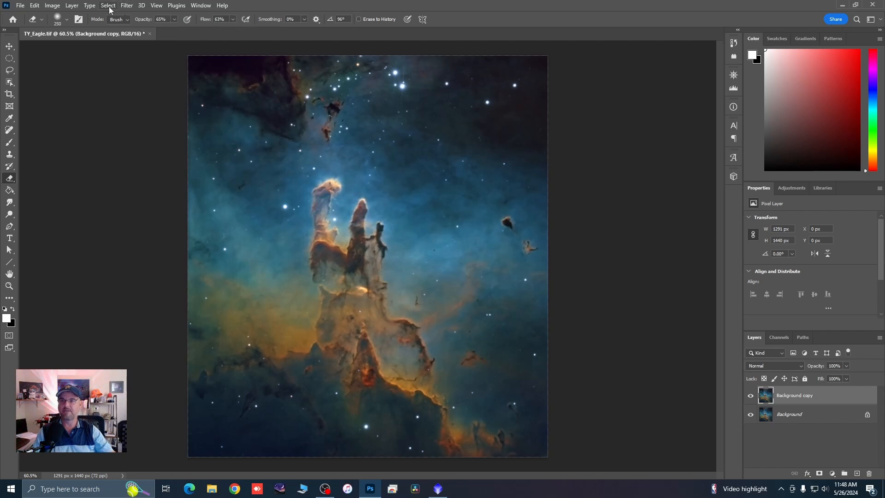
{"action": "left_click", "coordinate": [71, 6]}
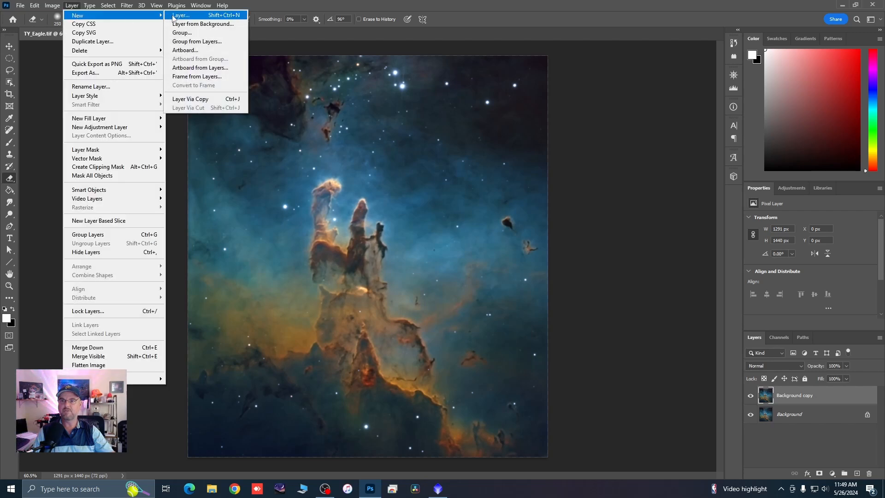
{"action": "left_click", "coordinate": [175, 15]}
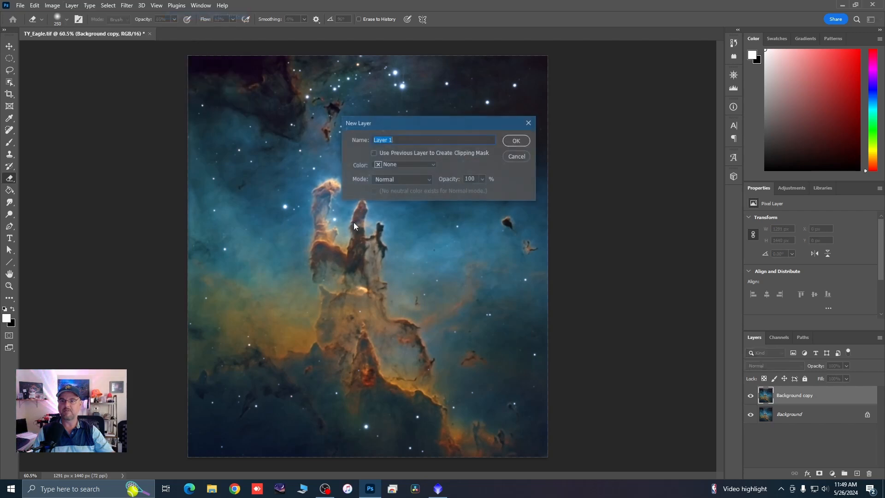
{"action": "left_click", "coordinate": [430, 181]}
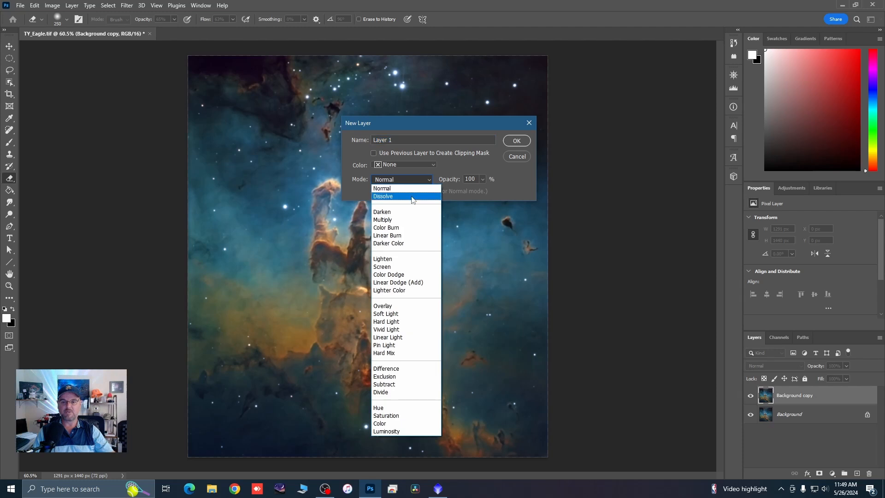
{"action": "left_click", "coordinate": [394, 272]}
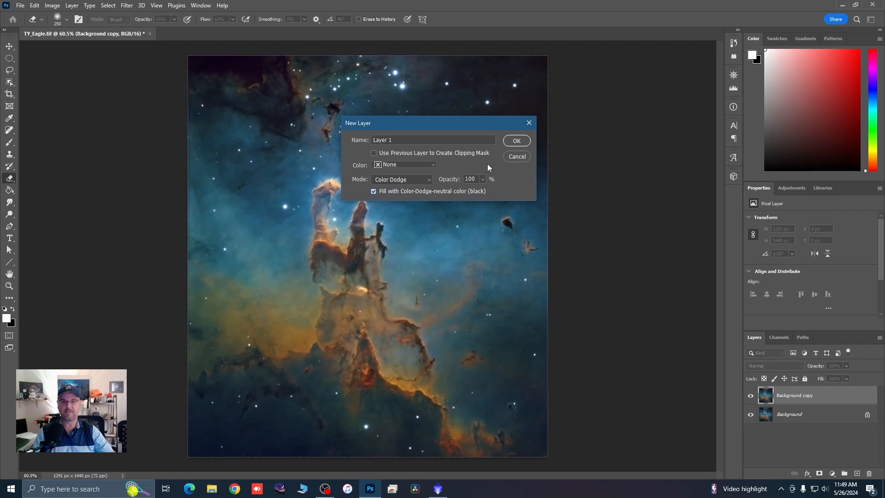
{"action": "left_click", "coordinate": [517, 141]}
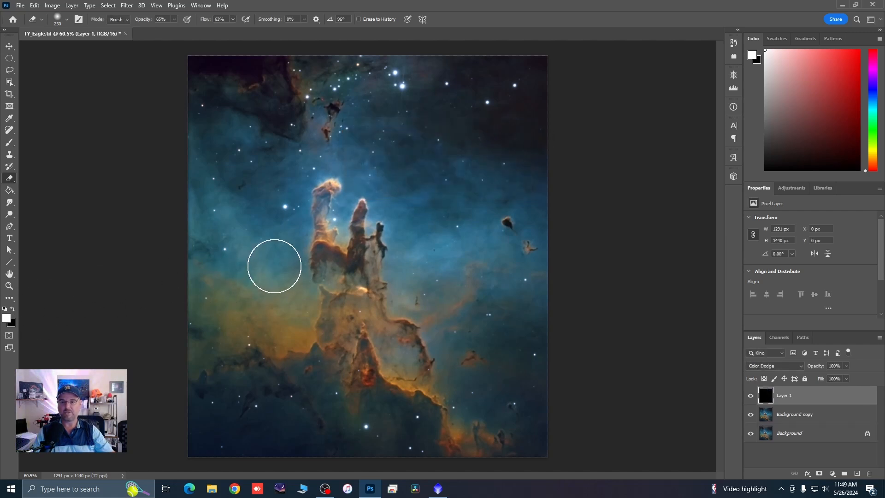
Step: Brush white highlights around the tip of the tallest pillar on the Color Dodge layer, using a brush size of 125
{"action": "left_click", "coordinate": [9, 142]}
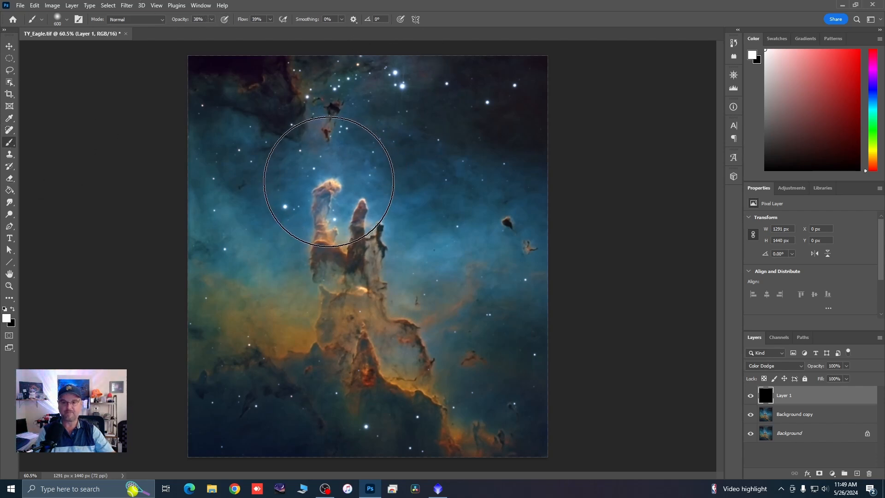
{"action": "key", "text": "bracketleft"}
{"action": "key", "text": "bracketleft"}
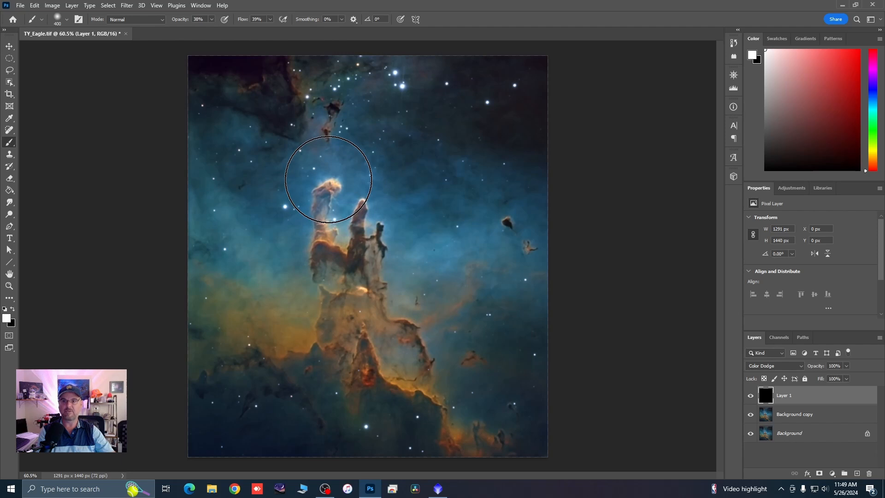
{"action": "key", "text": "bracketleft"}
{"action": "key", "text": "bracketleft"}
{"action": "key", "text": "bracketleft"}
{"action": "key", "text": "bracketleft"}
{"action": "key", "text": "bracketleft"}
{"action": "key", "text": "bracketleft"}
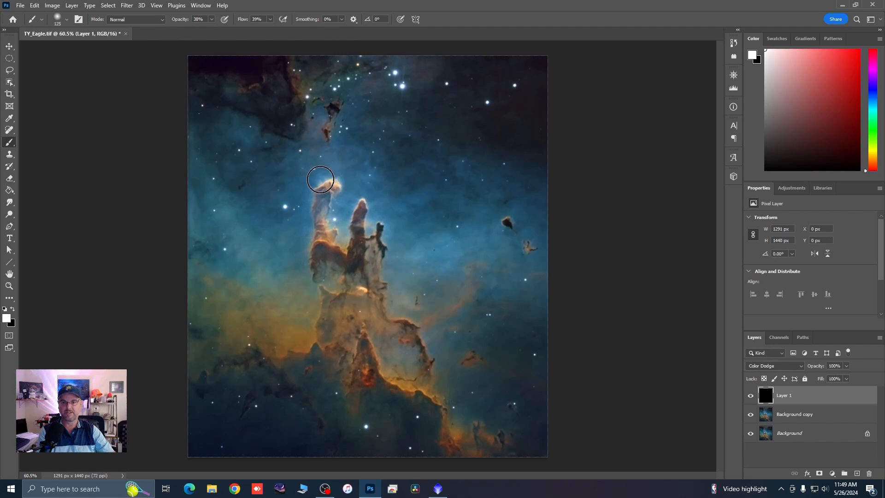
{"action": "scroll", "coordinate": [320, 179], "scroll_direction": "up", "scroll_amount": 3}
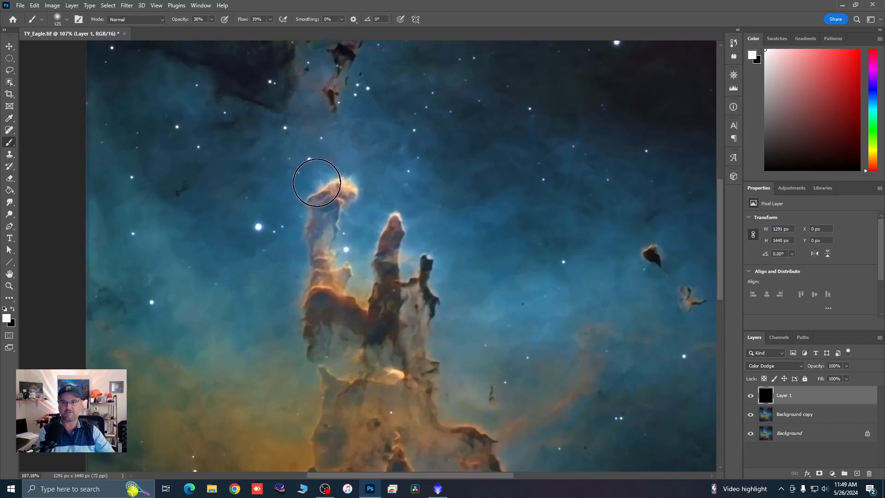
{"action": "left_click", "coordinate": [314, 182]}
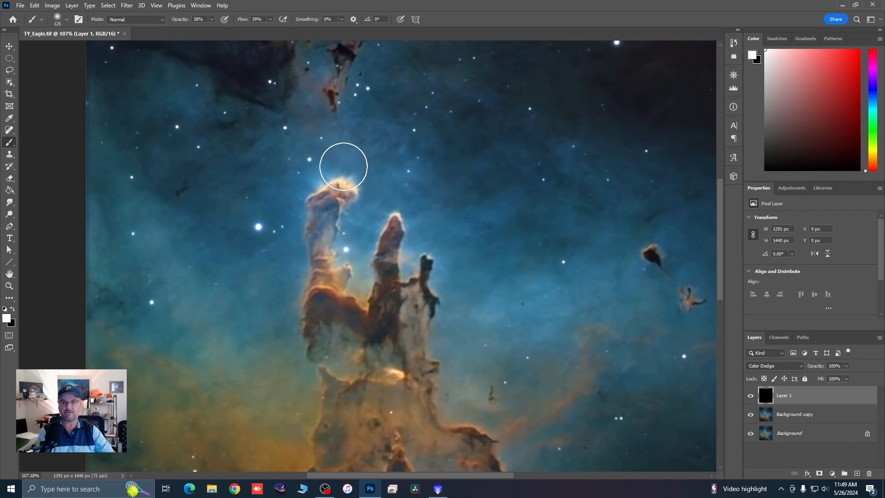
{"action": "left_click", "coordinate": [344, 166]}
Step: Reduce the brush size to 90 and dab white highlights around the tip of the middle pillar
{"action": "key", "text": "bracketleft"}
{"action": "key", "text": "bracketleft"}
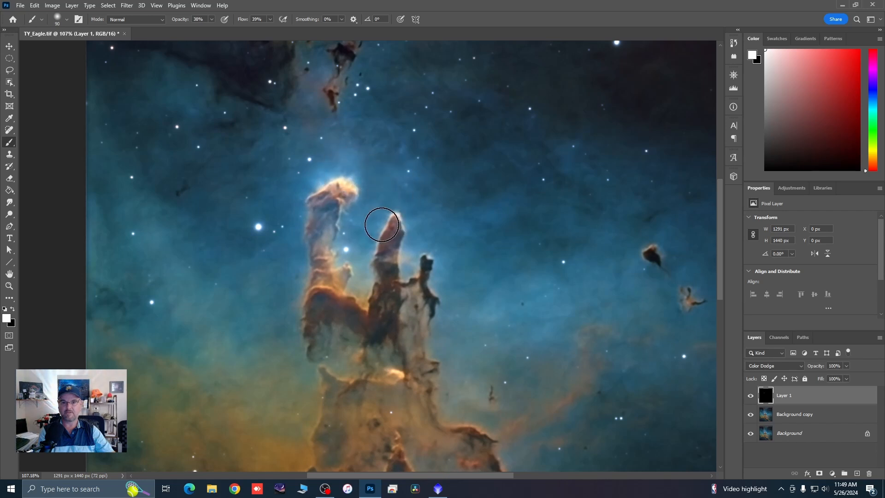
{"action": "left_click", "coordinate": [382, 224]}
{"action": "left_click", "coordinate": [389, 203]}
{"action": "left_click", "coordinate": [406, 209]}
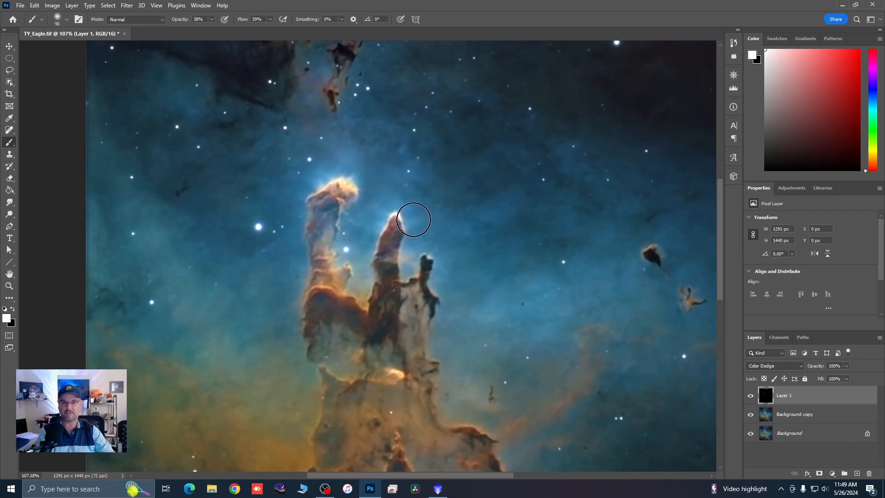
{"action": "left_click", "coordinate": [413, 220]}
Step: With brush size 80, dab highlights on the shortest pillar's tip, the small knob beside the tallest pillar, the bright central ridge and the isolated dark globule
{"action": "key", "text": "bracketleft"}
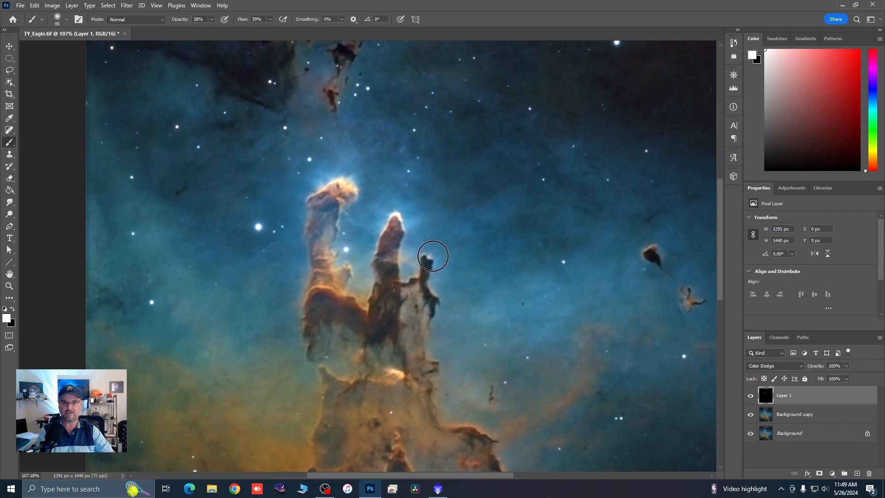
{"action": "left_click", "coordinate": [432, 256]}
{"action": "left_click", "coordinate": [349, 264]}
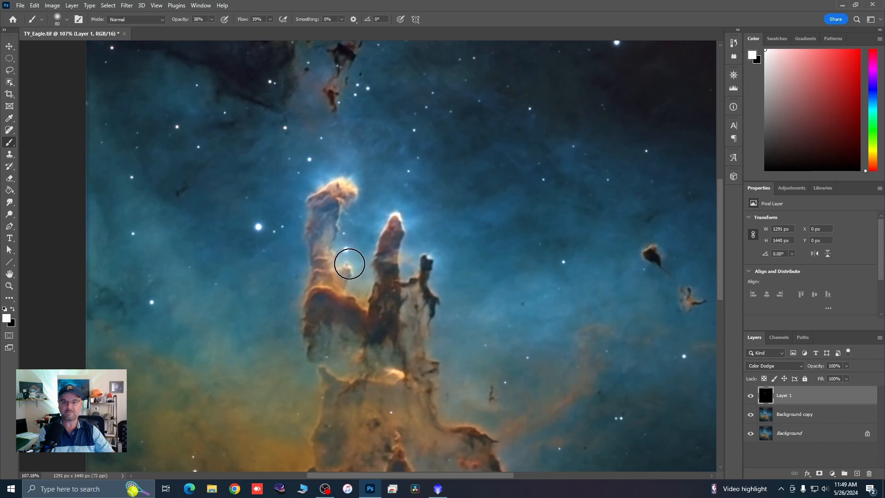
{"action": "scroll", "coordinate": [351, 199], "scroll_direction": "down", "scroll_amount": 3}
{"action": "scroll", "coordinate": [384, 312], "scroll_direction": "up", "scroll_amount": 3}
{"action": "left_click", "coordinate": [387, 326]}
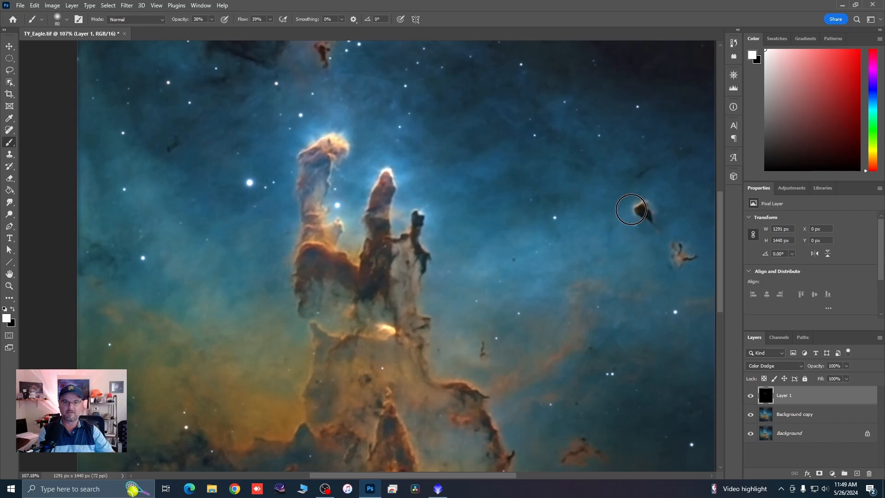
{"action": "left_click", "coordinate": [635, 203]}
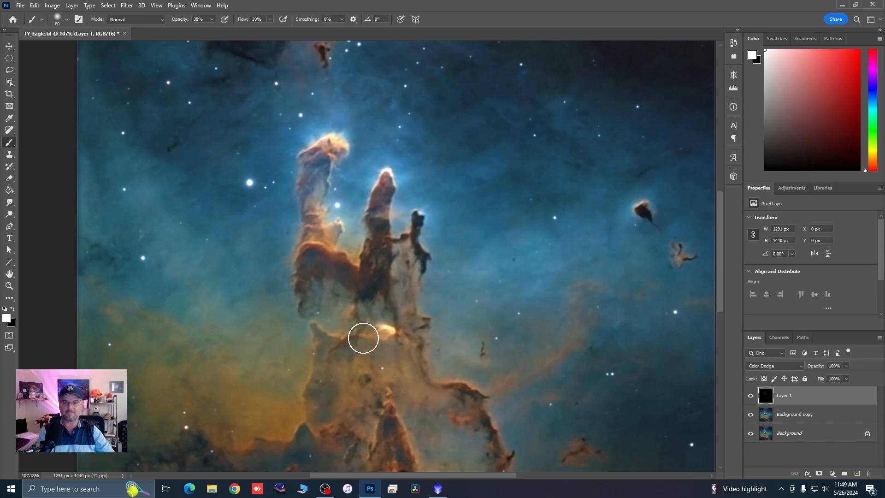
Step: Brush a highlight along the glowing orange ridge that slopes down from the base of the pillars
{"action": "scroll", "coordinate": [446, 231], "scroll_direction": "down", "scroll_amount": 2}
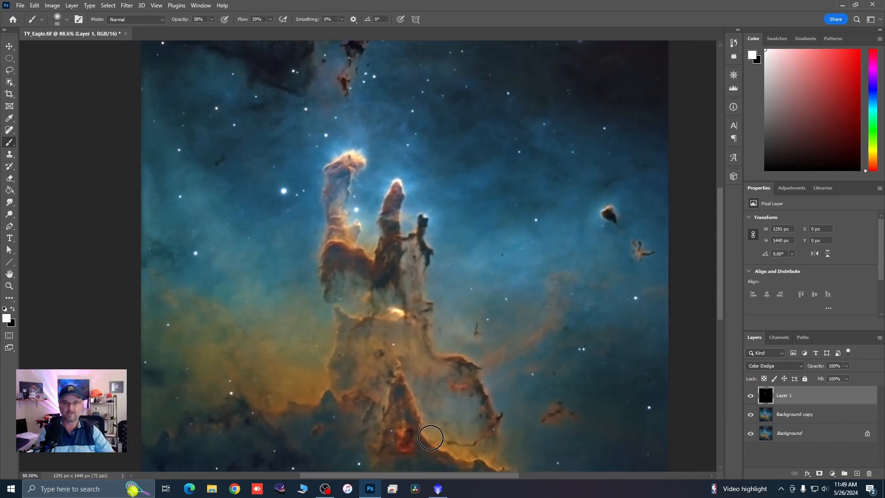
{"action": "scroll", "coordinate": [430, 437], "scroll_direction": "down", "scroll_amount": 1}
{"action": "scroll", "coordinate": [456, 420], "scroll_direction": "up", "scroll_amount": 3}
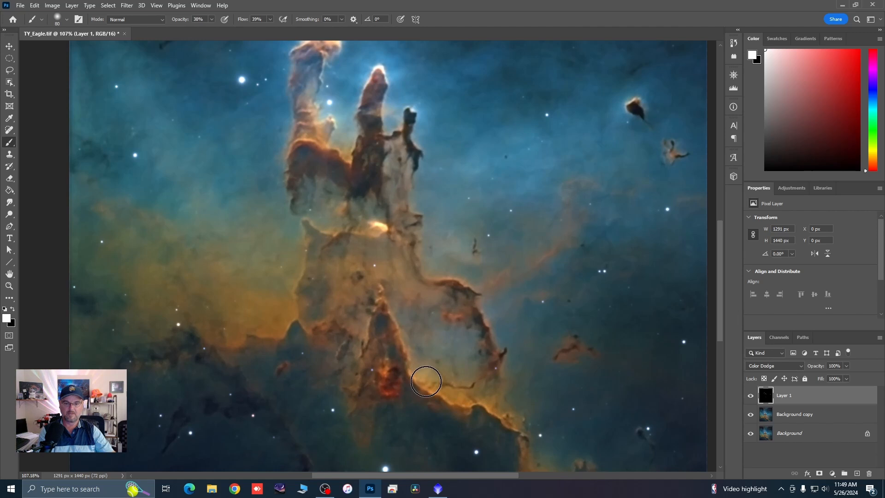
{"action": "left_click_drag", "start_coordinate": [425, 381], "coordinate": [521, 420]}
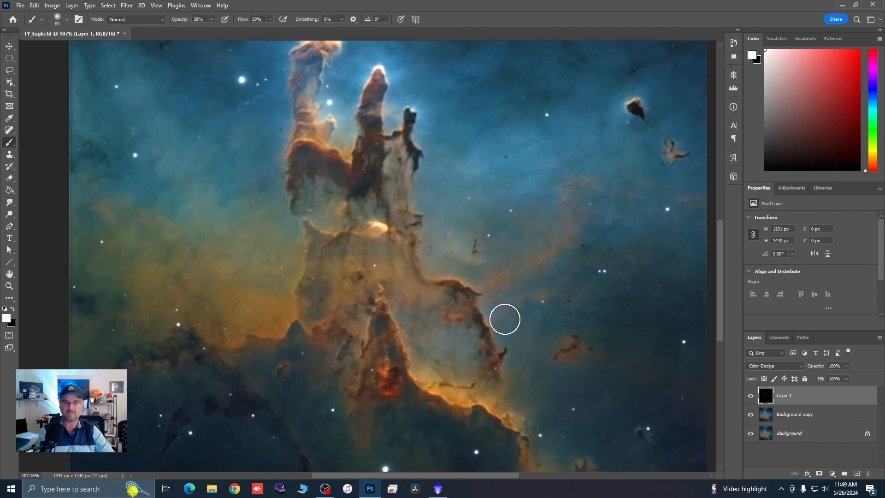
Step: Examine the brushed highlights on the pillars up close and against the whole nebula image
{"action": "scroll", "coordinate": [460, 267], "scroll_direction": "down", "scroll_amount": 2}
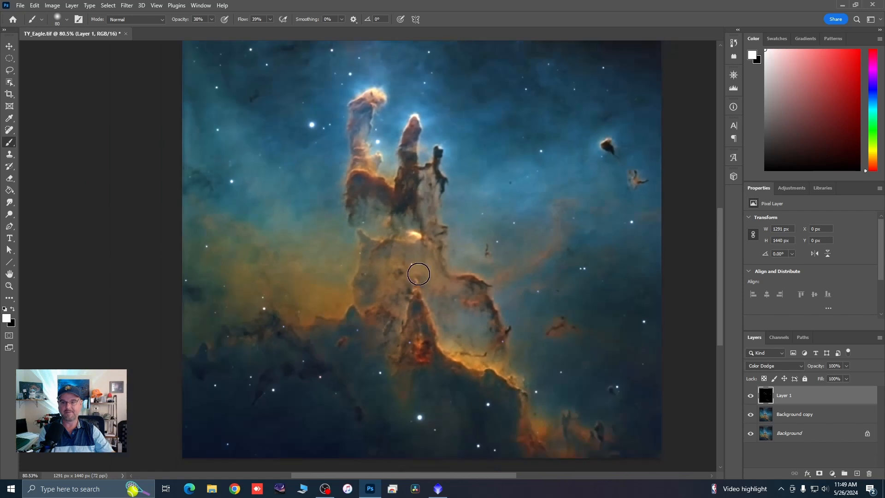
{"action": "scroll", "coordinate": [357, 296], "scroll_direction": "up", "scroll_amount": 1}
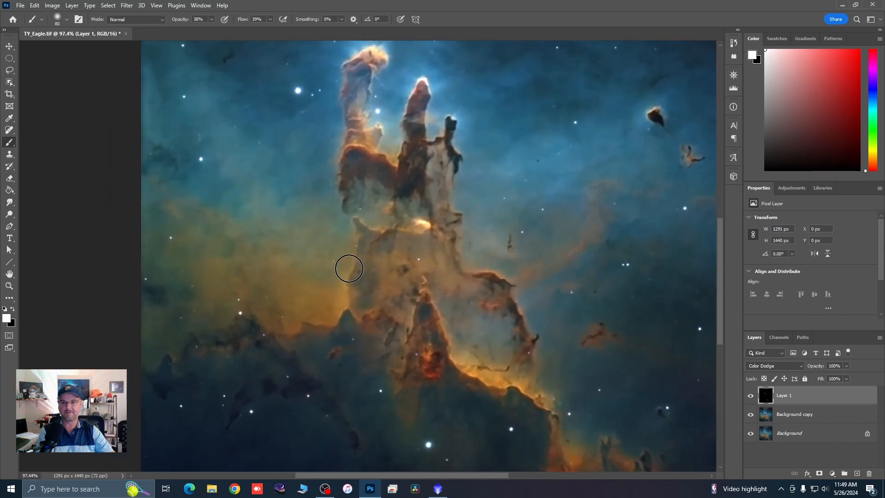
{"action": "scroll", "coordinate": [518, 242], "scroll_direction": "down", "scroll_amount": 2}
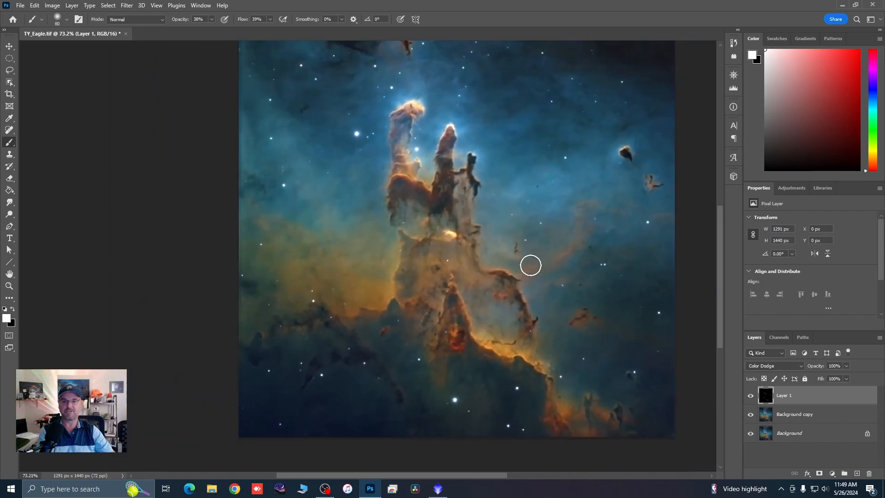
{"action": "scroll", "coordinate": [418, 251], "scroll_direction": "down", "scroll_amount": 1}
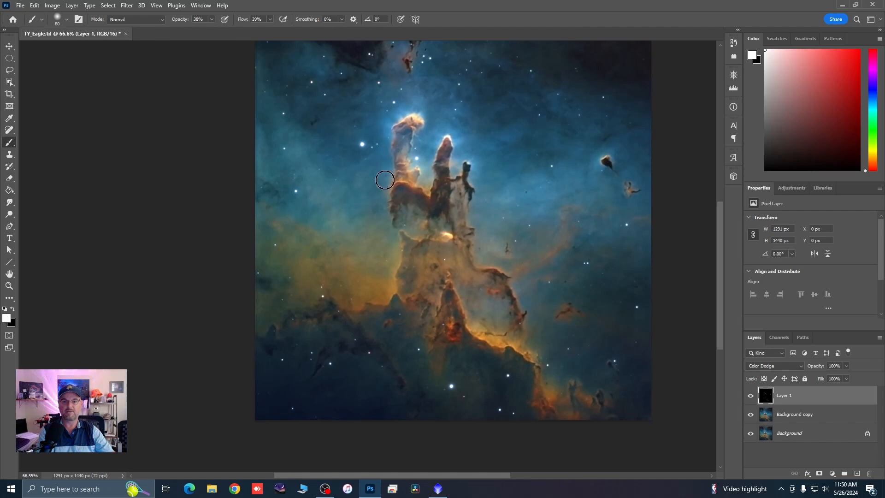
{"action": "scroll", "coordinate": [410, 158], "scroll_direction": "down", "scroll_amount": 1}
{"action": "scroll", "coordinate": [313, 130], "scroll_direction": "up", "scroll_amount": 1}
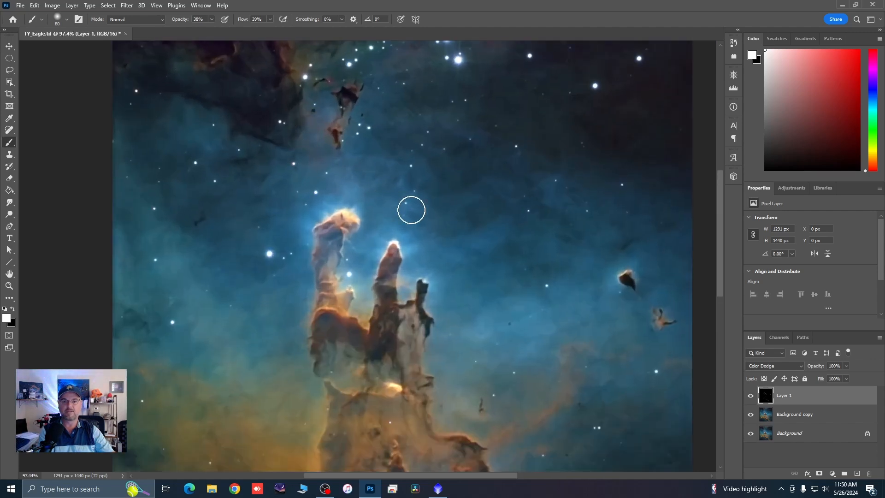
{"action": "scroll", "coordinate": [411, 207], "scroll_direction": "down", "scroll_amount": 2}
{"action": "scroll", "coordinate": [525, 249], "scroll_direction": "up", "scroll_amount": 2}
{"action": "scroll", "coordinate": [535, 242], "scroll_direction": "up", "scroll_amount": 1}
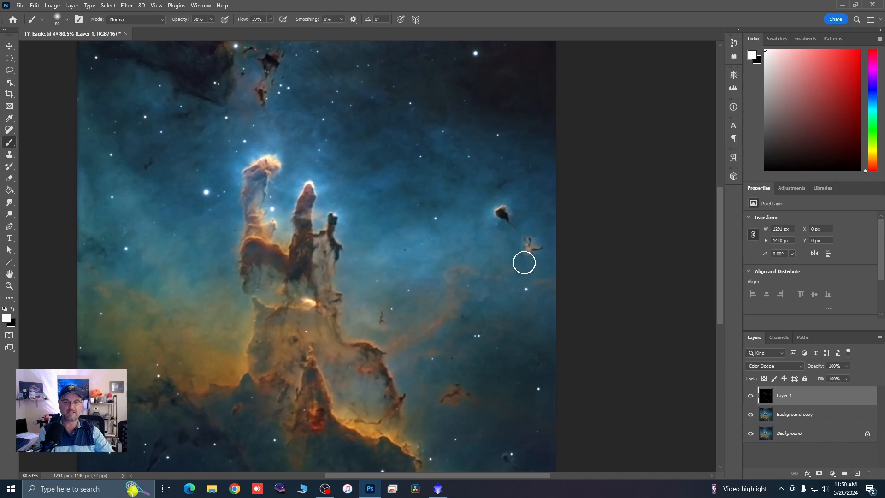
{"action": "scroll", "coordinate": [507, 216], "scroll_direction": "down", "scroll_amount": 2}
{"action": "key", "text": "bracketright"}
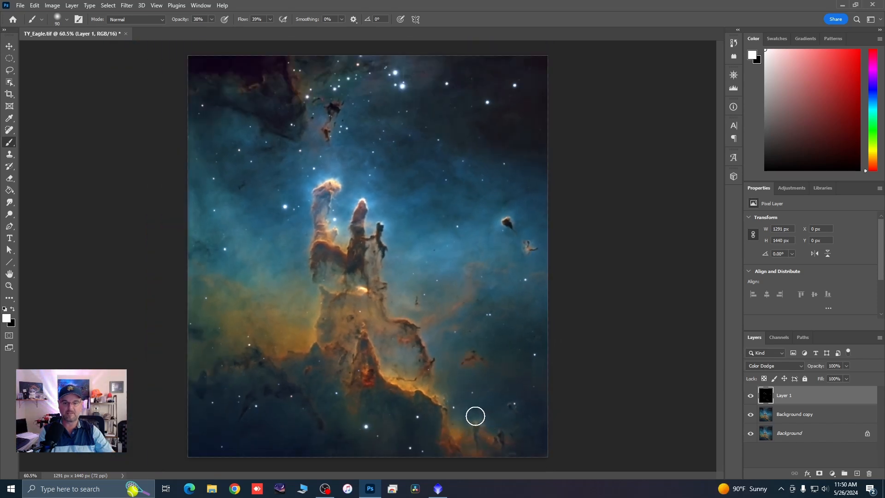
Step: Compare the image with and without the highlights by repeatedly hiding and showing Layer 1
{"action": "left_click", "coordinate": [751, 399]}
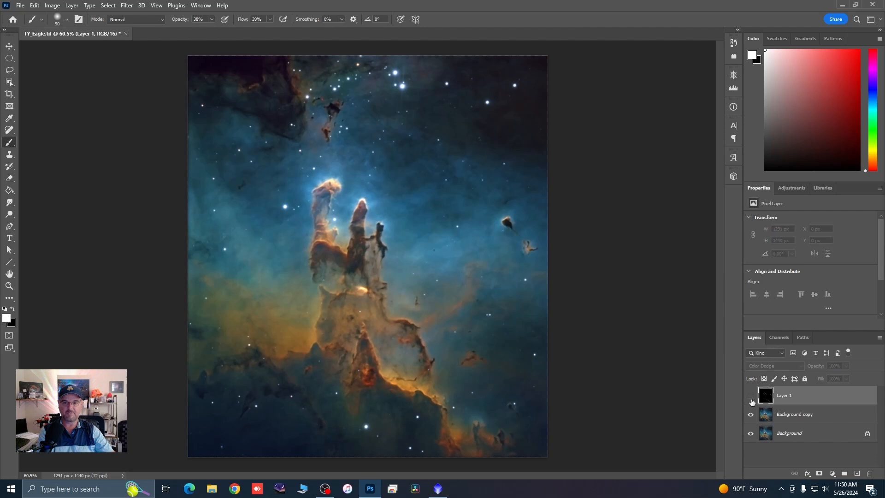
{"action": "left_click", "coordinate": [751, 399]}
{"action": "left_click", "coordinate": [751, 399]}
{"action": "left_click", "coordinate": [751, 399]}
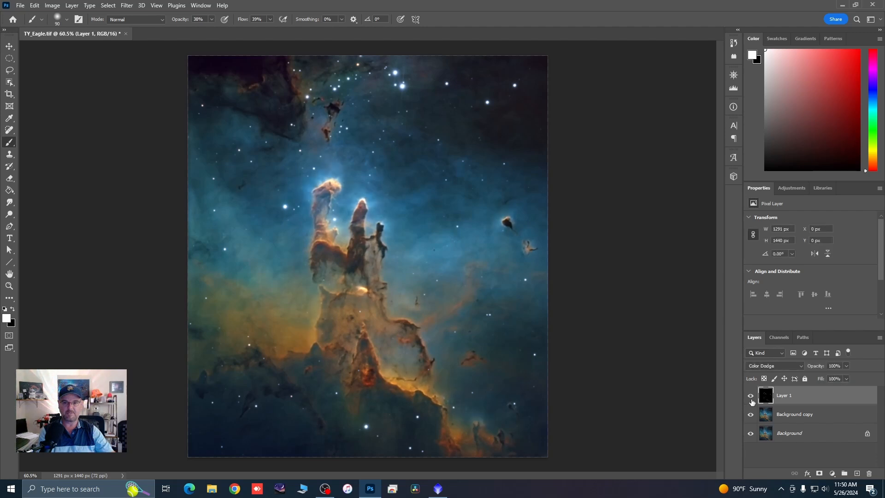
{"action": "left_click", "coordinate": [750, 399]}
{"action": "left_click", "coordinate": [751, 399]}
{"action": "left_click", "coordinate": [751, 399]}
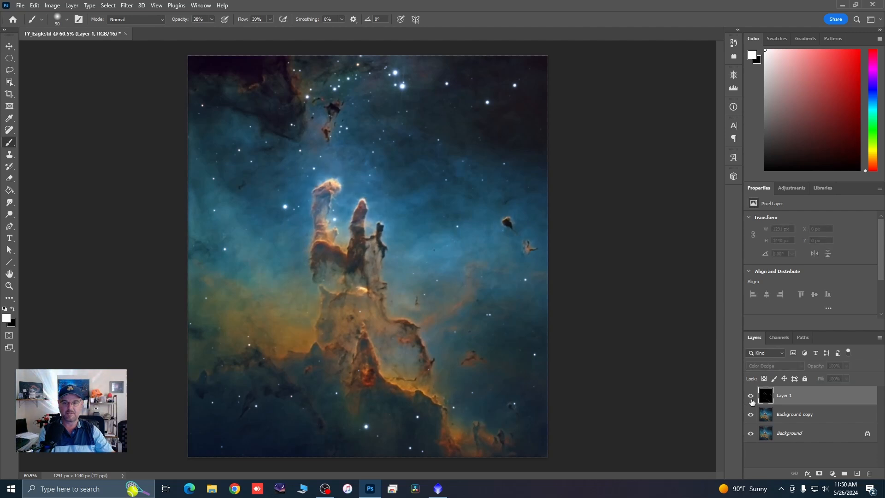
{"action": "left_click", "coordinate": [751, 398]}
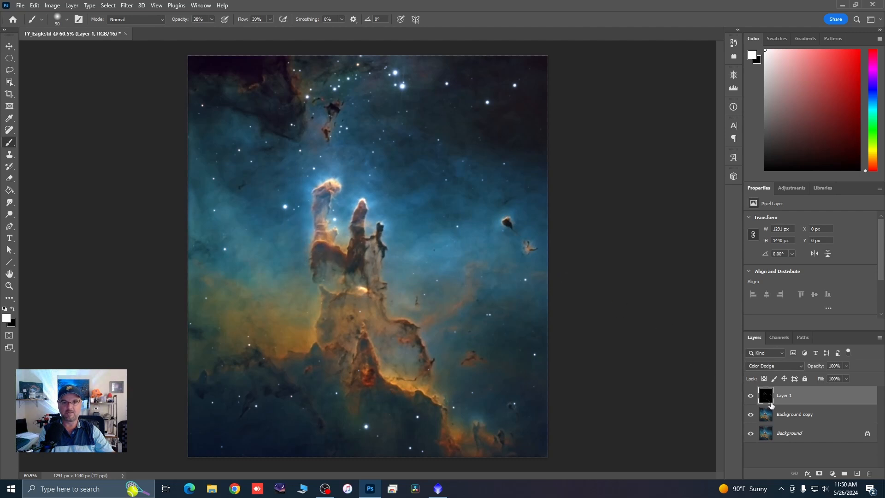
{"action": "left_click", "coordinate": [751, 395]}
{"action": "left_click", "coordinate": [751, 396]}
{"action": "left_click", "coordinate": [751, 396]}
{"action": "left_click", "coordinate": [751, 396]}
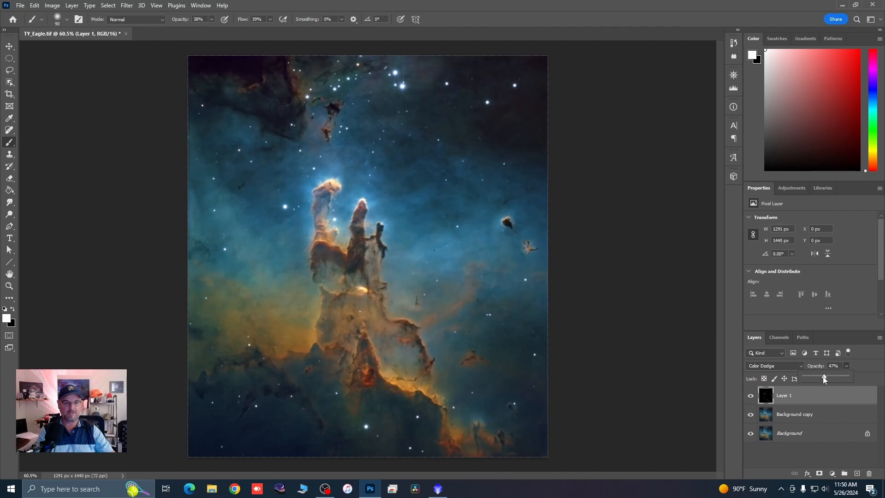
Step: Lower Layer 1's opacity to 42% and compare the image with the layer hidden and shown
{"action": "mouse_move", "coordinate": [824, 378]}
{"action": "left_mouse_down"}
{"action": "mouse_move", "coordinate": [803, 377]}
{"action": "mouse_move", "coordinate": [823, 379]}
{"action": "left_mouse_up"}
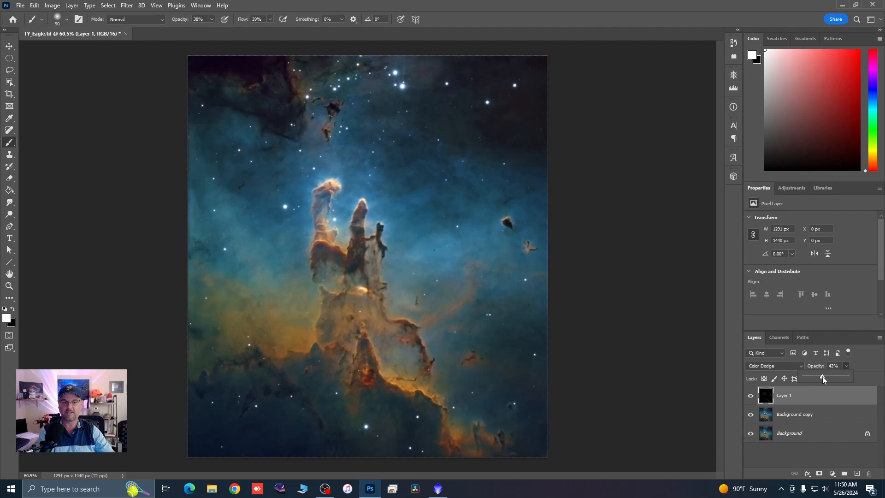
{"action": "left_click", "coordinate": [751, 396]}
{"action": "left_click", "coordinate": [751, 395]}
{"action": "left_click", "coordinate": [751, 396]}
{"action": "left_click", "coordinate": [751, 396]}
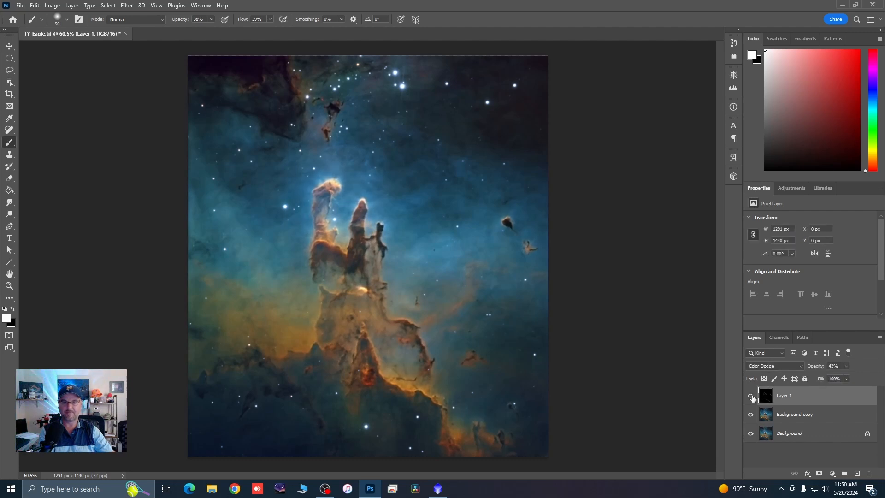
Step: Merge Layer 1 down into the Background copy, and merge that copy down into the Background layer
{"action": "right_click", "coordinate": [785, 396]}
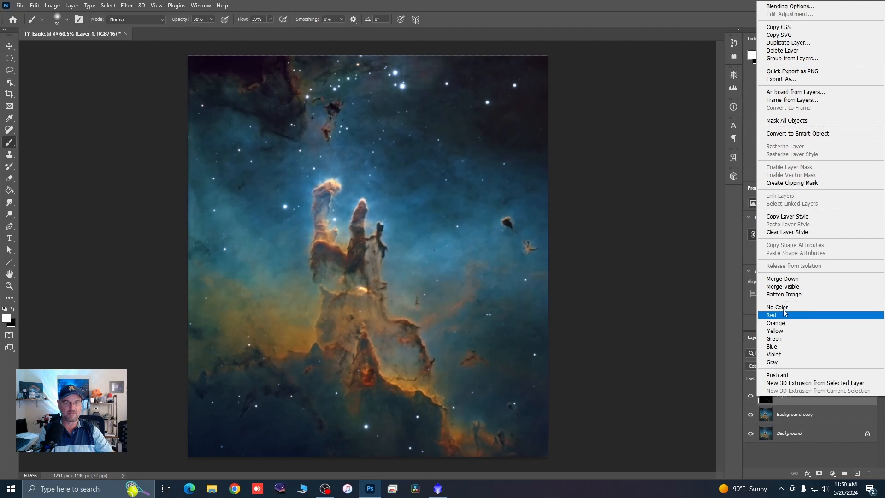
{"action": "left_click", "coordinate": [783, 278]}
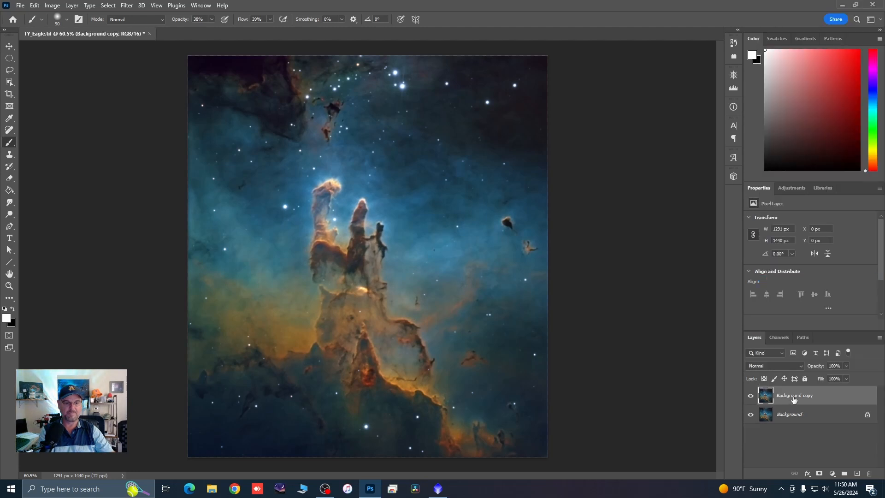
{"action": "right_click", "coordinate": [794, 399]}
{"action": "left_click", "coordinate": [784, 278]}
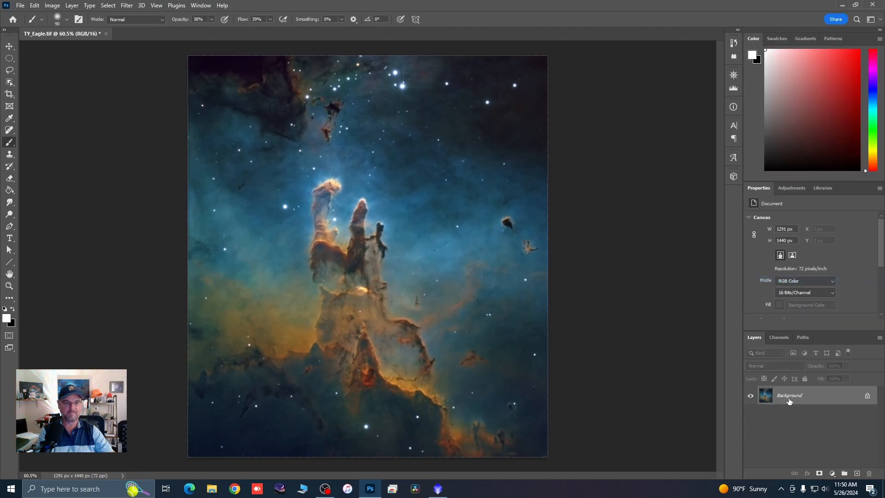
Step: Duplicate the Background layer and set up a Gaussian Blur on the copy with a radius of about 22 pixels
{"action": "left_click_drag", "start_coordinate": [789, 401], "coordinate": [857, 473]}
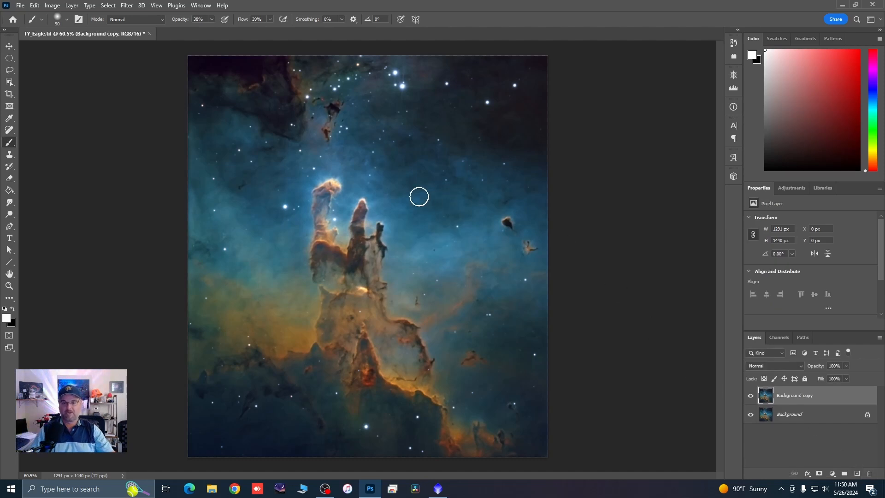
{"action": "left_click", "coordinate": [124, 9]}
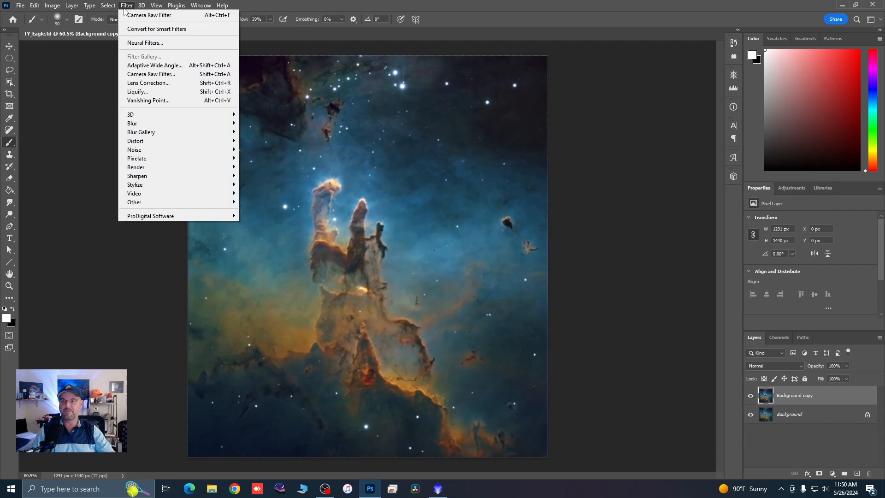
{"action": "mouse_move", "coordinate": [137, 124]}
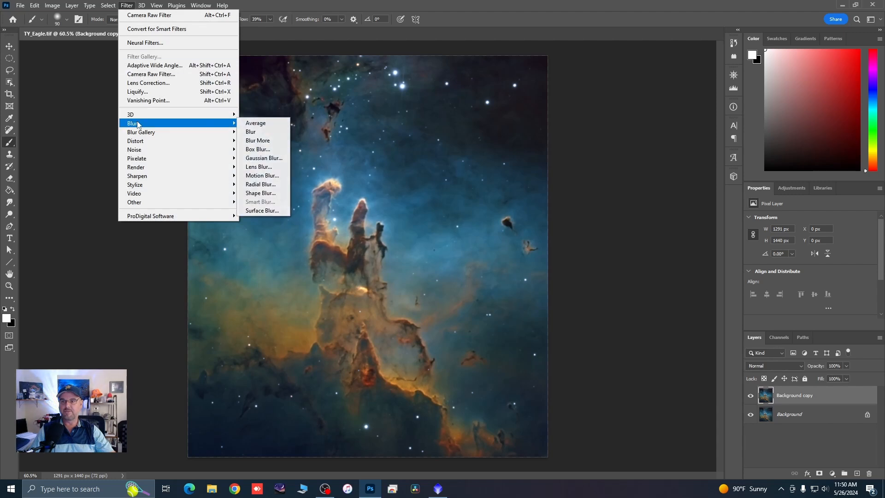
{"action": "left_click", "coordinate": [261, 158]}
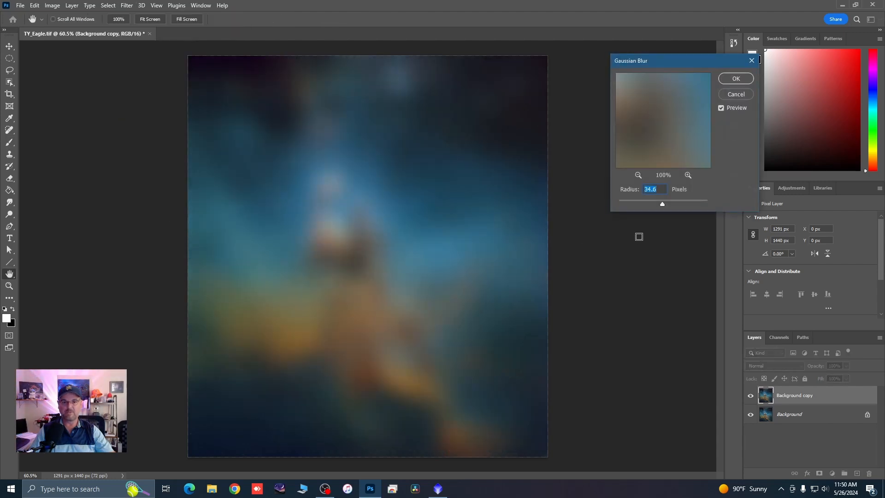
{"action": "left_click_drag", "start_coordinate": [662, 206], "coordinate": [661, 206]}
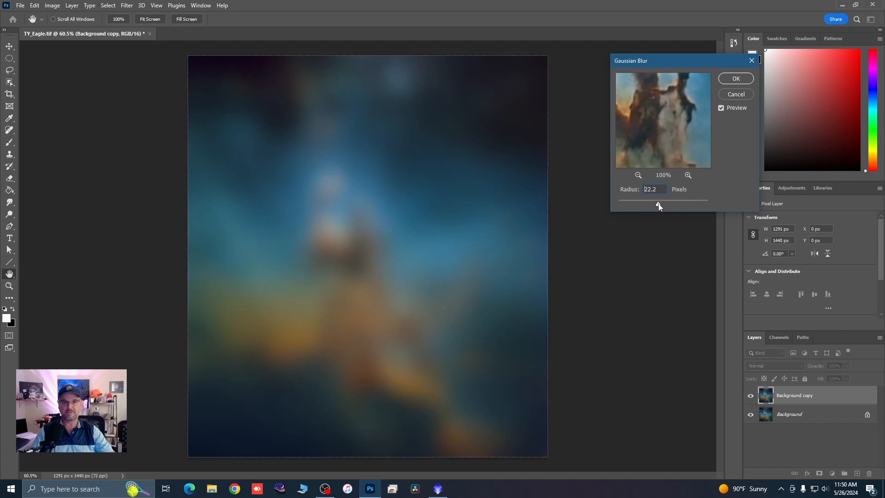
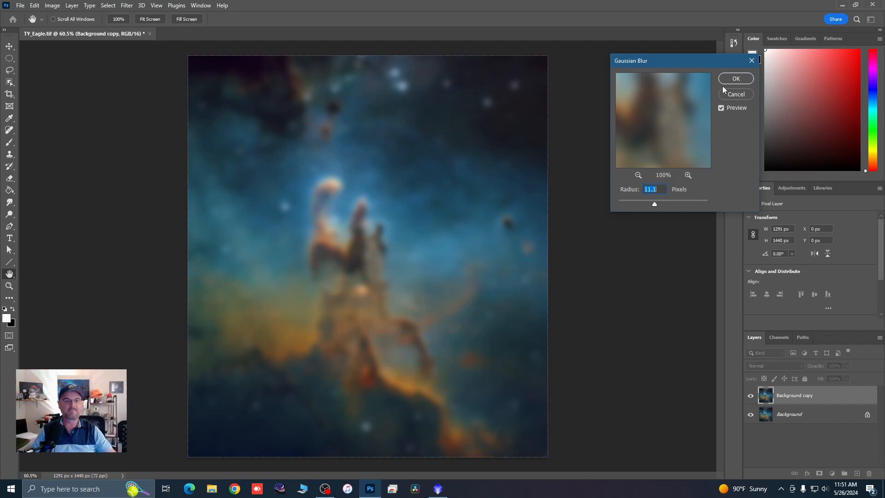
Step: Apply the Gaussian Blur with a radius of 11.1 pixels to the Background copy and set its blend mode to Screen
{"action": "left_click", "coordinate": [735, 79]}
{"action": "key", "text": "b"}
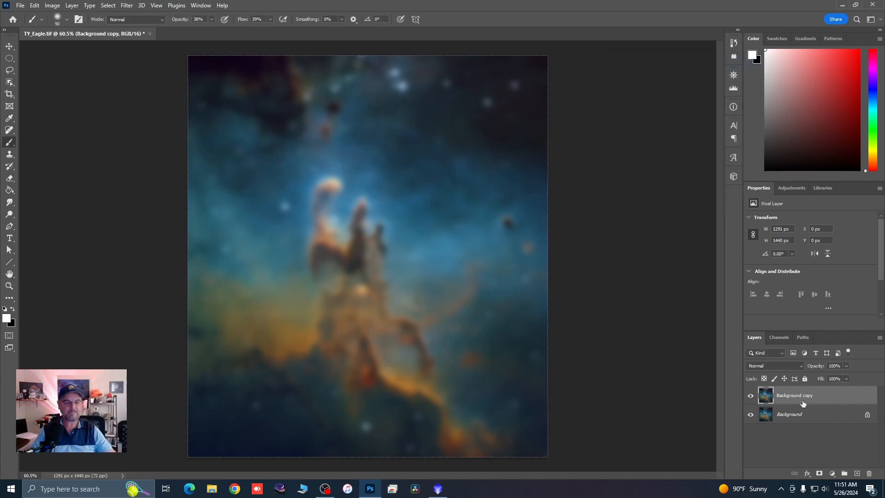
{"action": "left_click", "coordinate": [800, 365]}
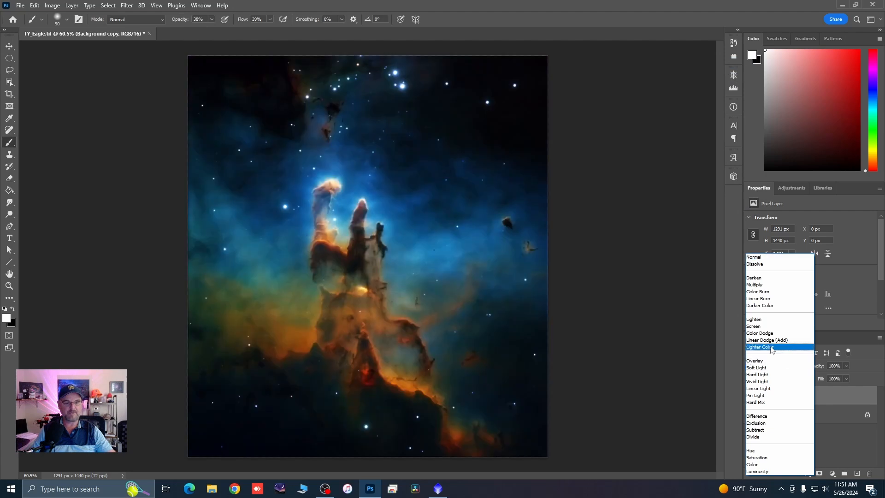
{"action": "left_click", "coordinate": [759, 326]}
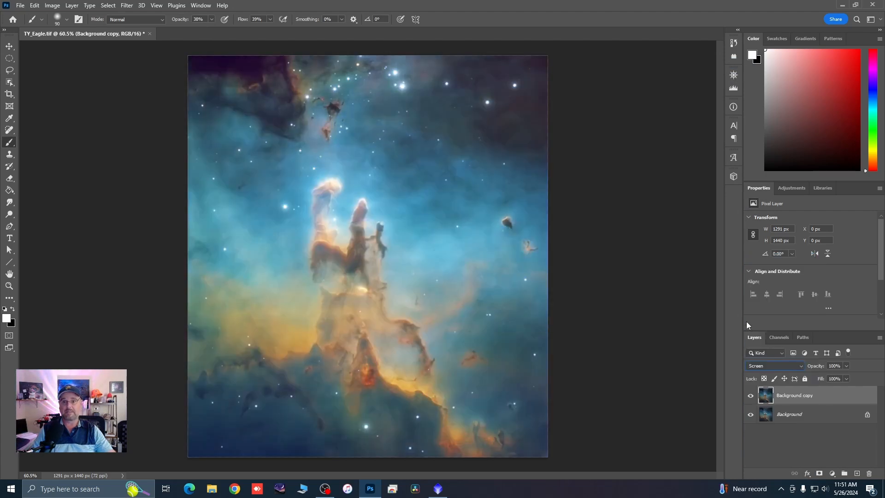
Step: Apply the merged image to the Background copy using Apply Image with Multiply at 100%, and lower the layer's opacity to 38%
{"action": "left_click", "coordinate": [52, 5]}
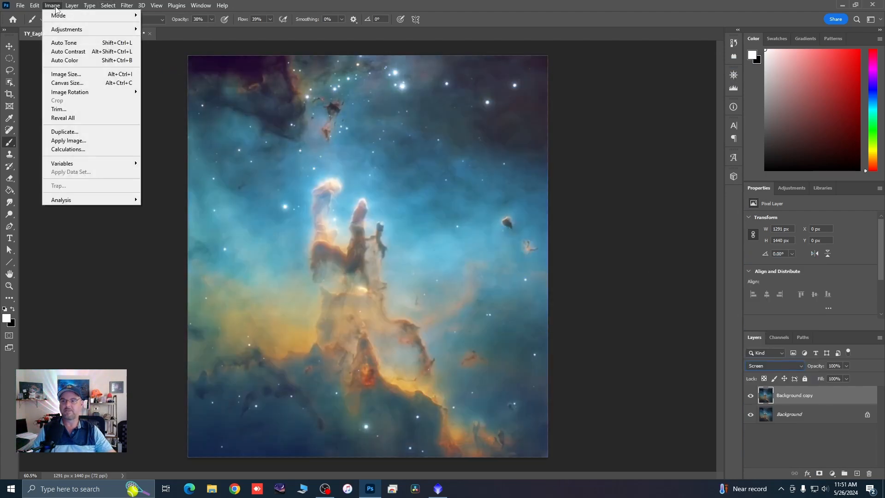
{"action": "left_click", "coordinate": [64, 141]}
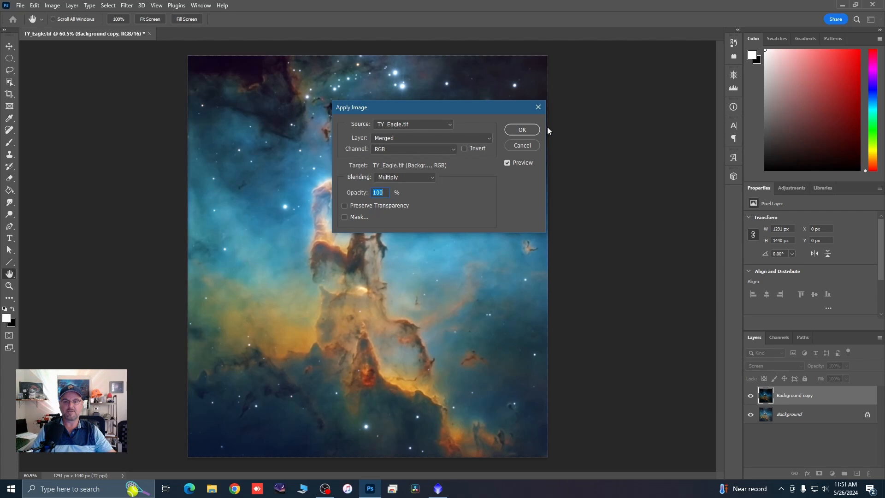
{"action": "left_click", "coordinate": [522, 130]}
{"action": "key", "text": "b"}
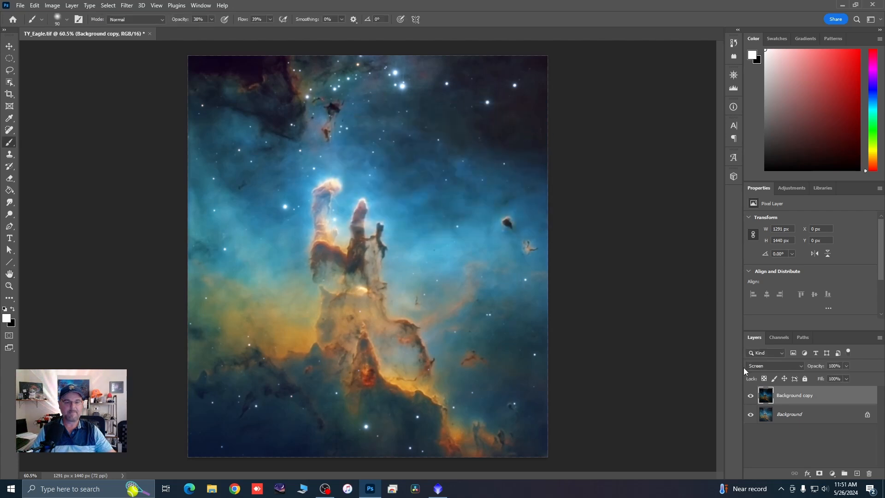
{"action": "left_click", "coordinate": [847, 364]}
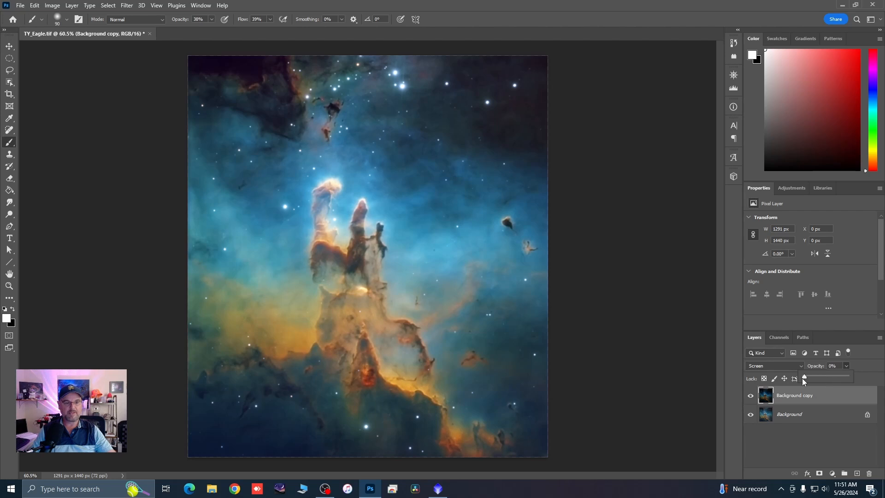
{"action": "left_click_drag", "start_coordinate": [803, 377], "coordinate": [816, 377]}
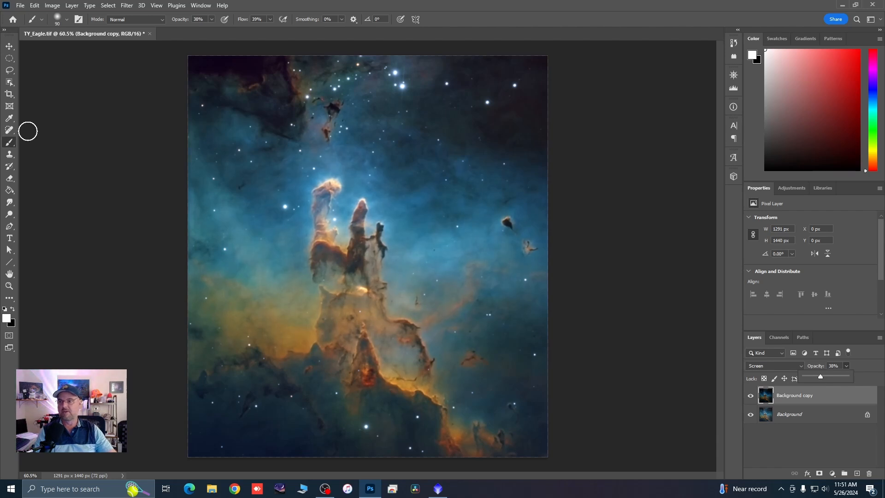
Step: Erase the glow over the dark pillars on the Background copy with the Eraser, reducing its size to 60 pixels
{"action": "left_click", "coordinate": [9, 180]}
{"action": "scroll", "coordinate": [355, 187], "scroll_direction": "up", "scroll_amount": 5}
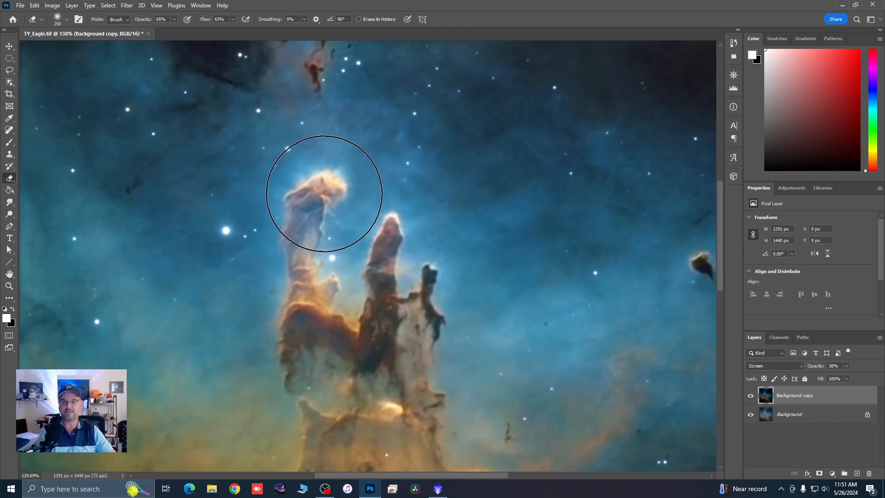
{"action": "key", "text": "bracketleft"}
{"action": "key", "text": "bracketleft"}
{"action": "key", "text": "bracketleft"}
{"action": "key", "text": "bracketleft"}
{"action": "key", "text": "bracketleft"}
{"action": "key", "text": "bracketleft"}
{"action": "key", "text": "bracketleft"}
{"action": "key", "text": "bracketleft"}
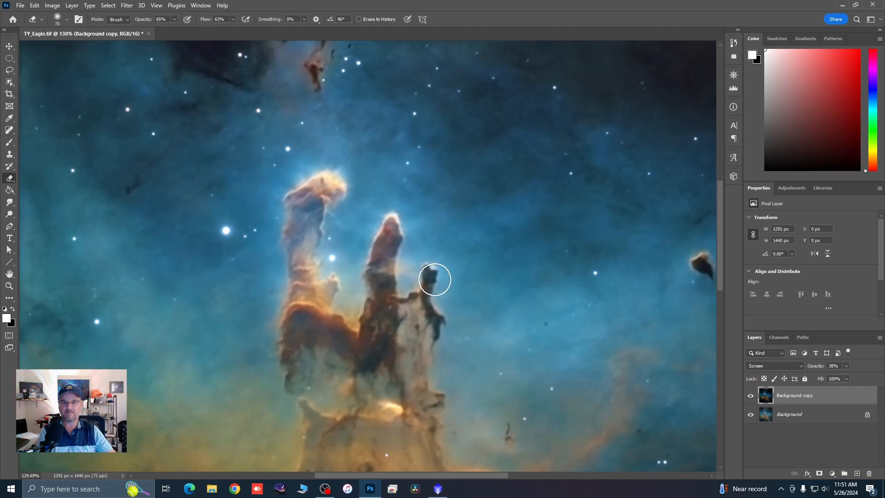
{"action": "key", "text": "bracketleft"}
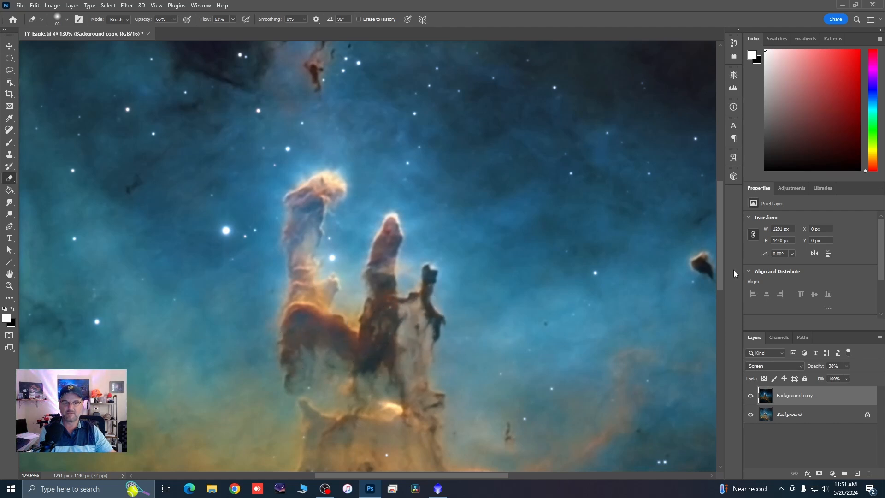
Step: Compare the image with the Background copy hidden and shown
{"action": "scroll", "coordinate": [461, 170], "scroll_direction": "down", "scroll_amount": 3}
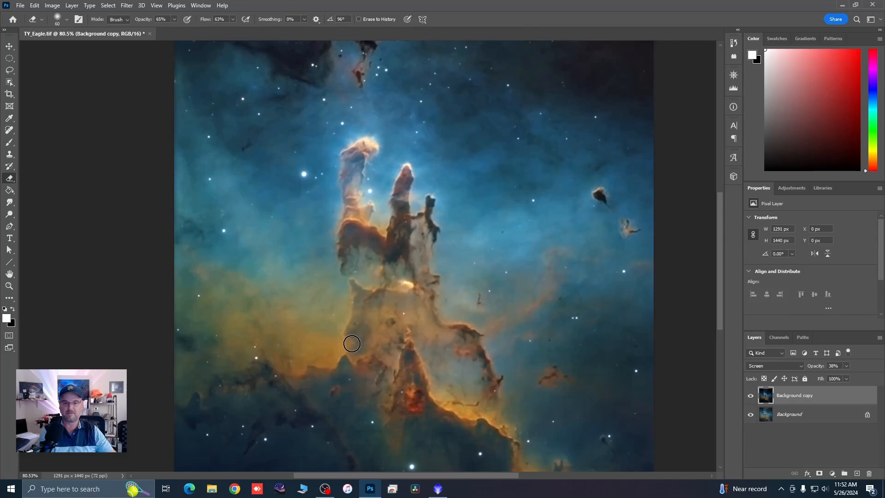
{"action": "left_click", "coordinate": [751, 396]}
{"action": "left_click", "coordinate": [751, 396]}
{"action": "scroll", "coordinate": [385, 204], "scroll_direction": "down", "scroll_amount": 2}
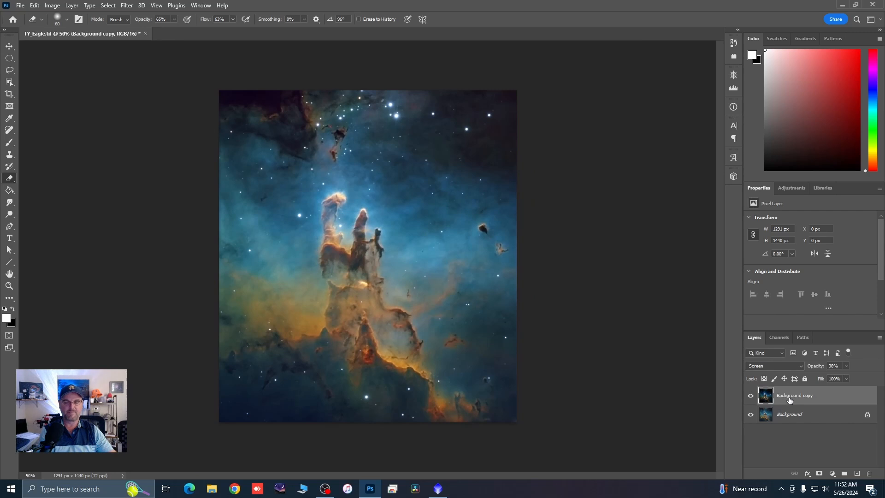
Step: Merge the Background copy down into the Background and duplicate the merged Background layer
{"action": "right_click", "coordinate": [793, 401]}
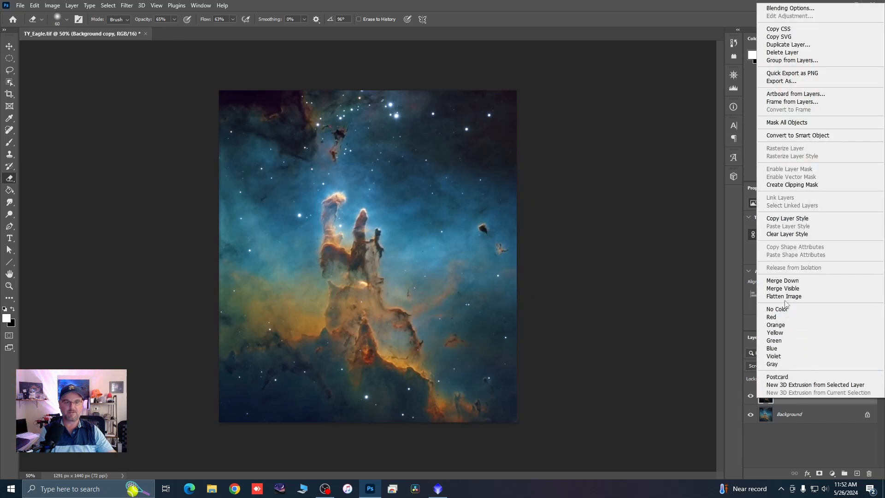
{"action": "left_click", "coordinate": [786, 283]}
{"action": "left_click_drag", "start_coordinate": [815, 396], "coordinate": [856, 473]}
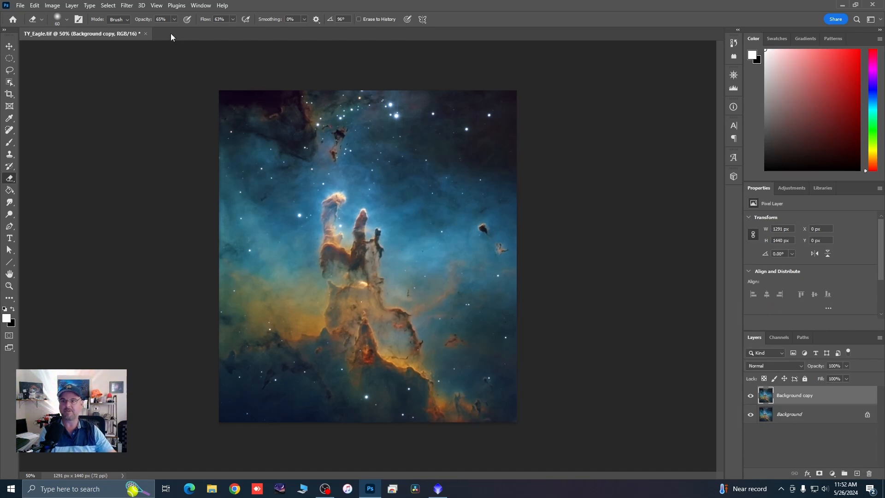
Step: Start the StarSpikes Pro 4 filter on the Background copy and set the main spikes' Intensity to 51 and Length to 41
{"action": "left_click", "coordinate": [128, 6]}
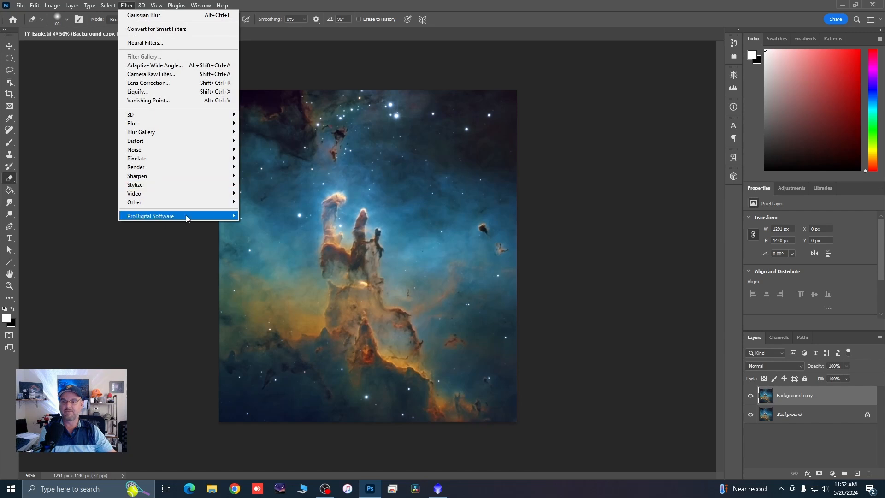
{"action": "mouse_move", "coordinate": [187, 217]}
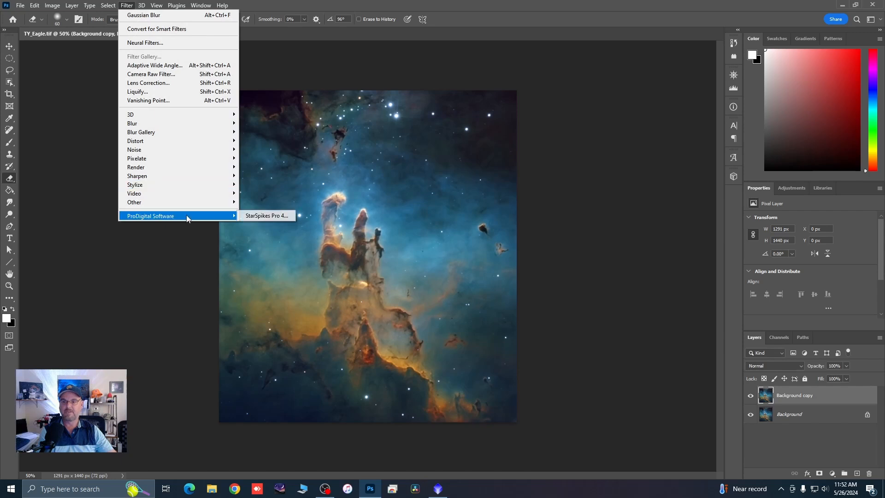
{"action": "left_click", "coordinate": [251, 217]}
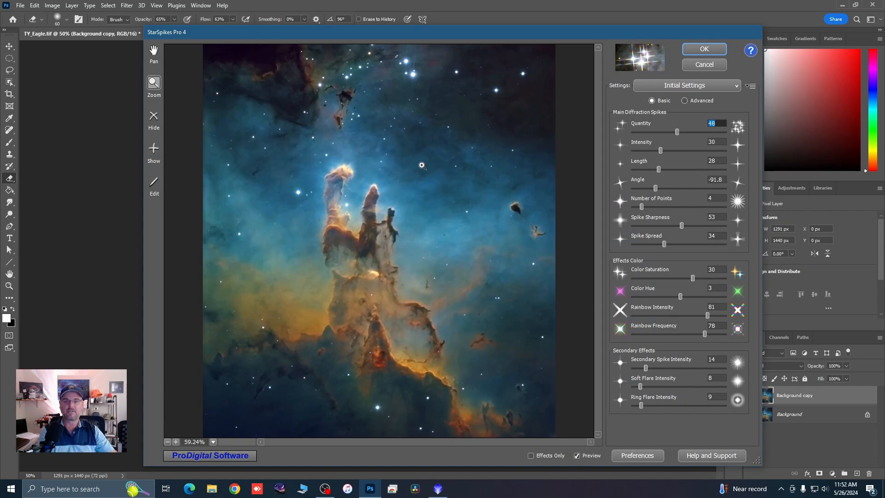
{"action": "left_click_drag", "start_coordinate": [677, 133], "coordinate": [679, 134]}
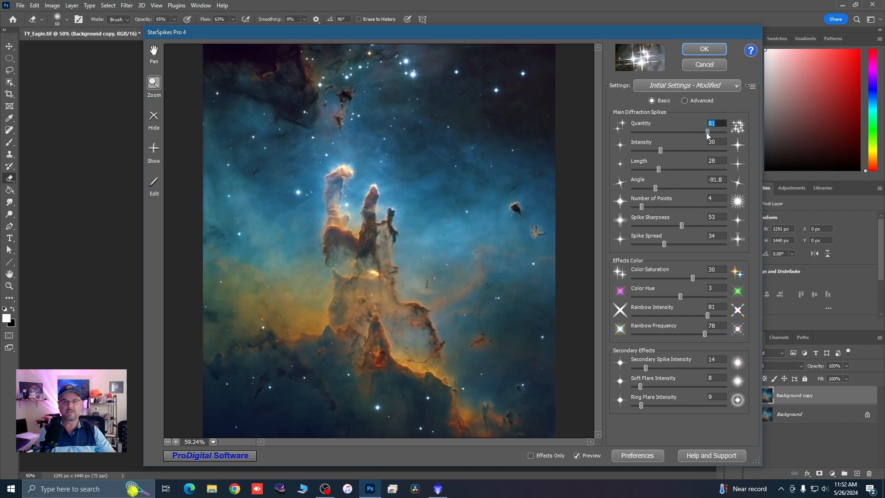
{"action": "left_click_drag", "start_coordinate": [707, 133], "coordinate": [671, 172]}
{"action": "left_click", "coordinate": [681, 133]}
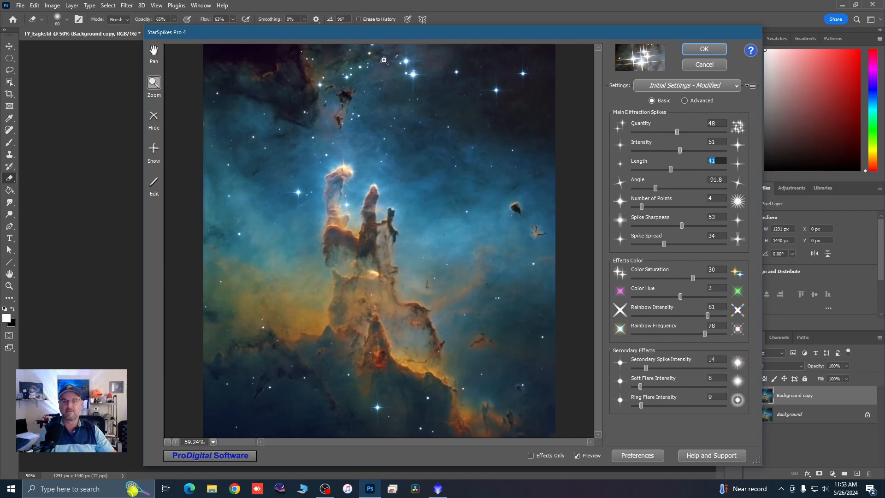
Step: Set the main diffraction spikes' Angle to -86.4, Intensity to 53 and Length to 37 while checking the bright stars up close
{"action": "left_click_drag", "start_coordinate": [374, 54], "coordinate": [479, 121]}
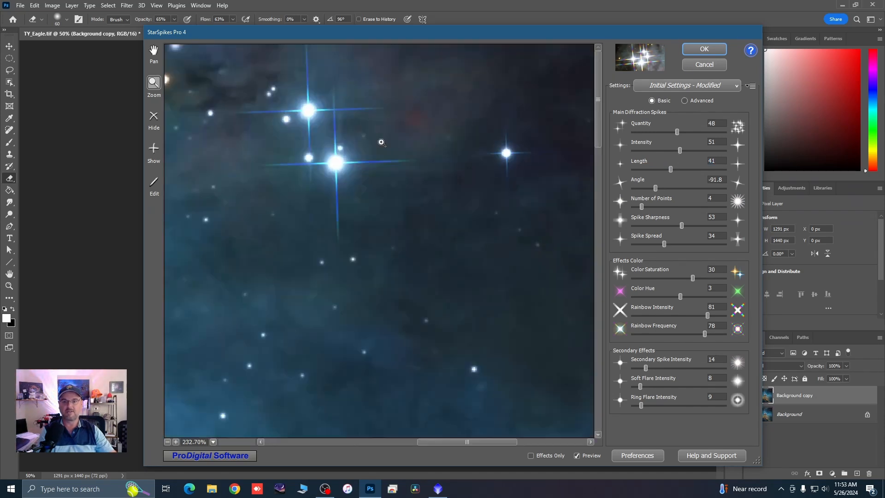
{"action": "left_click", "coordinate": [655, 189]}
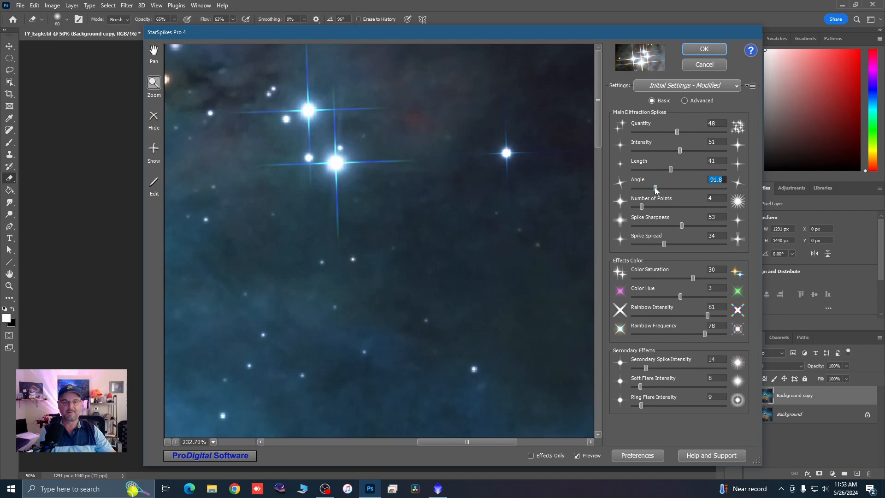
{"action": "left_click_drag", "start_coordinate": [656, 189], "coordinate": [657, 190]}
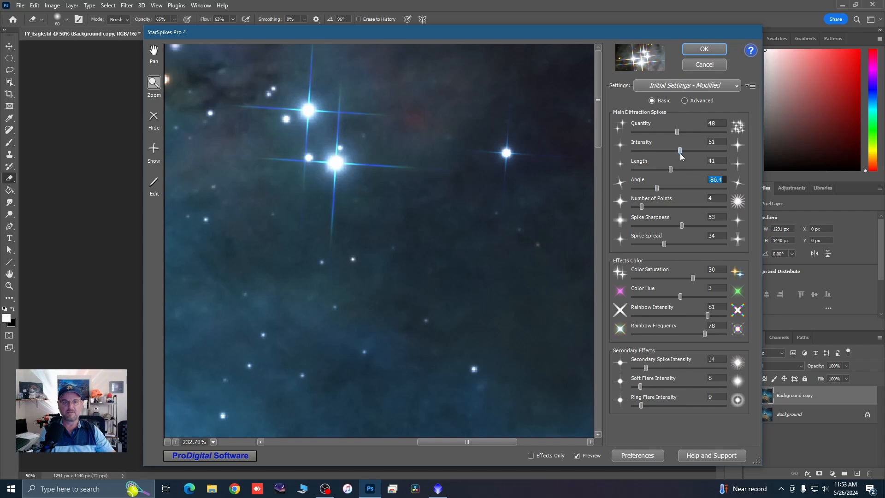
{"action": "left_click_drag", "start_coordinate": [679, 152], "coordinate": [681, 152]}
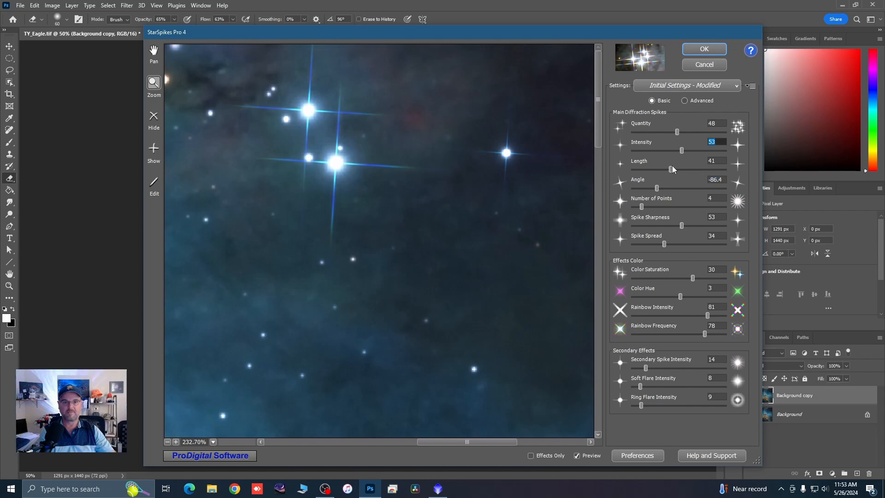
{"action": "left_click_drag", "start_coordinate": [671, 168], "coordinate": [667, 169]}
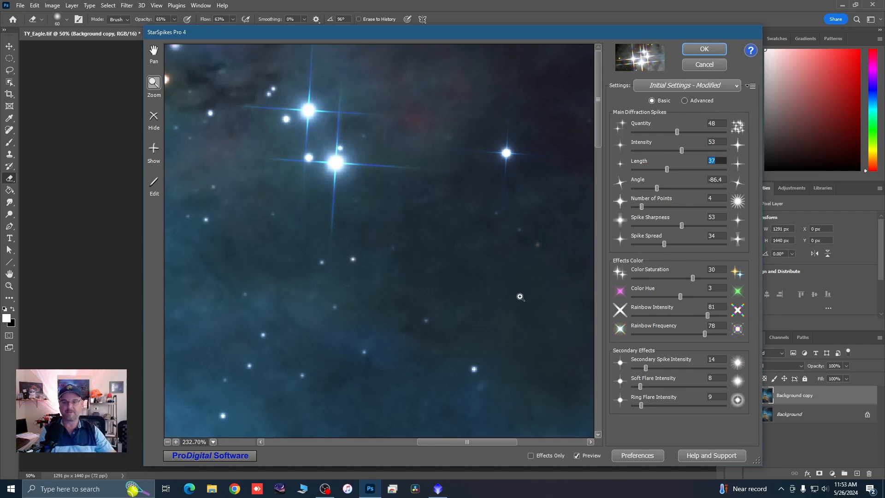
Step: Try a diffraction spike Quantity of 53, and reduce it to 44 while viewing the whole image
{"action": "left_click_drag", "start_coordinate": [678, 131], "coordinate": [682, 132]}
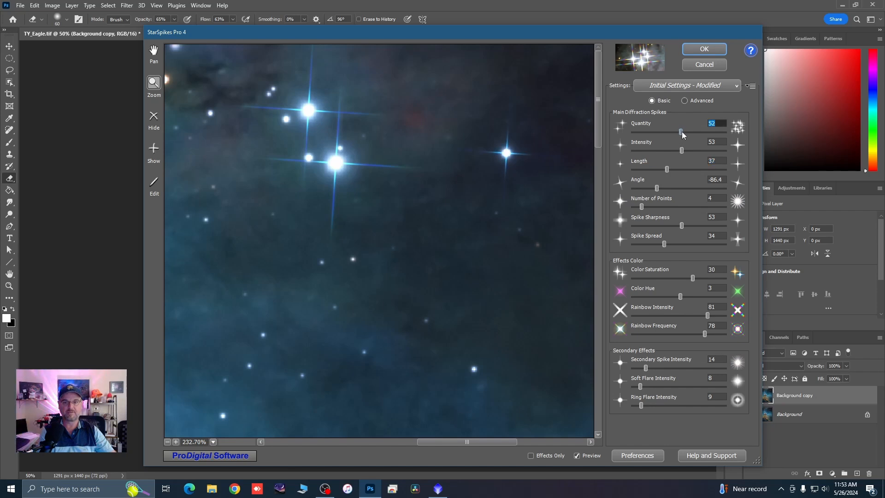
{"action": "left_click_drag", "start_coordinate": [681, 134], "coordinate": [683, 134]}
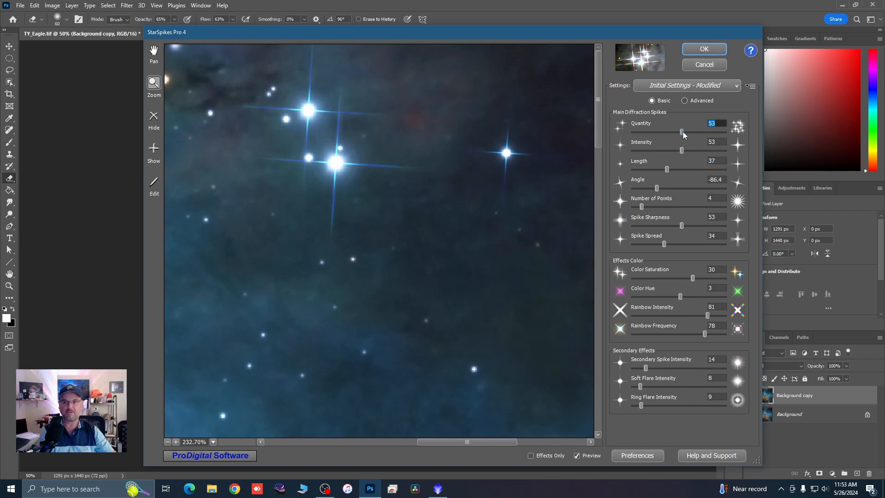
{"action": "left_click", "coordinate": [167, 441]}
{"action": "left_click", "coordinate": [167, 441]}
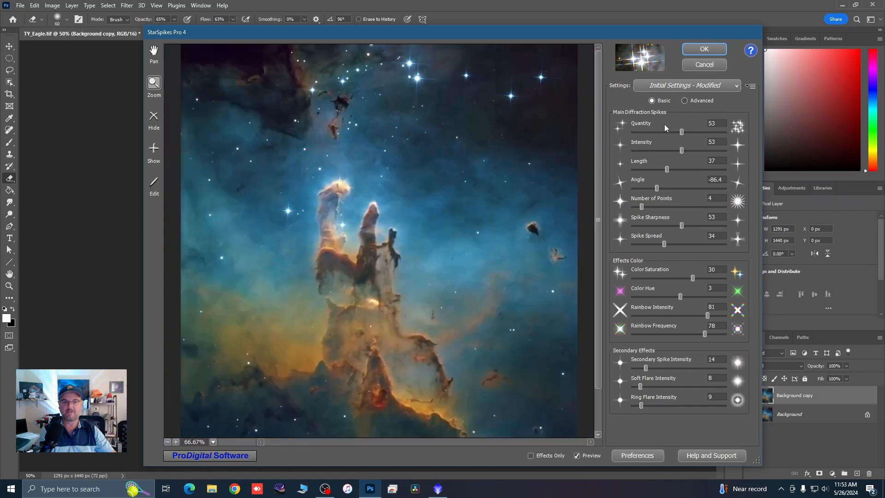
{"action": "left_click", "coordinate": [682, 132]}
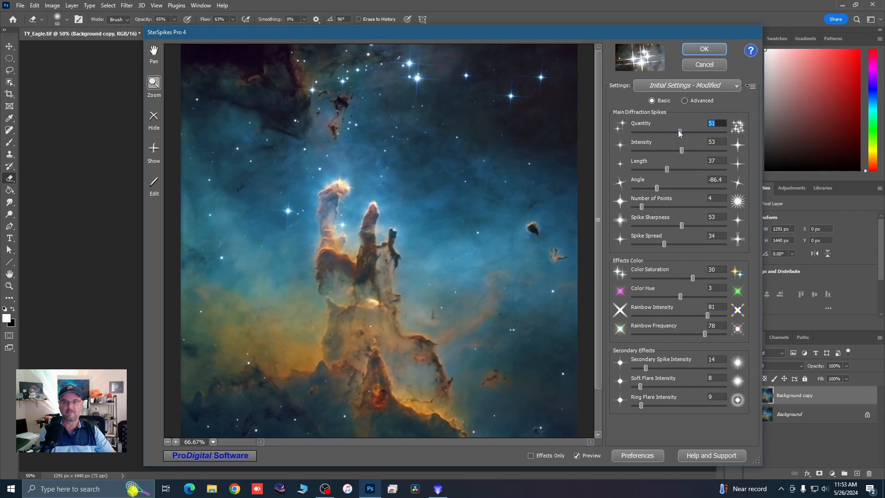
{"action": "left_click_drag", "start_coordinate": [679, 134], "coordinate": [671, 126]}
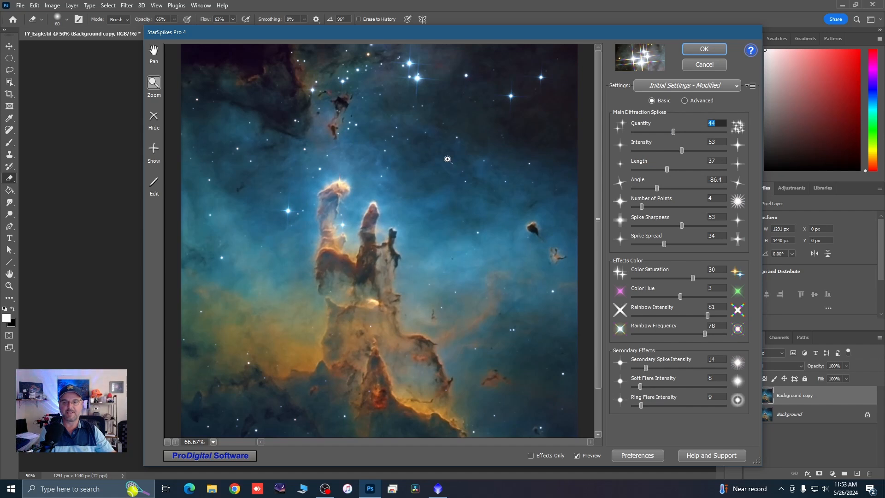
Step: Check the star spikes across the nebula preview and apply the StarSpikes effect to the Background copy
{"action": "scroll", "coordinate": [382, 201], "scroll_direction": "down", "scroll_amount": 1}
{"action": "scroll", "coordinate": [369, 292], "scroll_direction": "down", "scroll_amount": 2}
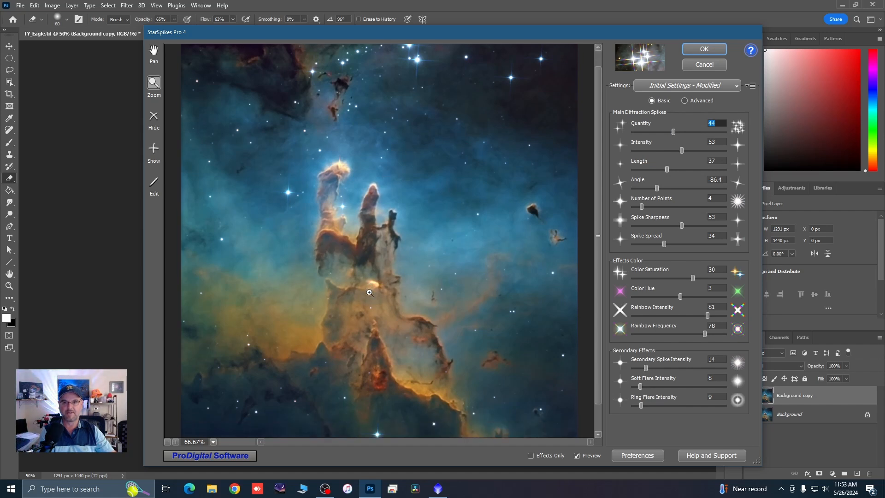
{"action": "scroll", "coordinate": [369, 292], "scroll_direction": "down", "scroll_amount": 2}
{"action": "scroll", "coordinate": [370, 292], "scroll_direction": "up", "scroll_amount": 3}
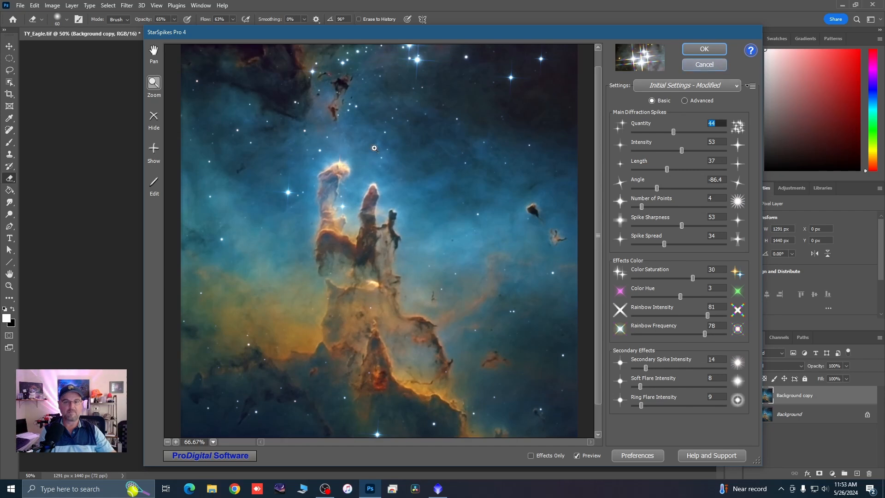
{"action": "left_click", "coordinate": [704, 49]}
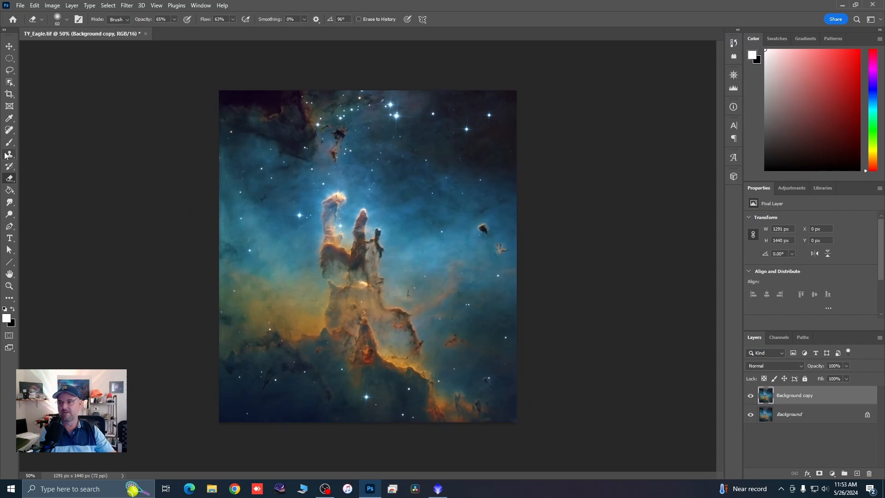
Step: Set the Eraser's Opacity and Flow to 100% and erase the spike effect around the tip of the tallest pillar on the Background copy
{"action": "scroll", "coordinate": [322, 175], "scroll_direction": "up", "scroll_amount": 5}
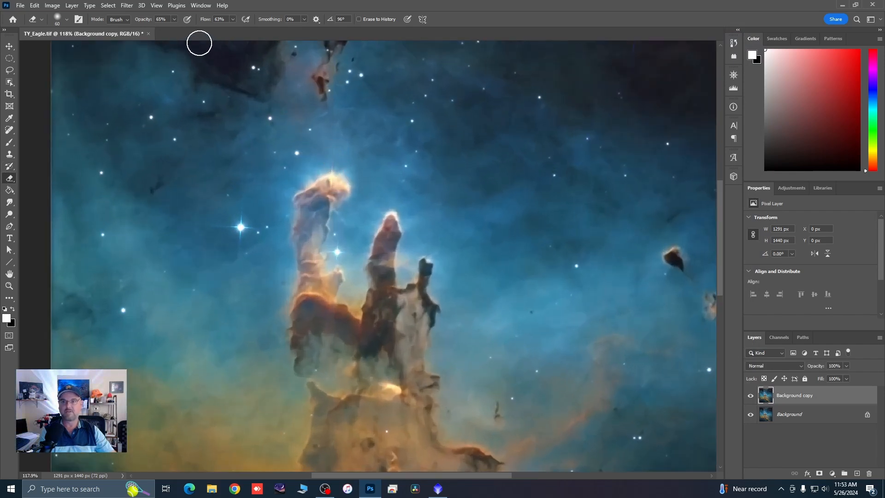
{"action": "left_click", "coordinate": [174, 19]}
{"action": "left_click_drag", "start_coordinate": [174, 29], "coordinate": [217, 24]}
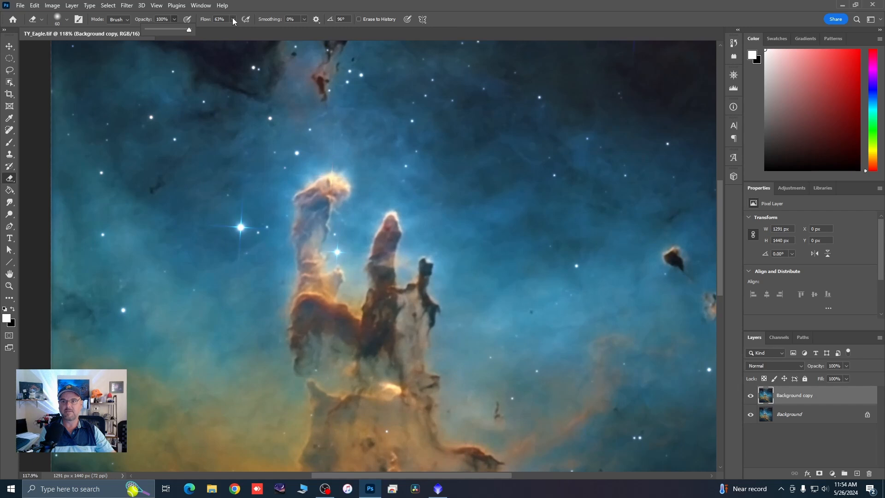
{"action": "left_click", "coordinate": [233, 20]}
{"action": "left_click", "coordinate": [361, 180]}
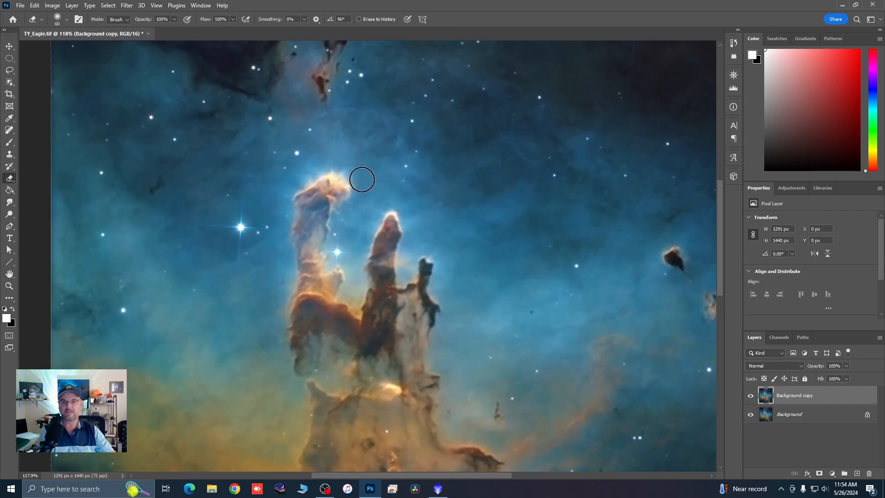
{"action": "mouse_move", "coordinate": [361, 179]}
{"action": "left_mouse_down"}
{"action": "mouse_move", "coordinate": [330, 164]}
{"action": "mouse_move", "coordinate": [315, 179]}
{"action": "mouse_move", "coordinate": [300, 175]}
{"action": "mouse_move", "coordinate": [332, 154]}
{"action": "mouse_move", "coordinate": [326, 186]}
{"action": "mouse_move", "coordinate": [338, 193]}
{"action": "left_mouse_up"}
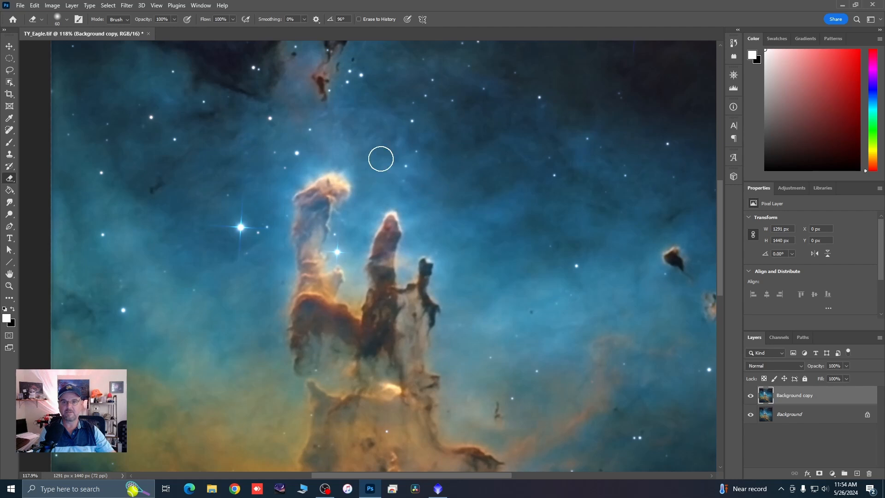
{"action": "scroll", "coordinate": [375, 156], "scroll_direction": "down", "scroll_amount": 4}
{"action": "scroll", "coordinate": [382, 159], "scroll_direction": "down", "scroll_amount": 2}
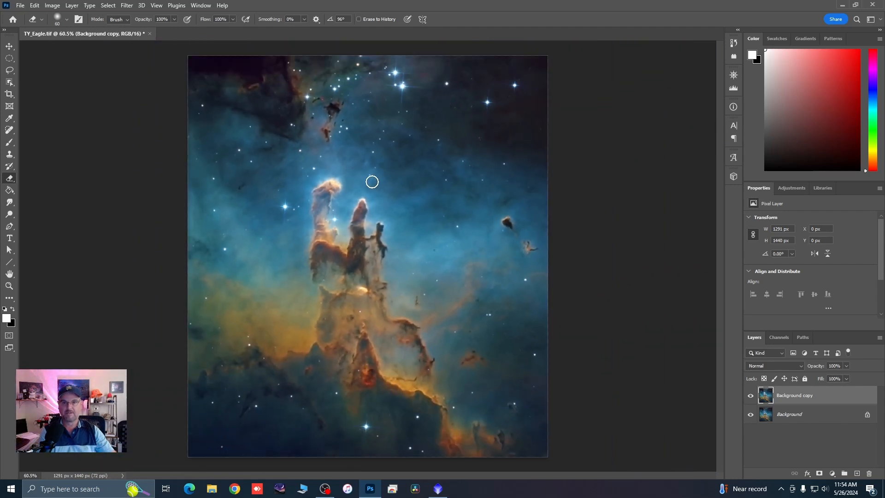
Step: Lower the Background copy's opacity to 38%, compare the image with the layer hidden and shown, and set the opacity to 42%
{"action": "left_click", "coordinate": [846, 366]}
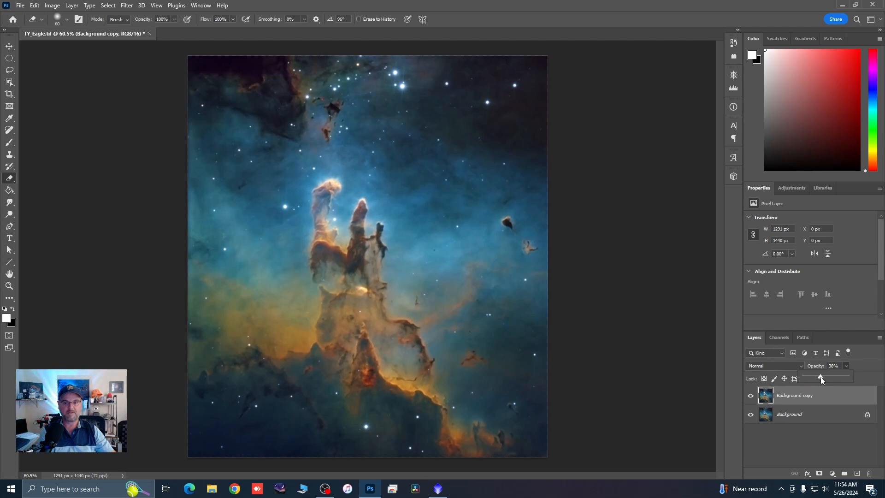
{"action": "left_click", "coordinate": [751, 396]}
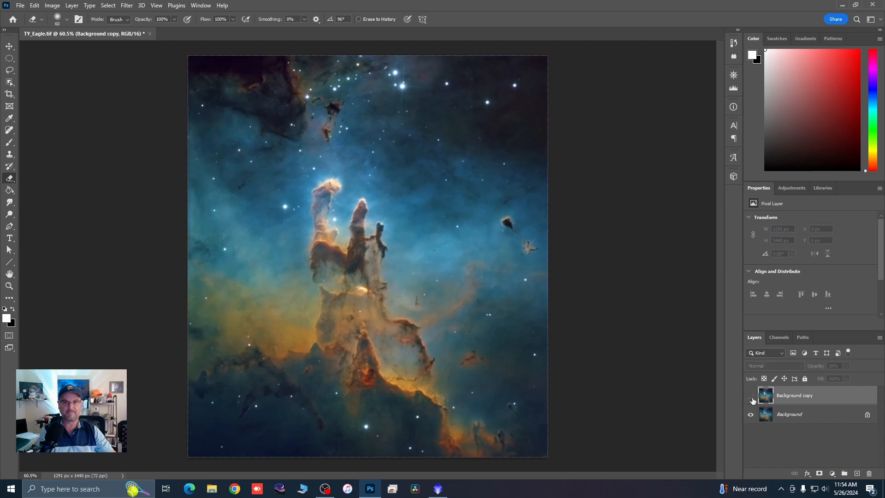
{"action": "left_click", "coordinate": [751, 397]}
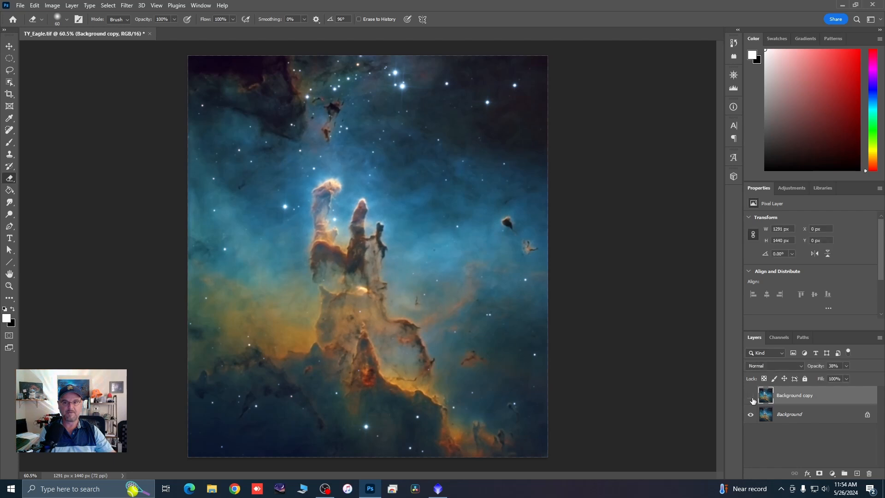
{"action": "left_click", "coordinate": [750, 397]}
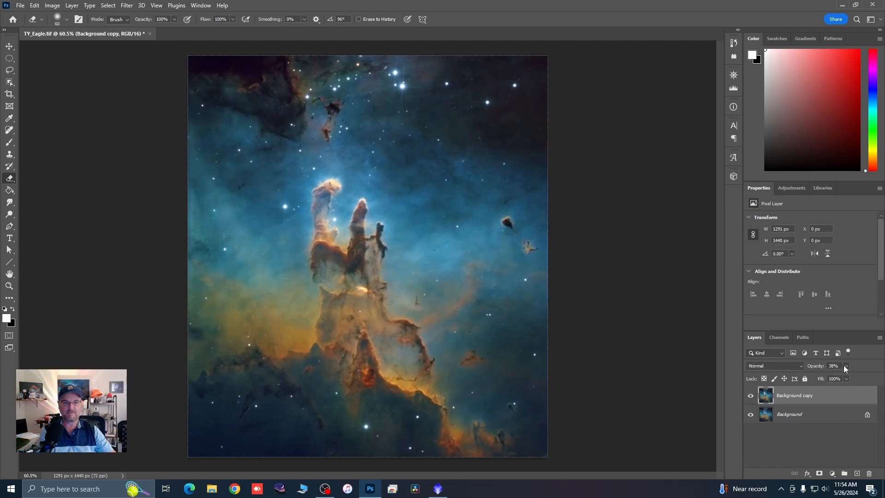
{"action": "left_click_drag", "start_coordinate": [845, 366], "coordinate": [849, 377]}
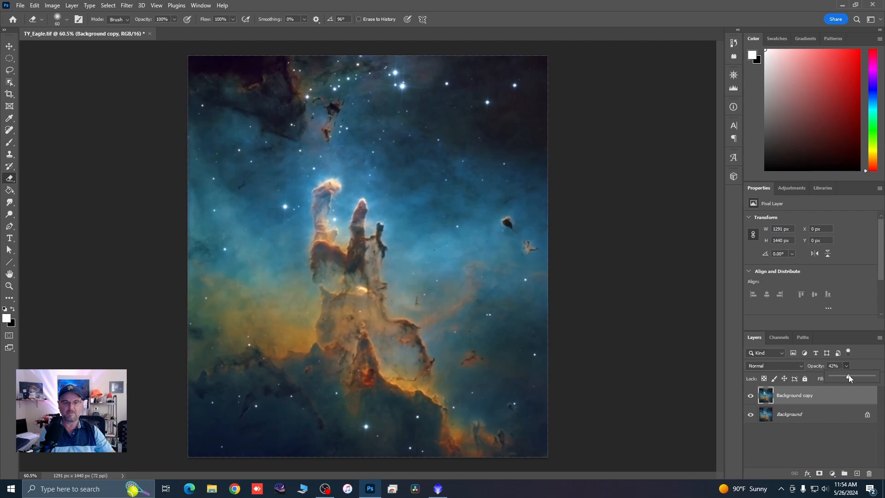
{"action": "key", "text": "Return"}
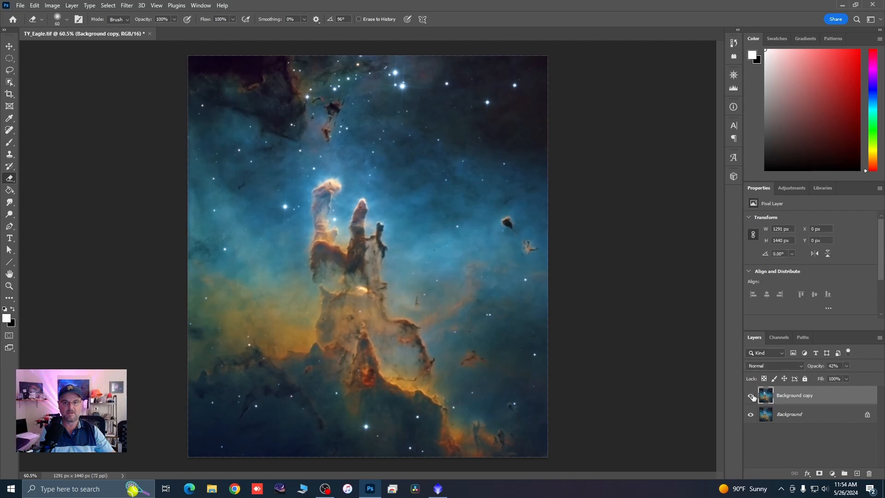
Step: Examine the blended diffraction spikes on the bright stars up close and across the whole nebula
{"action": "scroll", "coordinate": [401, 62], "scroll_direction": "up", "scroll_amount": 3}
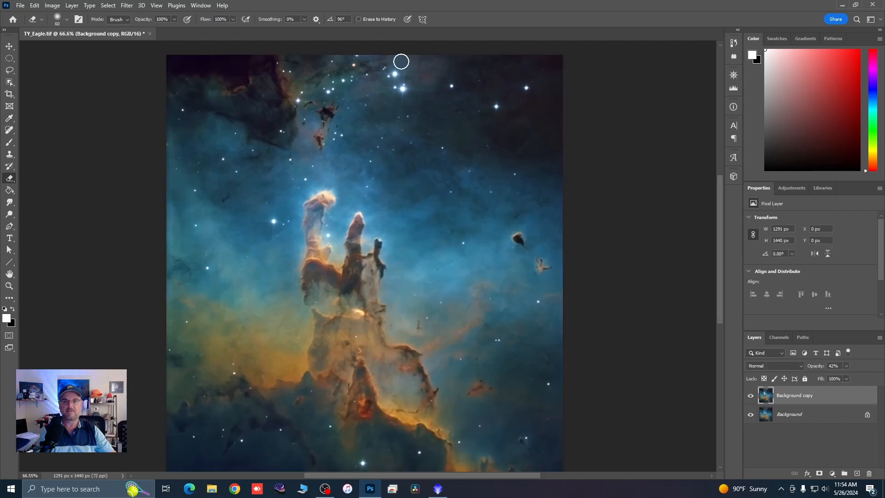
{"action": "scroll", "coordinate": [406, 70], "scroll_direction": "up", "scroll_amount": 3}
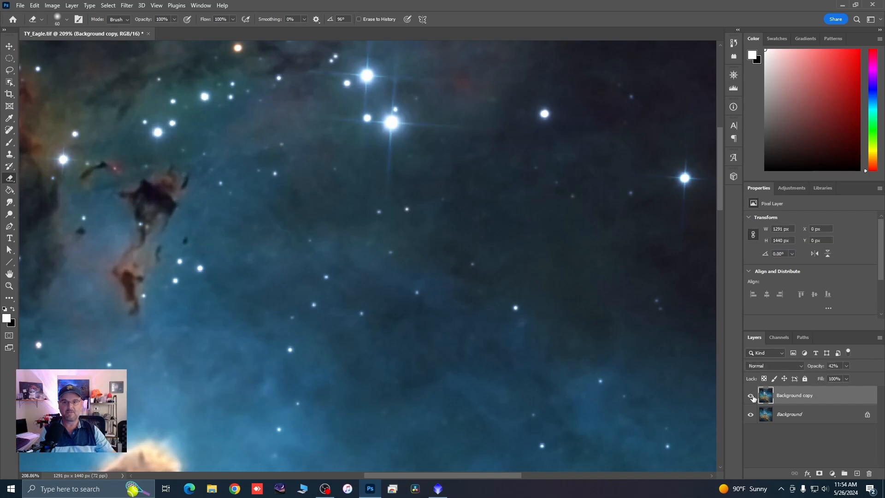
{"action": "scroll", "coordinate": [424, 152], "scroll_direction": "down", "scroll_amount": 3}
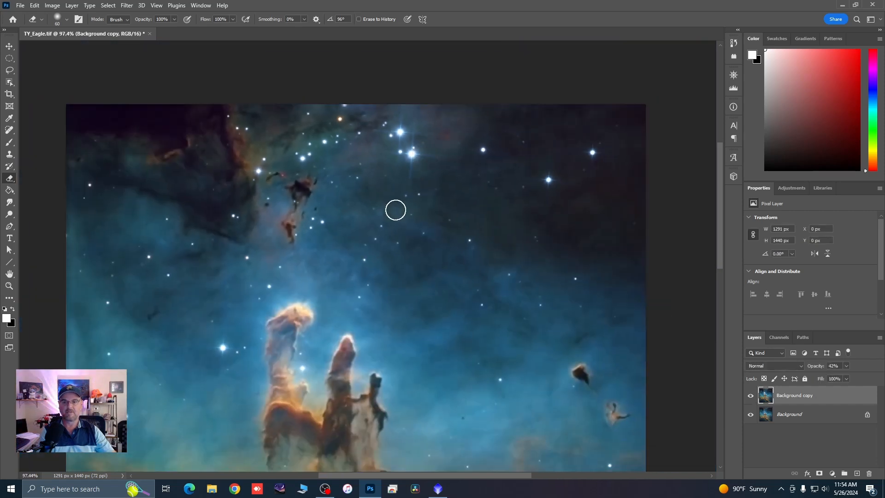
{"action": "scroll", "coordinate": [395, 210], "scroll_direction": "down", "scroll_amount": 1}
{"action": "scroll", "coordinate": [410, 239], "scroll_direction": "down", "scroll_amount": 1}
{"action": "scroll", "coordinate": [428, 239], "scroll_direction": "down", "scroll_amount": 1}
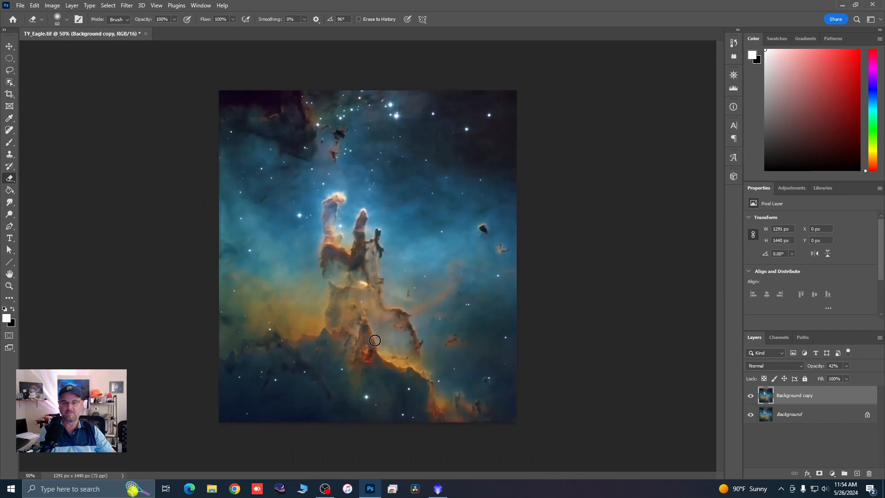
{"action": "scroll", "coordinate": [374, 340], "scroll_direction": "up", "scroll_amount": 1}
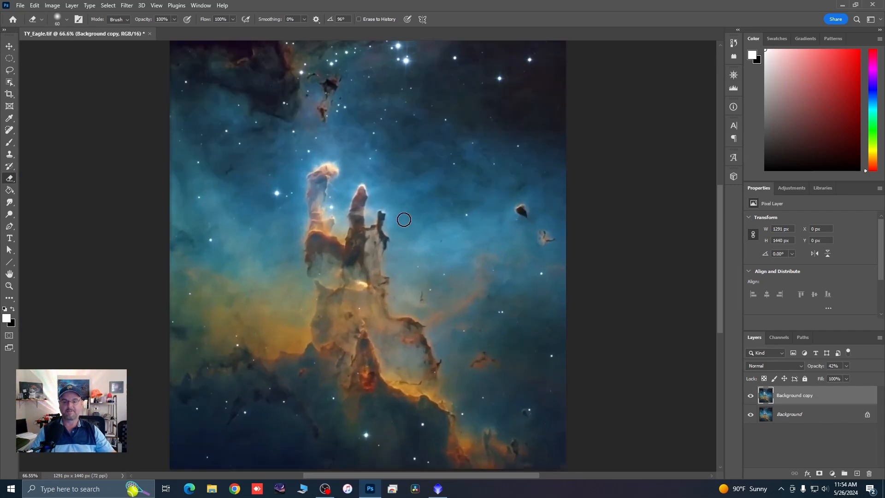
Step: Merge the visible layers into one and save TY_Eagle.tif
{"action": "right_click", "coordinate": [807, 395]}
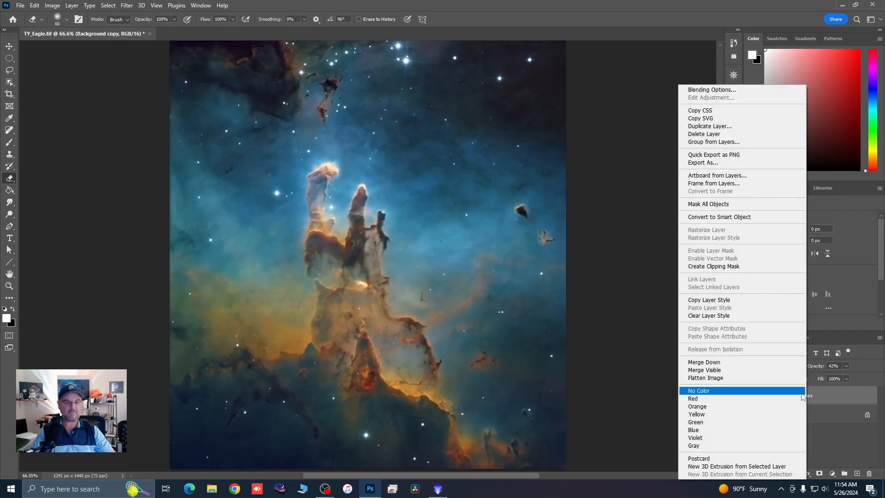
{"action": "left_click", "coordinate": [714, 370]}
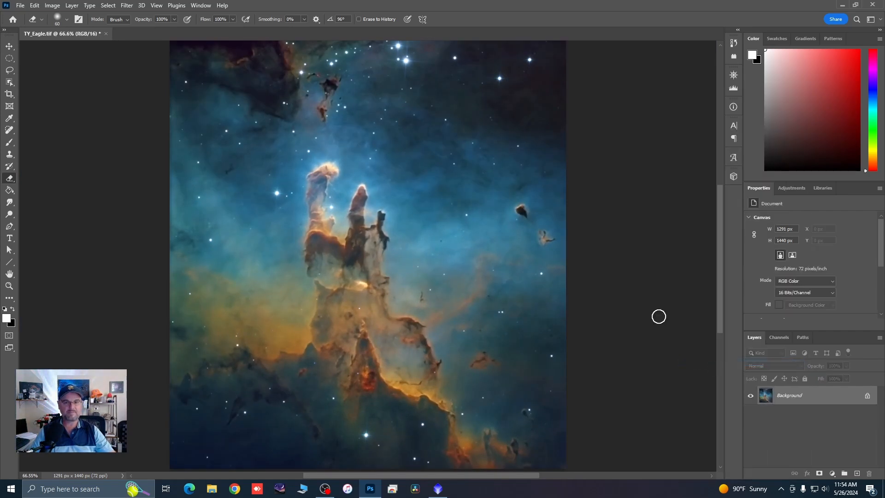
{"action": "left_click", "coordinate": [20, 6]}
{"action": "left_click", "coordinate": [32, 109]}
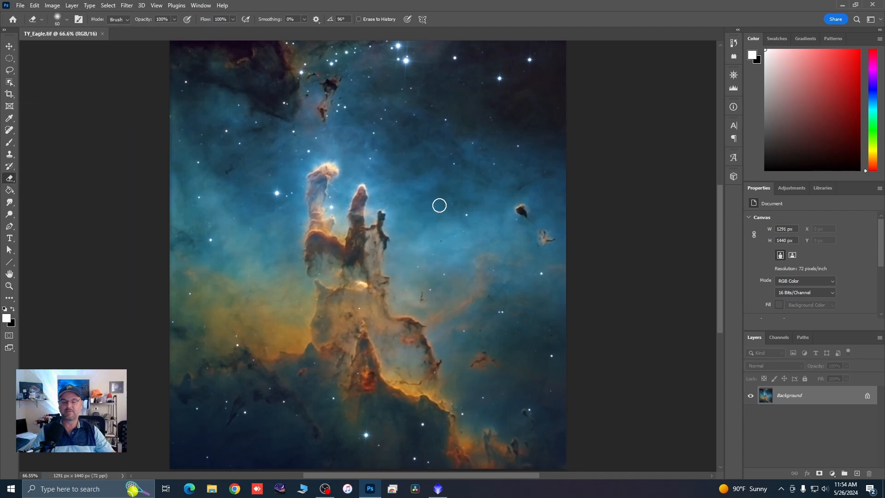
Step: Switch to PixInsight and open the TY_Eagle file from the 5-26 folder
{"action": "left_click", "coordinate": [838, 5]}
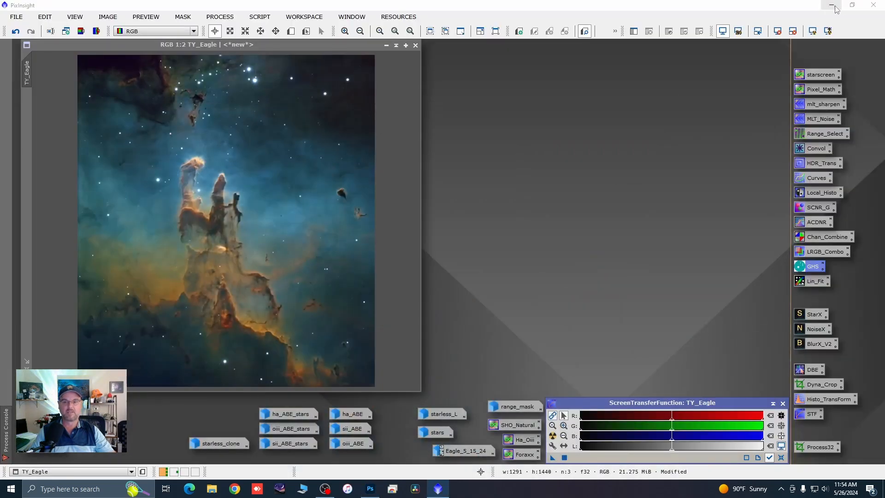
{"action": "left_click", "coordinate": [16, 19]}
{"action": "left_click", "coordinate": [38, 33]}
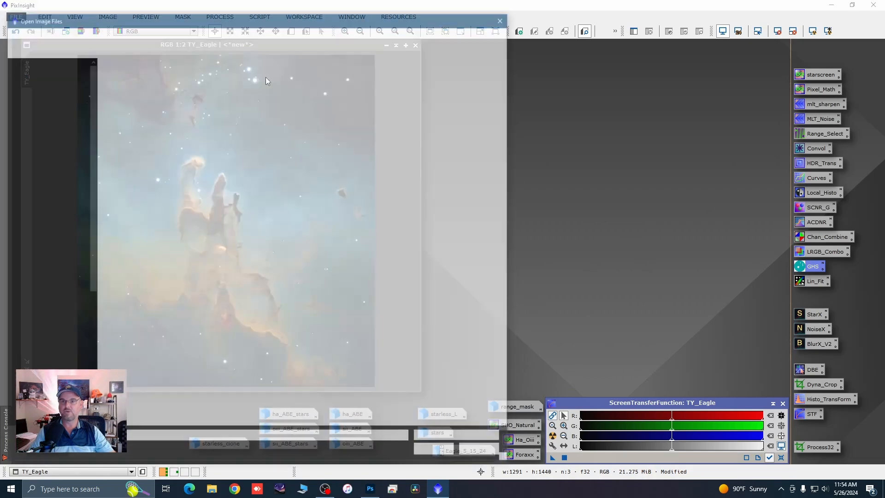
{"action": "double_click", "coordinate": [172, 89]}
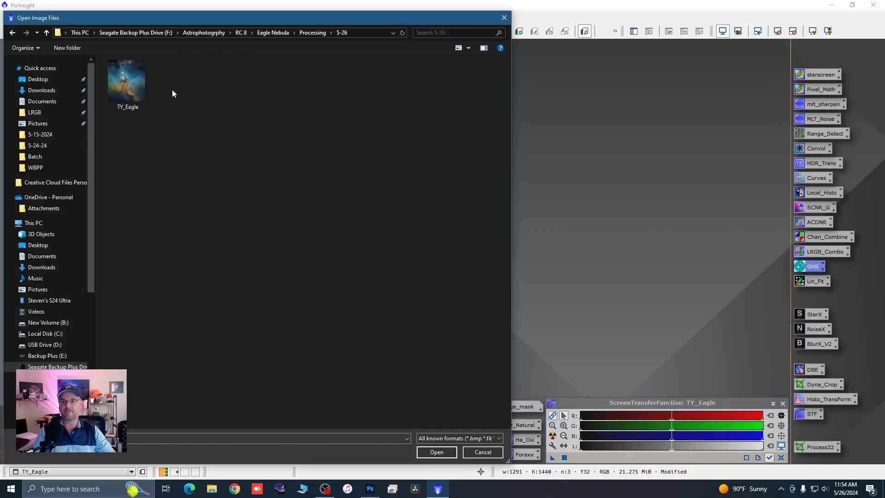
{"action": "left_click", "coordinate": [144, 94]}
{"action": "left_click", "coordinate": [422, 452]}
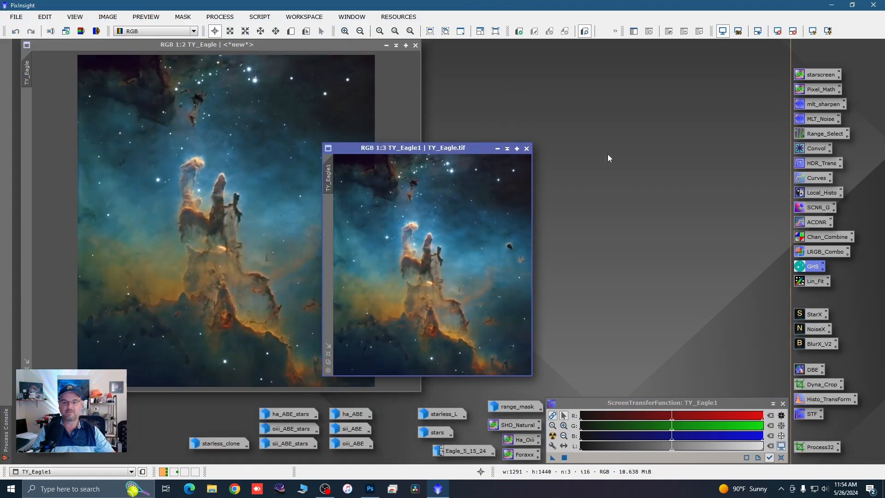
Step: Reduce the original TY_Eagle view to 1:3 and place it side by side with the opened TY_Eagle.tif image
{"action": "left_click_drag", "start_coordinate": [478, 150], "coordinate": [674, 54]}
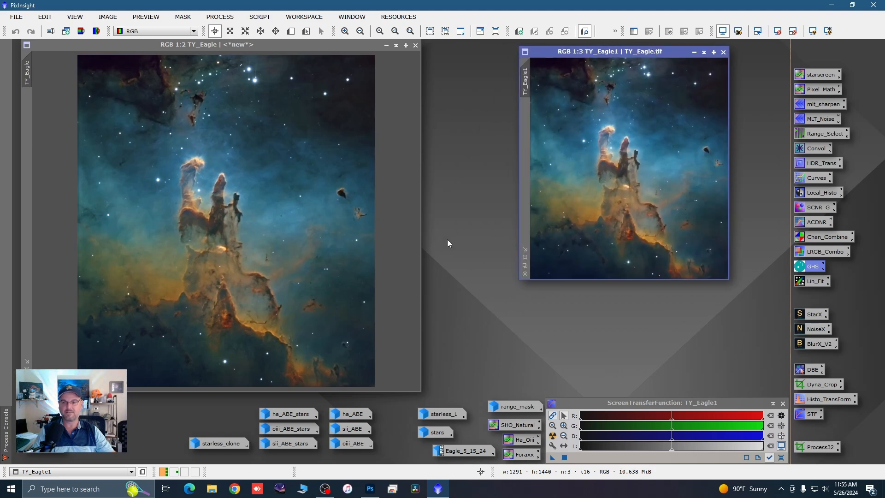
{"action": "scroll", "coordinate": [148, 351], "scroll_direction": "down", "scroll_amount": 1}
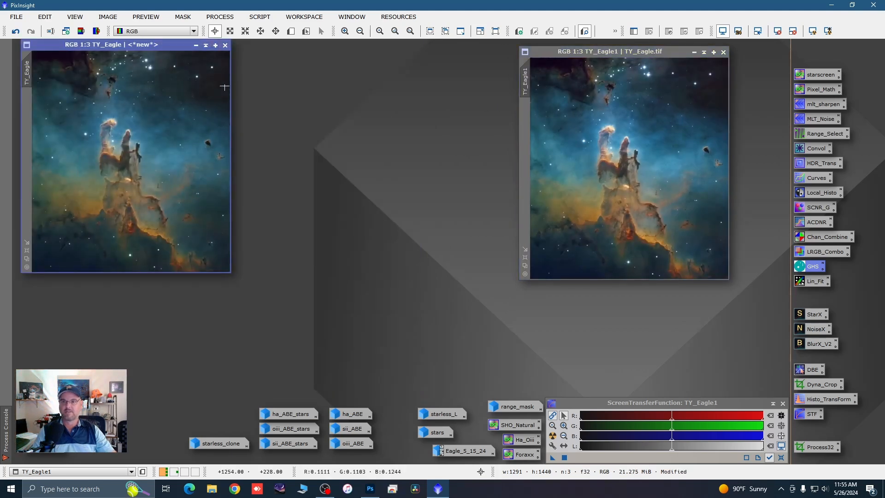
{"action": "left_click_drag", "start_coordinate": [170, 48], "coordinate": [276, 55]}
{"action": "left_click_drag", "start_coordinate": [566, 52], "coordinate": [385, 47]}
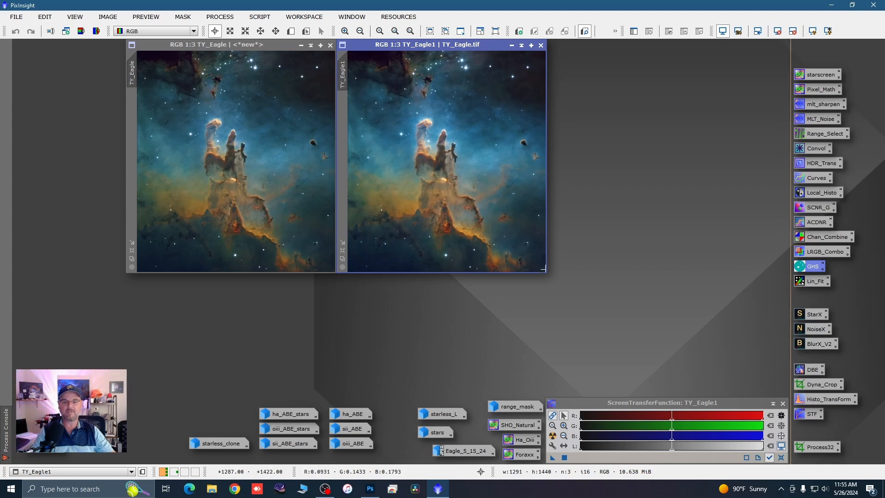
Step: Enlarge both Eagle image windows, keep them side by side, and zoom each to 1:2
{"action": "left_click_drag", "start_coordinate": [546, 272], "coordinate": [658, 365]}
{"action": "left_click_drag", "start_coordinate": [478, 46], "coordinate": [564, 51]}
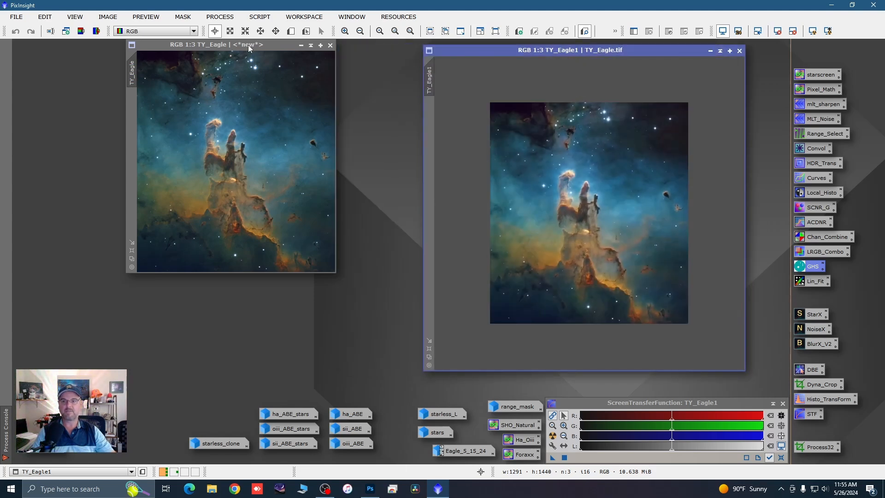
{"action": "left_click_drag", "start_coordinate": [248, 46], "coordinate": [206, 51]}
{"action": "left_click_drag", "start_coordinate": [293, 278], "coordinate": [414, 370]}
{"action": "scroll", "coordinate": [329, 311], "scroll_direction": "up", "scroll_amount": 1}
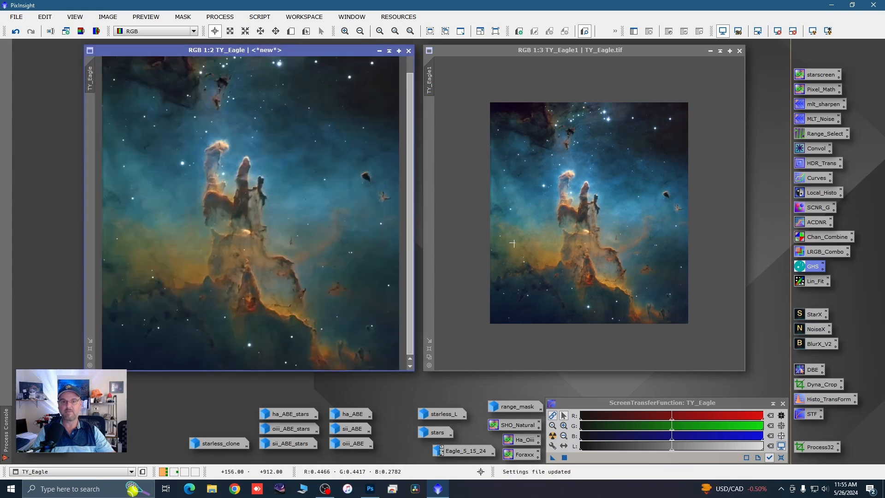
{"action": "left_click", "coordinate": [554, 242]}
{"action": "scroll", "coordinate": [554, 243], "scroll_direction": "up", "scroll_amount": 1}
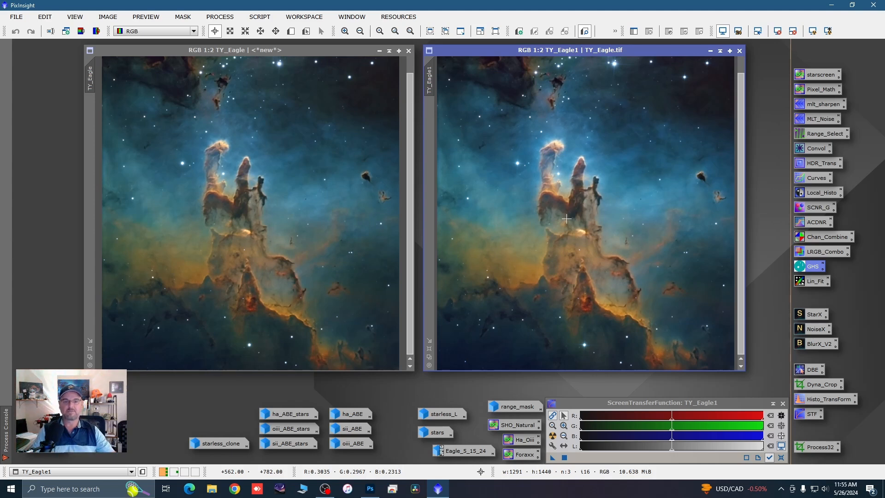
Step: Compare the pillars and bright stars in the original TY_Eagle and the Photoshop-edited version, both up close and as whole images
{"action": "scroll", "coordinate": [566, 219], "scroll_direction": "up", "scroll_amount": 2}
{"action": "left_click", "coordinate": [232, 176]}
{"action": "scroll", "coordinate": [232, 177], "scroll_direction": "up", "scroll_amount": 1}
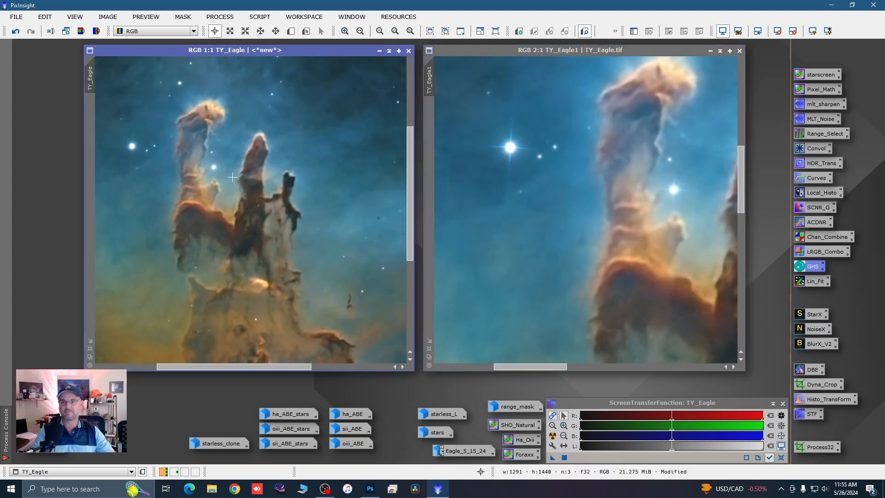
{"action": "scroll", "coordinate": [232, 177], "scroll_direction": "up", "scroll_amount": 1}
{"action": "scroll", "coordinate": [255, 219], "scroll_direction": "down", "scroll_amount": 1}
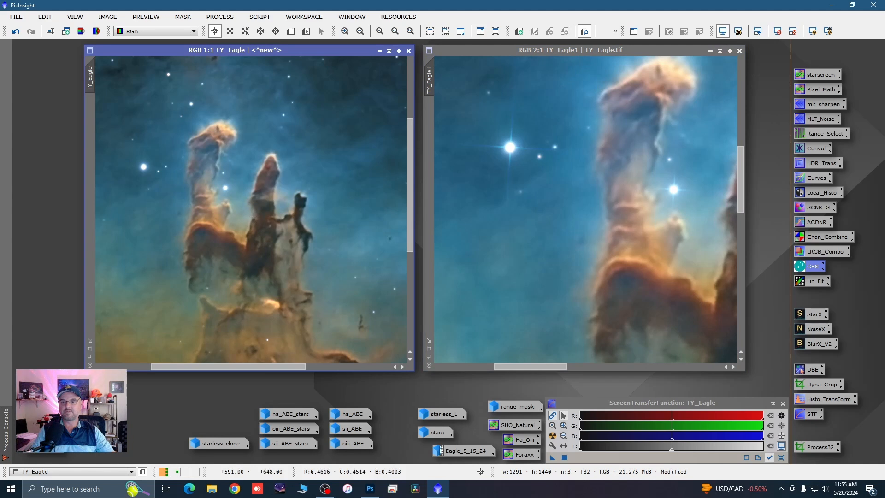
{"action": "scroll", "coordinate": [254, 218], "scroll_direction": "down", "scroll_amount": 1}
{"action": "left_click", "coordinate": [538, 168]}
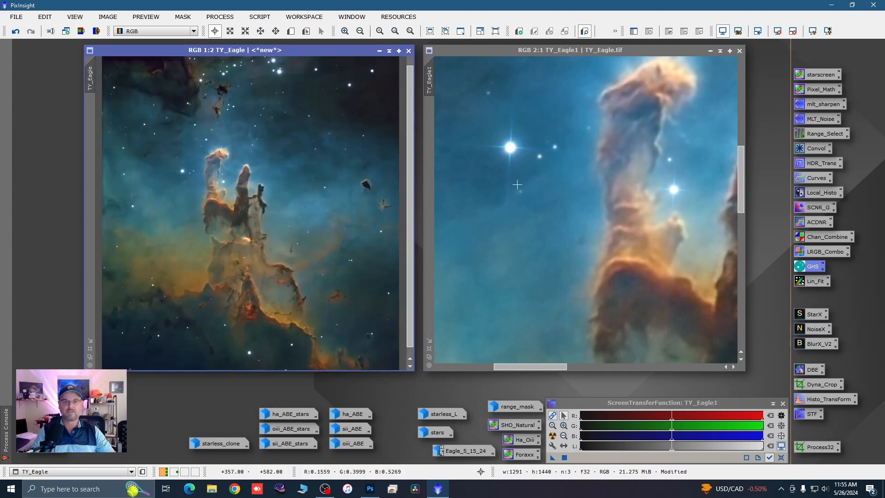
{"action": "scroll", "coordinate": [539, 168], "scroll_direction": "down", "scroll_amount": 2}
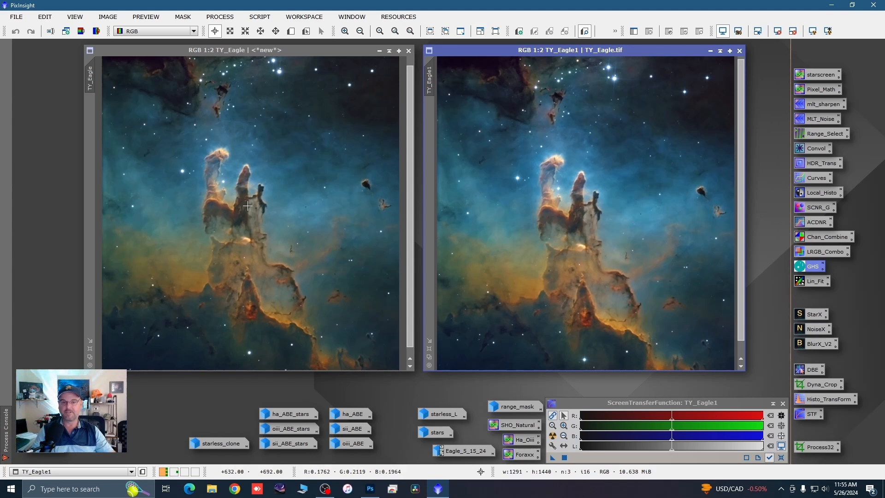
{"action": "left_click", "coordinate": [266, 221]}
{"action": "scroll", "coordinate": [266, 221], "scroll_direction": "down", "scroll_amount": 1}
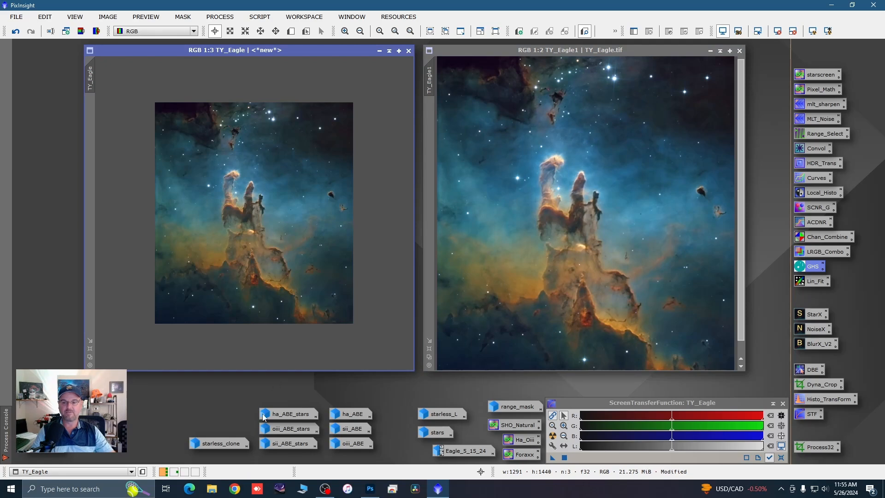
Step: Inspect the ha_ABE_stars and starless ha_ABE images one after the other, minimizing each again
{"action": "double_click", "coordinate": [281, 414]}
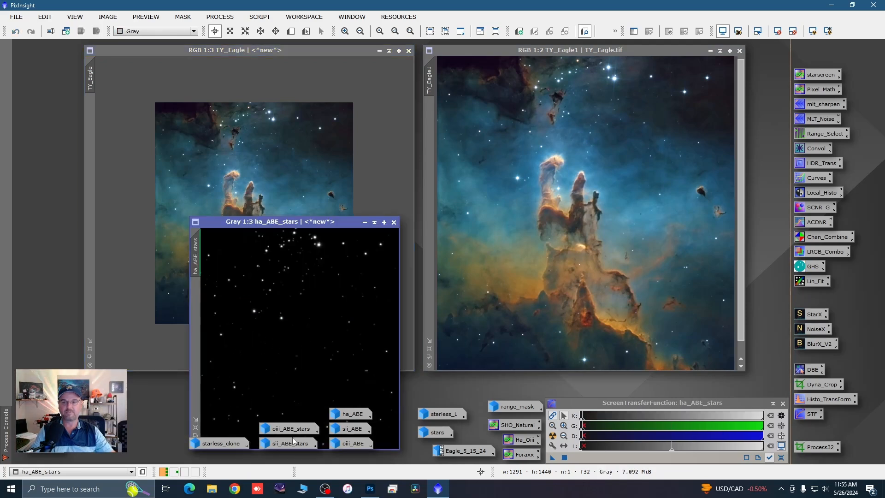
{"action": "left_click", "coordinate": [365, 223]}
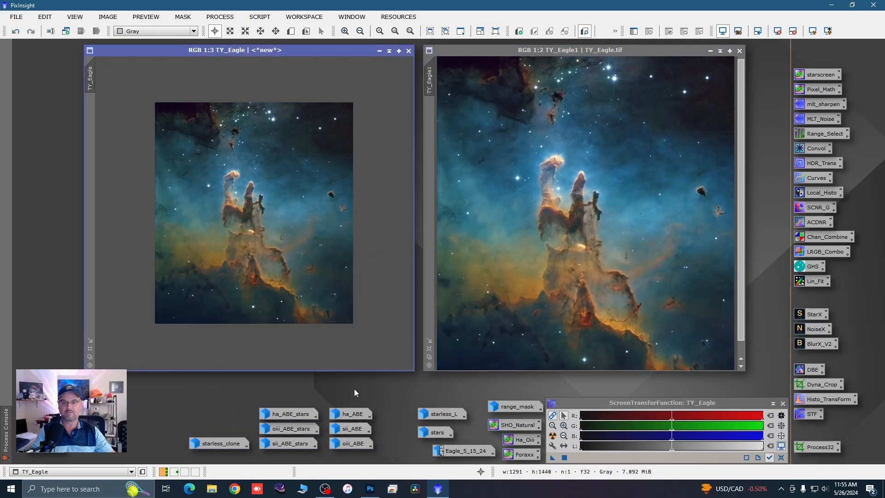
{"action": "double_click", "coordinate": [349, 412]}
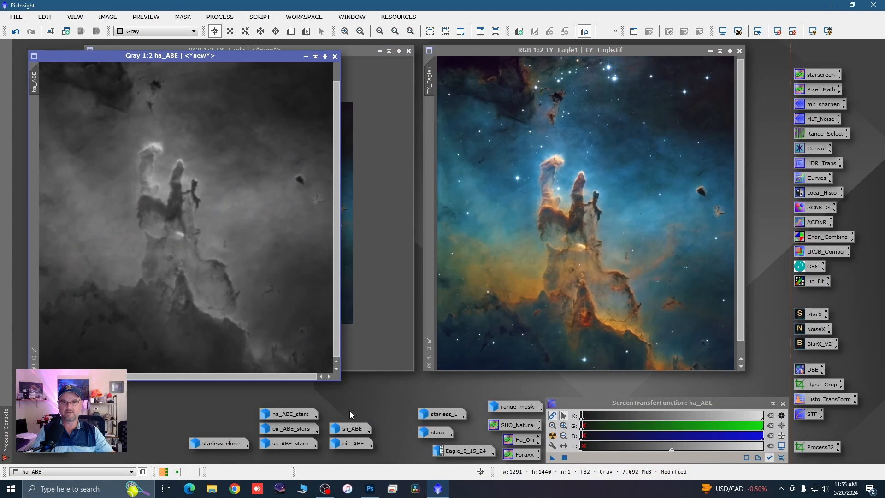
{"action": "left_click", "coordinate": [305, 56]}
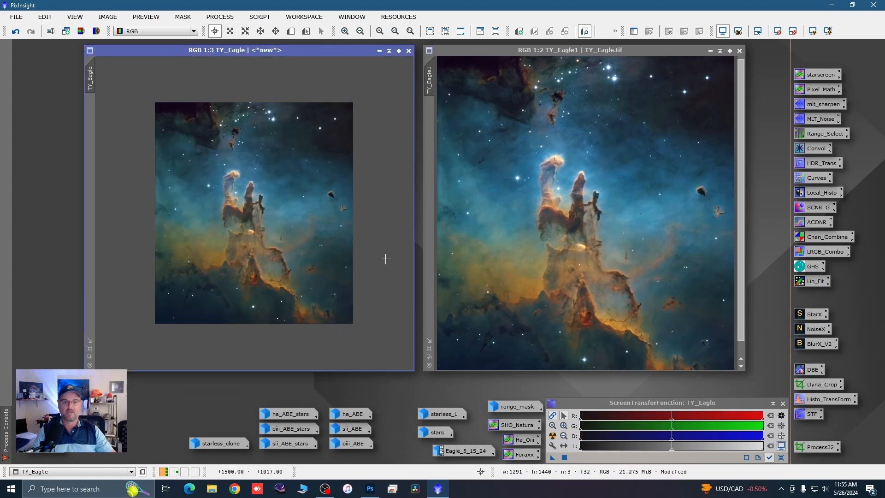
Step: Compare the original TY_Eagle with TY_Eagle.tif at 1:2, and examine the original's pillars up close at 1:1
{"action": "scroll", "coordinate": [269, 210], "scroll_direction": "up", "scroll_amount": 1}
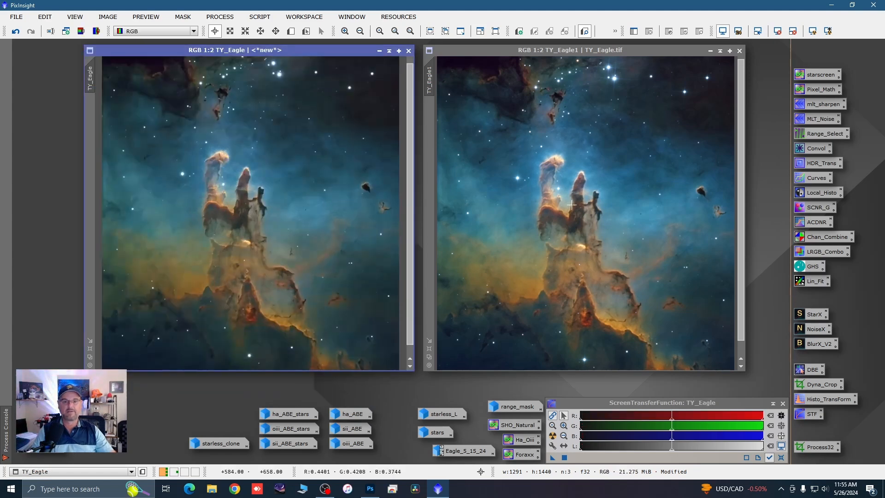
{"action": "scroll", "coordinate": [576, 205], "scroll_direction": "up", "scroll_amount": 1}
{"action": "scroll", "coordinate": [614, 185], "scroll_direction": "down", "scroll_amount": 1}
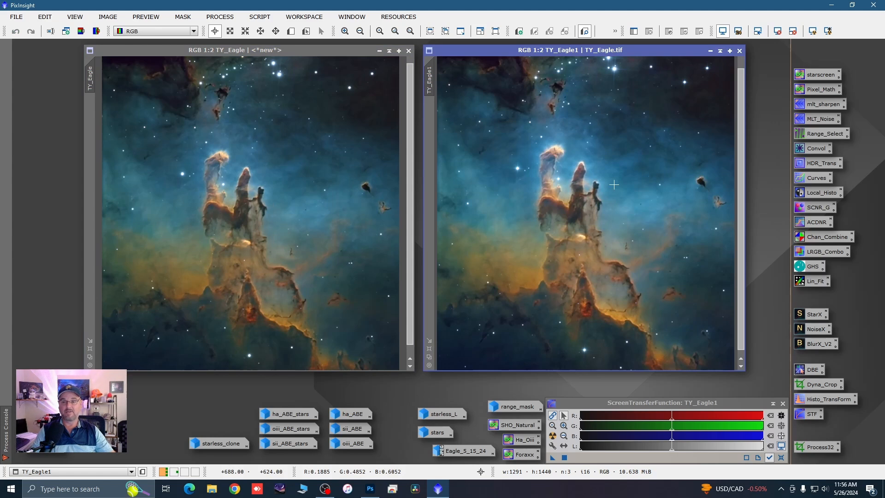
{"action": "scroll", "coordinate": [246, 209], "scroll_direction": "up", "scroll_amount": 1}
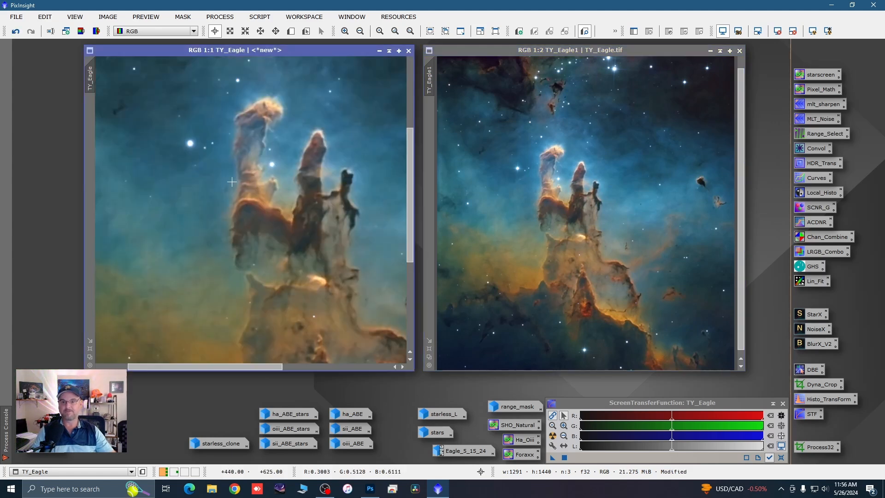
{"action": "scroll", "coordinate": [170, 227], "scroll_direction": "down", "scroll_amount": 1}
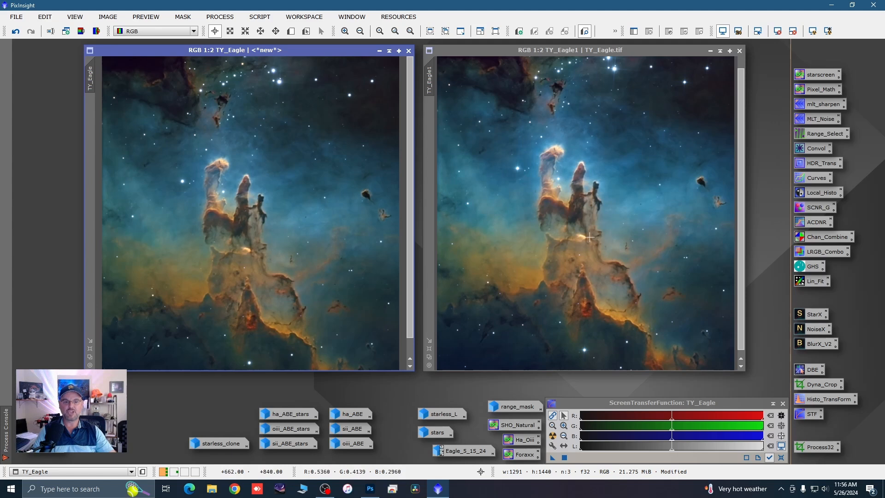
{"action": "left_click", "coordinate": [548, 161]}
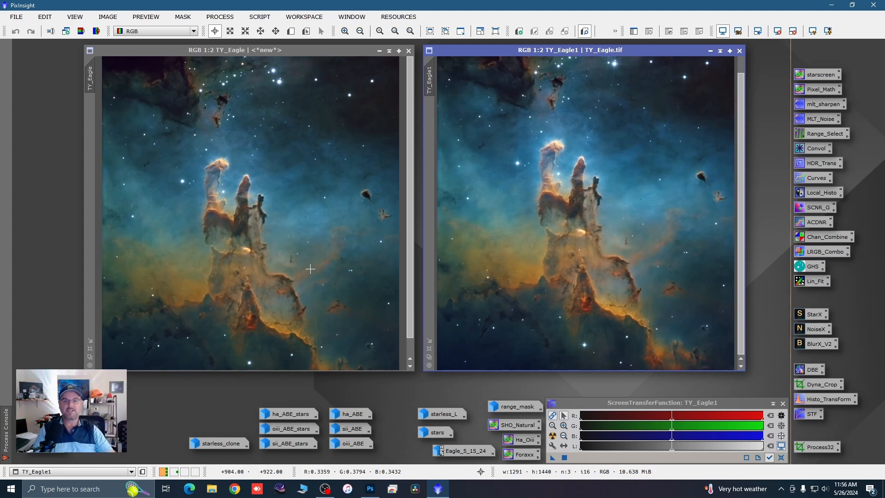
Step: Nudge the two Eagle image windows and reduce both views to 1:3 to compare the whole images side by side
{"action": "left_click", "coordinate": [333, 51]}
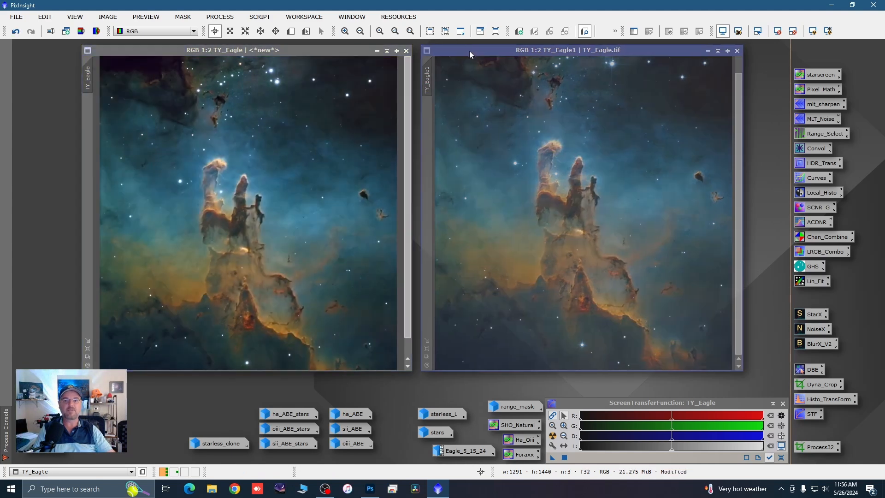
{"action": "left_click", "coordinate": [469, 50]}
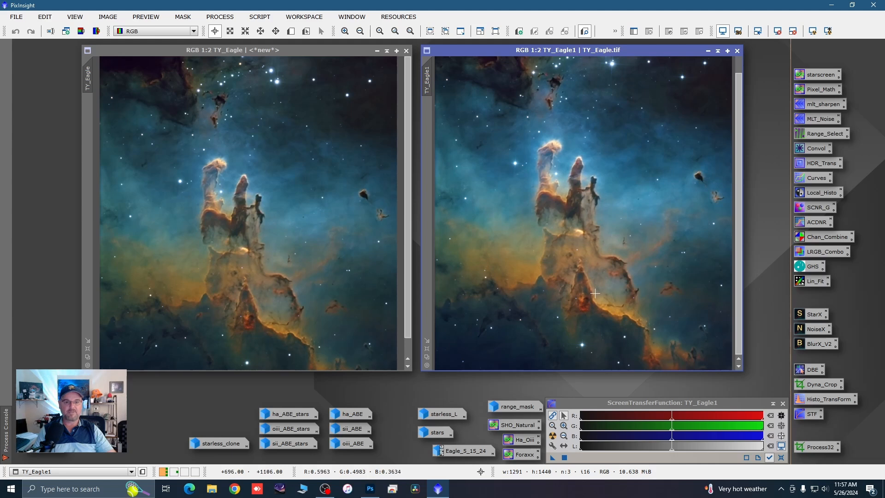
{"action": "scroll", "coordinate": [551, 303], "scroll_direction": "down", "scroll_amount": 1}
{"action": "left_click", "coordinate": [368, 302]}
{"action": "scroll", "coordinate": [369, 302], "scroll_direction": "down", "scroll_amount": 1}
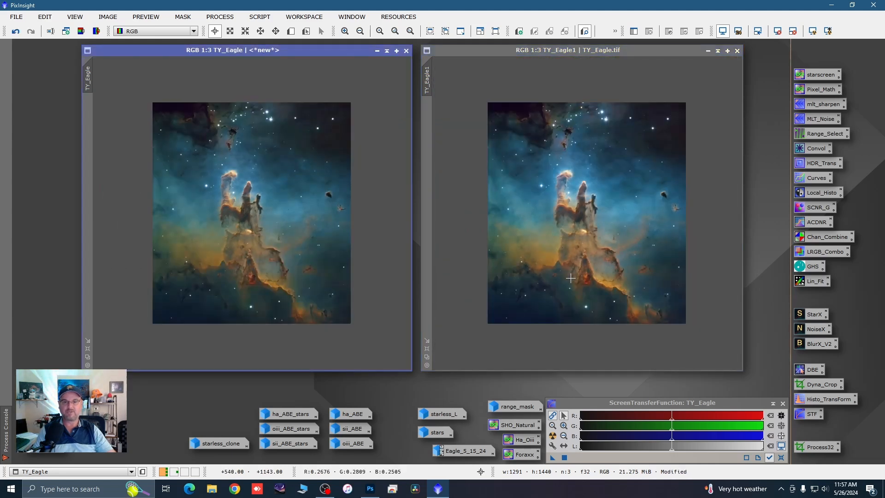